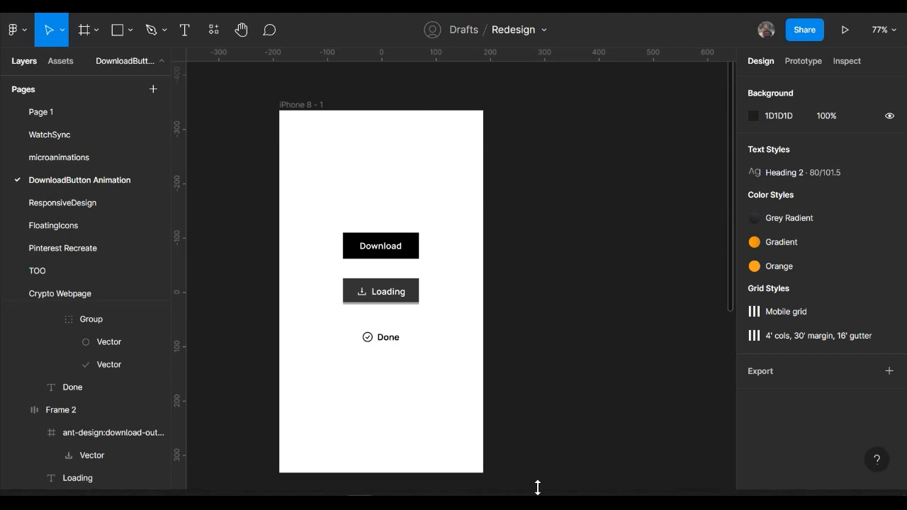
Switch to the Pinterest pin in Chrome and replay the reference video.
{"action": "scroll", "coordinate": [522, 421], "scroll_direction": "left", "scroll_amount": 1}
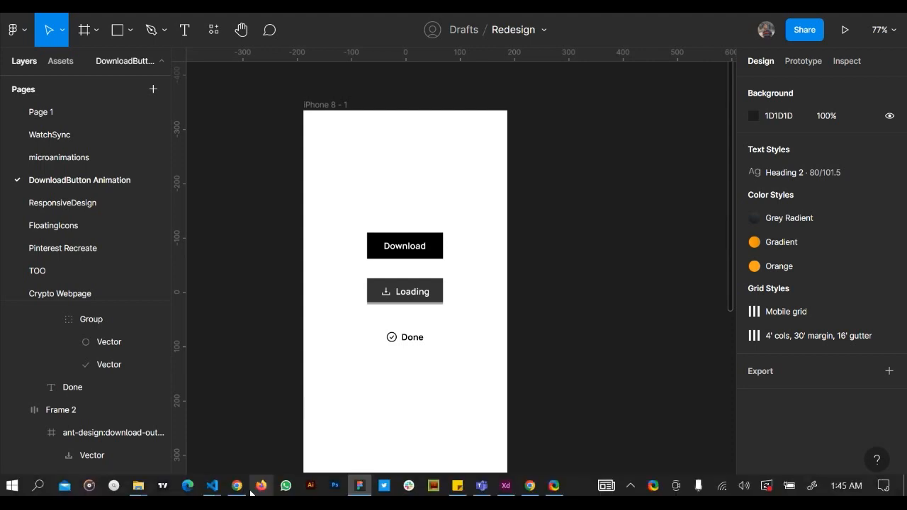
{"action": "mouse_move", "coordinate": [237, 491]}
{"action": "left_click", "coordinate": [223, 428]}
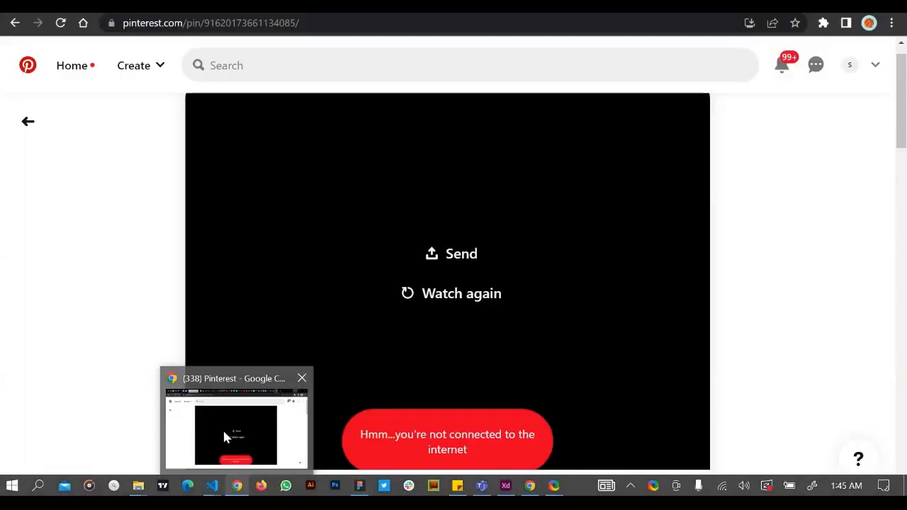
{"action": "left_click", "coordinate": [434, 298]}
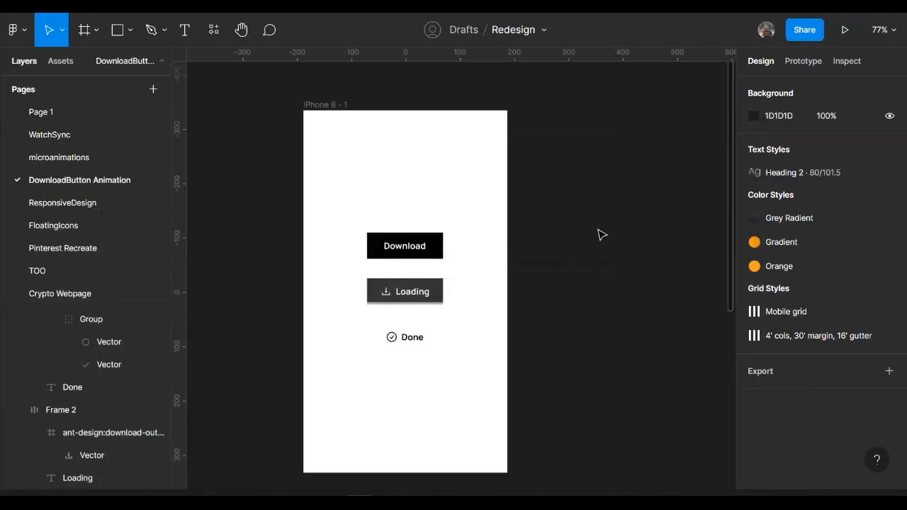
Examine the Download, Loading and Done button states in the iPhone 8 - 1 frame in Figma.
{"action": "scroll", "coordinate": [599, 234], "scroll_direction": "up", "scroll_amount": 1}
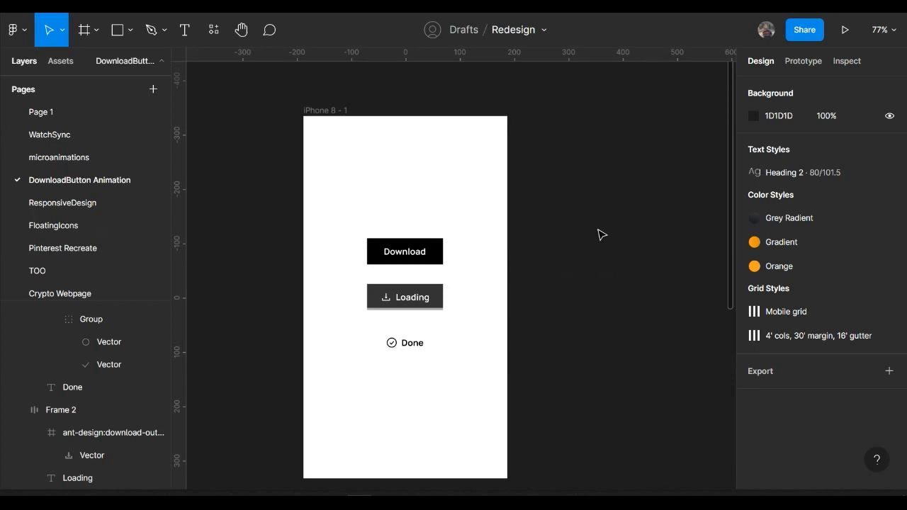
{"action": "scroll", "coordinate": [468, 264], "scroll_direction": "left", "scroll_amount": 2}
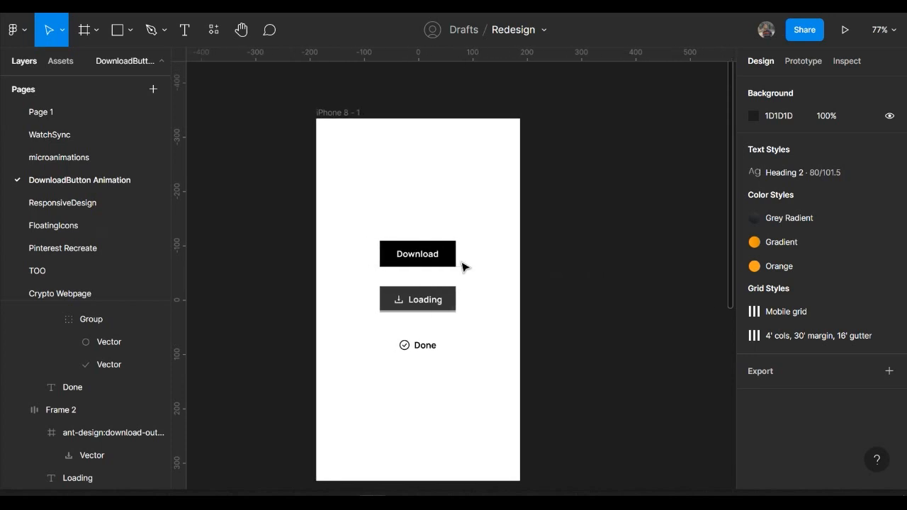
{"action": "scroll", "coordinate": [461, 265], "scroll_direction": "up", "scroll_amount": 3}
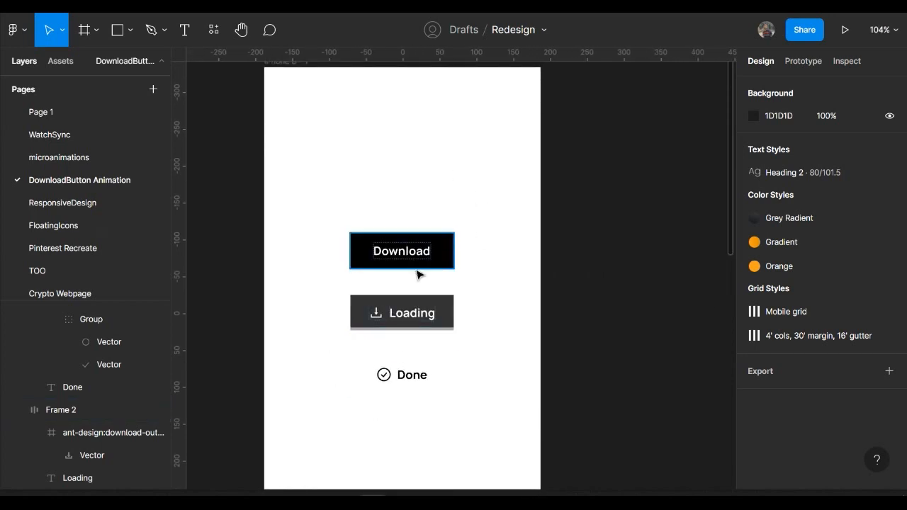
{"action": "scroll", "coordinate": [417, 275], "scroll_direction": "left", "scroll_amount": 3}
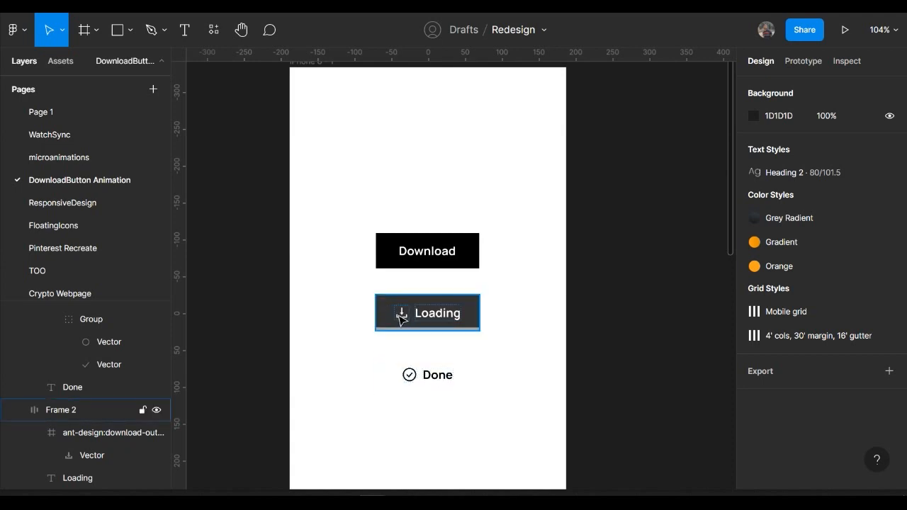
{"action": "scroll", "coordinate": [400, 319], "scroll_direction": "up", "scroll_amount": 5}
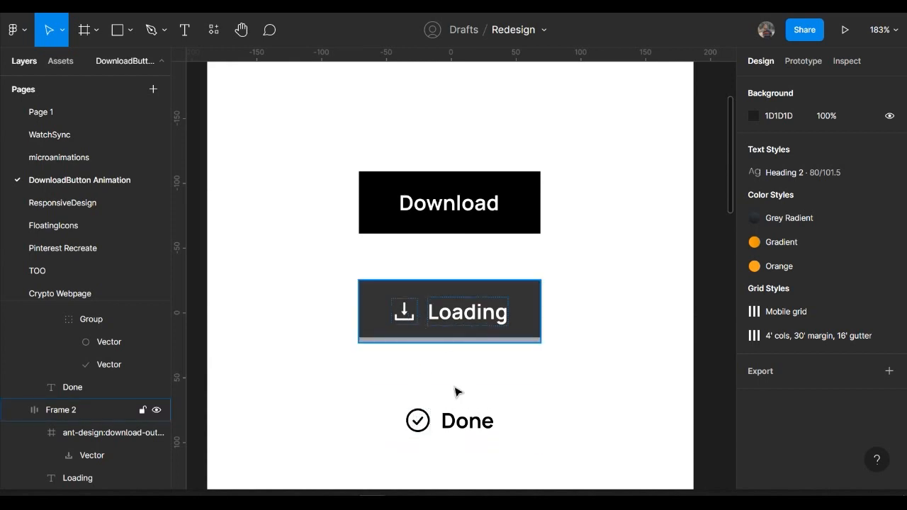
{"action": "scroll", "coordinate": [461, 364], "scroll_direction": "right", "scroll_amount": 3}
{"action": "scroll", "coordinate": [461, 363], "scroll_direction": "down", "scroll_amount": 3}
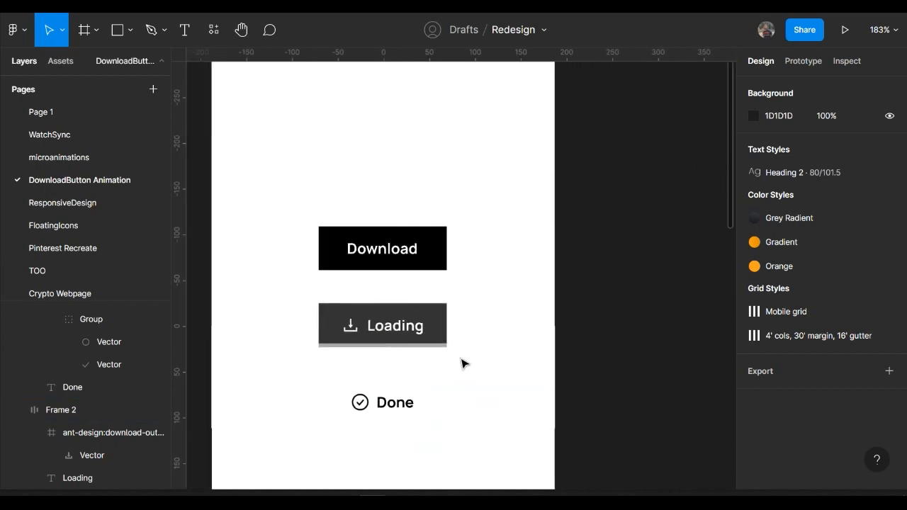
{"action": "scroll", "coordinate": [461, 364], "scroll_direction": "down", "scroll_amount": 5}
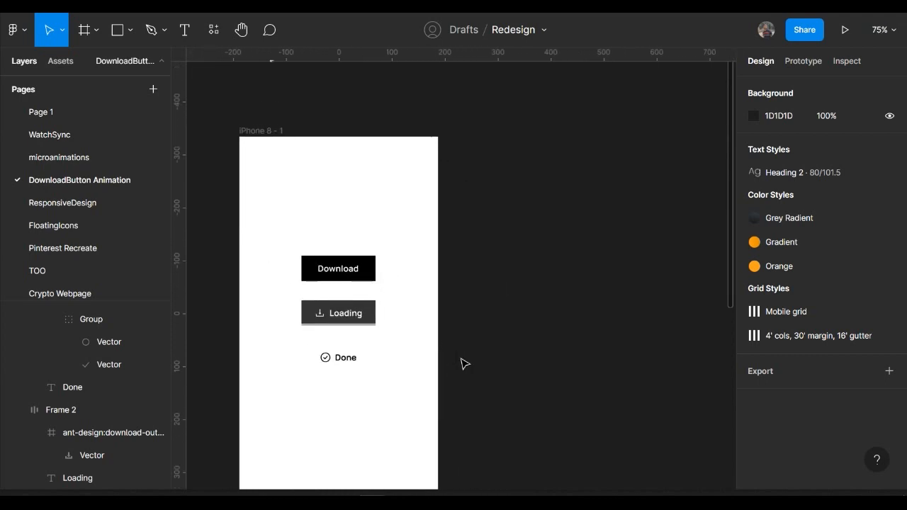
Add an iPhone 8 frame beside the iPhone 8 - 1 frame and align their top edges.
{"action": "left_click", "coordinate": [86, 34]}
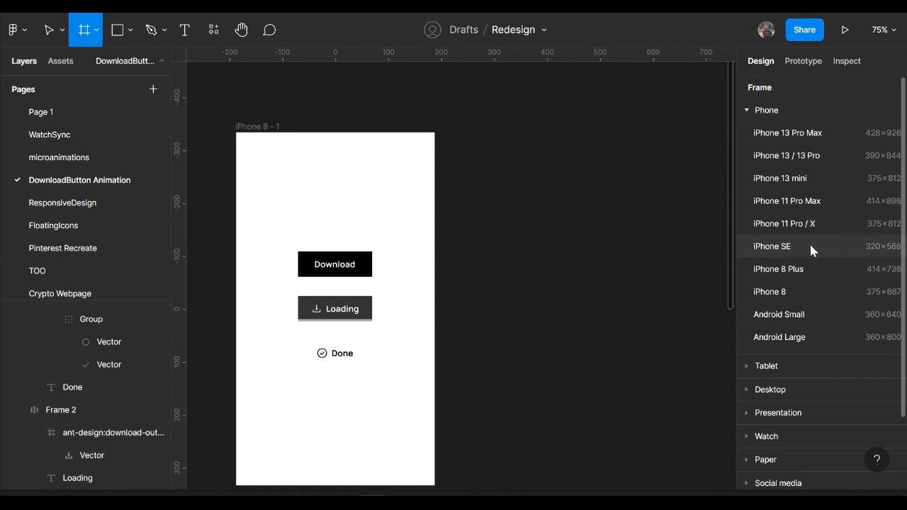
{"action": "left_click", "coordinate": [803, 292]}
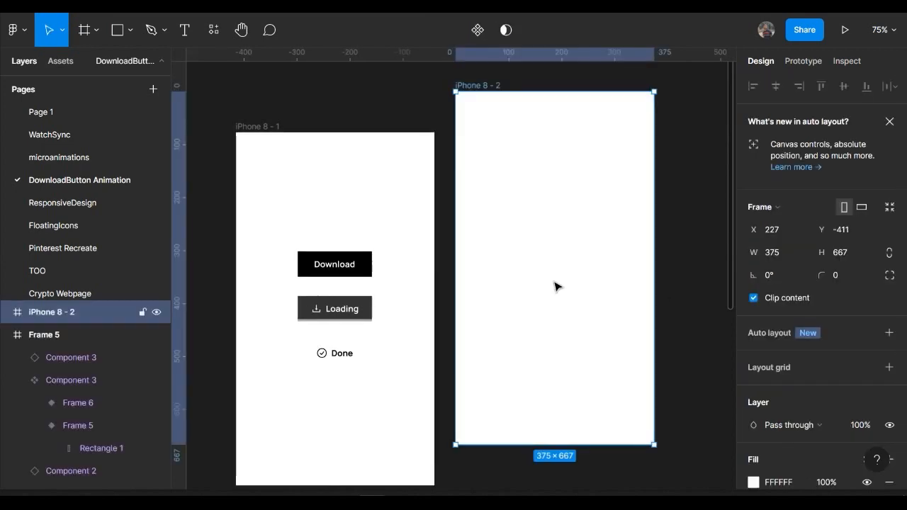
{"action": "left_click_drag", "start_coordinate": [554, 282], "coordinate": [573, 322]}
{"action": "scroll", "coordinate": [573, 322], "scroll_direction": "right", "scroll_amount": 2}
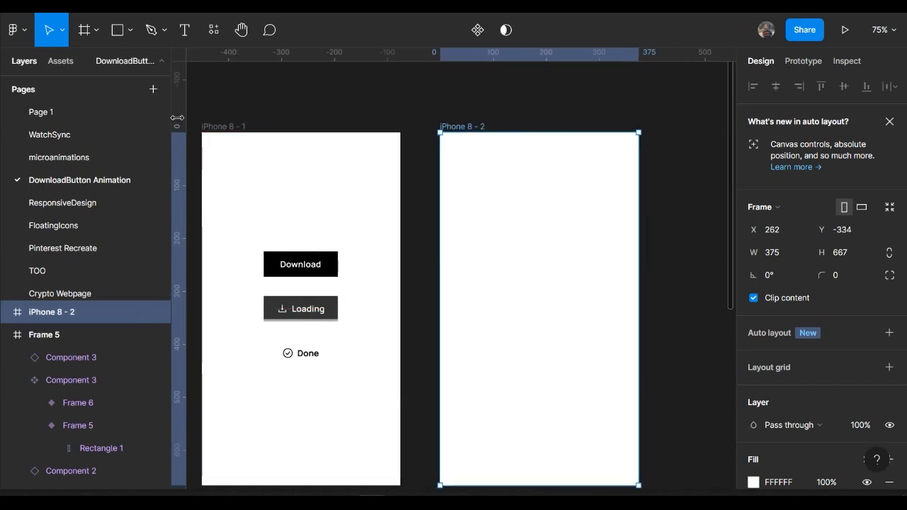
Add the text "Download" near the middle of the new iPhone 8 - 2 frame.
{"action": "left_click", "coordinate": [183, 29]}
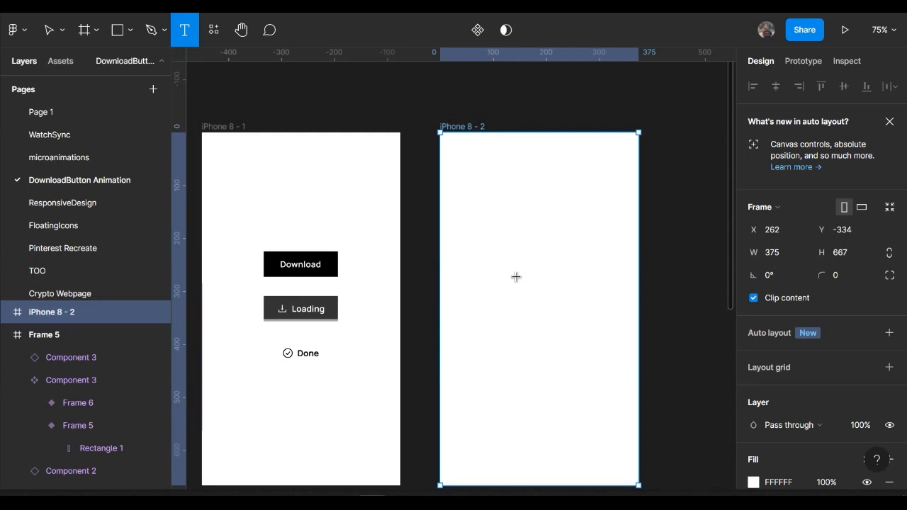
{"action": "left_click", "coordinate": [518, 277]}
{"action": "type", "text": "Download"}
{"action": "key", "text": "Escape"}
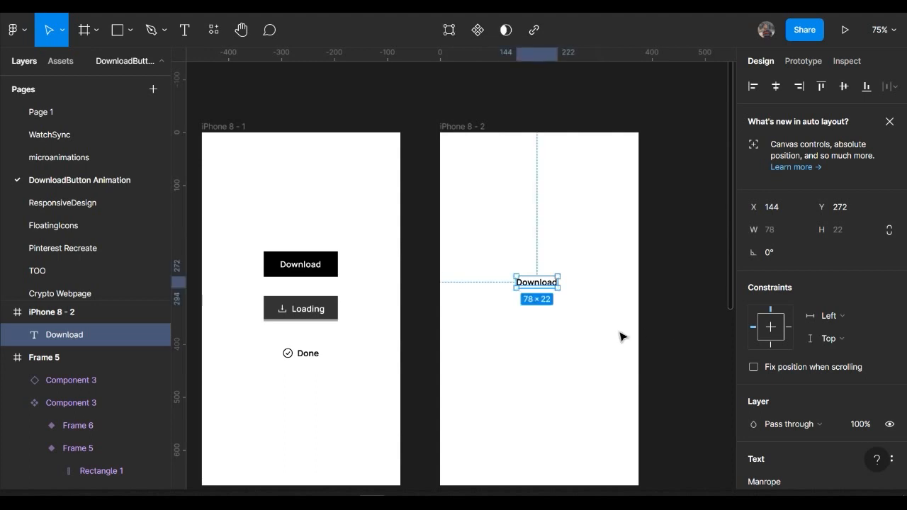
Wrap the new Download text in an auto layout frame with a horizontal padding of 16.
{"action": "key", "text": "shift+a"}
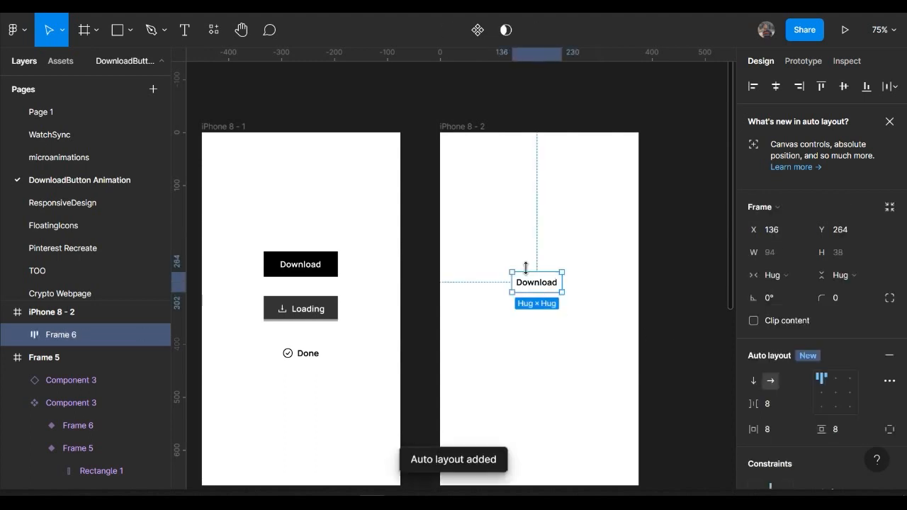
{"action": "scroll", "coordinate": [537, 289], "scroll_direction": "up", "scroll_amount": 2}
{"action": "left_click", "coordinate": [790, 428]}
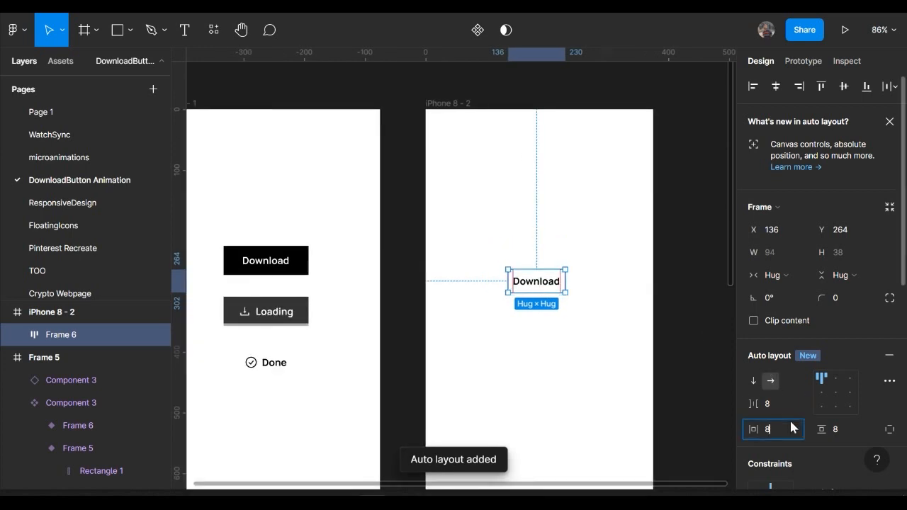
{"action": "type", "text": "16"}
{"action": "key", "text": "Return"}
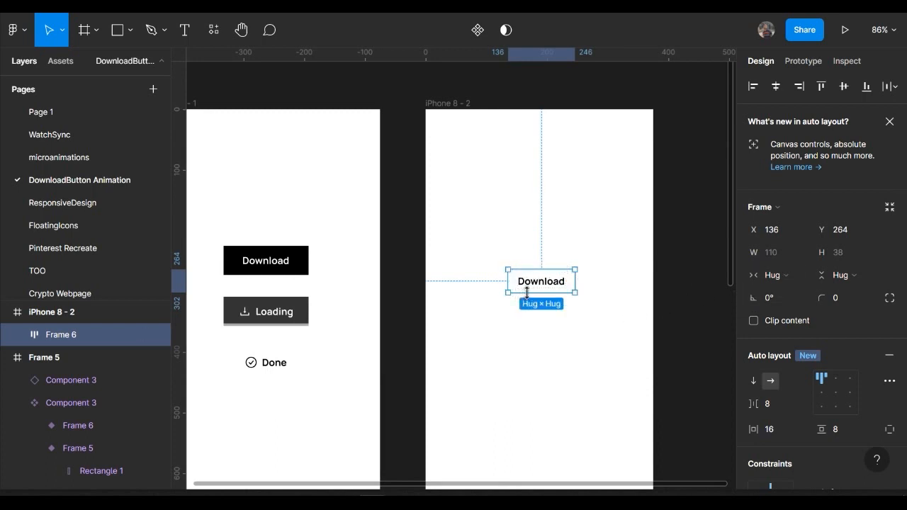
Copy the download icon from the Loading button into the new Download button and set its size to 24 × 24.
{"action": "left_click", "coordinate": [246, 315]}
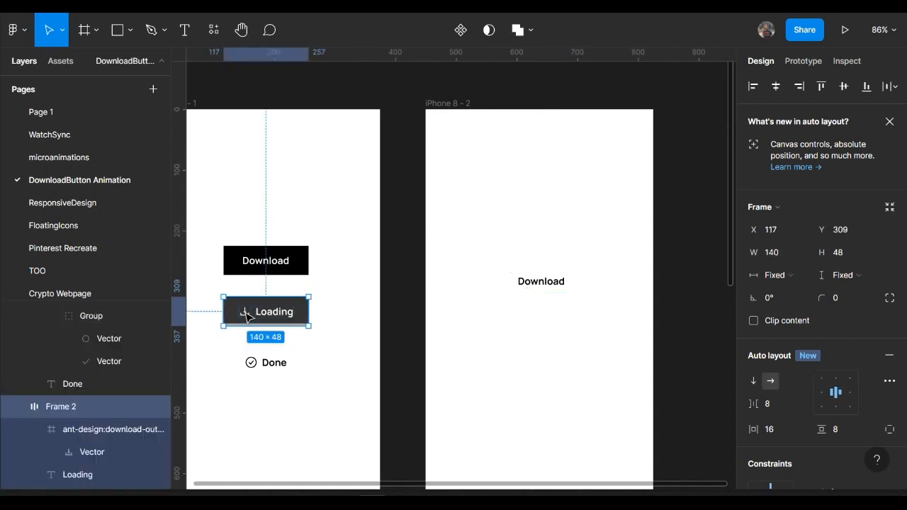
{"action": "double_click", "coordinate": [247, 315]}
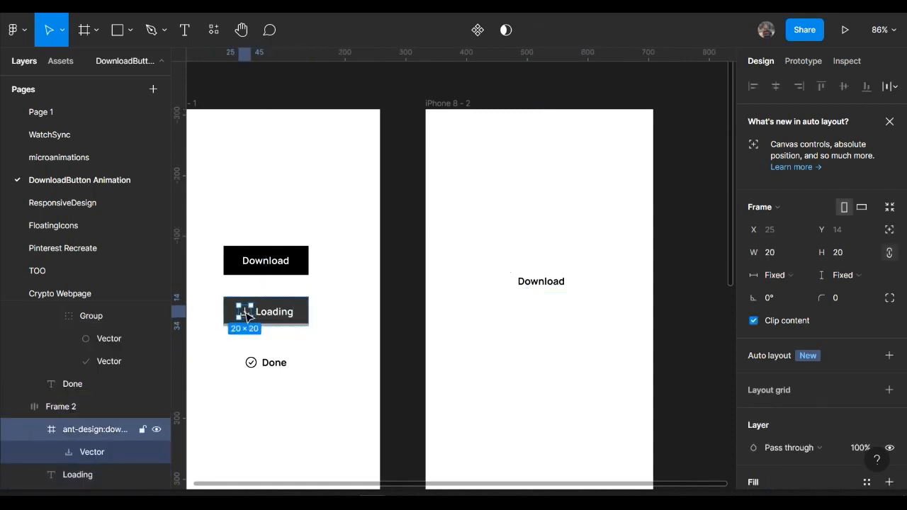
{"action": "left_click", "coordinate": [537, 291]}
{"action": "key", "text": "ctrl+v"}
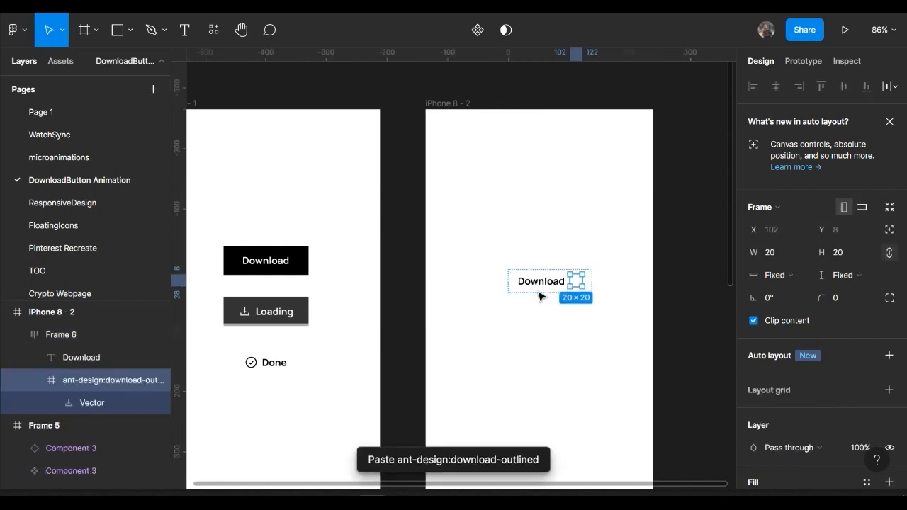
{"action": "left_click", "coordinate": [884, 259]}
{"action": "left_click", "coordinate": [844, 259]}
{"action": "type", "text": "24"}
{"action": "key", "text": "Return"}
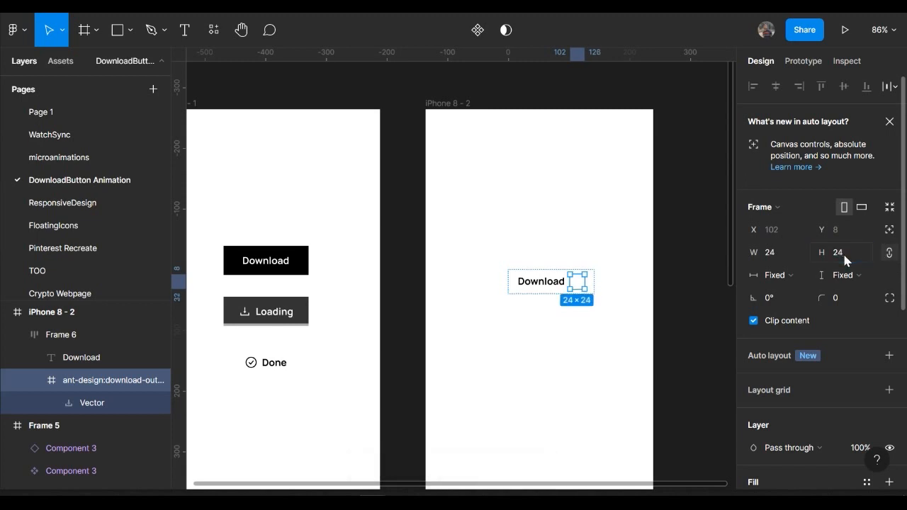
Remove the pasted download icon from the new Download button.
{"action": "left_click", "coordinate": [564, 308]}
{"action": "left_click", "coordinate": [552, 287]}
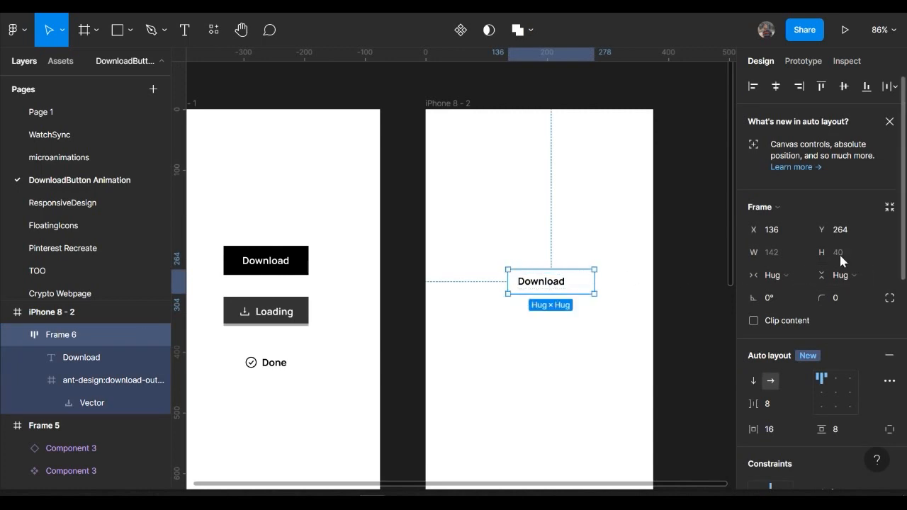
{"action": "left_click", "coordinate": [576, 284]}
{"action": "double_click", "coordinate": [576, 285]}
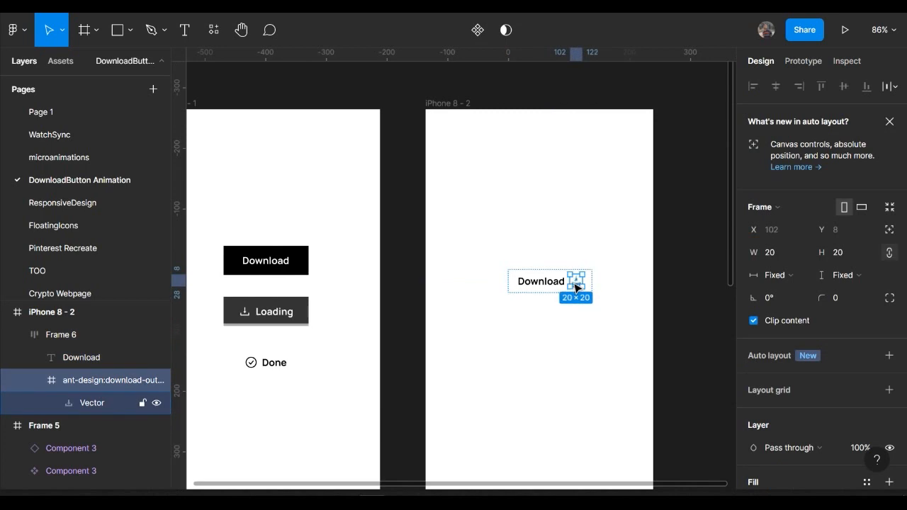
{"action": "key", "text": "Delete"}
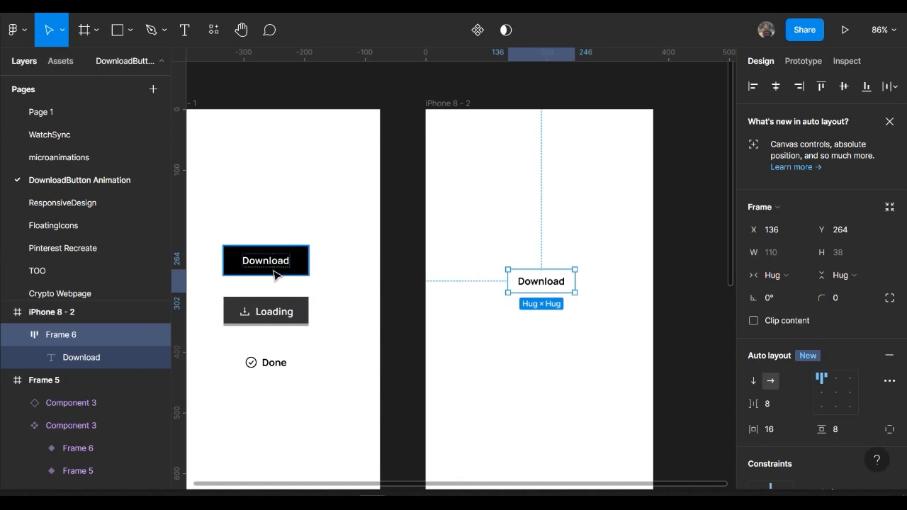
Try setting the widths of the Loading and Download buttons in iPhone 8 - 1 to hug contents.
{"action": "left_click", "coordinate": [266, 317]}
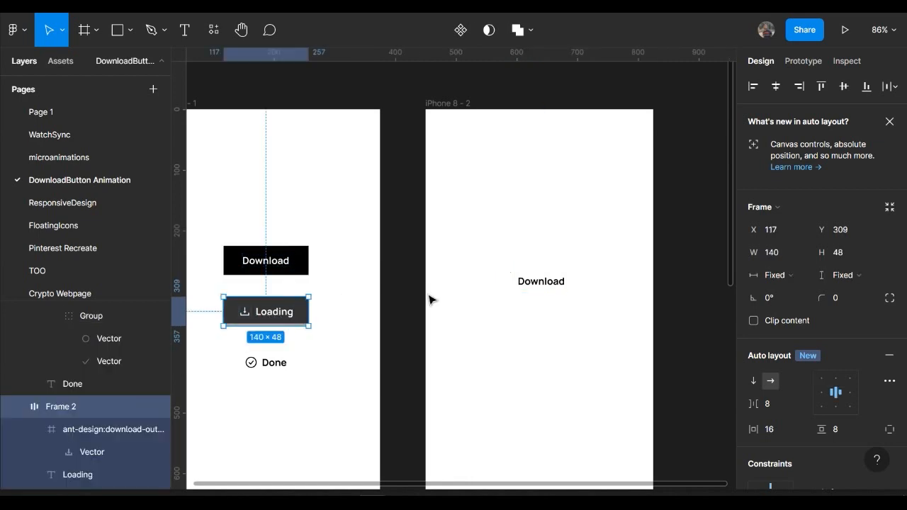
{"action": "left_click", "coordinate": [791, 277]}
{"action": "left_click", "coordinate": [797, 292]}
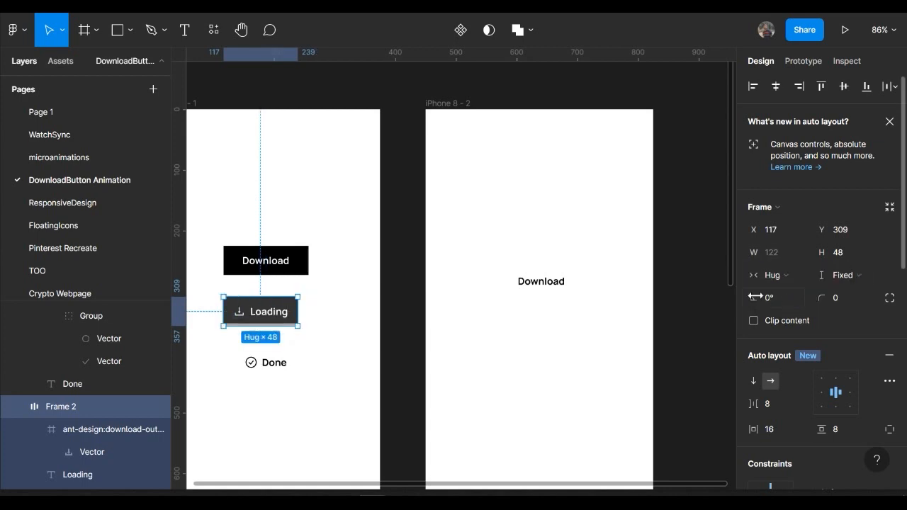
{"action": "left_click", "coordinate": [254, 275]}
{"action": "left_click", "coordinate": [772, 276]}
{"action": "left_click", "coordinate": [796, 292]}
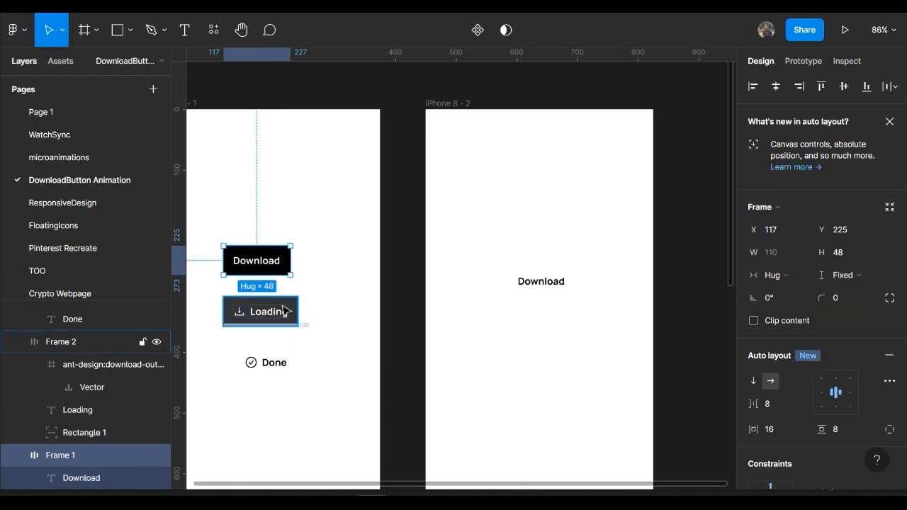
Undo the width changes on the Download and Loading buttons in iPhone 8 - 1 and clear the selection.
{"action": "key", "text": "ctrl+z"}
{"action": "key", "text": "ctrl+z"}
{"action": "key", "text": "ctrl+z"}
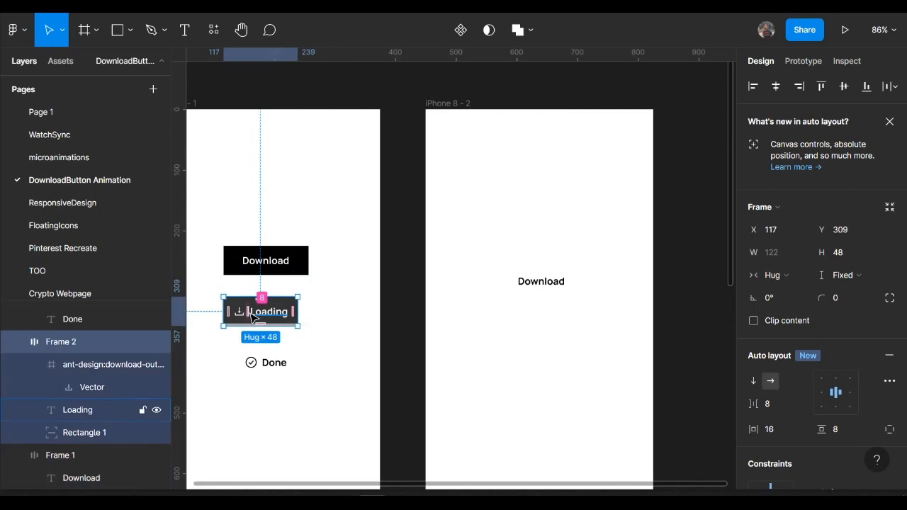
{"action": "left_click", "coordinate": [560, 338]}
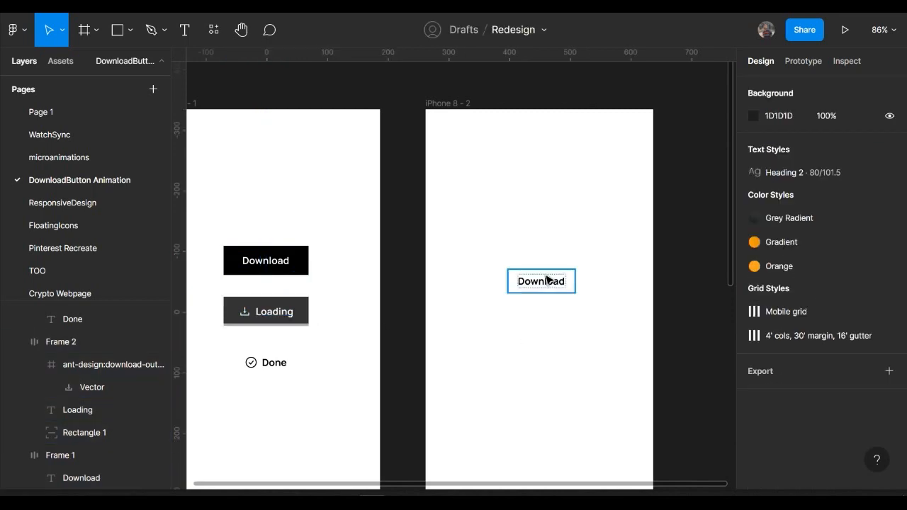
Switch the new Download button in iPhone 8 - 2 to fixed width and fixed height.
{"action": "left_click", "coordinate": [542, 281]}
{"action": "left_click", "coordinate": [777, 277]}
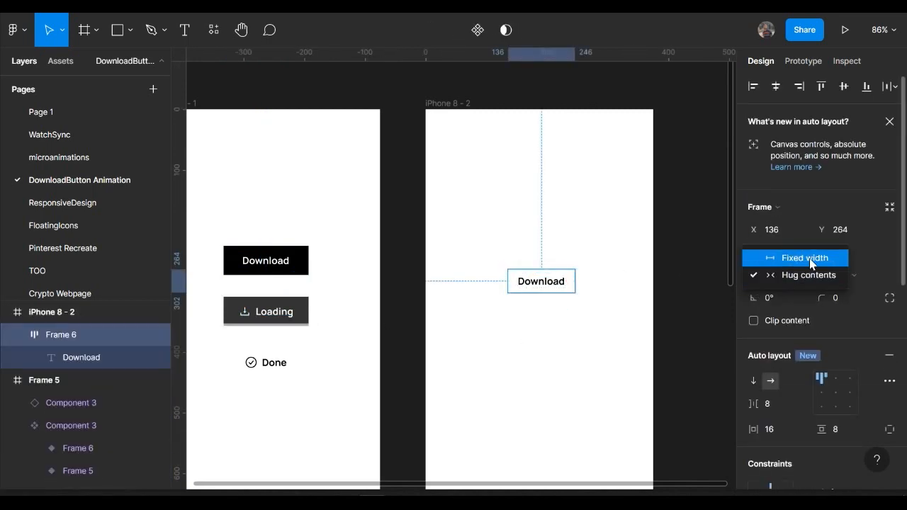
{"action": "left_click", "coordinate": [812, 260]}
{"action": "left_click", "coordinate": [837, 275]}
{"action": "left_click", "coordinate": [834, 258]}
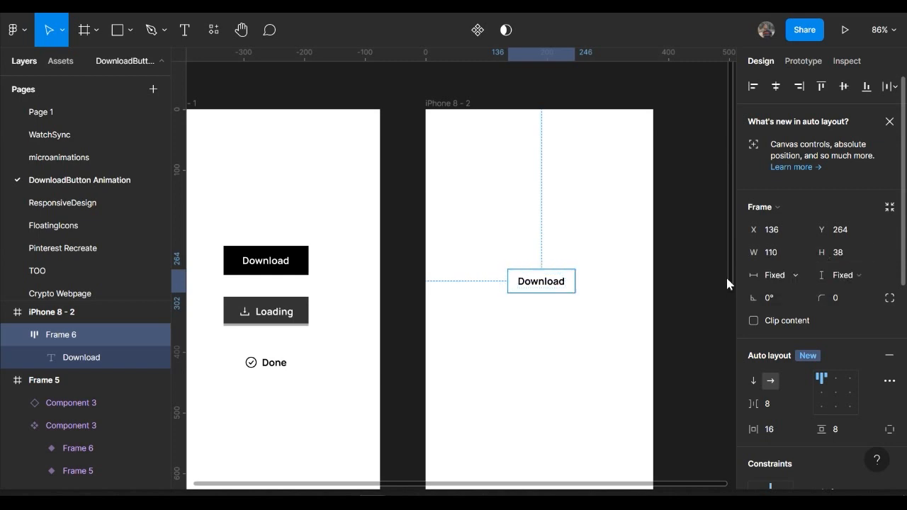
Set the new Download button's height to 48 and center its content within the auto layout.
{"action": "left_click", "coordinate": [848, 260]}
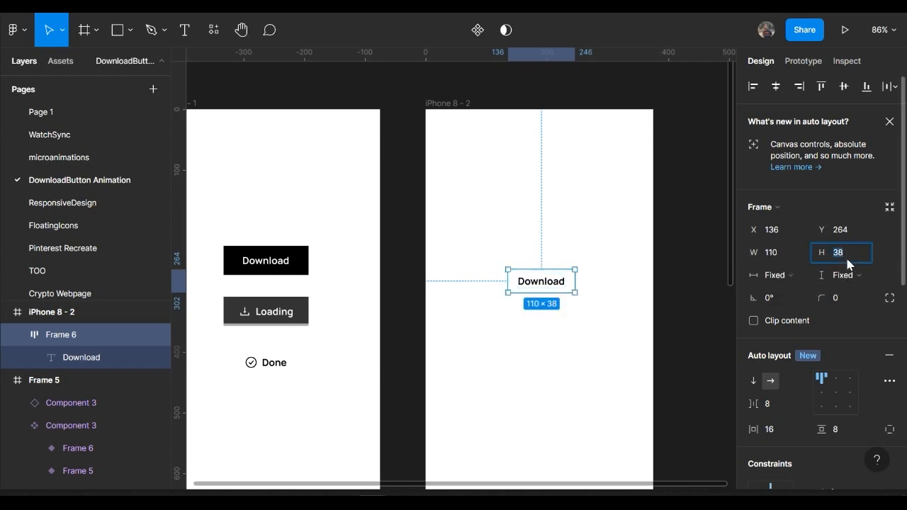
{"action": "key", "text": "Return"}
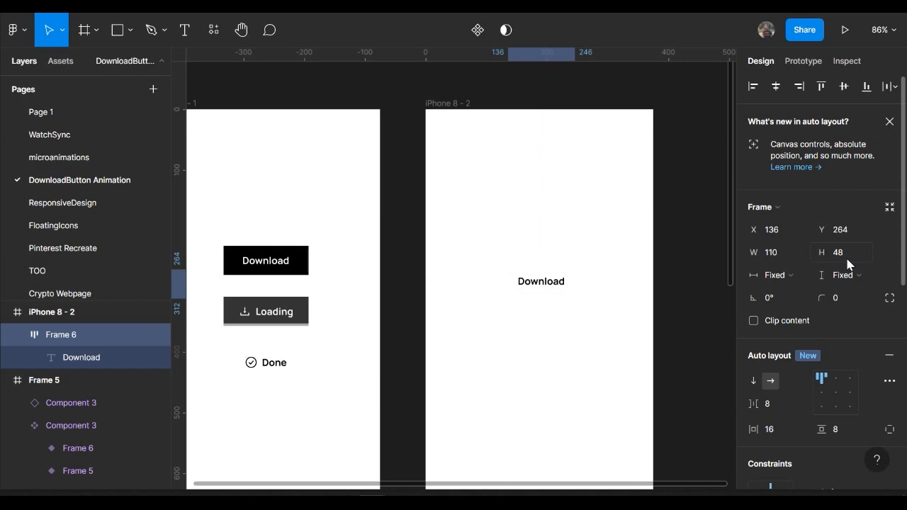
{"action": "left_click", "coordinate": [835, 392]}
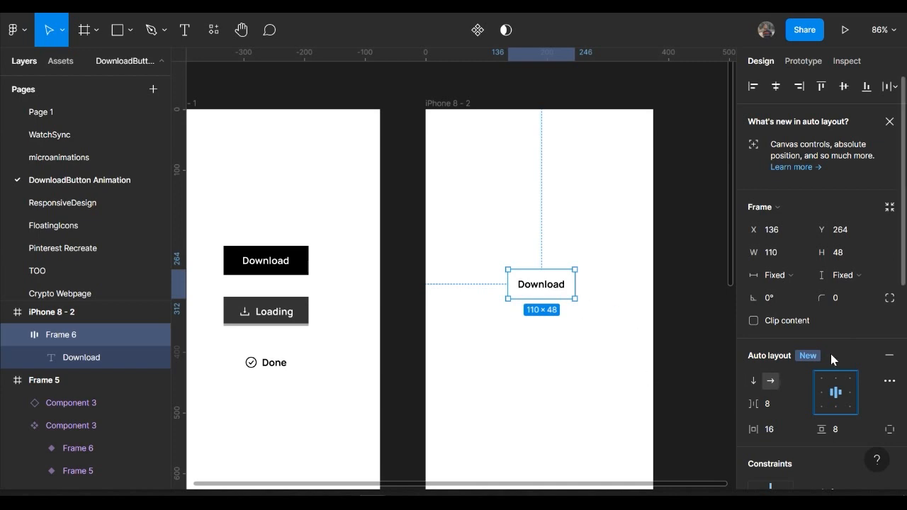
Give the new Download button in iPhone 8 - 2 a 000000 fill and set its label color to FFFFFF.
{"action": "scroll", "coordinate": [830, 354], "scroll_direction": "down", "scroll_amount": 5}
{"action": "scroll", "coordinate": [830, 354], "scroll_direction": "down", "scroll_amount": 5}
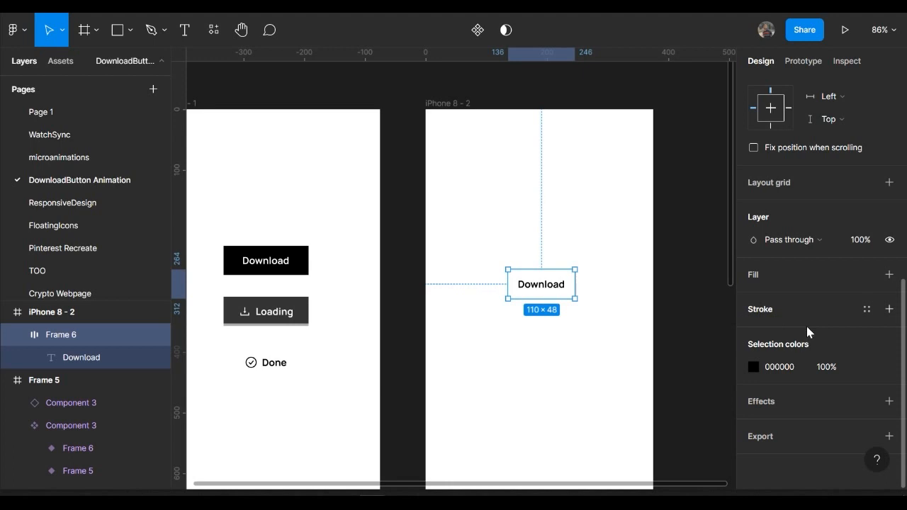
{"action": "left_click", "coordinate": [769, 275]}
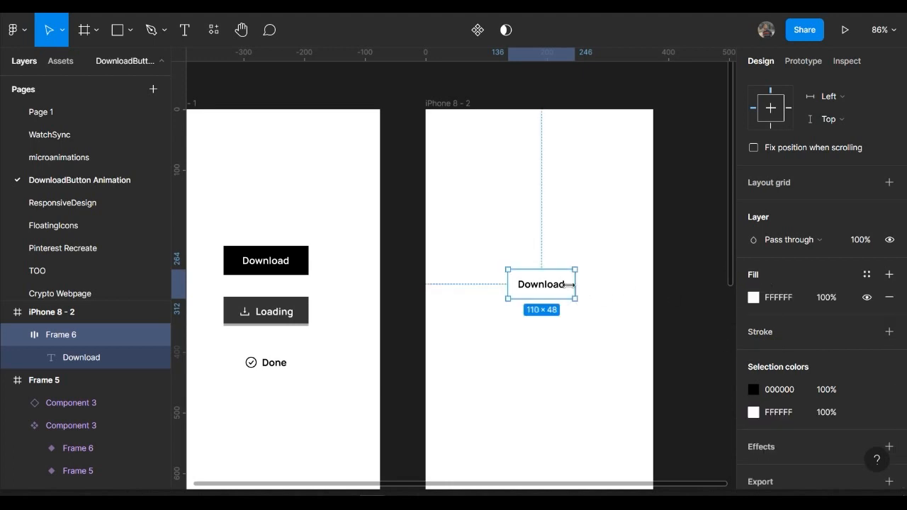
{"action": "left_click", "coordinate": [775, 389]}
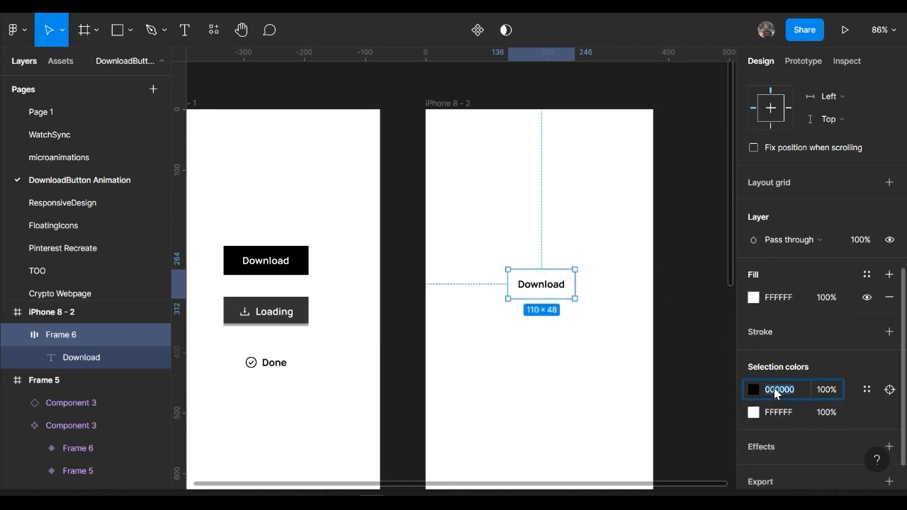
{"action": "left_click", "coordinate": [776, 414]}
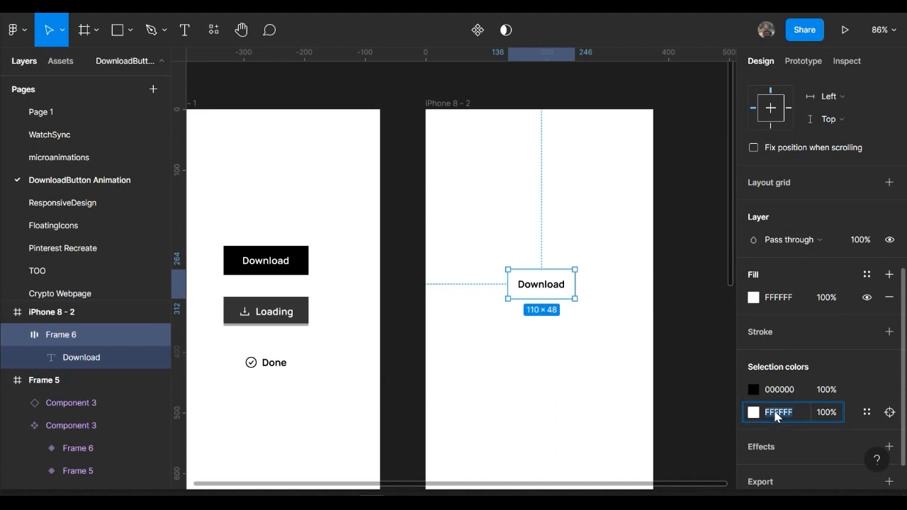
{"action": "type", "text": "000000"}
{"action": "left_click", "coordinate": [778, 389]}
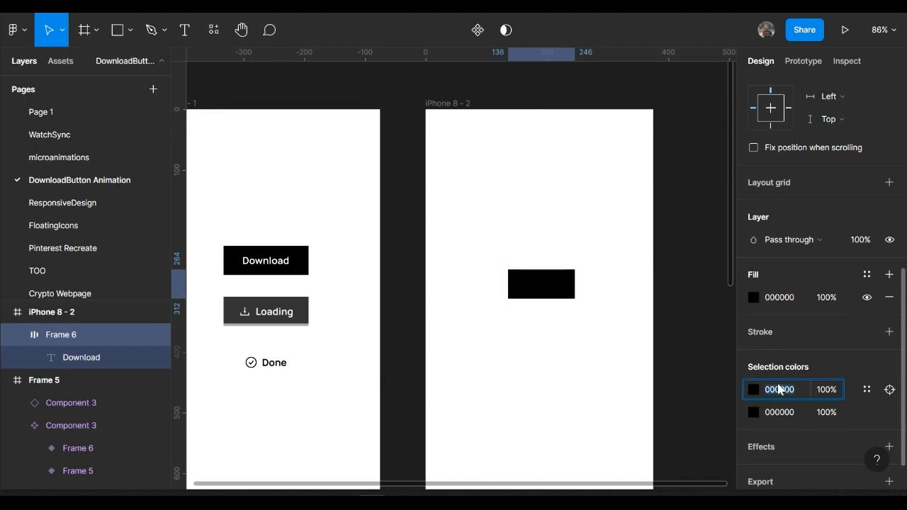
{"action": "type", "text": "ffffff"}
{"action": "key", "text": "Return"}
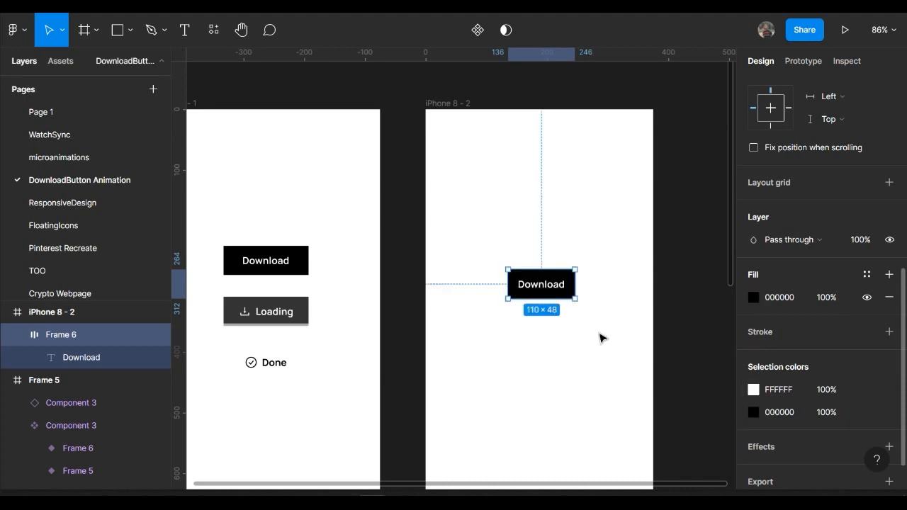
{"action": "left_click", "coordinate": [557, 327]}
Set the new Download button's width to 140 and move it to about X 118, Y 210 in the frame.
{"action": "left_click", "coordinate": [563, 286]}
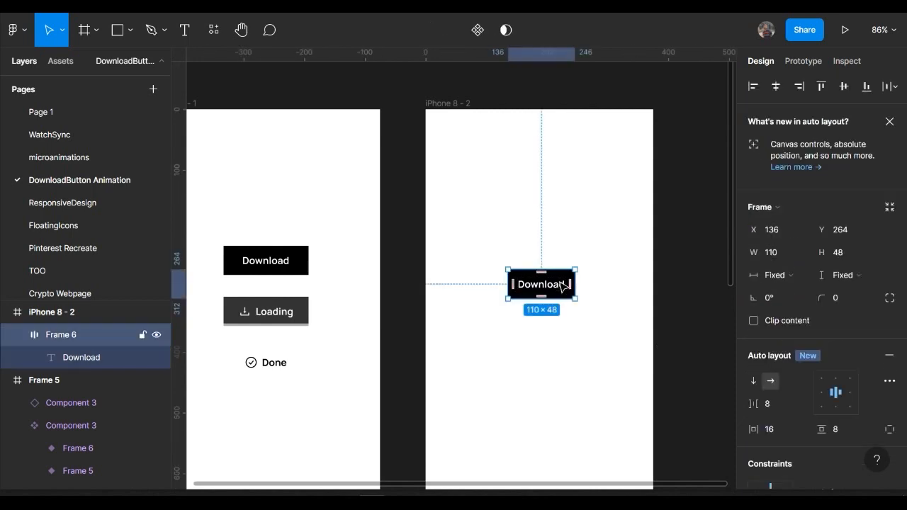
{"action": "left_click", "coordinate": [782, 260]}
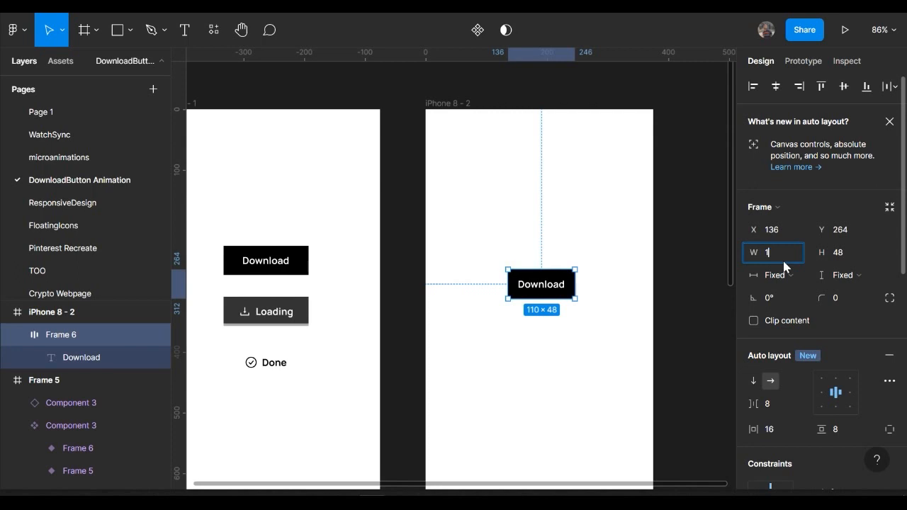
{"action": "key", "text": "Return"}
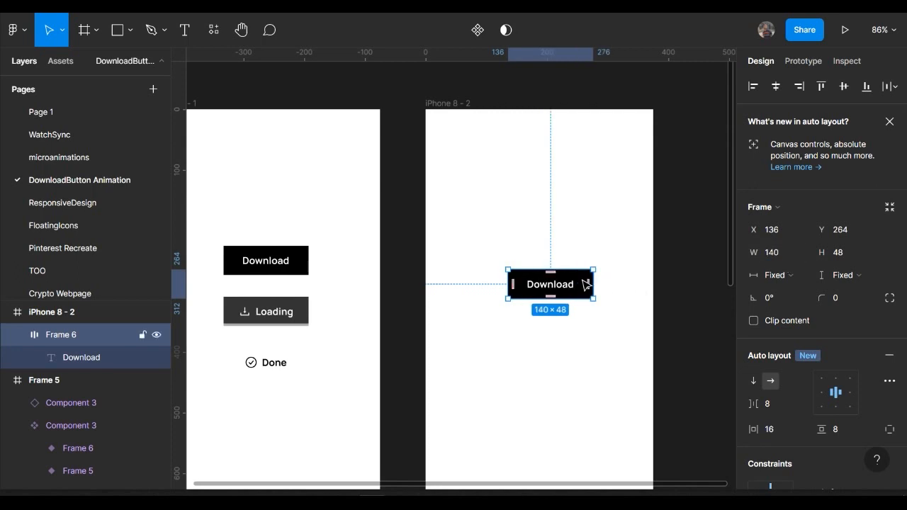
{"action": "left_click_drag", "start_coordinate": [571, 287], "coordinate": [562, 255]}
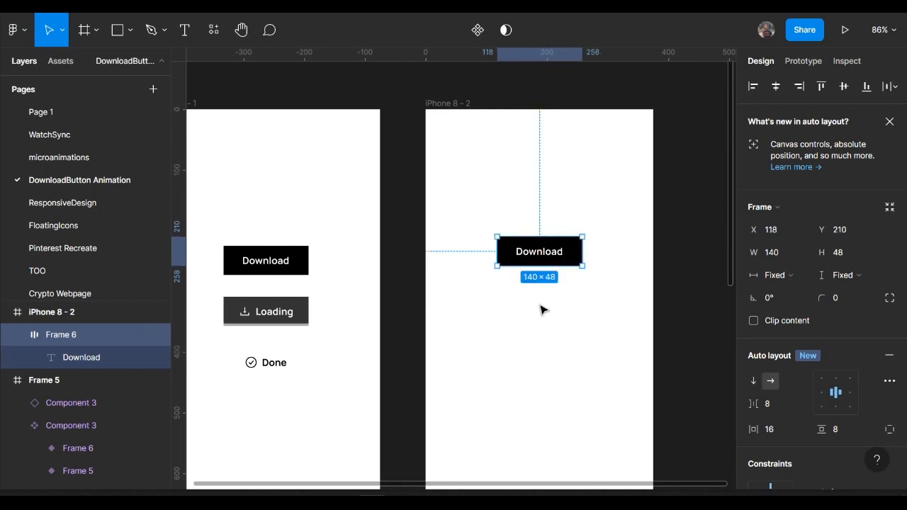
{"action": "left_click", "coordinate": [540, 309]}
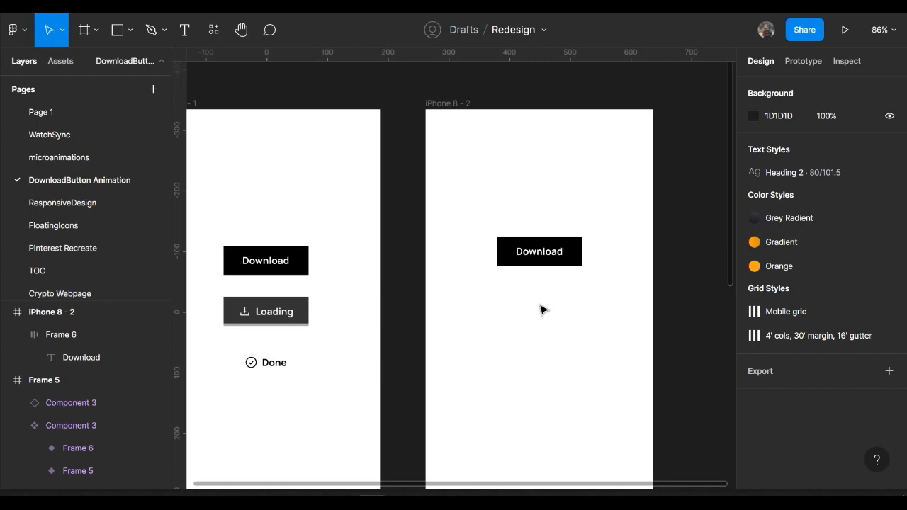
Switch to Chrome and replay the reference animation on the Pinterest pin.
{"action": "key", "text": "super"}
{"action": "left_click", "coordinate": [243, 486]}
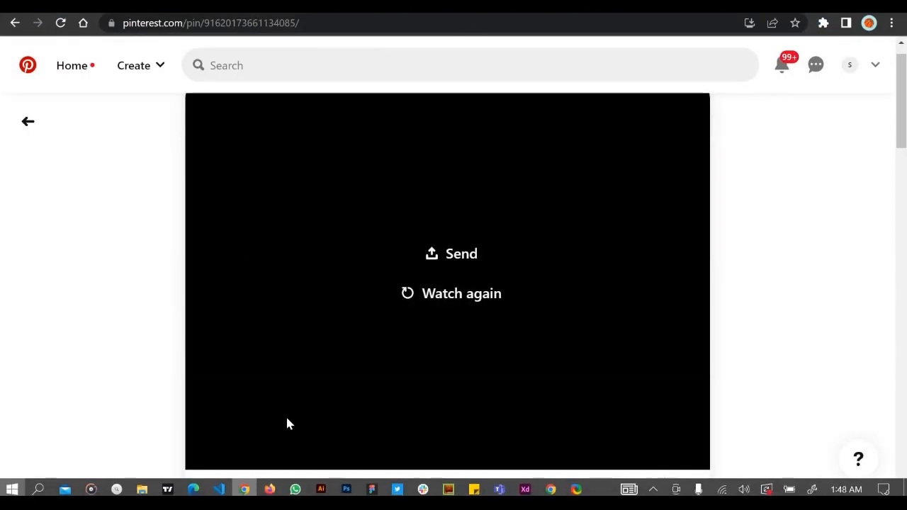
{"action": "left_click", "coordinate": [454, 296]}
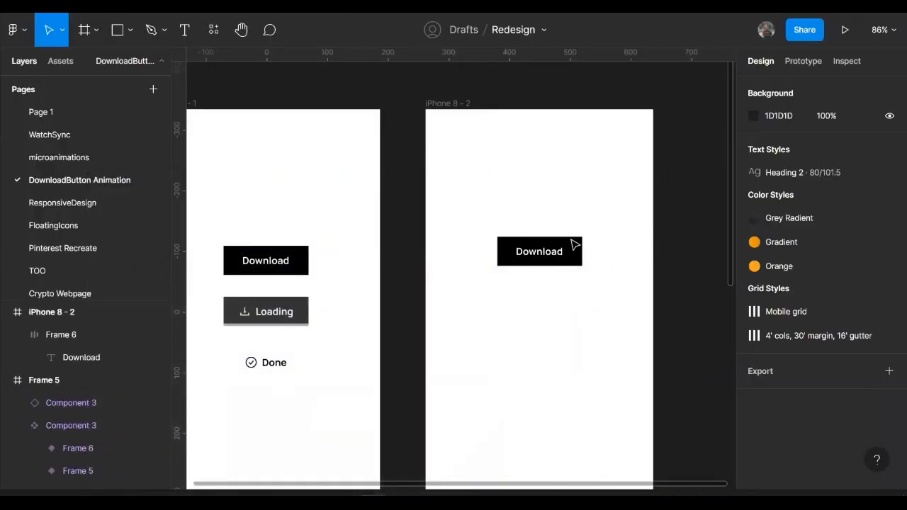
Back in Figma, duplicate the new Download button directly below at about Y 309 and change the copy's label to Loading.
{"action": "left_click_drag", "start_coordinate": [539, 249], "coordinate": [539, 310]}
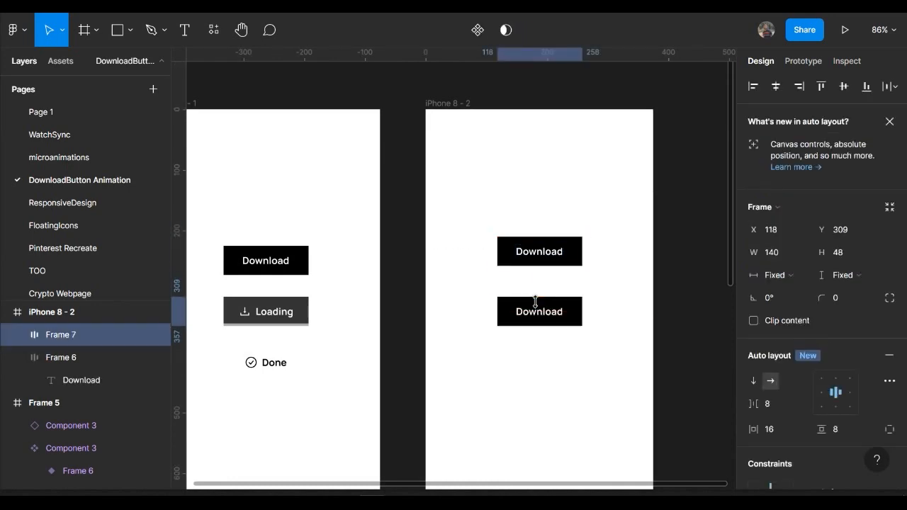
{"action": "double_click", "coordinate": [539, 314]}
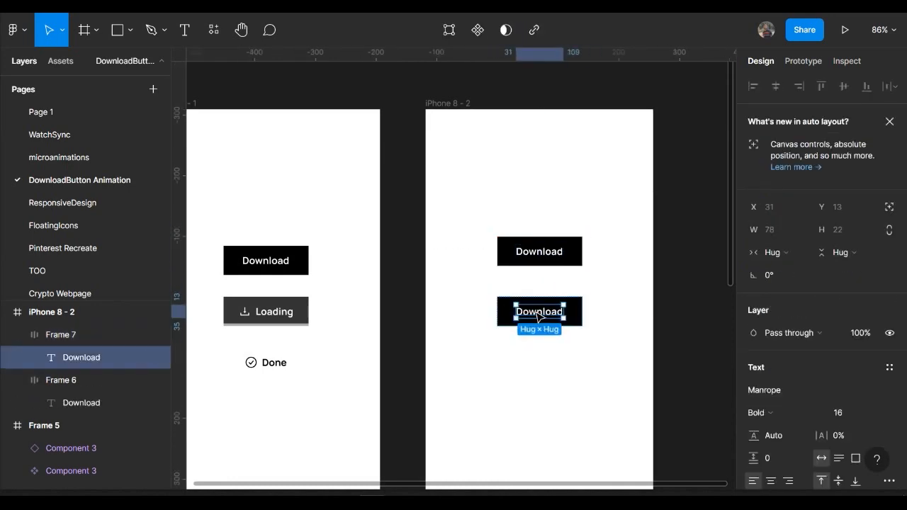
{"action": "double_click", "coordinate": [536, 311]}
{"action": "type", "text": "Laoding"}
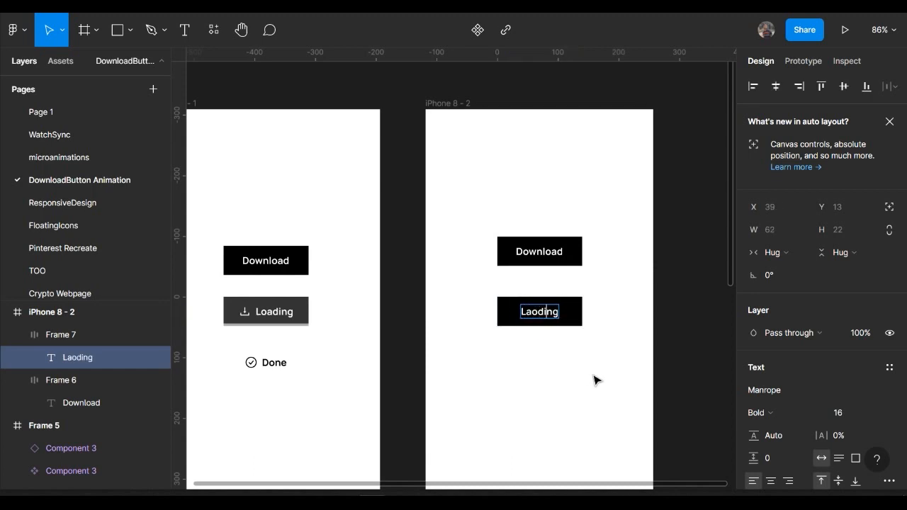
{"action": "type", "text": "oa"}
{"action": "key", "text": "Escape"}
{"action": "key", "text": "Escape"}
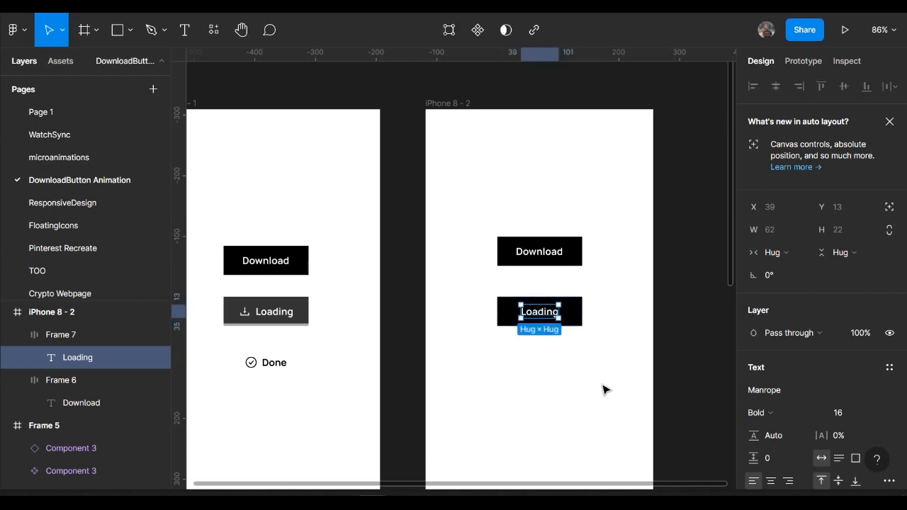
Import the white, 24-high bx:download icon into the new Loading button with the Iconify plugin.
{"action": "left_click", "coordinate": [559, 316]}
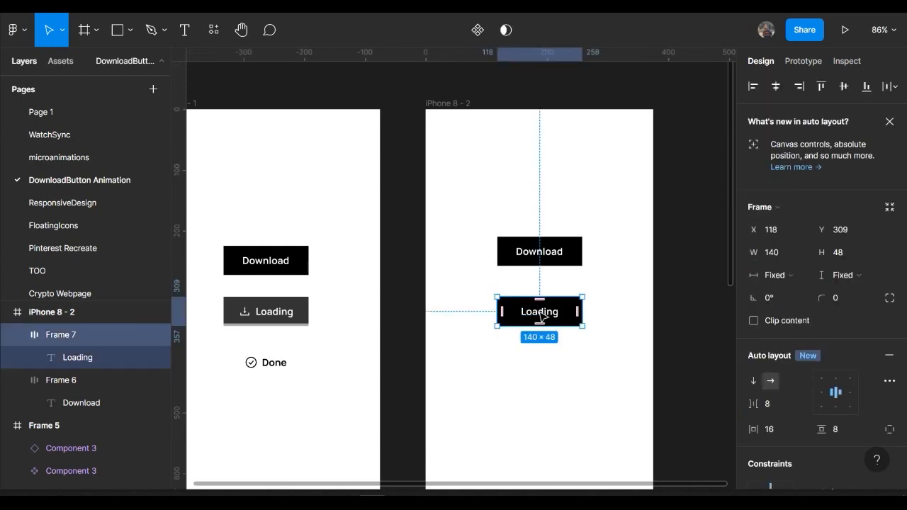
{"action": "double_click", "coordinate": [543, 314]}
{"action": "right_click", "coordinate": [540, 317]}
{"action": "mouse_move", "coordinate": [636, 369]}
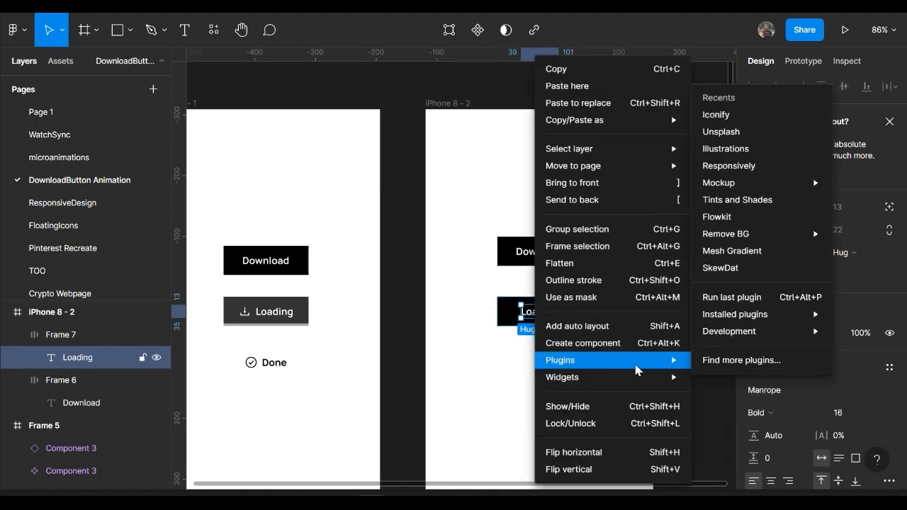
{"action": "left_click", "coordinate": [750, 114]}
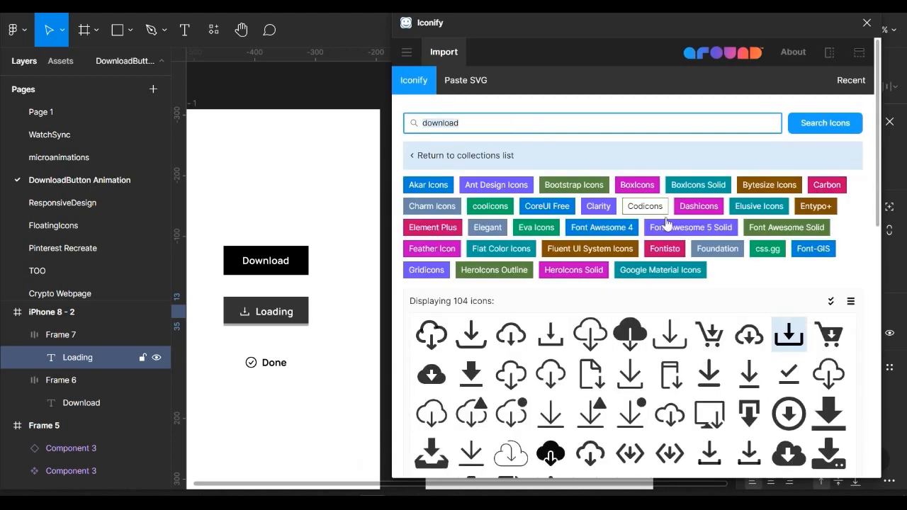
{"action": "left_click", "coordinate": [785, 322]}
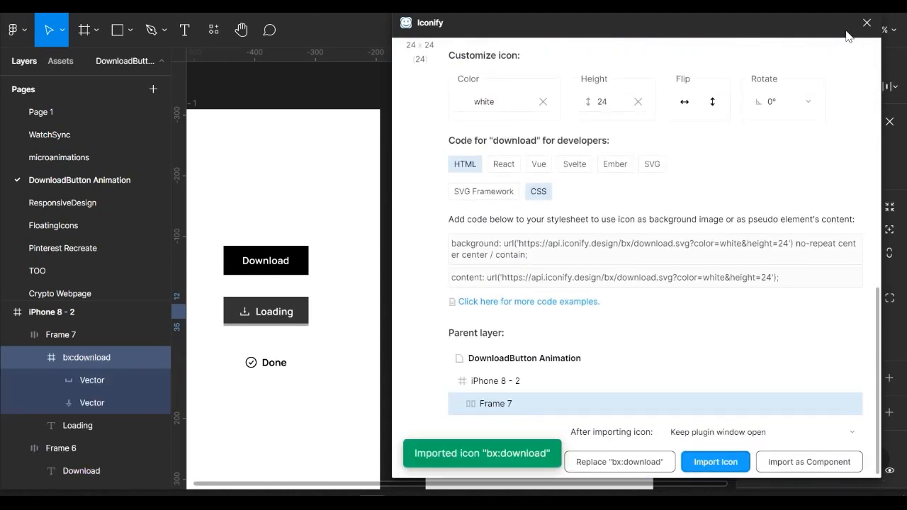
{"action": "left_click", "coordinate": [867, 23]}
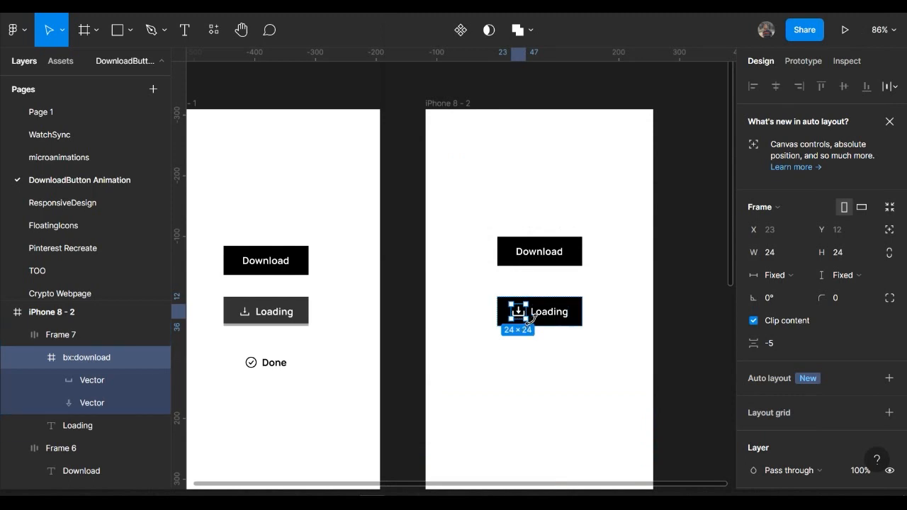
{"action": "left_click", "coordinate": [581, 391]}
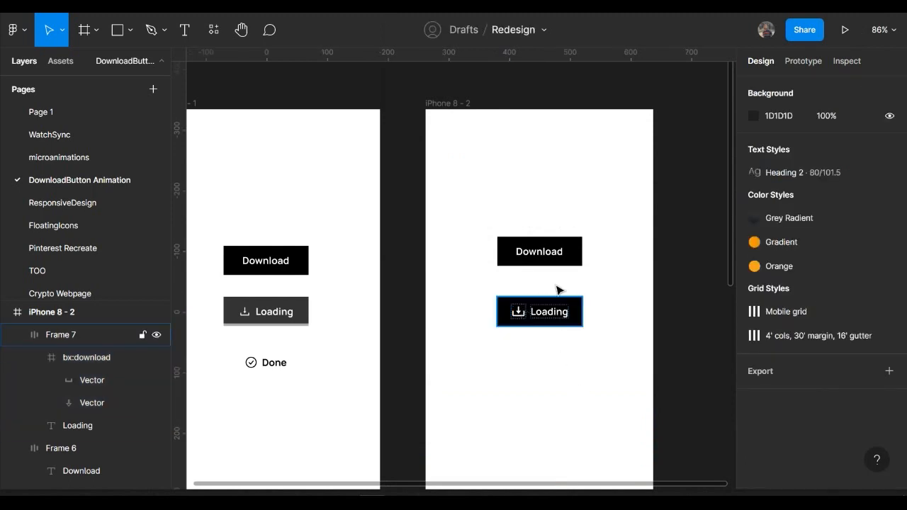
Resize the download icon in the new Loading button to 20 × 20.
{"action": "double_click", "coordinate": [519, 317]}
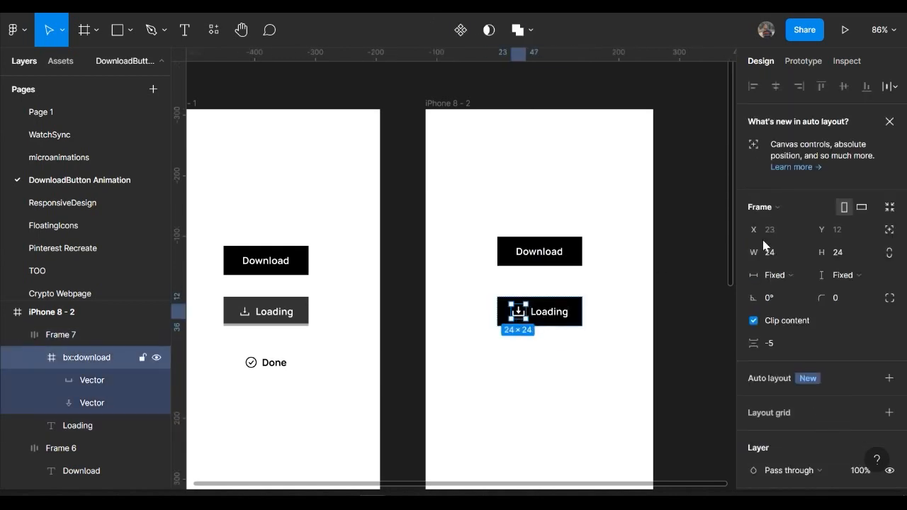
{"action": "left_click", "coordinate": [860, 259]}
{"action": "type", "text": "20"}
{"action": "key", "text": "Return"}
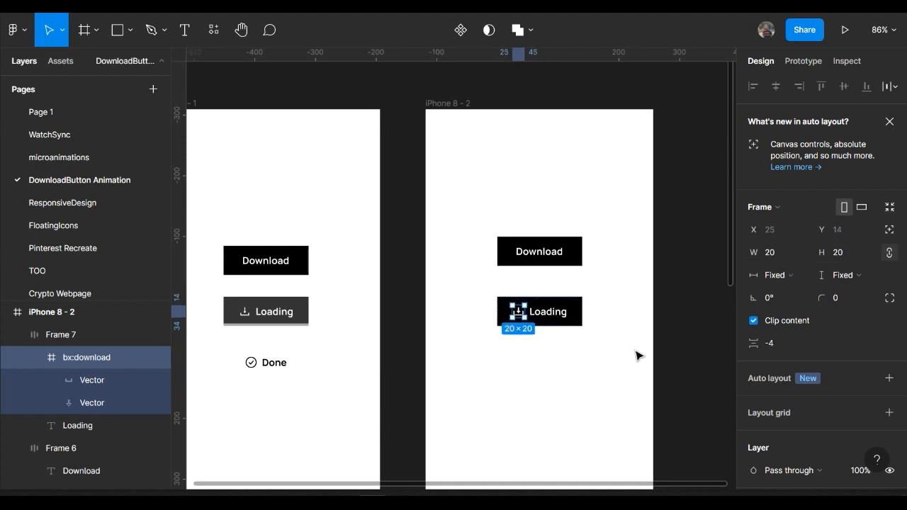
{"action": "left_click", "coordinate": [636, 355]}
Duplicate the new Loading button directly below at about Y 408 and change the copy's label to Done.
{"action": "scroll", "coordinate": [636, 355], "scroll_direction": "down", "scroll_amount": 1}
{"action": "left_click_drag", "start_coordinate": [529, 290], "coordinate": [525, 347], "text": "alt"}
{"action": "double_click", "coordinate": [545, 345]}
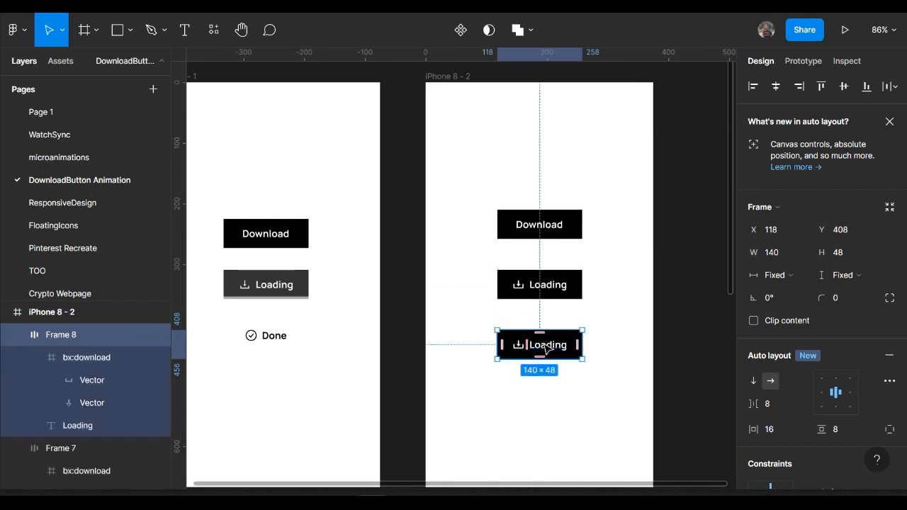
{"action": "double_click", "coordinate": [545, 345]}
{"action": "double_click", "coordinate": [544, 344]}
{"action": "type", "text": "Done"}
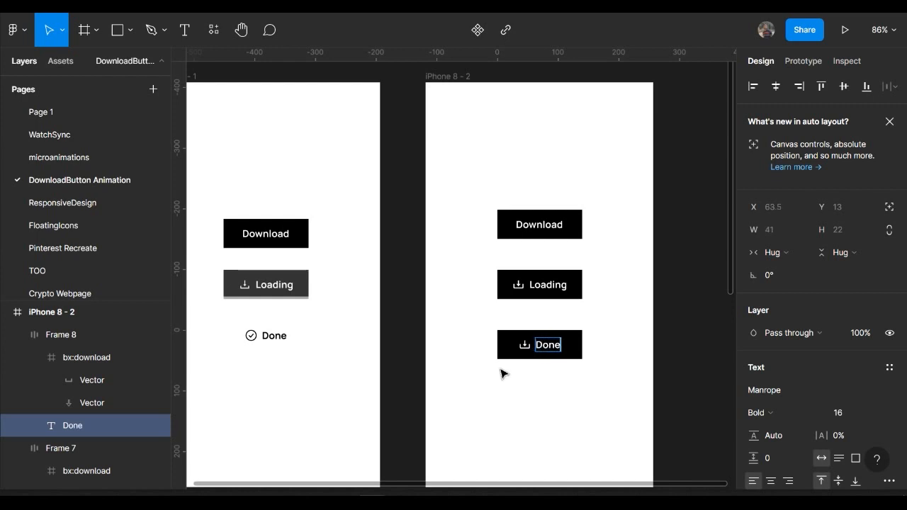
{"action": "key", "text": "Escape"}
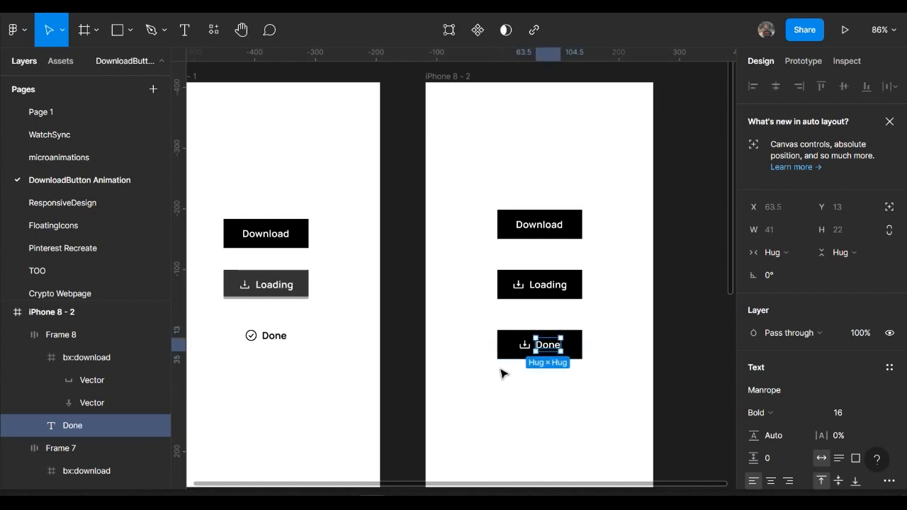
Search Iconify for "check" and replace the Done button's download icon with the white, 24-high akar-icons circle-check icon.
{"action": "left_click", "coordinate": [524, 346]}
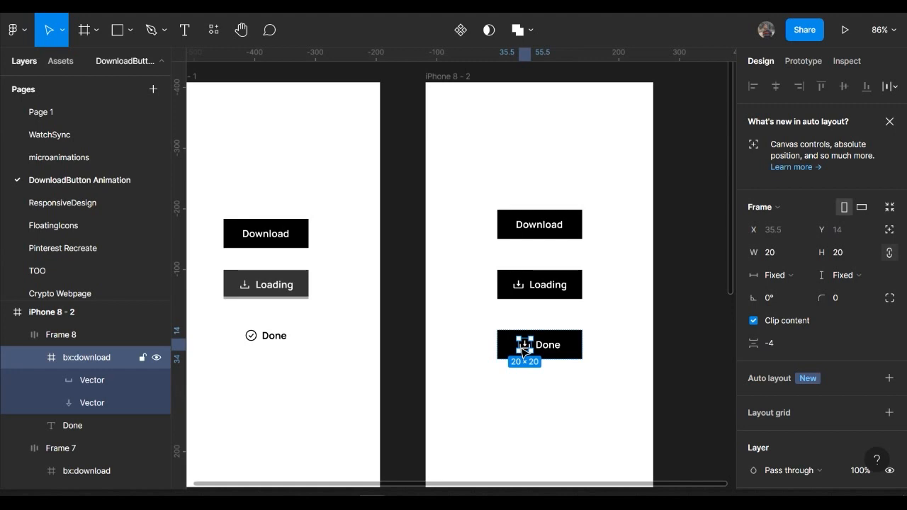
{"action": "right_click", "coordinate": [522, 347]}
{"action": "mouse_move", "coordinate": [623, 366]}
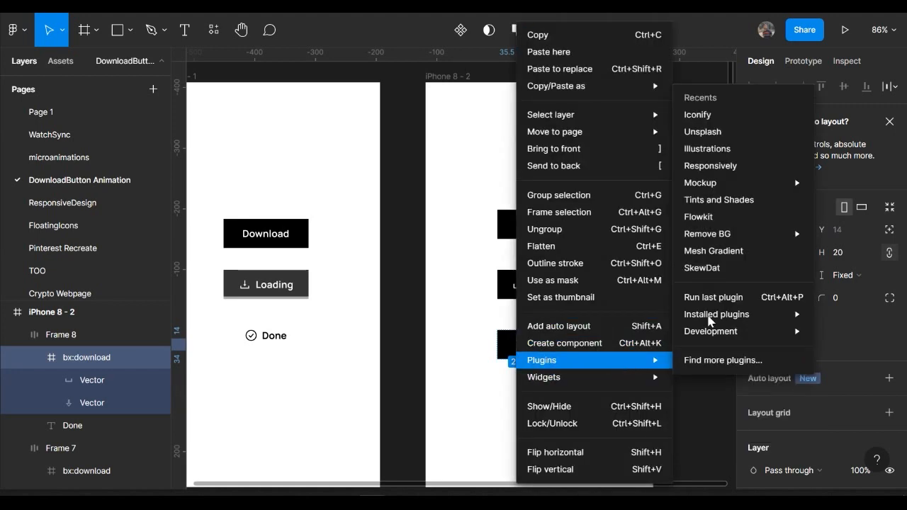
{"action": "left_click", "coordinate": [697, 114]}
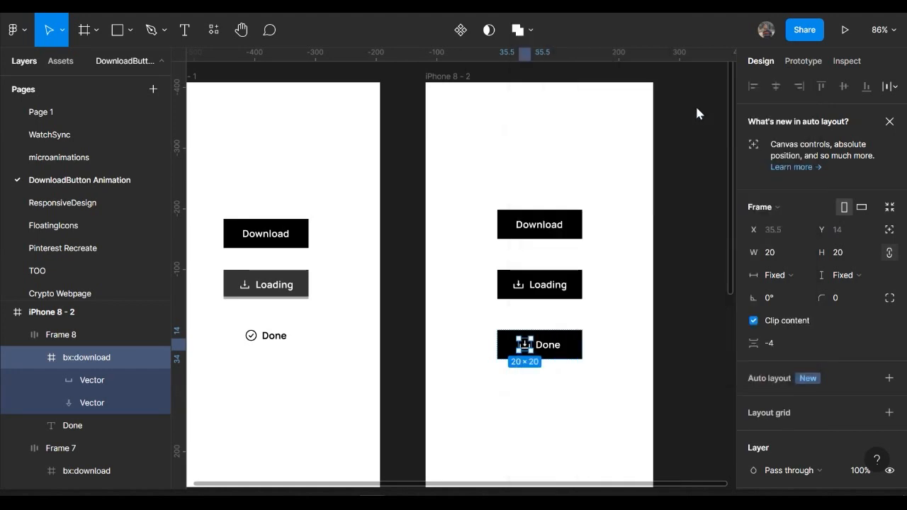
{"action": "type", "text": "check"}
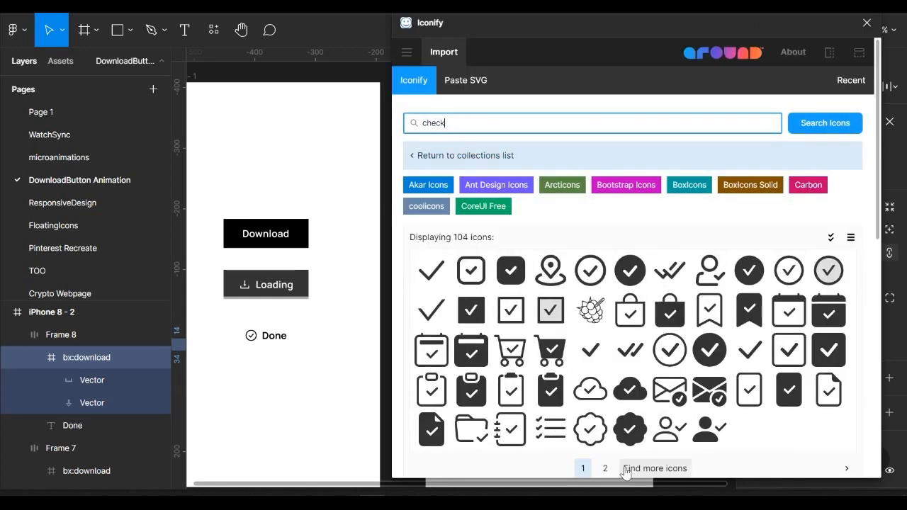
{"action": "left_click", "coordinate": [601, 275]}
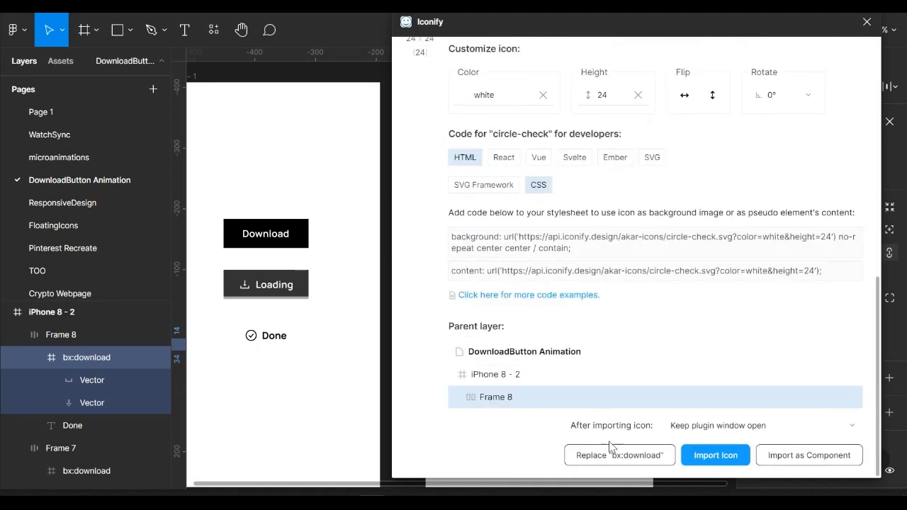
{"action": "left_click", "coordinate": [618, 454]}
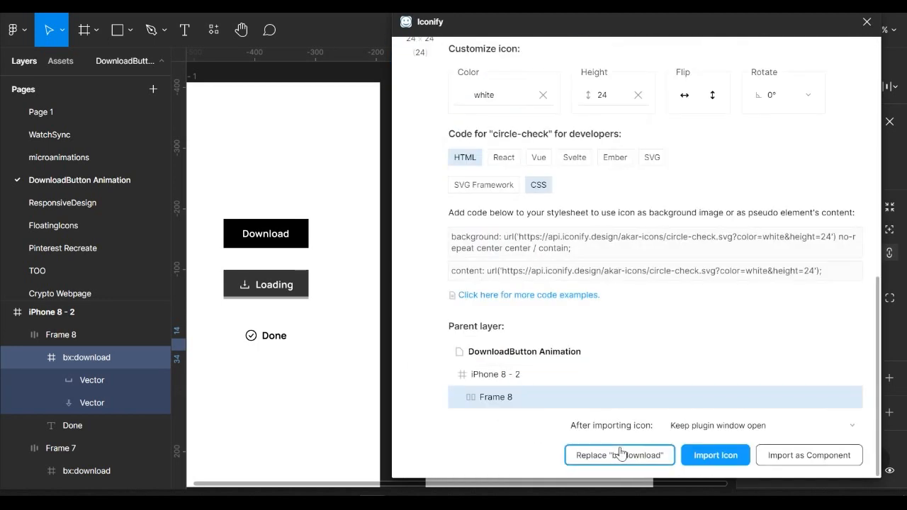
{"action": "left_click", "coordinate": [866, 21]}
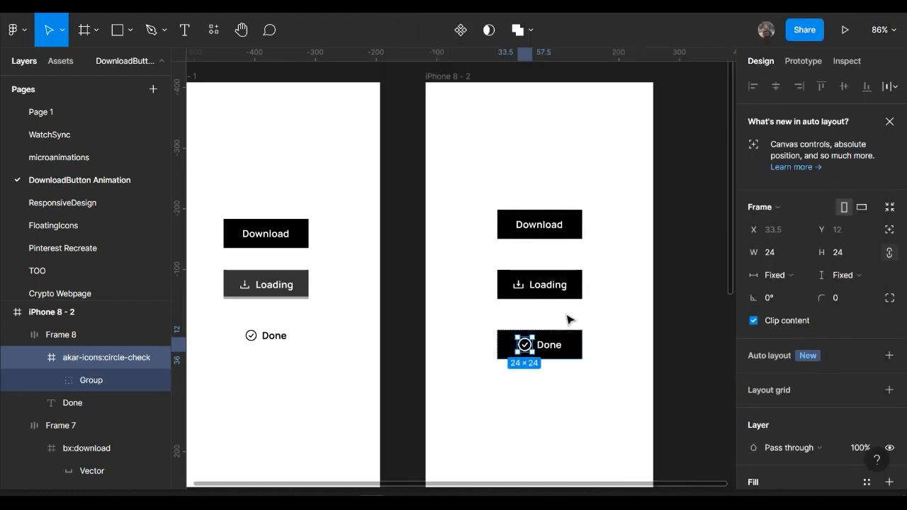
Set the fill of the new Loading button on the iPhone 8 - 2 frame to 444444.
{"action": "left_click", "coordinate": [559, 378]}
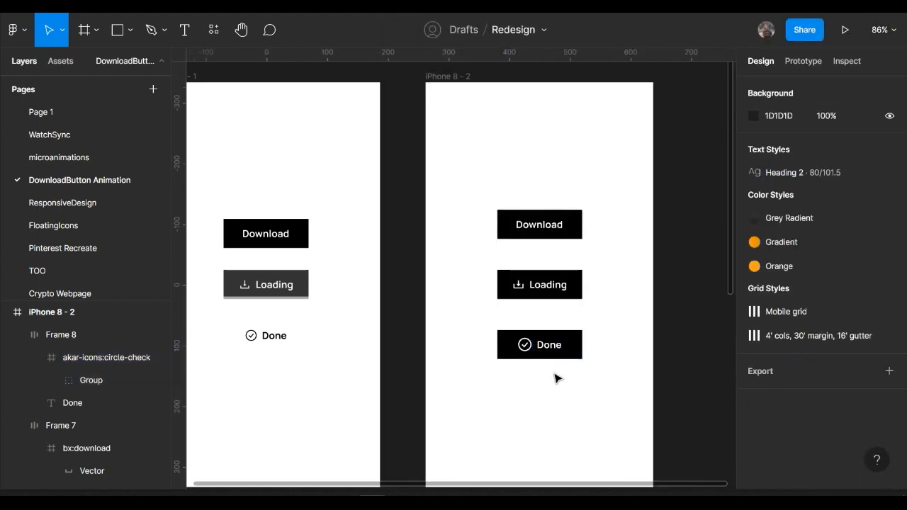
{"action": "left_click", "coordinate": [567, 296]}
{"action": "scroll", "coordinate": [779, 381], "scroll_direction": "down", "scroll_amount": 5}
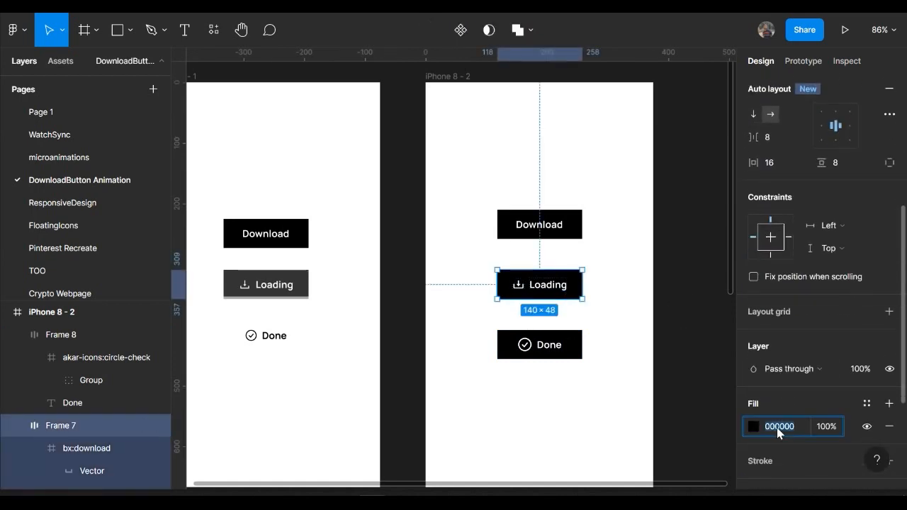
{"action": "left_click", "coordinate": [776, 427]}
{"action": "type", "text": "333"}
{"action": "key", "text": "Return"}
{"action": "left_click", "coordinate": [798, 425]}
{"action": "type", "text": "444"}
{"action": "key", "text": "Return"}
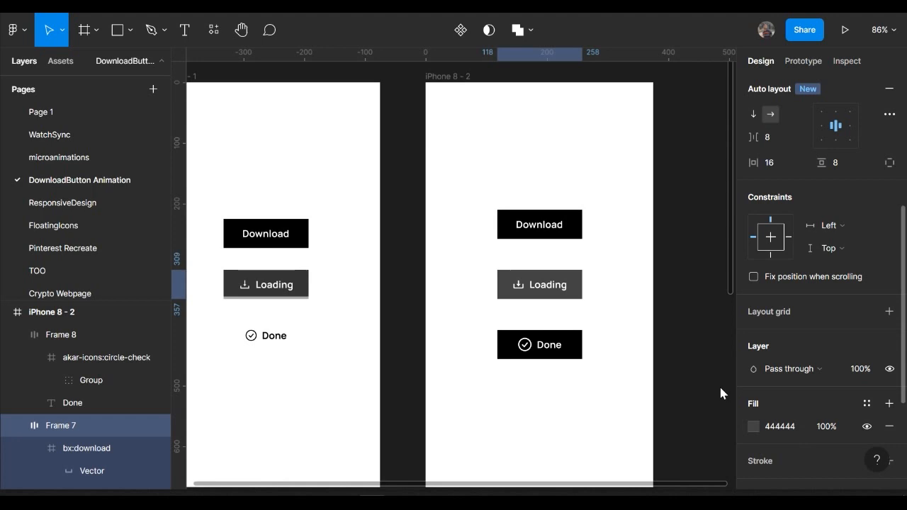
Invert the new Done button's colours, using an FFFFFF background with a 000000 icon and label.
{"action": "left_click", "coordinate": [572, 358]}
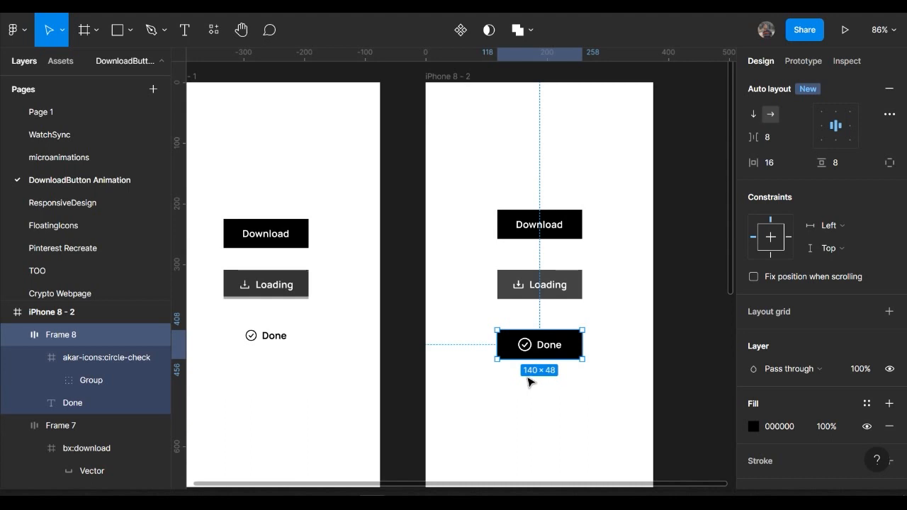
{"action": "scroll", "coordinate": [572, 356], "scroll_direction": "down", "scroll_amount": 2}
{"action": "scroll", "coordinate": [571, 356], "scroll_direction": "up", "scroll_amount": 3}
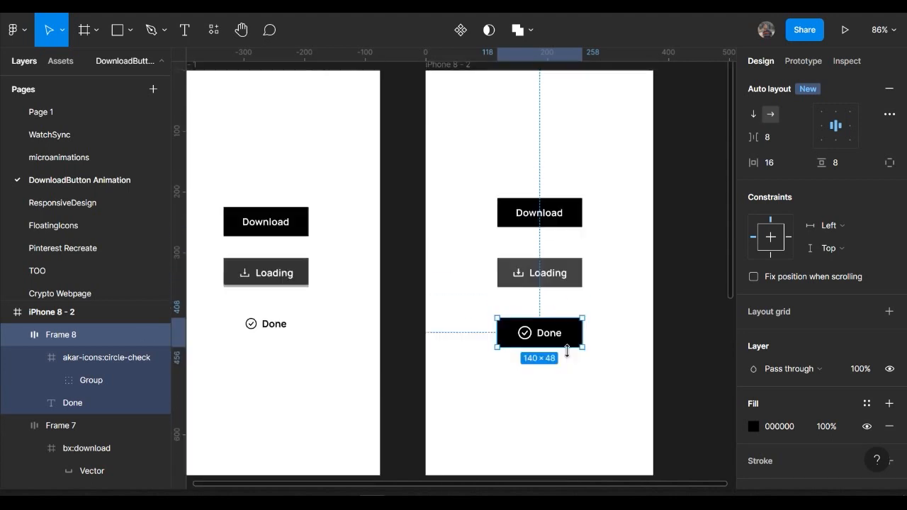
{"action": "scroll", "coordinate": [777, 365], "scroll_direction": "down", "scroll_amount": 3}
{"action": "scroll", "coordinate": [777, 365], "scroll_direction": "down", "scroll_amount": 2}
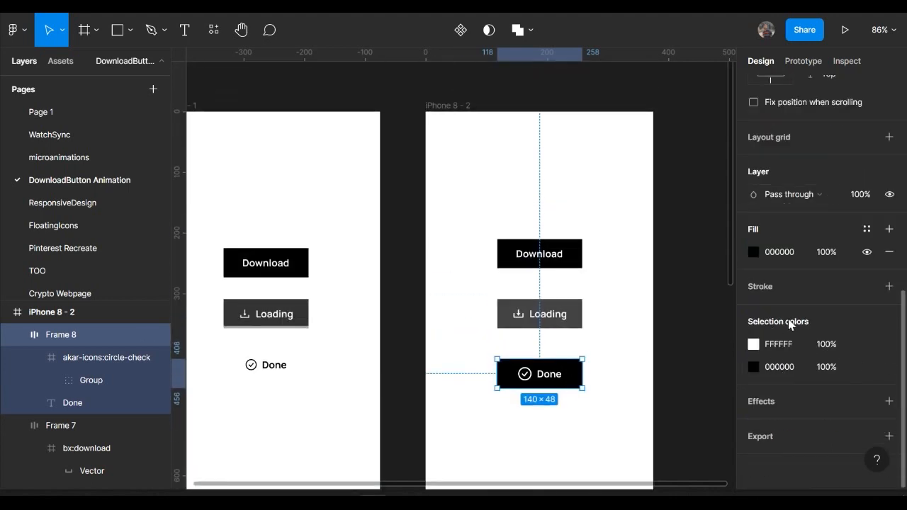
{"action": "left_click", "coordinate": [792, 345]}
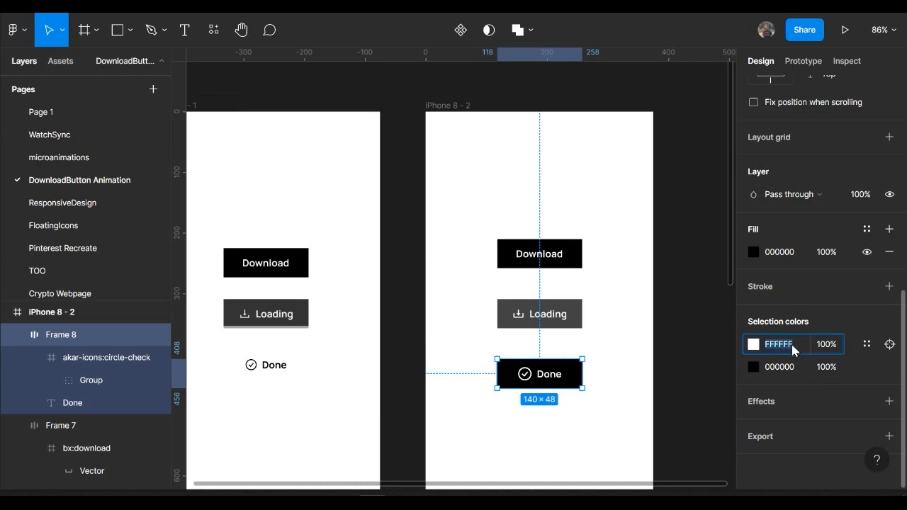
{"action": "left_click", "coordinate": [798, 365]}
{"action": "type", "text": "FFFFFF"}
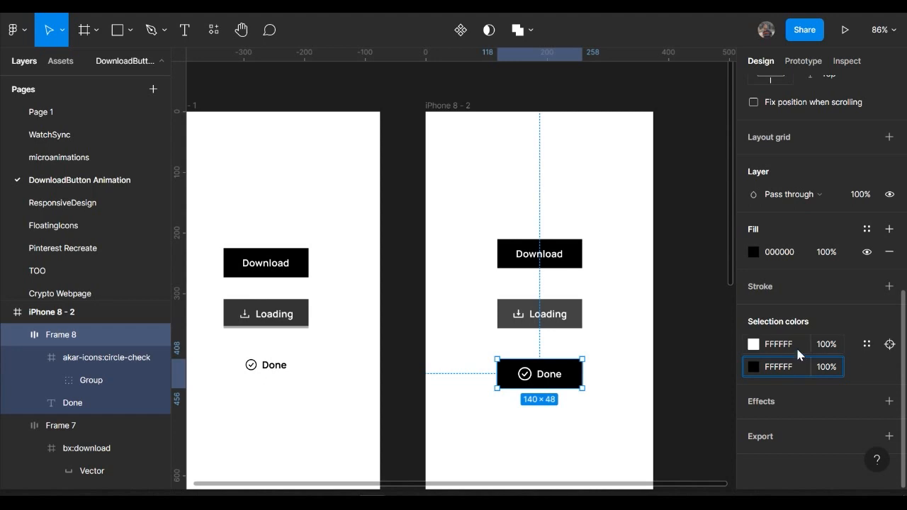
{"action": "left_click", "coordinate": [796, 347]}
{"action": "type", "text": "00"}
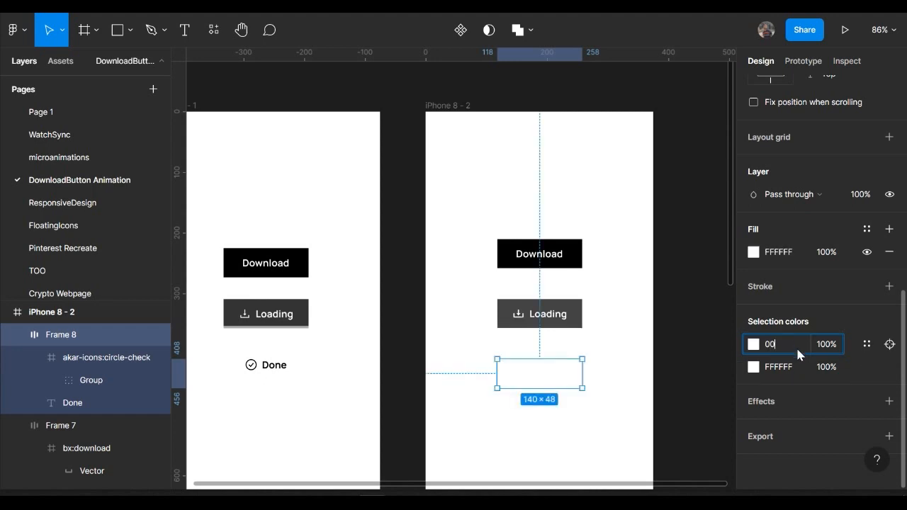
{"action": "type", "text": "0"}
{"action": "key", "text": "Return"}
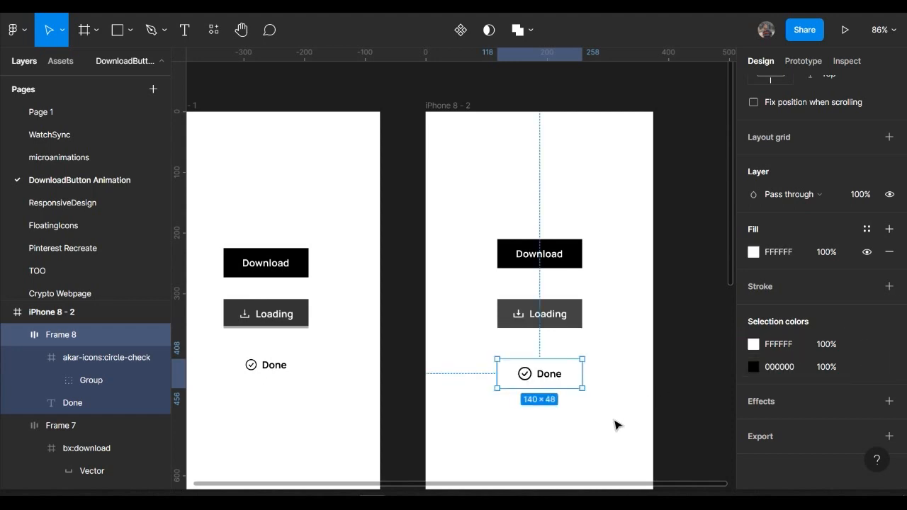
{"action": "left_click", "coordinate": [615, 418]}
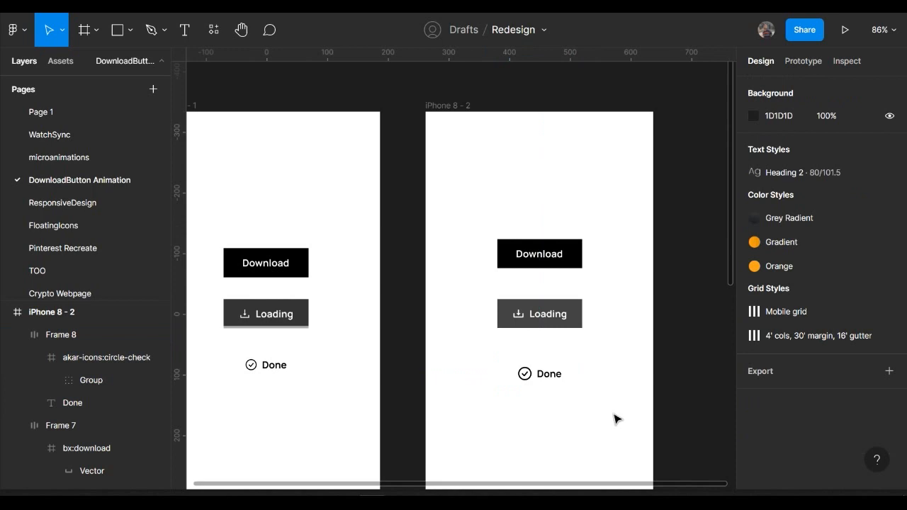
Set the fill of the iPhone 8 - 2 frame to F8F8F8.
{"action": "left_click", "coordinate": [454, 108]}
{"action": "scroll", "coordinate": [794, 296], "scroll_direction": "down", "scroll_amount": 3}
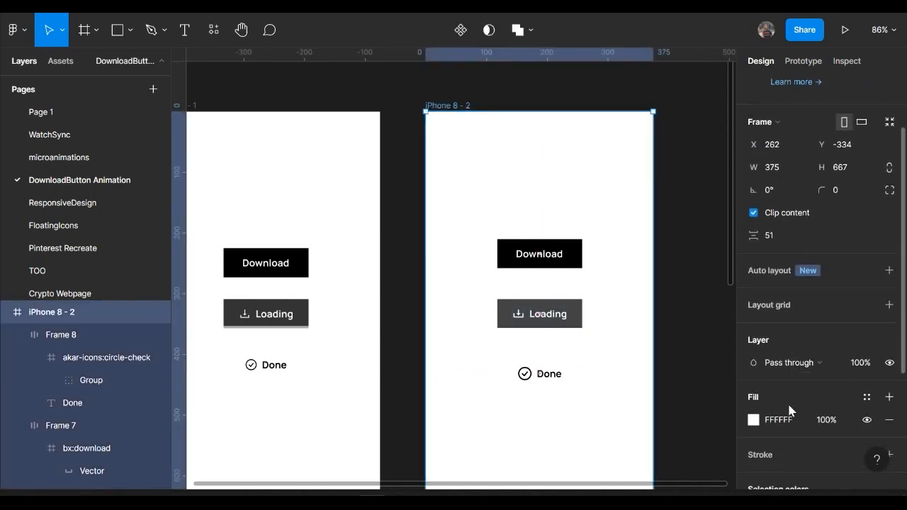
{"action": "left_click", "coordinate": [788, 423]}
{"action": "type", "text": "f8f8f8"}
{"action": "key", "text": "Return"}
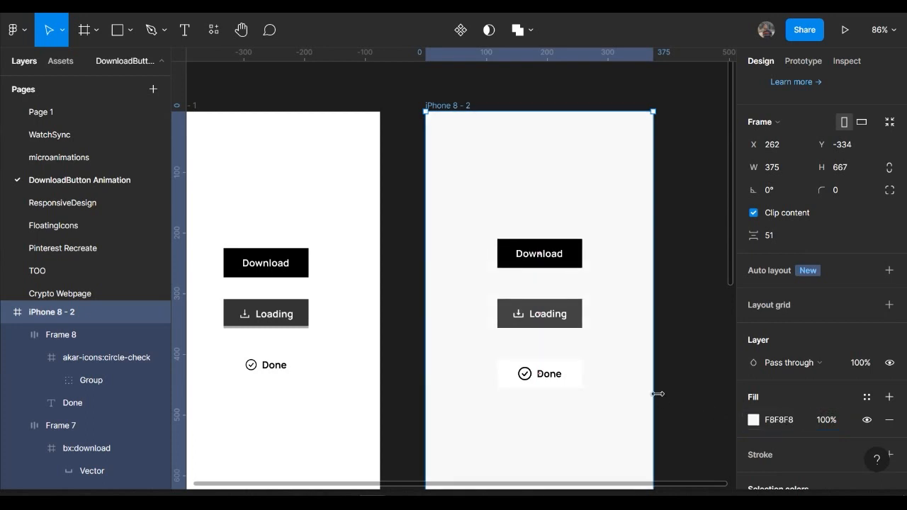
{"action": "left_click", "coordinate": [704, 384]}
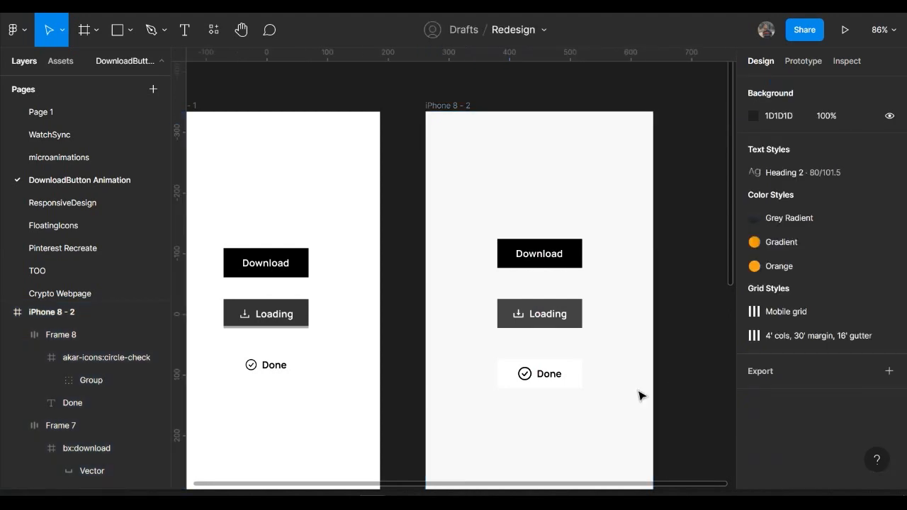
{"action": "scroll", "coordinate": [640, 395], "scroll_direction": "down", "scroll_amount": 1}
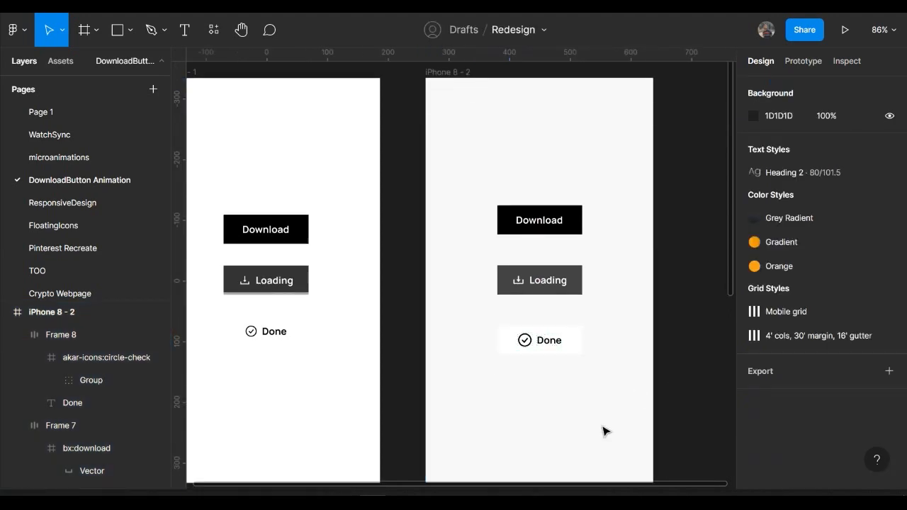
{"action": "scroll", "coordinate": [636, 394], "scroll_direction": "up", "scroll_amount": 1}
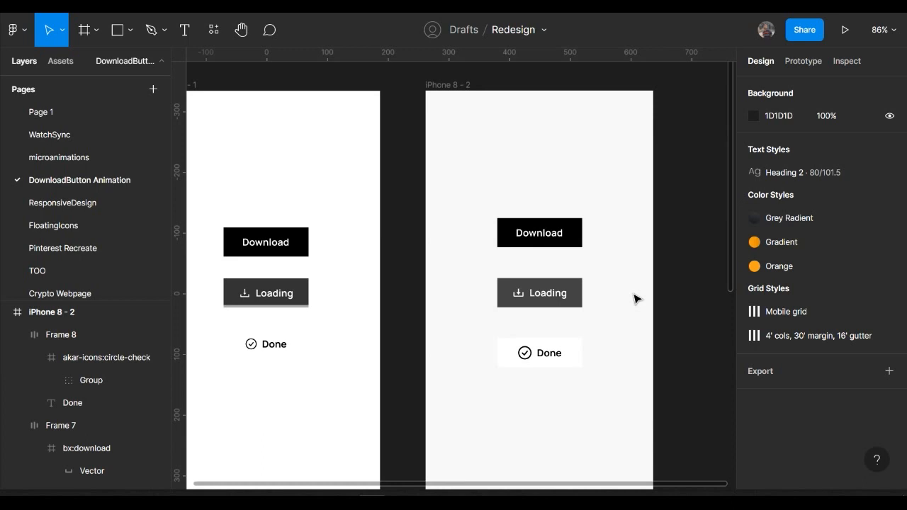
Darken the iPhone 8 - 2 frame's background, trying F6F6F6 and settling on F2F2F2.
{"action": "left_click", "coordinate": [453, 86]}
{"action": "scroll", "coordinate": [790, 444], "scroll_direction": "down", "scroll_amount": 5}
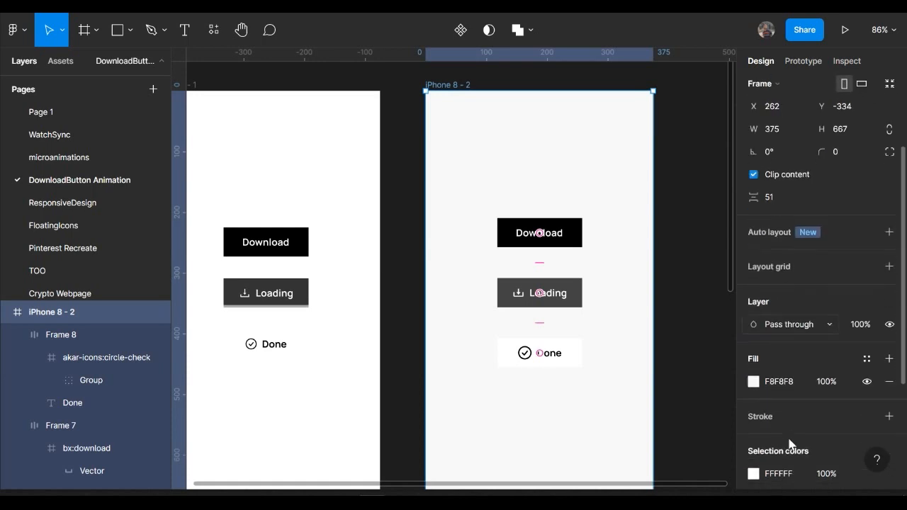
{"action": "left_click", "coordinate": [797, 366]}
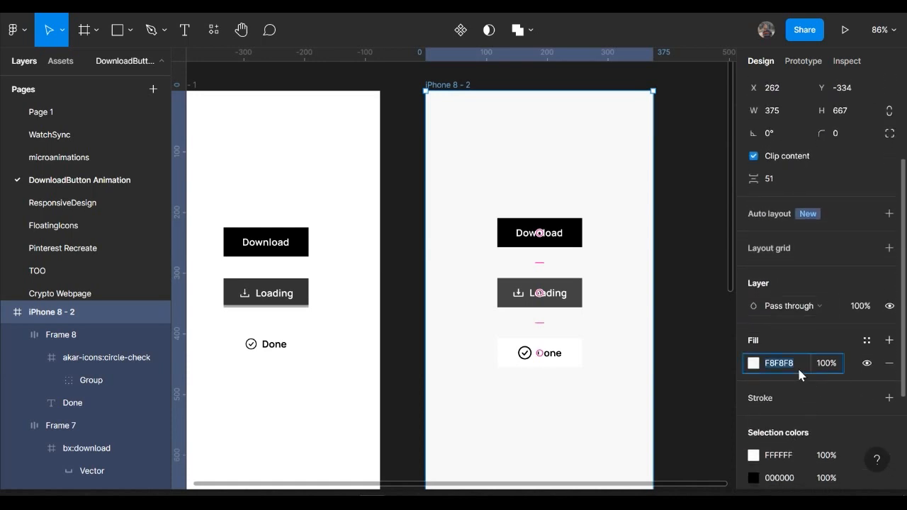
{"action": "type", "text": "f6f6f6"}
{"action": "key", "text": "Return"}
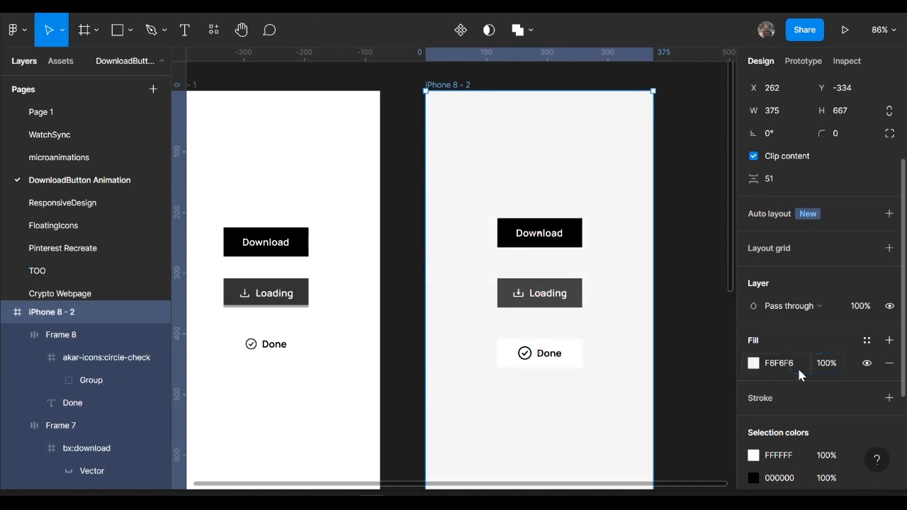
{"action": "left_click", "coordinate": [798, 369]}
{"action": "type", "text": "f2"}
{"action": "key", "text": "Return"}
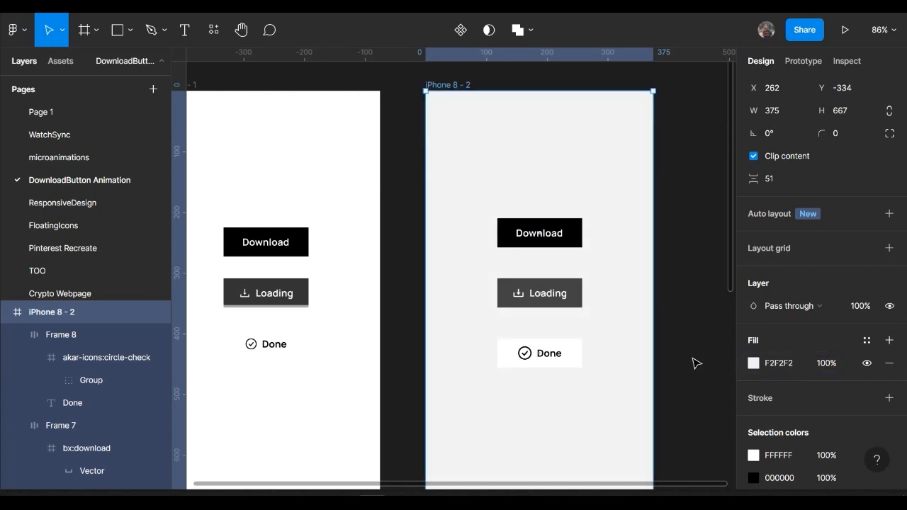
{"action": "left_click", "coordinate": [696, 363]}
{"action": "scroll", "coordinate": [618, 409], "scroll_direction": "down", "scroll_amount": 1}
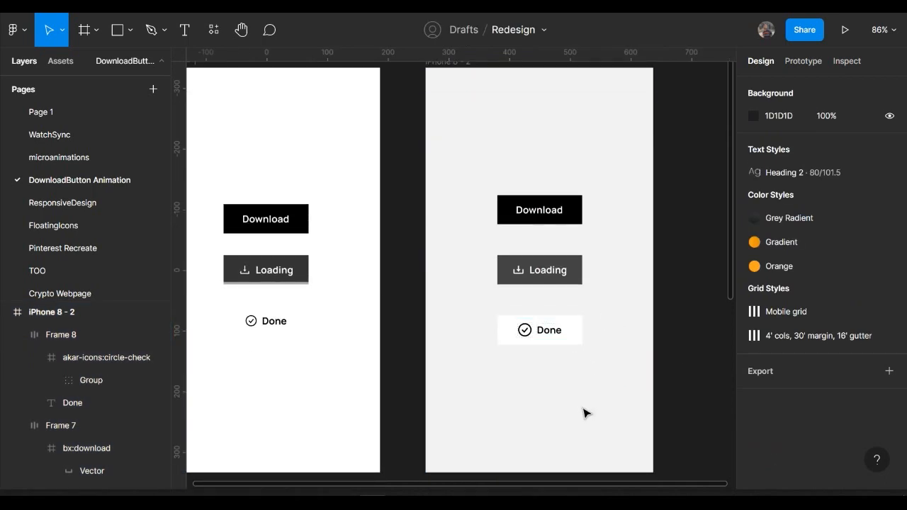
Draw a new frame about 376 × 374 on the empty canvas to the right of the iPhone 8 - 2 frame.
{"action": "scroll", "coordinate": [584, 413], "scroll_direction": "left", "scroll_amount": 1}
{"action": "scroll", "coordinate": [583, 413], "scroll_direction": "up", "scroll_amount": 1}
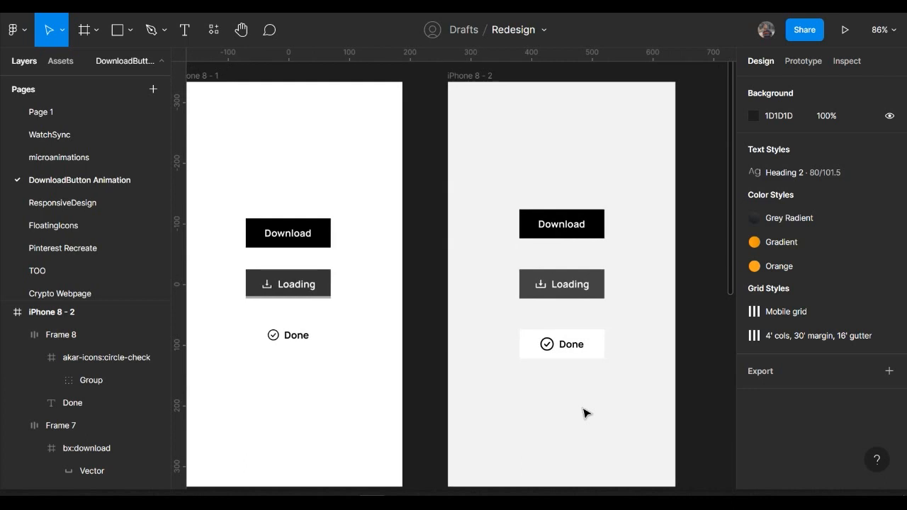
{"action": "scroll", "coordinate": [584, 412], "scroll_direction": "right", "scroll_amount": 2}
{"action": "scroll", "coordinate": [593, 366], "scroll_direction": "up", "scroll_amount": 3}
{"action": "left_click", "coordinate": [494, 260]}
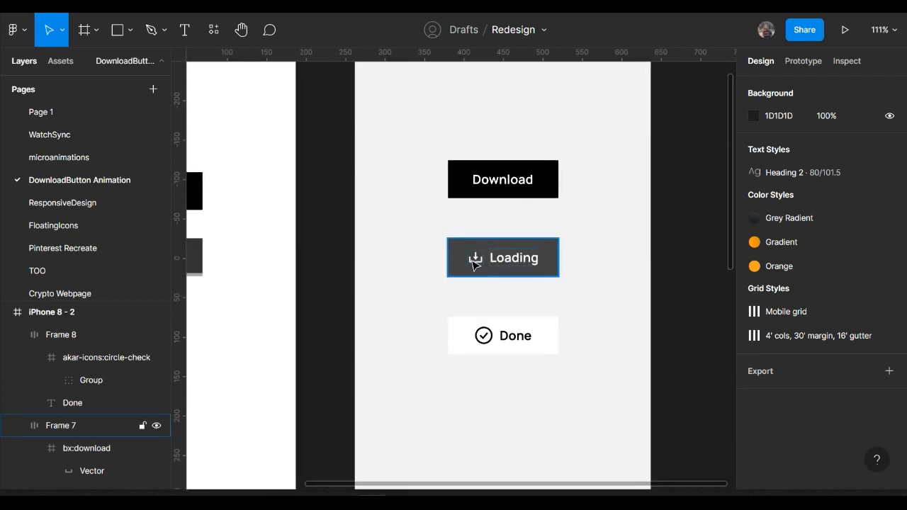
{"action": "scroll", "coordinate": [473, 263], "scroll_direction": "right", "scroll_amount": 5}
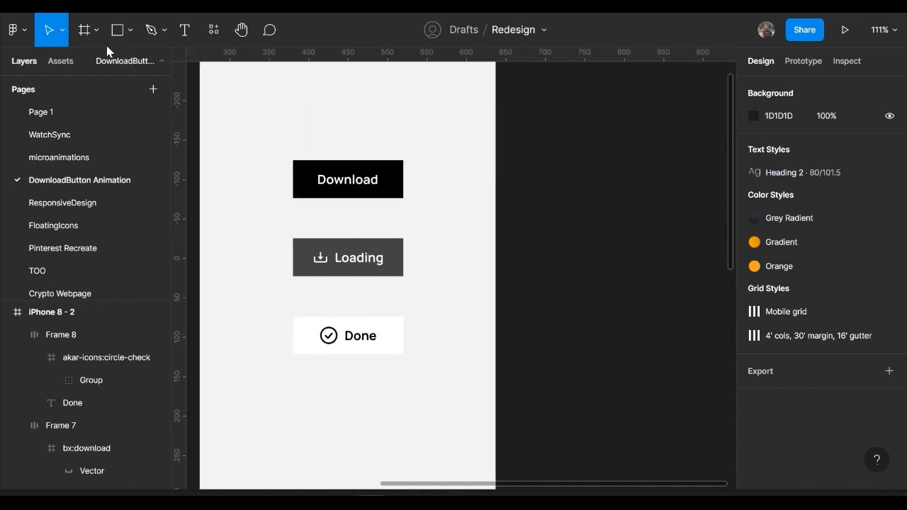
{"action": "left_click", "coordinate": [84, 31]}
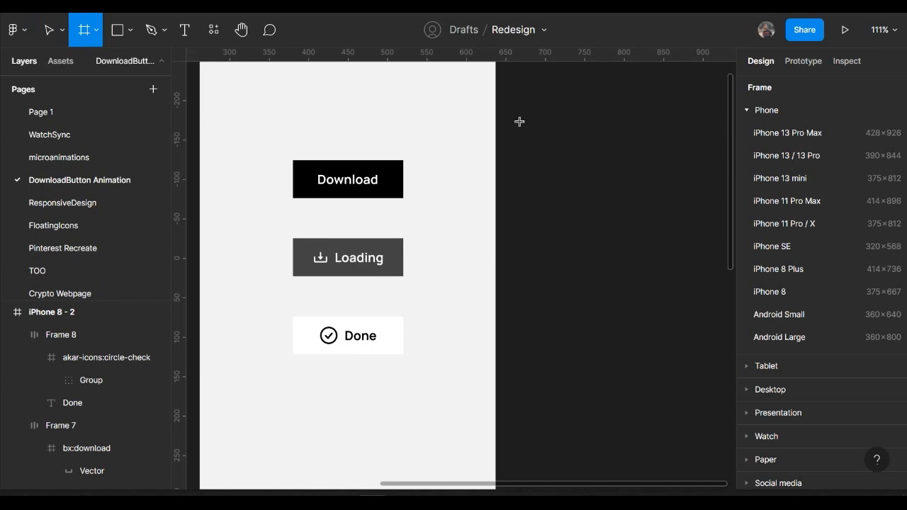
{"action": "left_click_drag", "start_coordinate": [518, 113], "coordinate": [717, 418]}
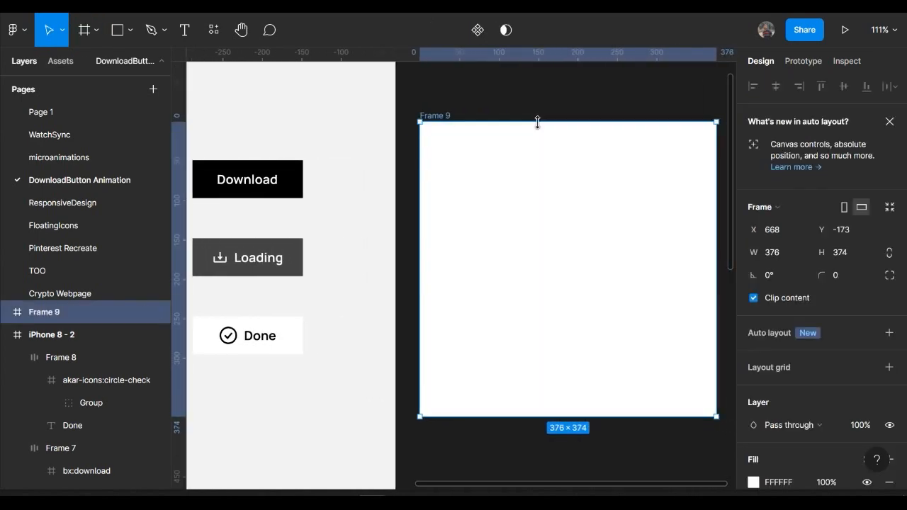
Rename the newly drawn frame as Components.
{"action": "double_click", "coordinate": [434, 117]}
{"action": "type", "text": "C"}
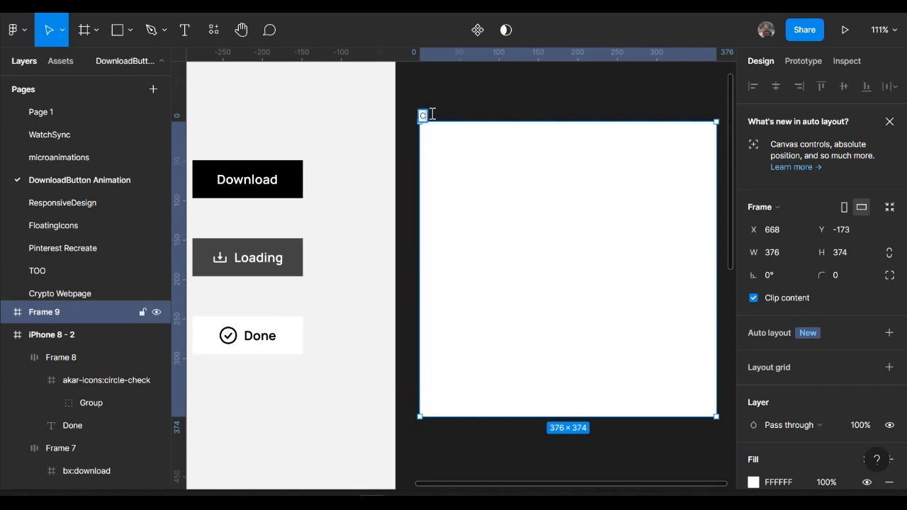
{"action": "type", "text": "omponent"}
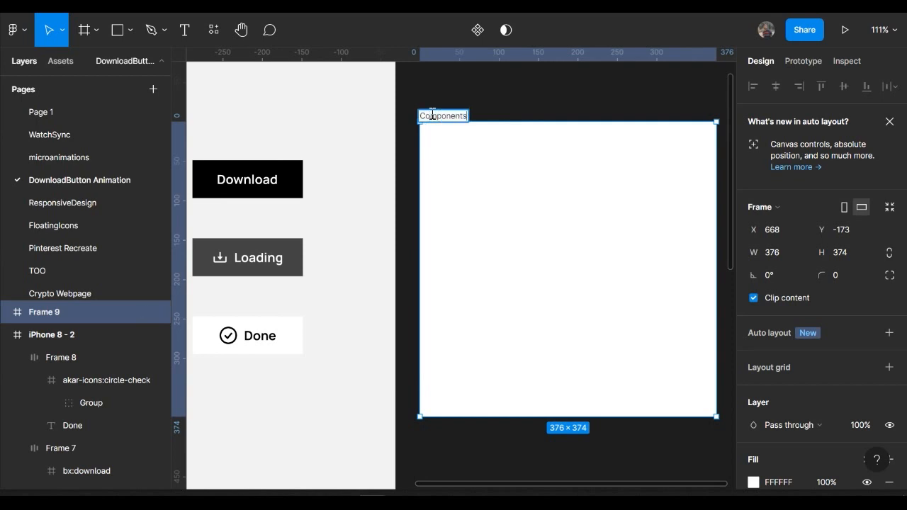
{"action": "type", "text": "s"}
{"action": "key", "text": "Return"}
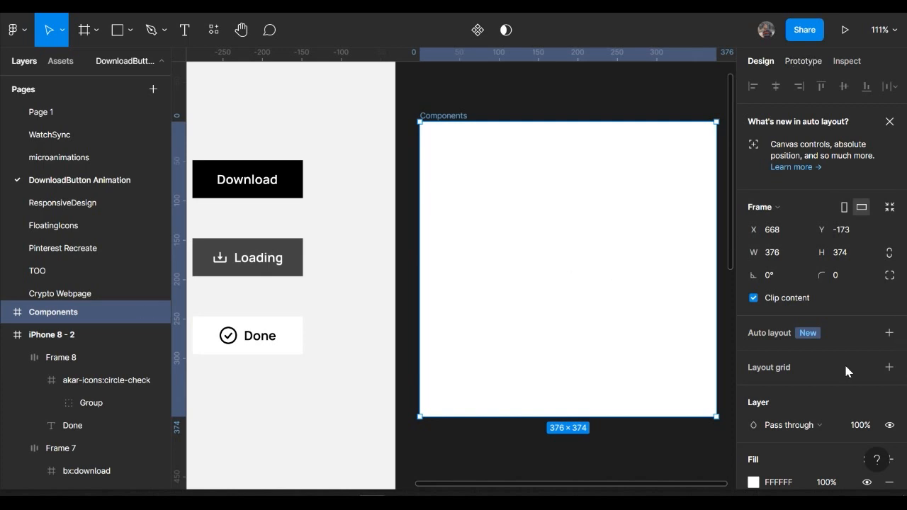
Fill the Components frame with 000000 and move it to about X 647, Y -188.
{"action": "scroll", "coordinate": [844, 362], "scroll_direction": "down", "scroll_amount": 2}
{"action": "left_click", "coordinate": [776, 340]}
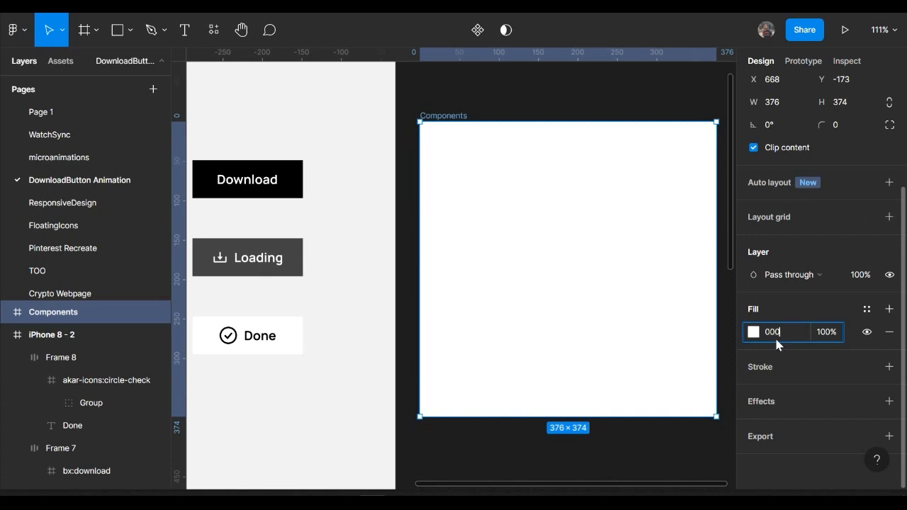
{"action": "key", "text": "Return"}
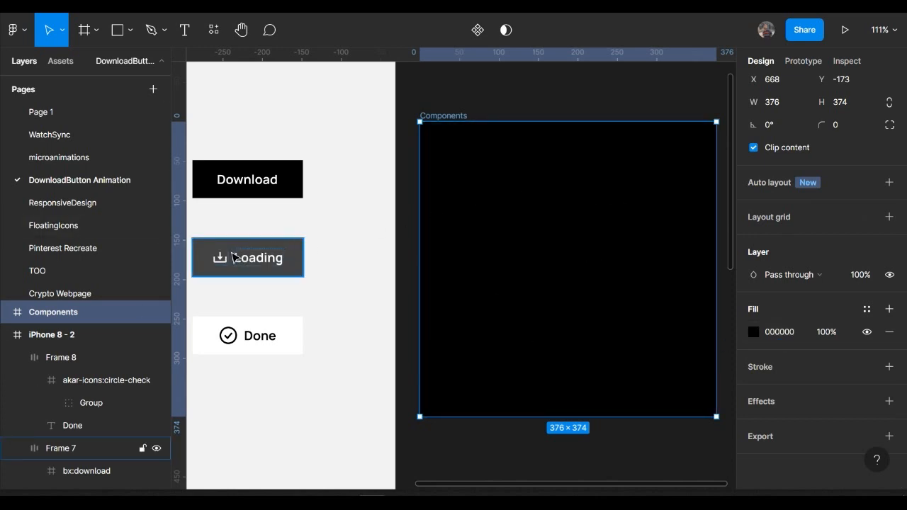
{"action": "scroll", "coordinate": [266, 248], "scroll_direction": "left", "scroll_amount": 2}
{"action": "left_click_drag", "start_coordinate": [456, 227], "coordinate": [449, 205]}
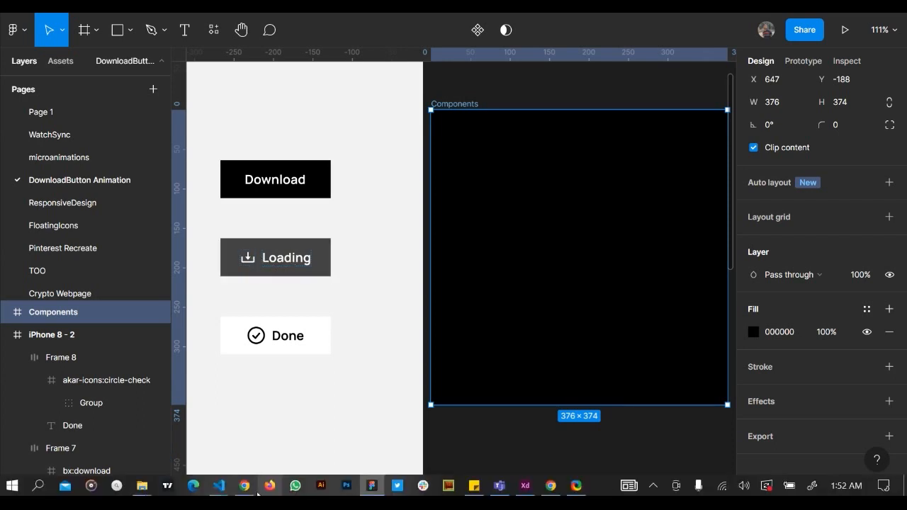
Switch to the Pinterest pin in Chrome, replay the reference button animation and pause it at the Loading state.
{"action": "left_click", "coordinate": [247, 488]}
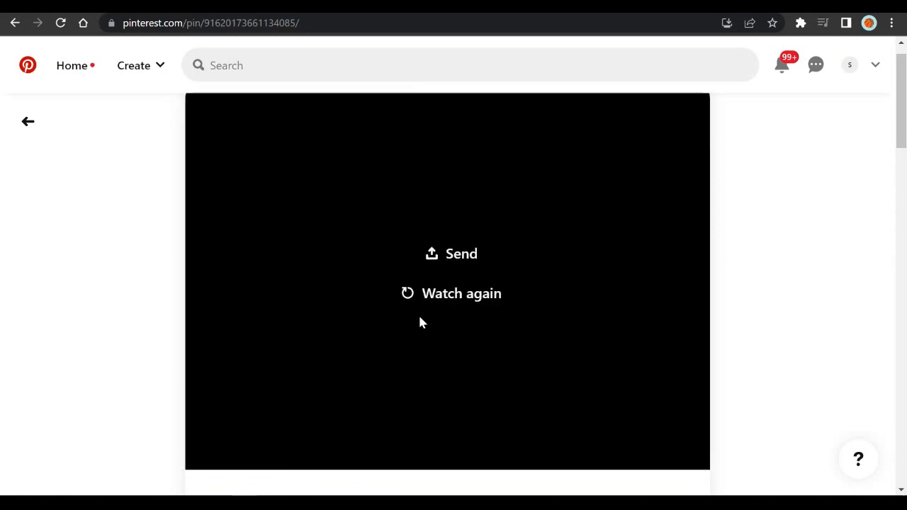
{"action": "left_click", "coordinate": [435, 307]}
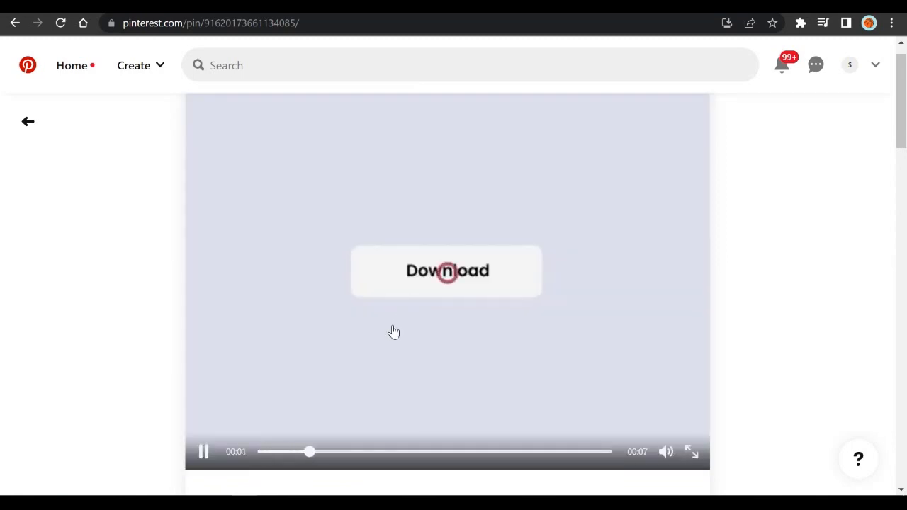
{"action": "left_click", "coordinate": [385, 348]}
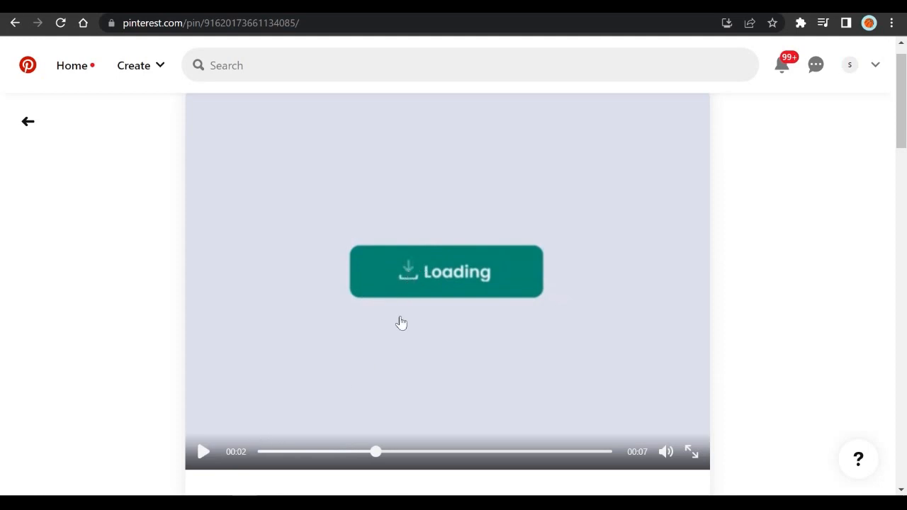
Play the reference button animation further to study the progress line during the Loading state, then pause it.
{"action": "left_click", "coordinate": [394, 349]}
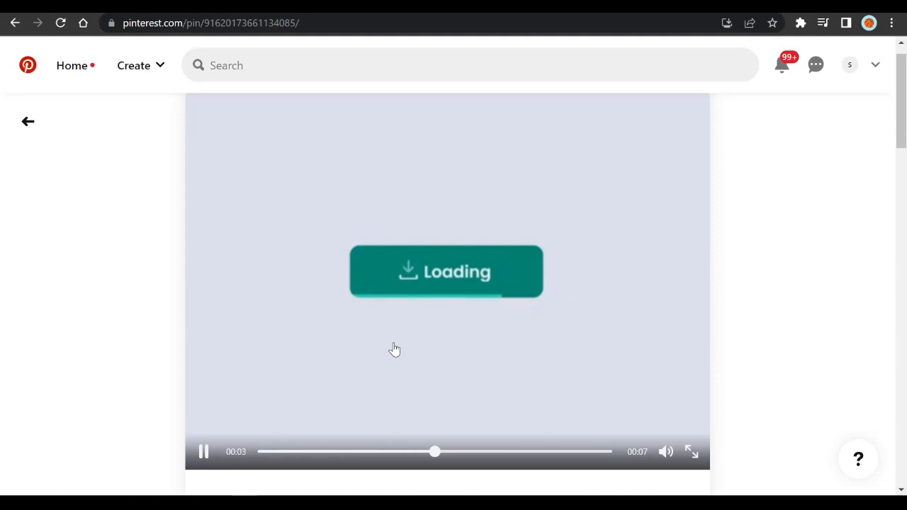
{"action": "left_click", "coordinate": [394, 349]}
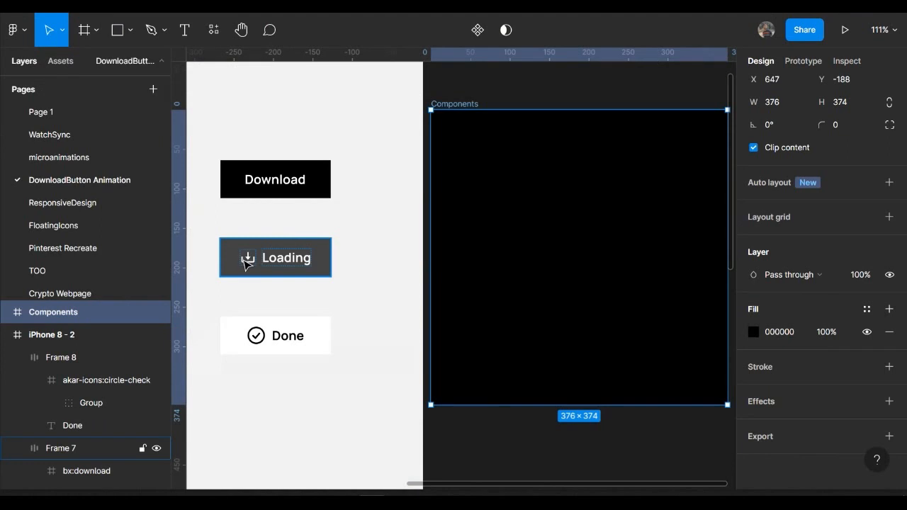
Copy the download icon from the Loading button into the Components frame and place it at about X 73, Y 99.
{"action": "left_click", "coordinate": [270, 262]}
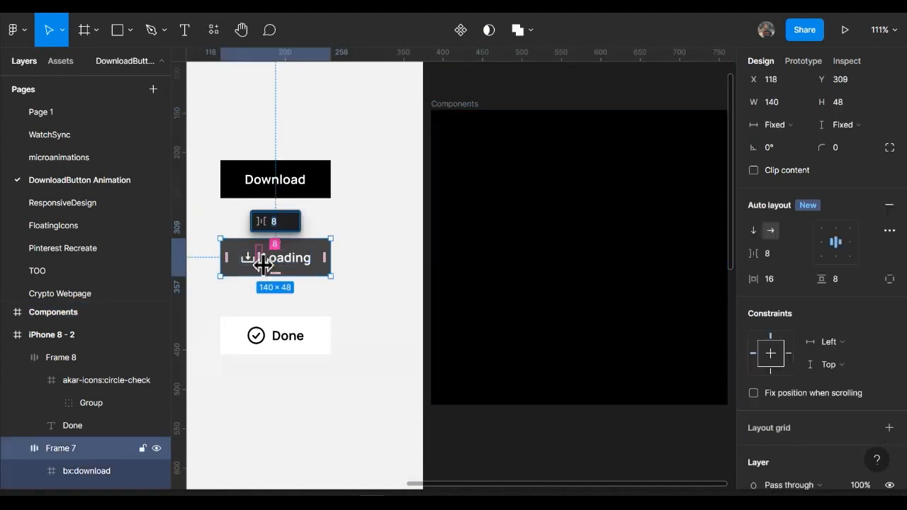
{"action": "double_click", "coordinate": [287, 265]}
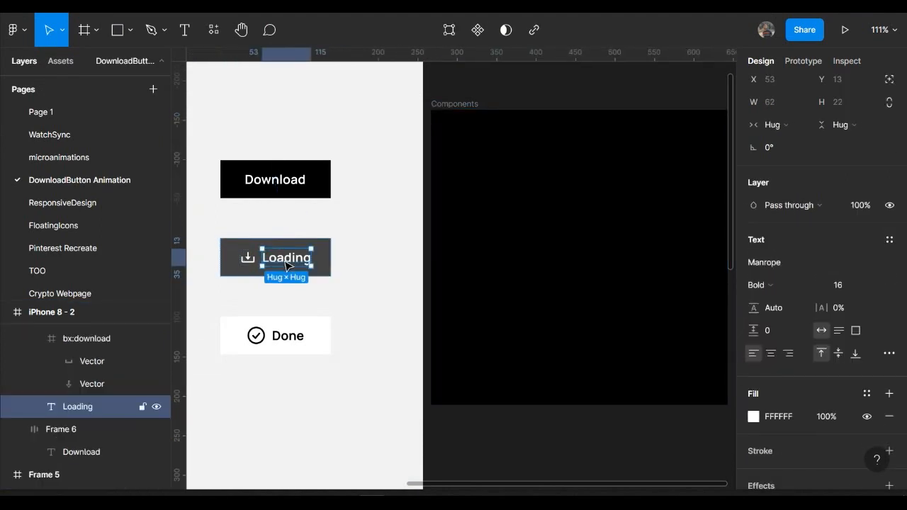
{"action": "left_click", "coordinate": [244, 261]}
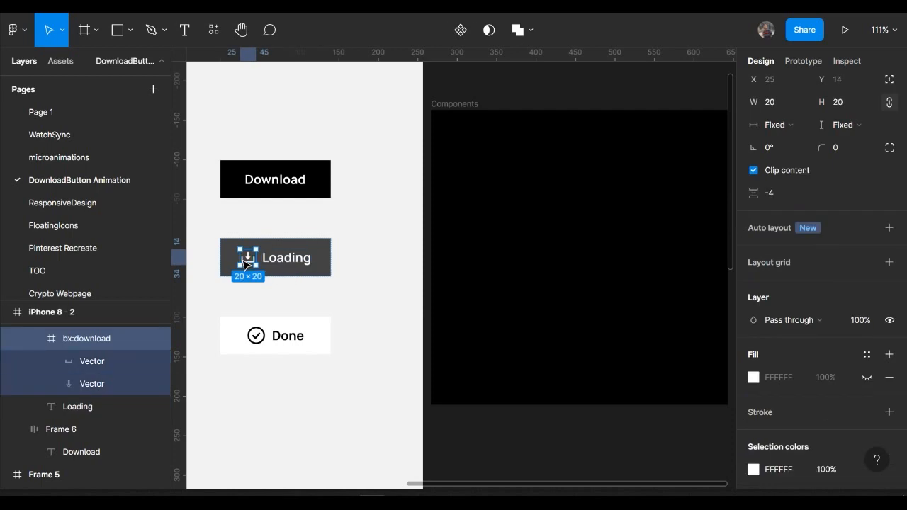
{"action": "left_click", "coordinate": [507, 207]}
{"action": "right_click", "coordinate": [507, 207]}
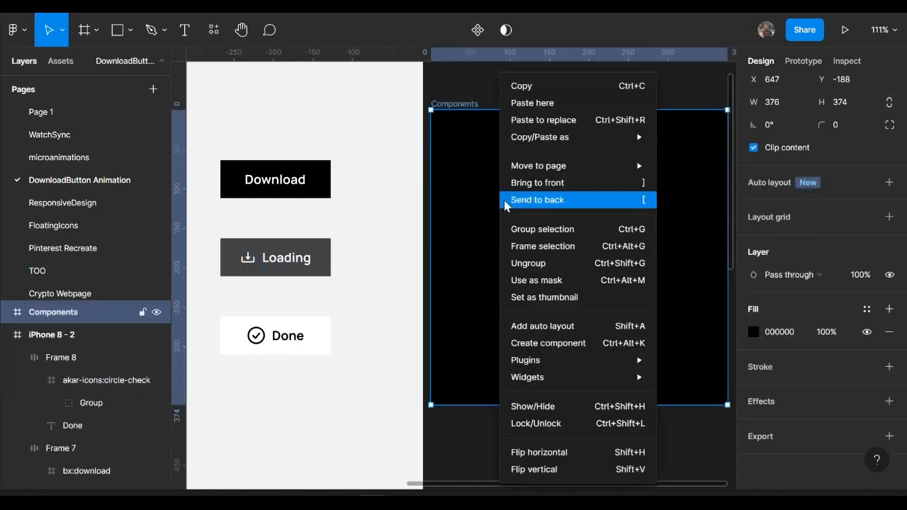
{"action": "left_click", "coordinate": [568, 108]}
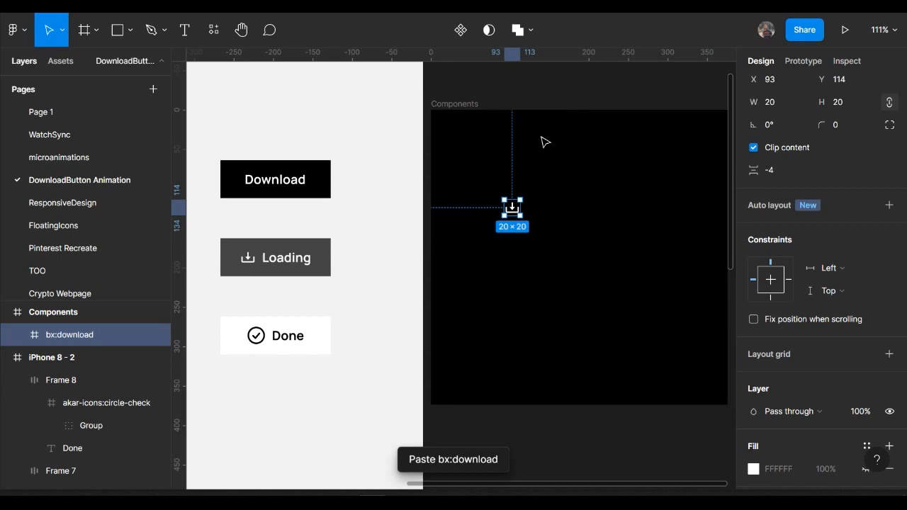
{"action": "scroll", "coordinate": [549, 215], "scroll_direction": "up", "scroll_amount": 5}
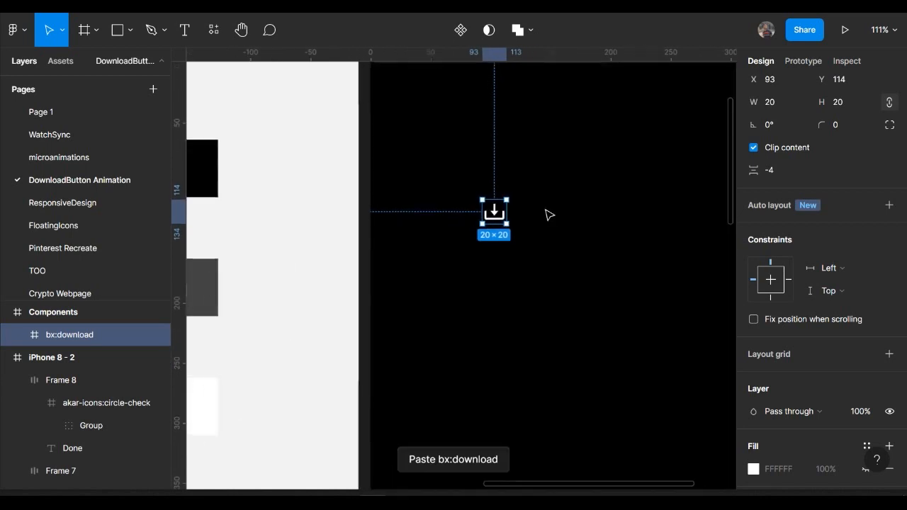
{"action": "scroll", "coordinate": [549, 215], "scroll_direction": "up", "scroll_amount": 2}
{"action": "left_click_drag", "start_coordinate": [451, 266], "coordinate": [405, 232]}
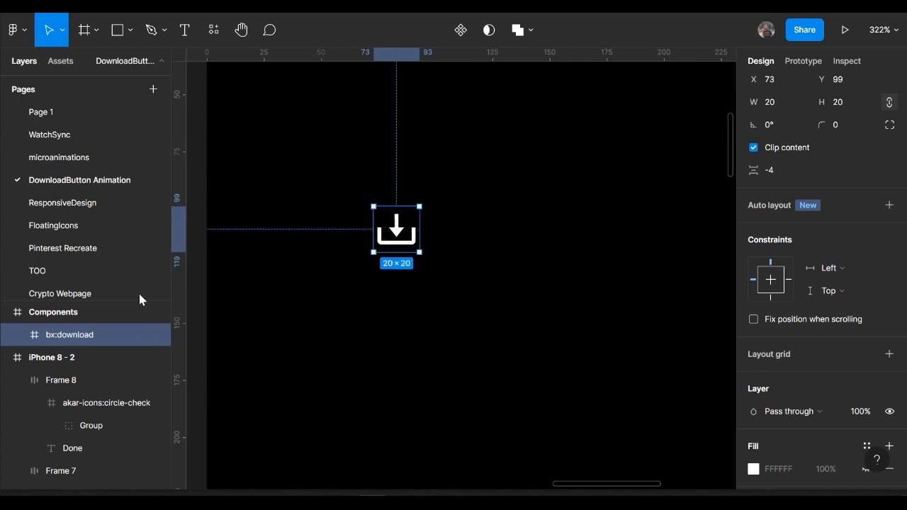
Examine the two vector layers that make up the pasted bx:download icon.
{"action": "left_click", "coordinate": [17, 336]}
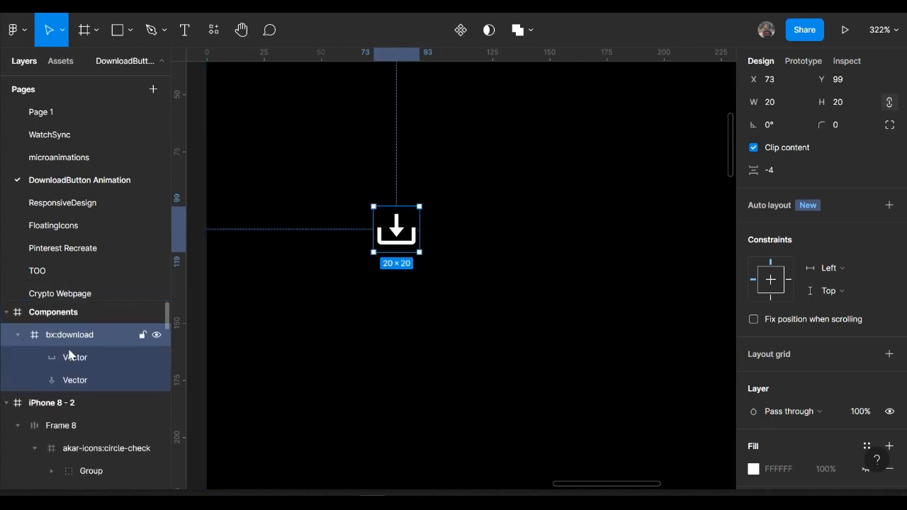
{"action": "left_click", "coordinate": [96, 358]}
{"action": "left_click", "coordinate": [97, 377]}
{"action": "left_click", "coordinate": [88, 359]}
{"action": "left_click", "coordinate": [87, 386]}
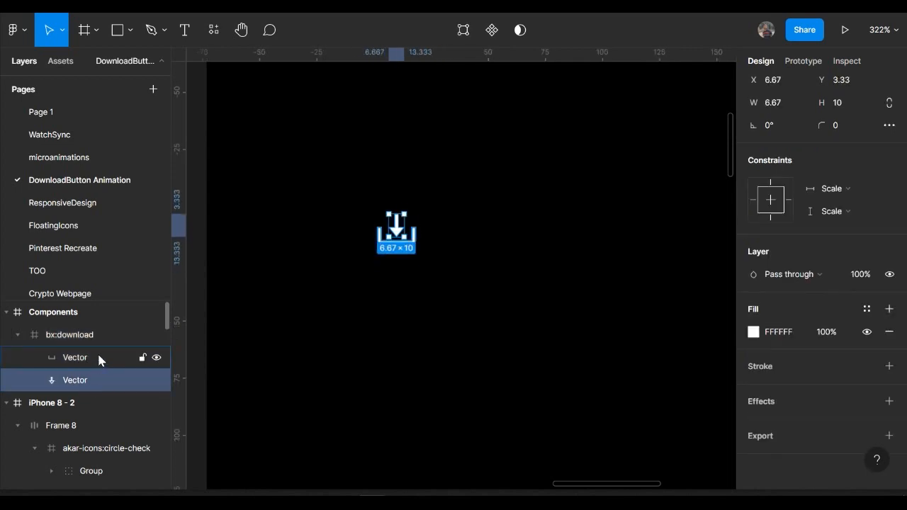
{"action": "left_click", "coordinate": [98, 358]}
{"action": "left_click", "coordinate": [398, 264]}
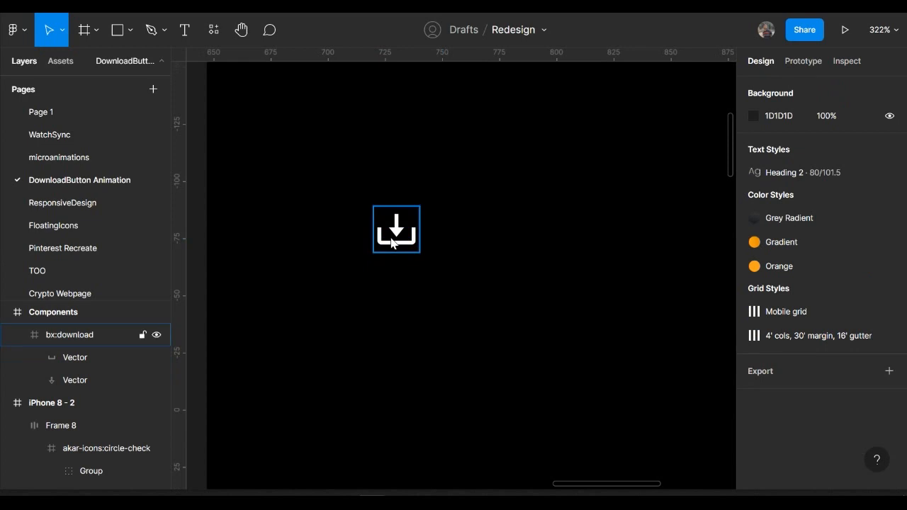
Wrap the download icon in its own frame and duplicate that frame to its right at X 109, Y 99.
{"action": "left_click", "coordinate": [396, 242]}
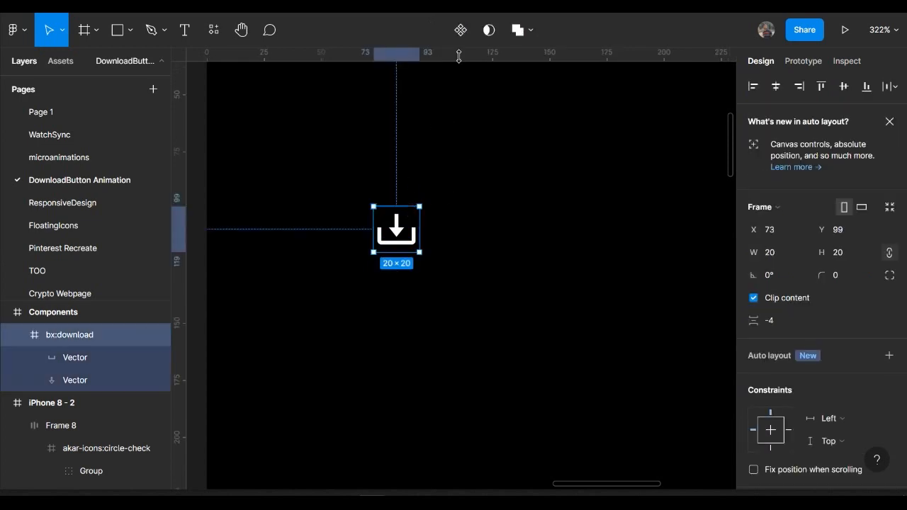
{"action": "key", "text": "ctrl+alt+g"}
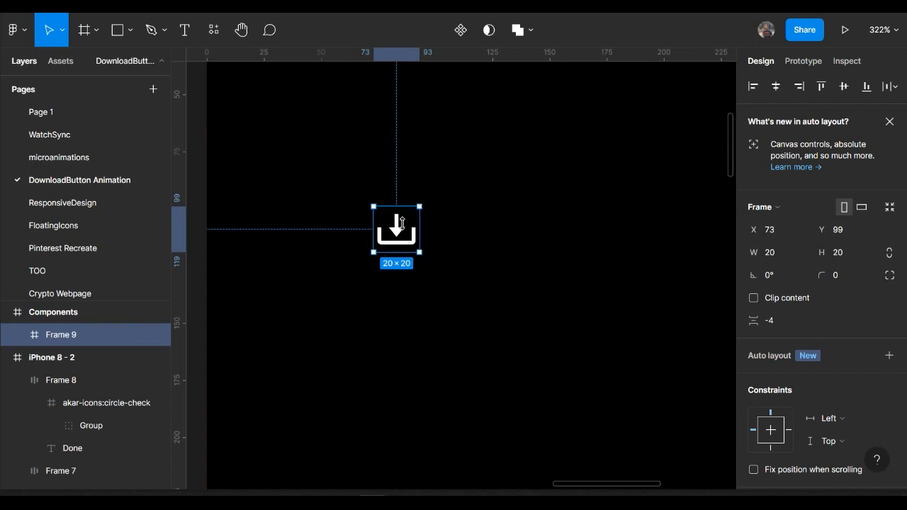
{"action": "left_click_drag", "start_coordinate": [405, 239], "coordinate": [489, 237]}
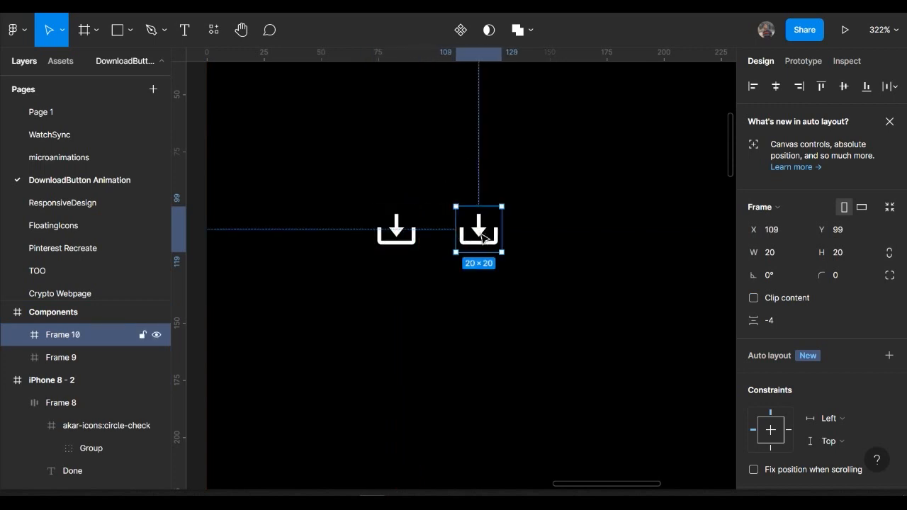
Turn both download icon frames into components and combine them as variants of one component set.
{"action": "left_click", "coordinate": [461, 30]}
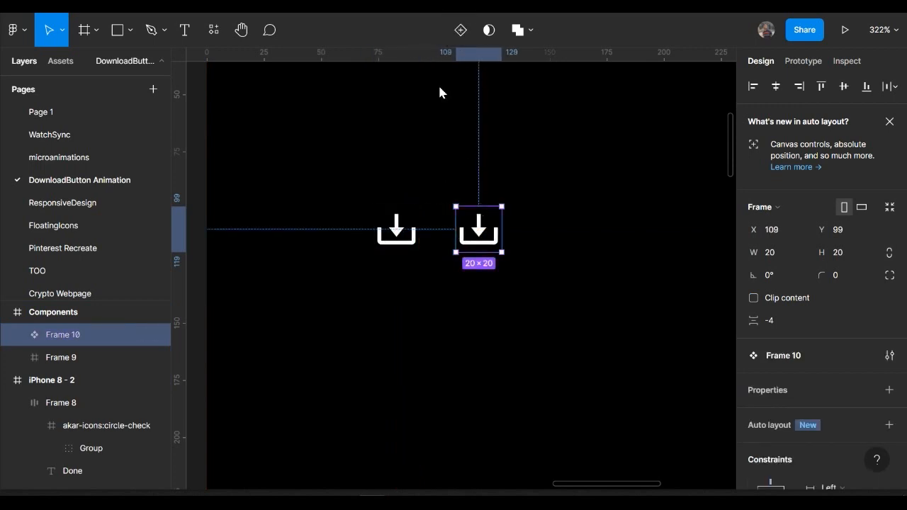
{"action": "left_click", "coordinate": [404, 243]}
{"action": "left_click", "coordinate": [468, 30]}
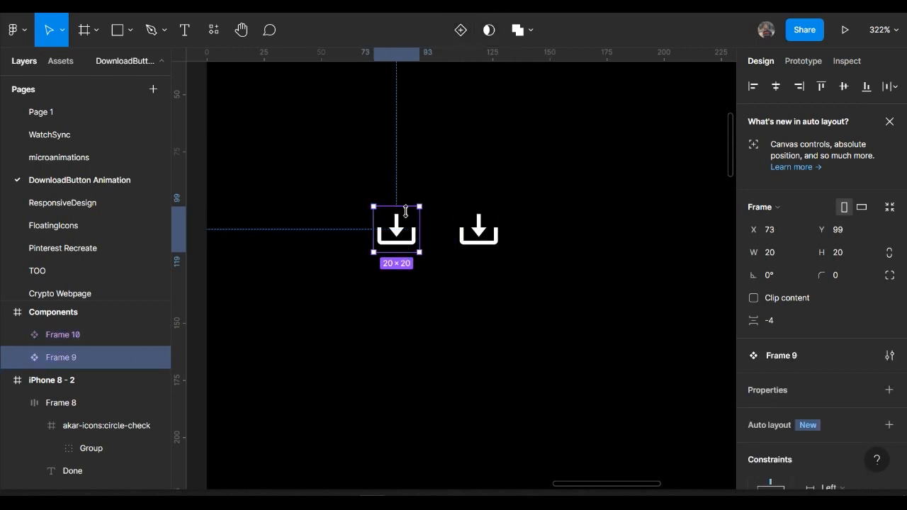
{"action": "left_click", "coordinate": [472, 231], "text": "shift"}
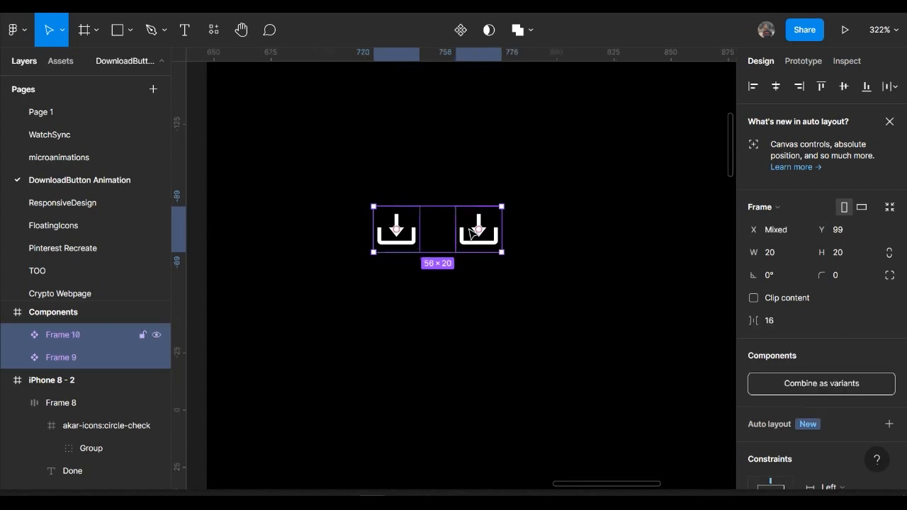
{"action": "left_click", "coordinate": [771, 386]}
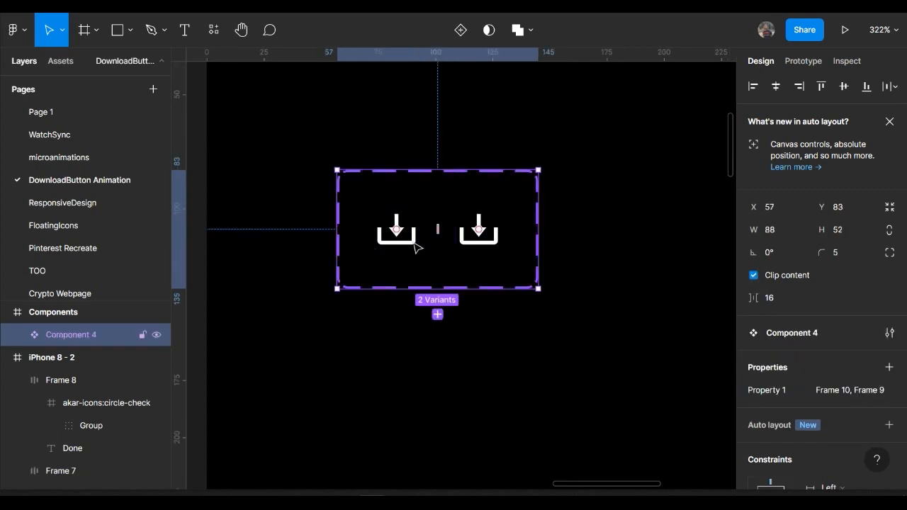
Move the arrow vector in the Frame 9 variant up to Y -1, above its tray.
{"action": "scroll", "coordinate": [415, 247], "scroll_direction": "up", "scroll_amount": 5}
{"action": "scroll", "coordinate": [415, 247], "scroll_direction": "up", "scroll_amount": 5}
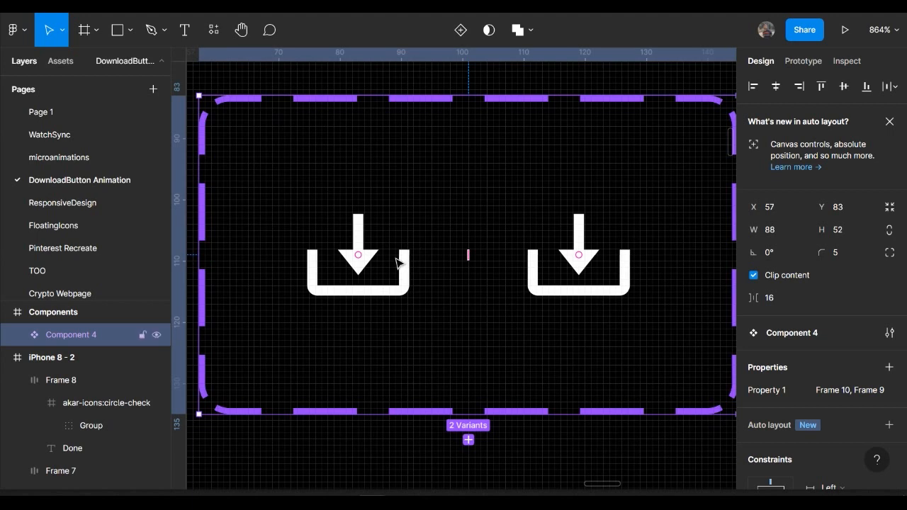
{"action": "scroll", "coordinate": [397, 262], "scroll_direction": "right", "scroll_amount": 1}
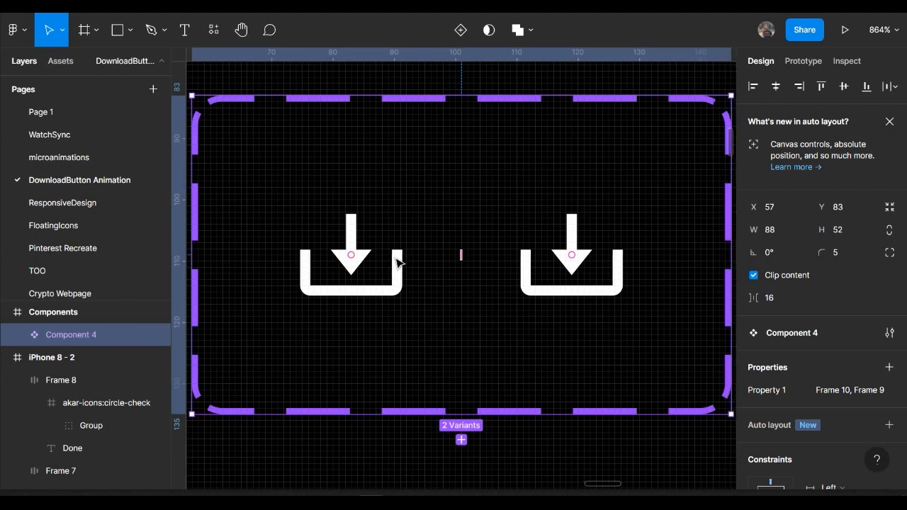
{"action": "double_click", "coordinate": [356, 233]}
{"action": "double_click", "coordinate": [356, 234]}
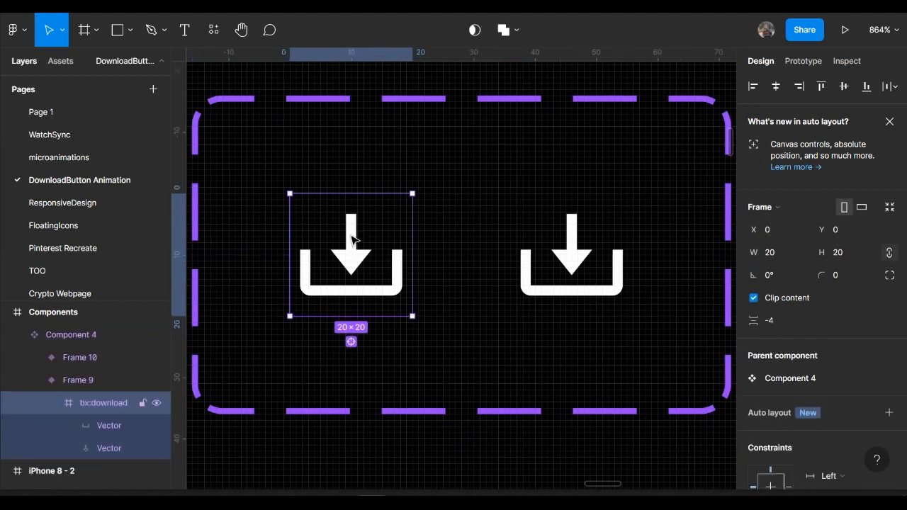
{"action": "double_click", "coordinate": [354, 238]}
{"action": "left_click_drag", "start_coordinate": [353, 247], "coordinate": [351, 226]}
{"action": "key", "text": "Up"}
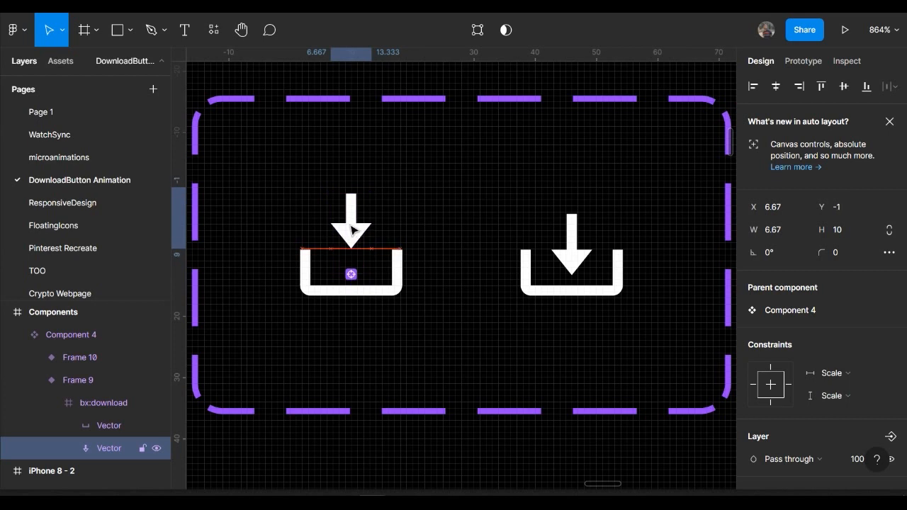
{"action": "key", "text": "Up"}
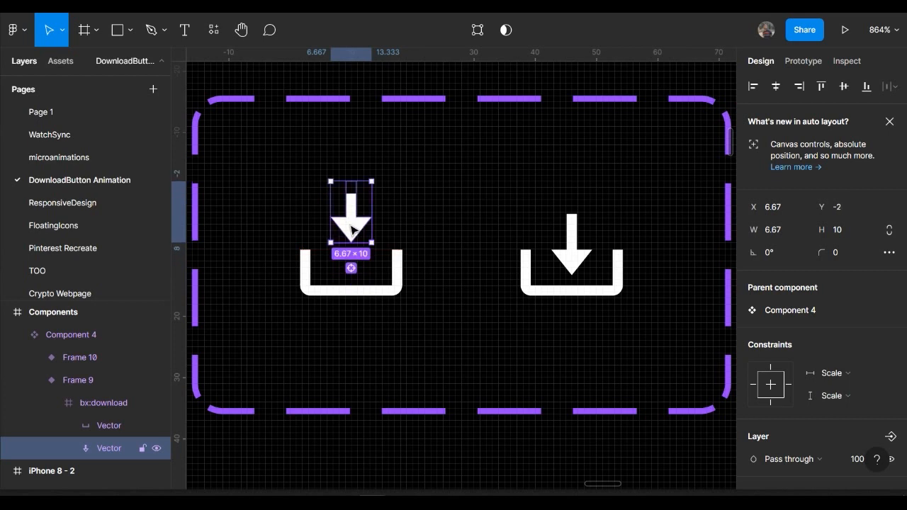
{"action": "key", "text": "Down"}
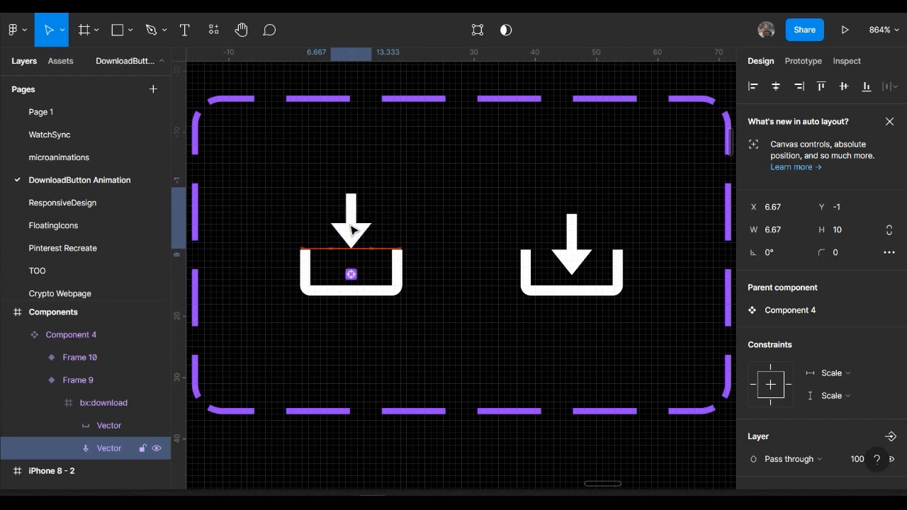
Set the fill opacity of the raised arrow in the Frame 9 variant to 0%.
{"action": "left_click", "coordinate": [467, 247]}
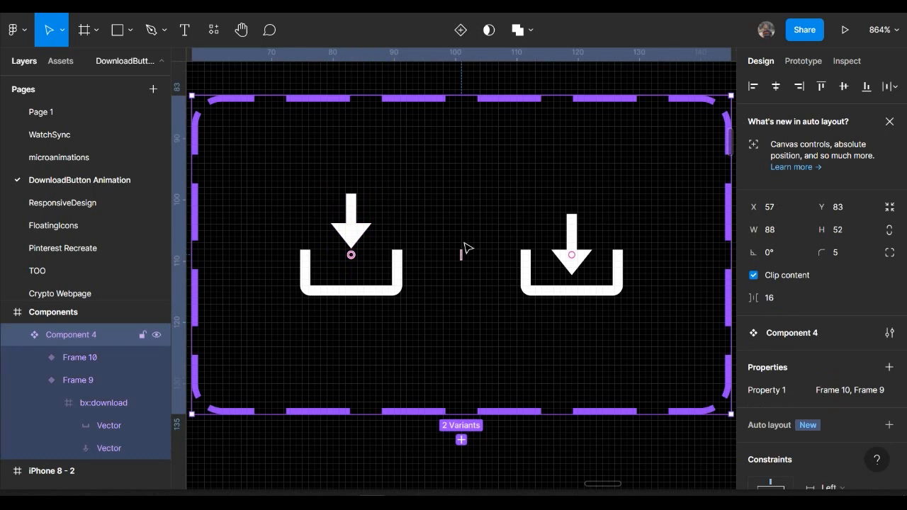
{"action": "double_click", "coordinate": [362, 232]}
{"action": "left_click", "coordinate": [362, 232]}
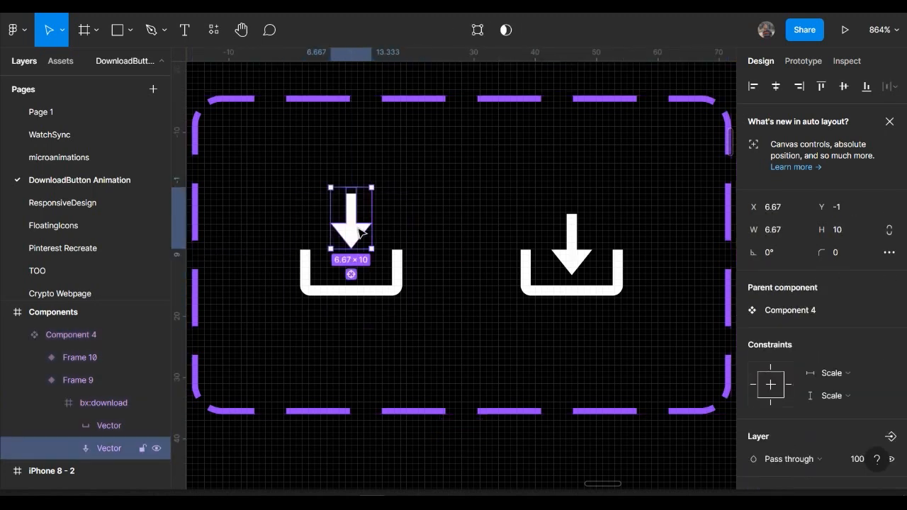
{"action": "scroll", "coordinate": [879, 383], "scroll_direction": "down", "scroll_amount": 3}
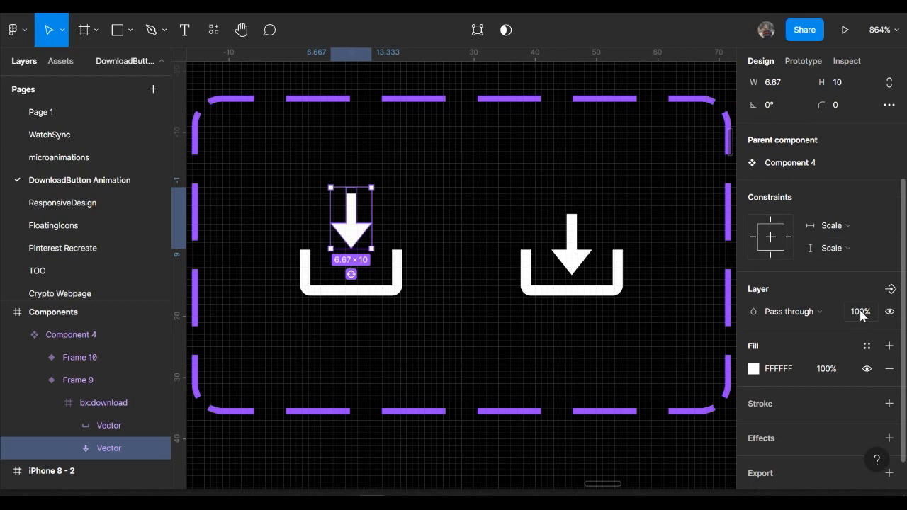
{"action": "left_click", "coordinate": [826, 369]}
{"action": "type", "text": "0"}
{"action": "key", "text": "Return"}
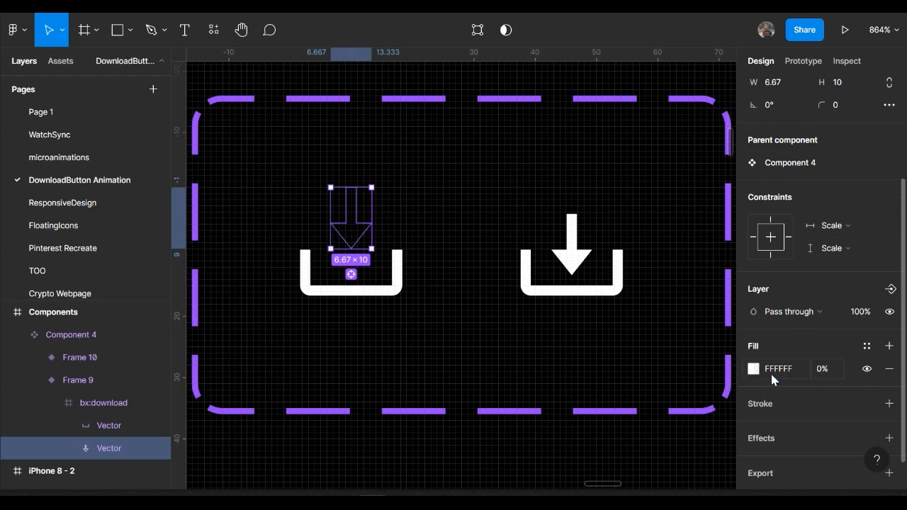
Add a prototype connection from the Frame 9 variant to Frame 10, triggered After delay.
{"action": "left_click", "coordinate": [589, 263]}
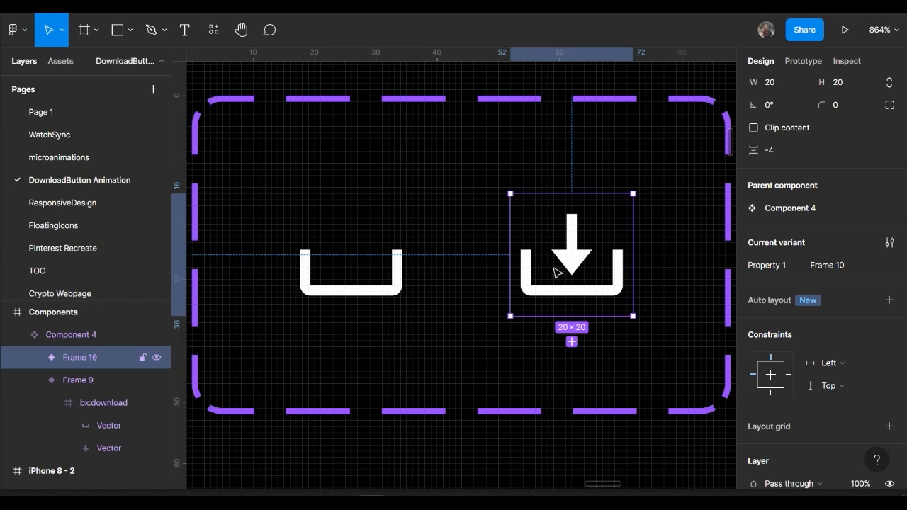
{"action": "left_click", "coordinate": [386, 231]}
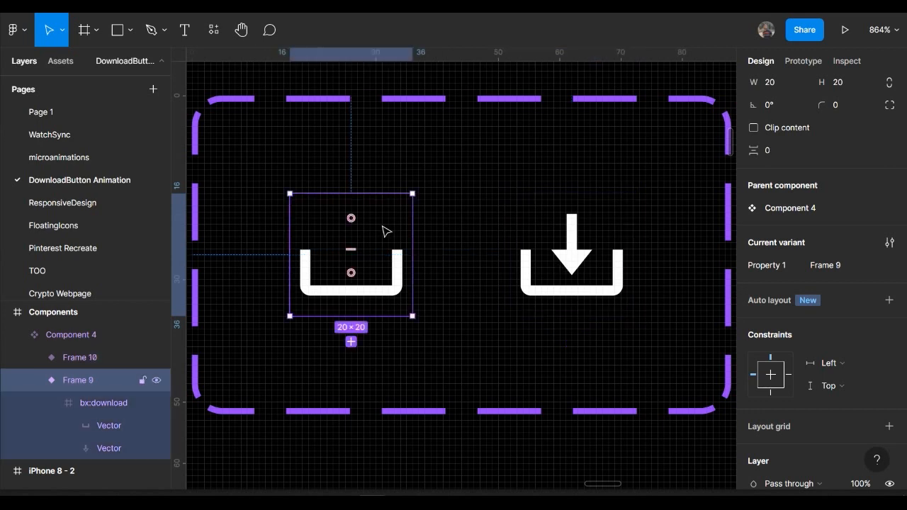
{"action": "left_click", "coordinate": [806, 61]}
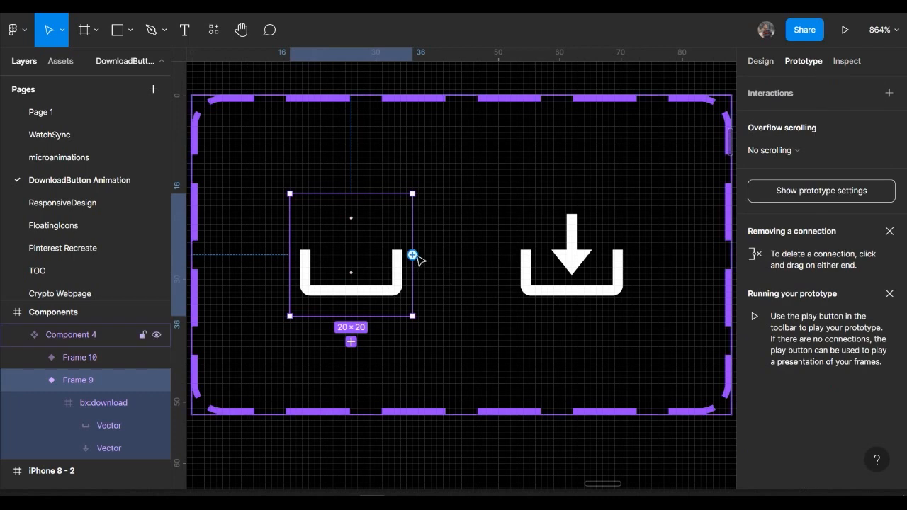
{"action": "left_click_drag", "start_coordinate": [417, 256], "coordinate": [551, 282]}
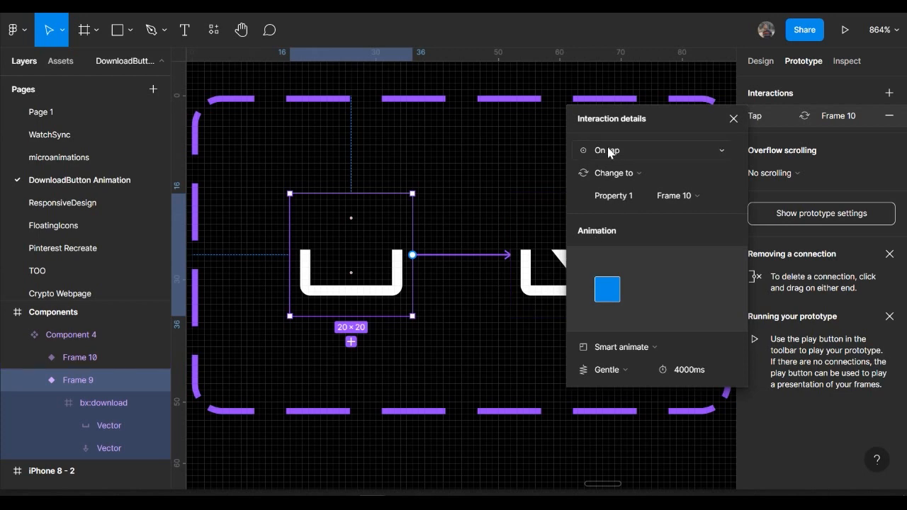
{"action": "left_click", "coordinate": [607, 149]}
{"action": "left_click", "coordinate": [597, 326]}
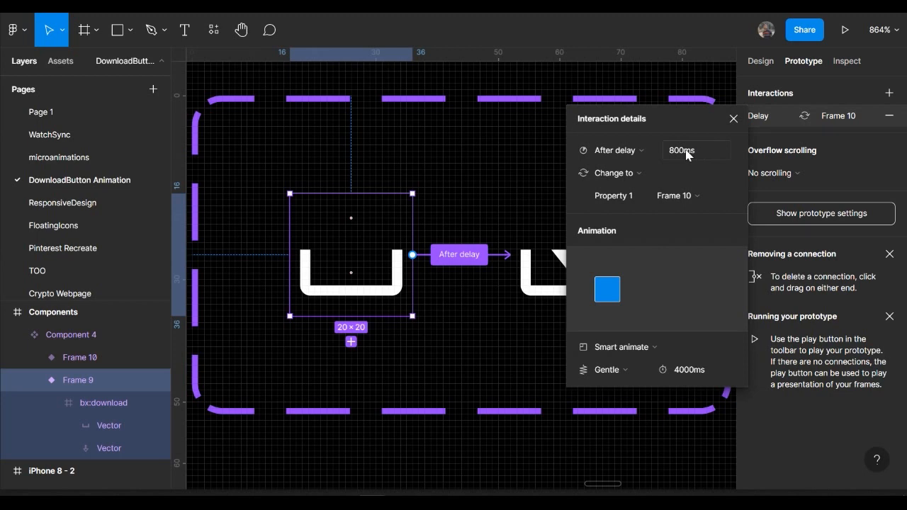
Set the delay of the interaction from Frame 9 to Frame 10 to 20 ms.
{"action": "left_click_drag", "start_coordinate": [689, 151], "coordinate": [641, 153]}
{"action": "type", "text": "20"}
{"action": "key", "text": "Return"}
{"action": "scroll", "coordinate": [482, 385], "scroll_direction": "right", "scroll_amount": 3}
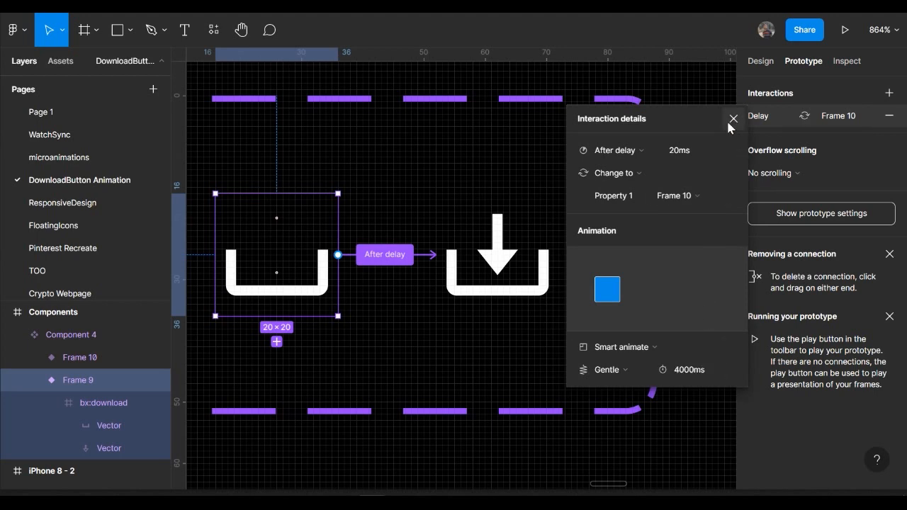
Add a prototype connection from the Frame 10 variant back to Frame 9, triggered After delay with a 20 ms delay.
{"action": "left_click", "coordinate": [507, 282]}
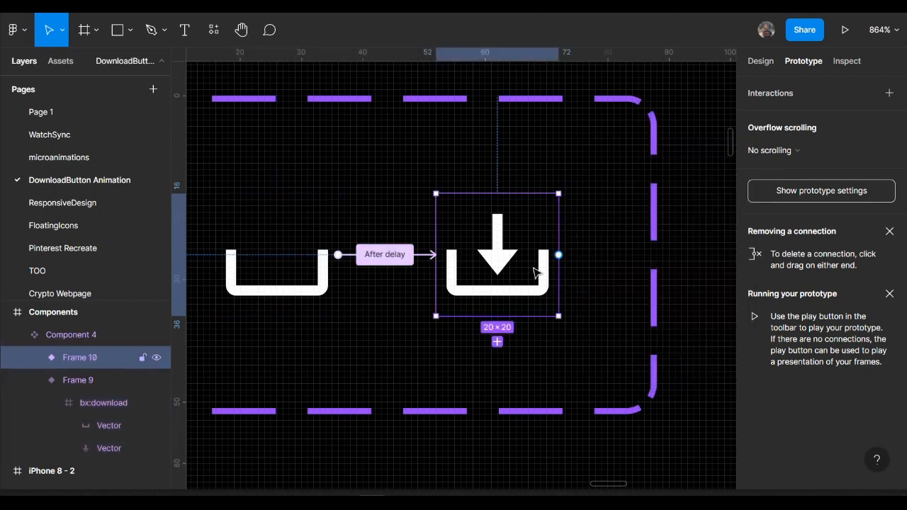
{"action": "left_click_drag", "start_coordinate": [558, 254], "coordinate": [315, 277]}
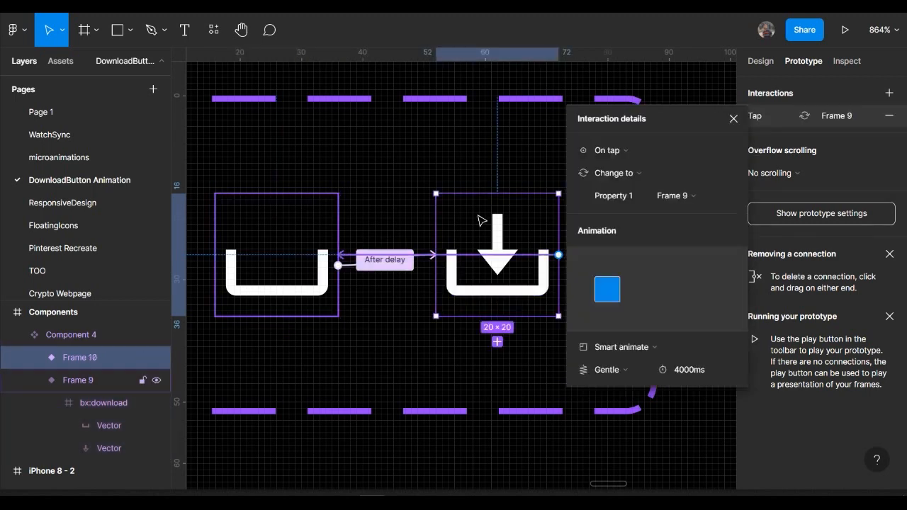
{"action": "left_click", "coordinate": [639, 143]}
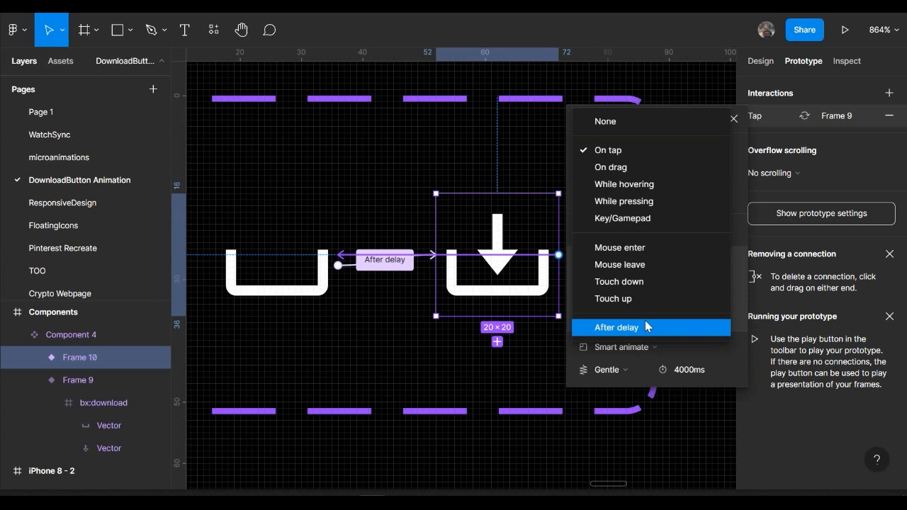
{"action": "left_click", "coordinate": [645, 324]}
{"action": "left_click", "coordinate": [679, 151]}
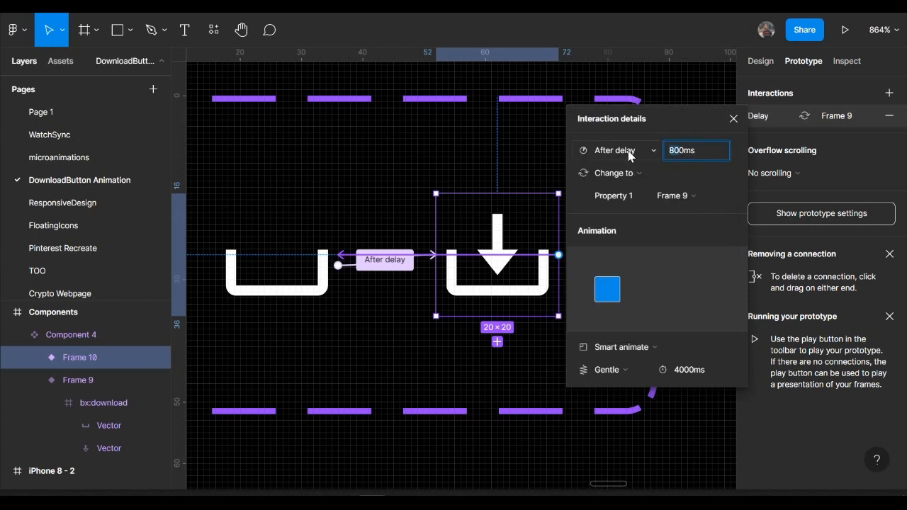
{"action": "type", "text": "20"}
Set the Smart animate duration of the Frame 10 to Frame 9 interaction to 2000 ms.
{"action": "left_click_drag", "start_coordinate": [680, 372], "coordinate": [630, 371]}
{"action": "type", "text": "2"}
{"action": "key", "text": "Return"}
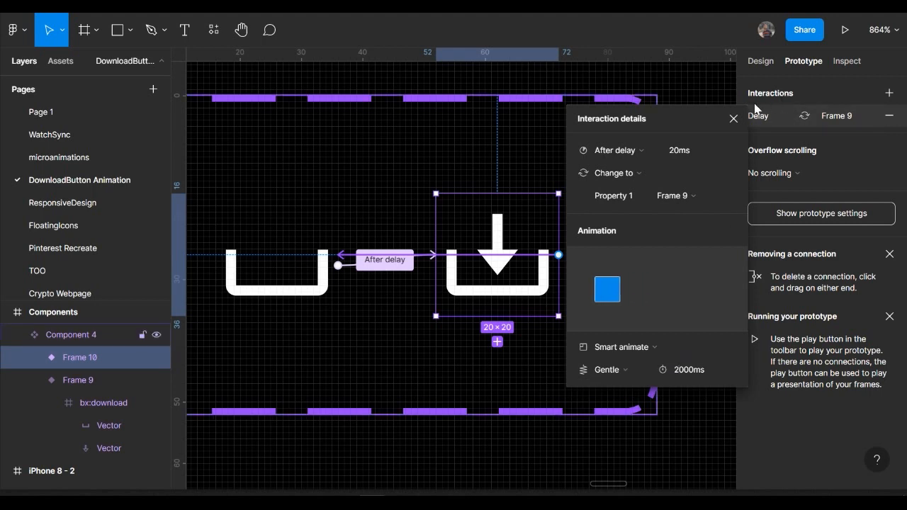
{"action": "left_click", "coordinate": [734, 119]}
Place an instance of the download-arrow icon component from the local DownloadButton Animation components below the variant set in the Components frame.
{"action": "scroll", "coordinate": [599, 227], "scroll_direction": "down", "scroll_amount": 5}
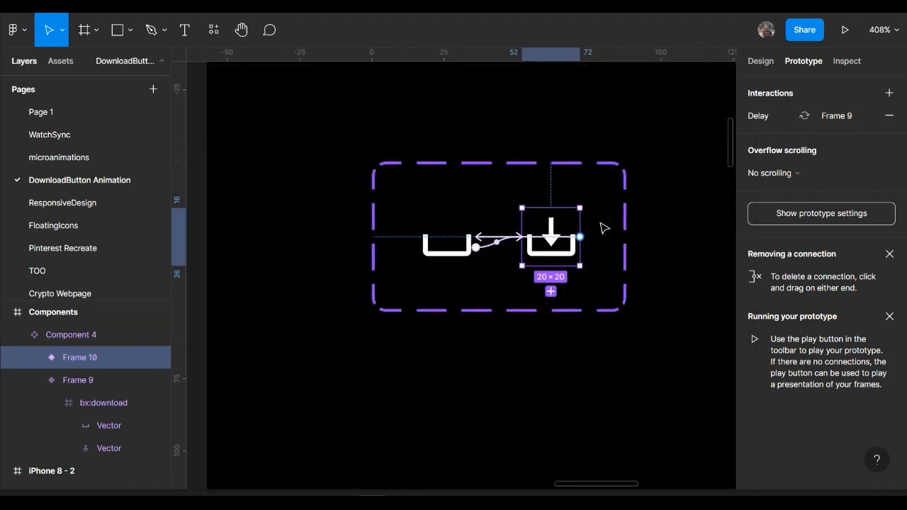
{"action": "scroll", "coordinate": [415, 187], "scroll_direction": "right", "scroll_amount": 2}
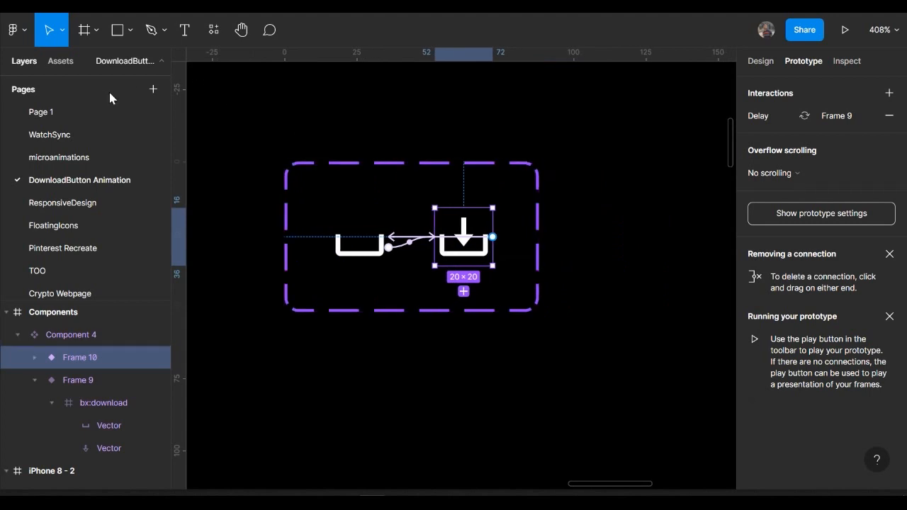
{"action": "left_click", "coordinate": [61, 63]}
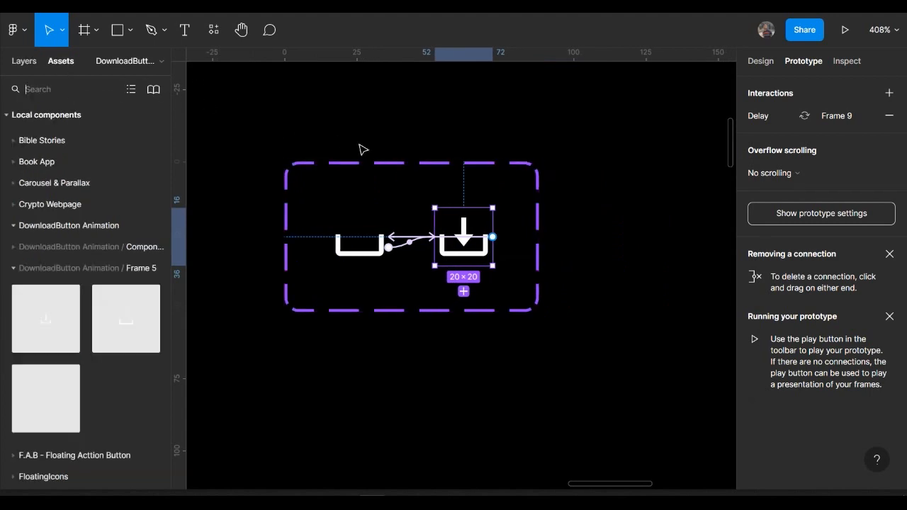
{"action": "left_click", "coordinate": [362, 169]}
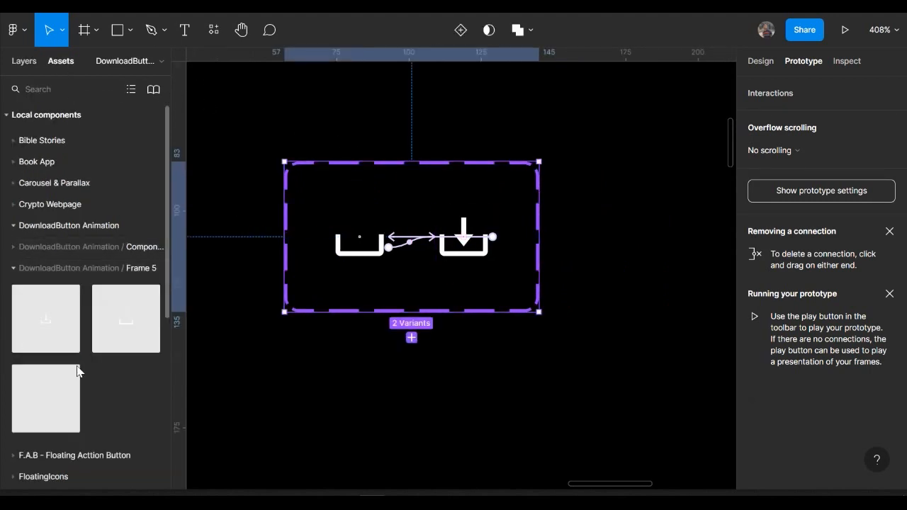
{"action": "left_click", "coordinate": [232, 325]}
{"action": "left_click", "coordinate": [338, 290]}
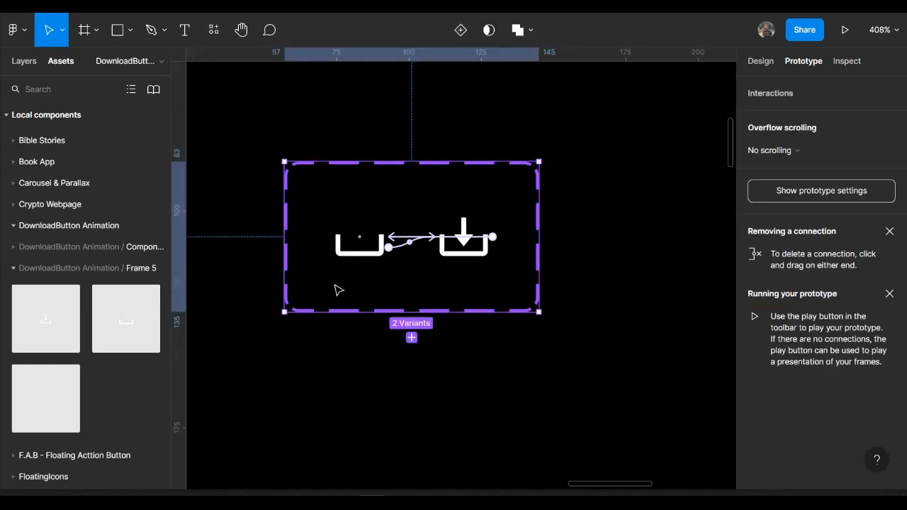
{"action": "scroll", "coordinate": [113, 407], "scroll_direction": "down", "scroll_amount": 2}
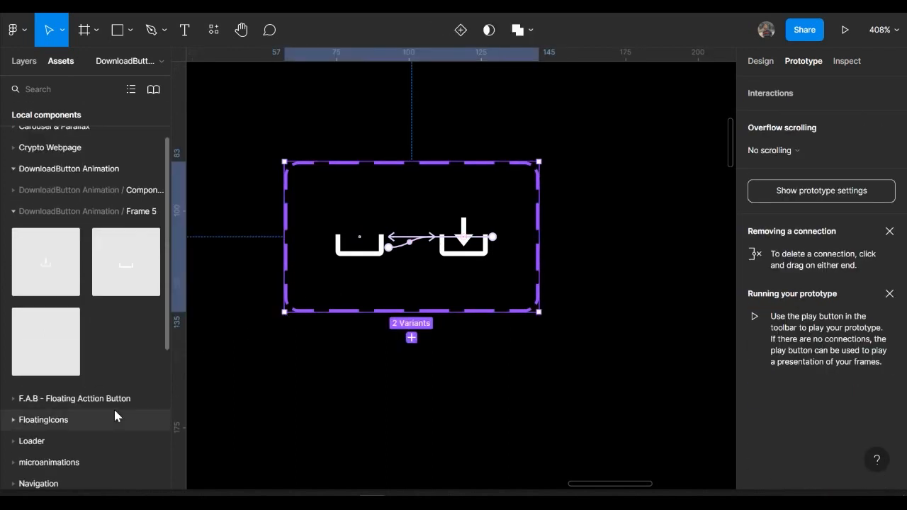
{"action": "scroll", "coordinate": [114, 407], "scroll_direction": "up", "scroll_amount": 2}
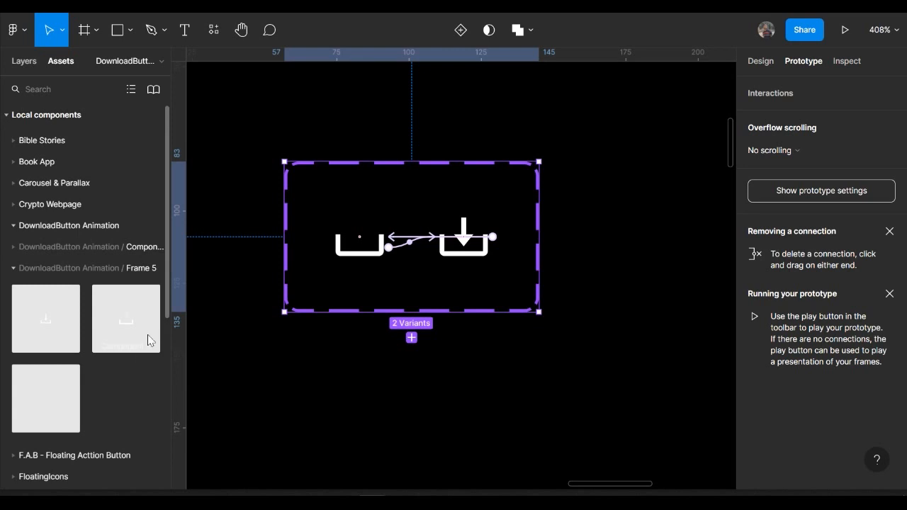
{"action": "left_click", "coordinate": [116, 245]}
{"action": "key", "text": "Escape"}
{"action": "left_click", "coordinate": [62, 315]}
{"action": "left_click_drag", "start_coordinate": [39, 278], "coordinate": [366, 389]}
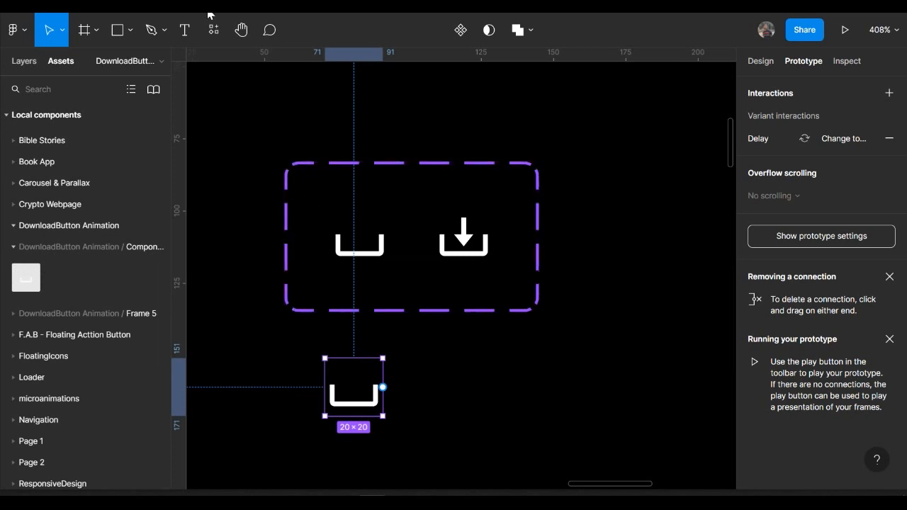
Preview the Components frame as a prototype to check the looping arrow animation of the placed instance.
{"action": "left_click", "coordinate": [385, 119]}
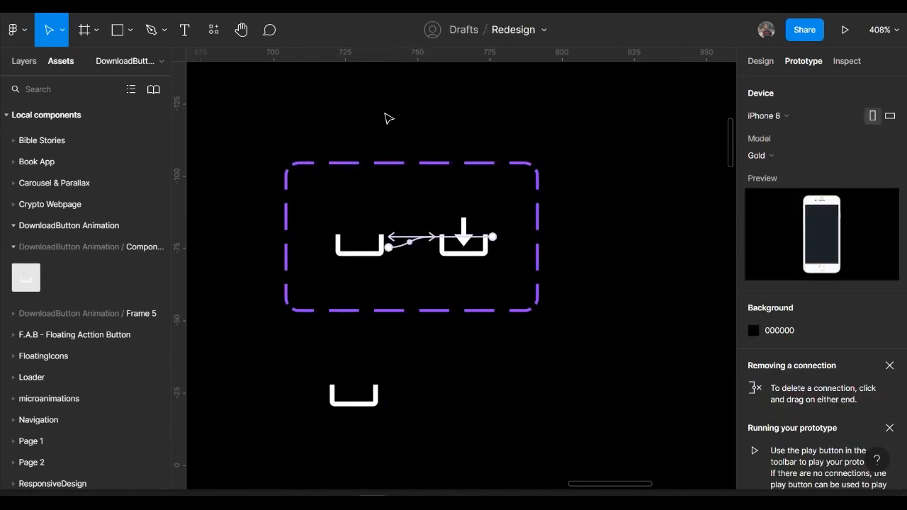
{"action": "key", "text": "ctrl+a"}
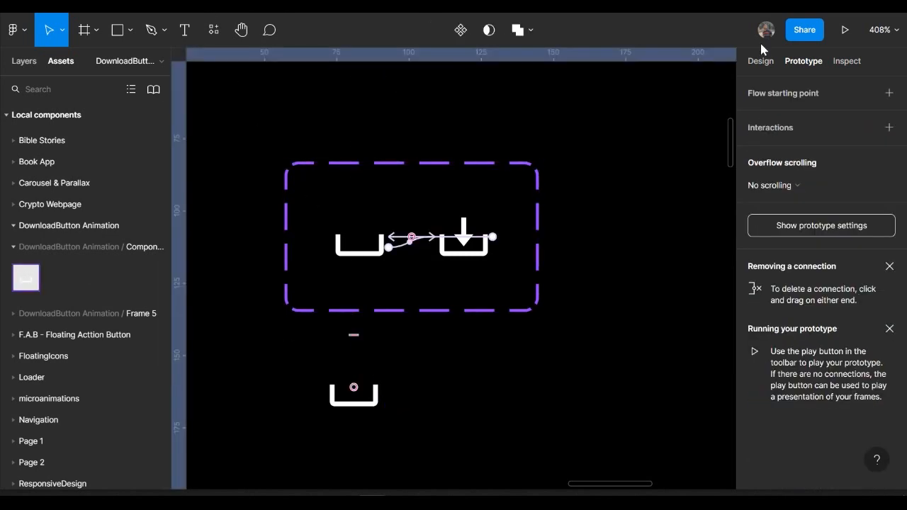
{"action": "left_click", "coordinate": [844, 29]}
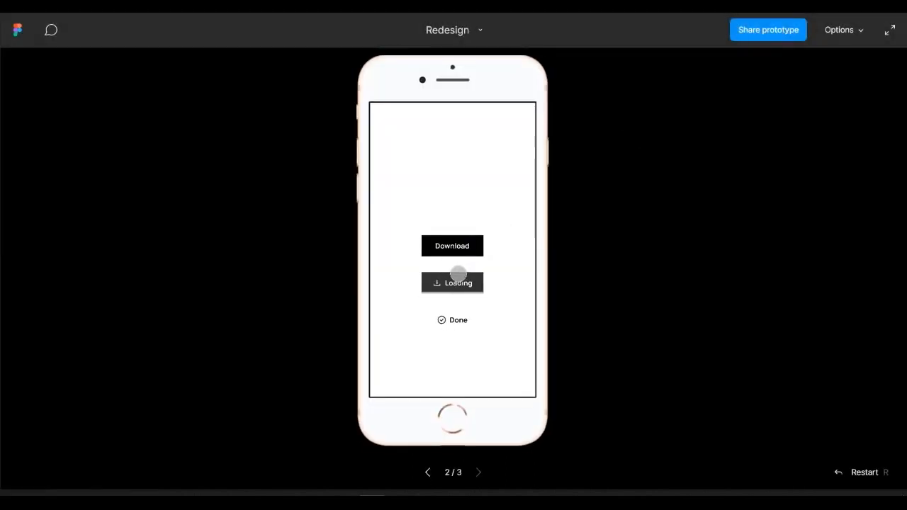
{"action": "scroll", "coordinate": [398, 209], "scroll_direction": "down", "scroll_amount": 1}
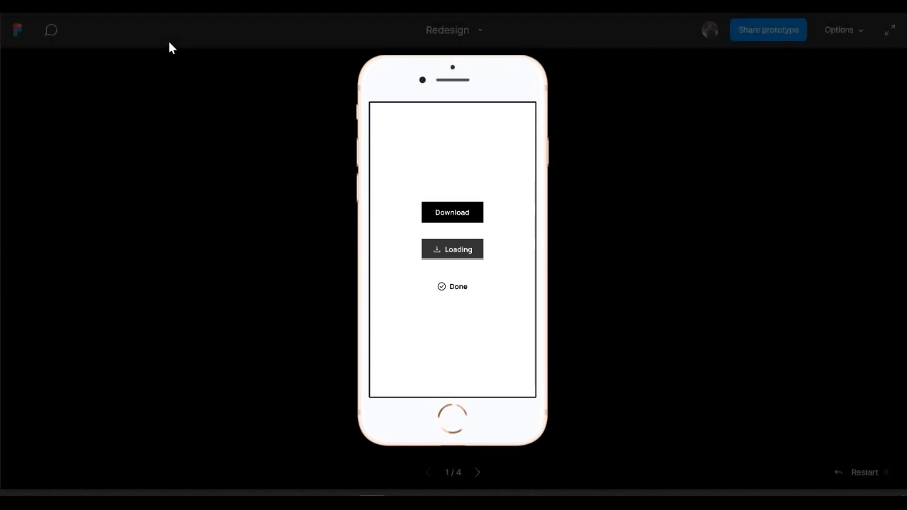
{"action": "left_click", "coordinate": [81, 11]}
{"action": "scroll", "coordinate": [319, 311], "scroll_direction": "down", "scroll_amount": 5}
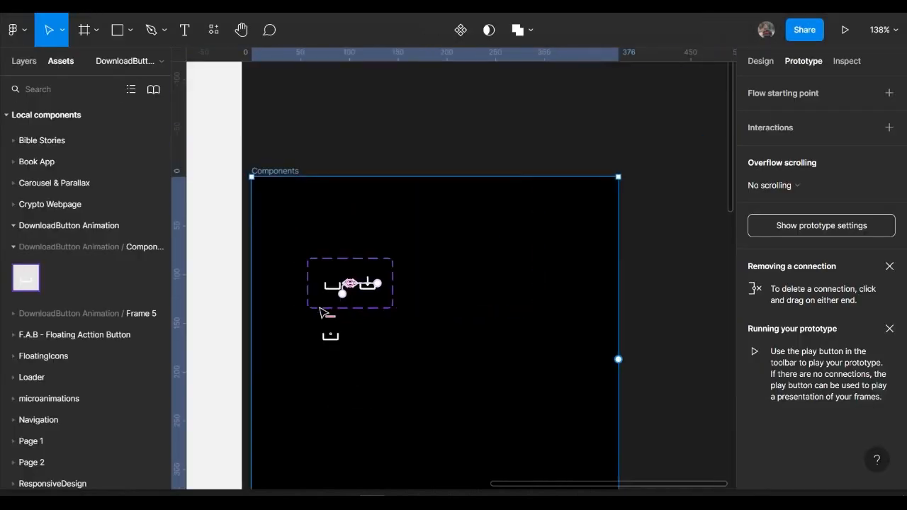
{"action": "left_click", "coordinate": [844, 30]}
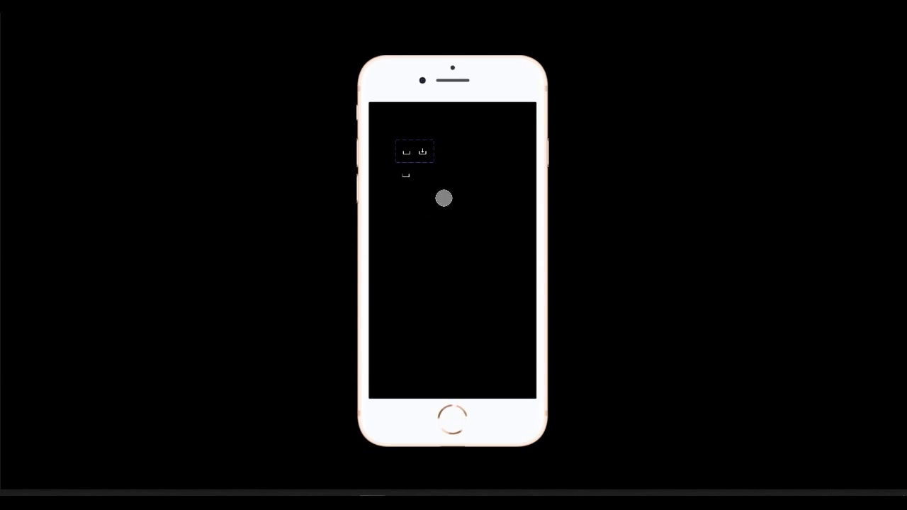
{"action": "mouse_move", "coordinate": [99, 25]}
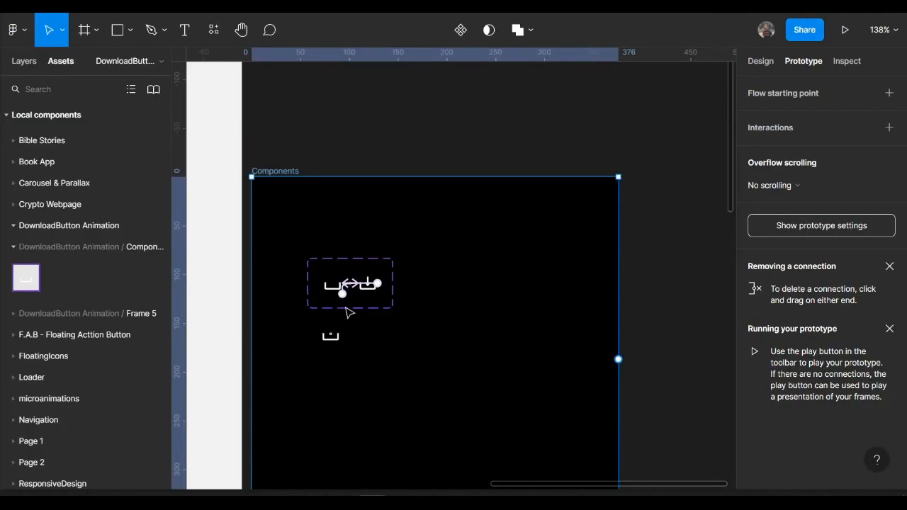
Set the Smart animate duration of the Frame 9 to Frame 10 interaction to 800 ms.
{"action": "scroll", "coordinate": [330, 335], "scroll_direction": "up", "scroll_amount": 10}
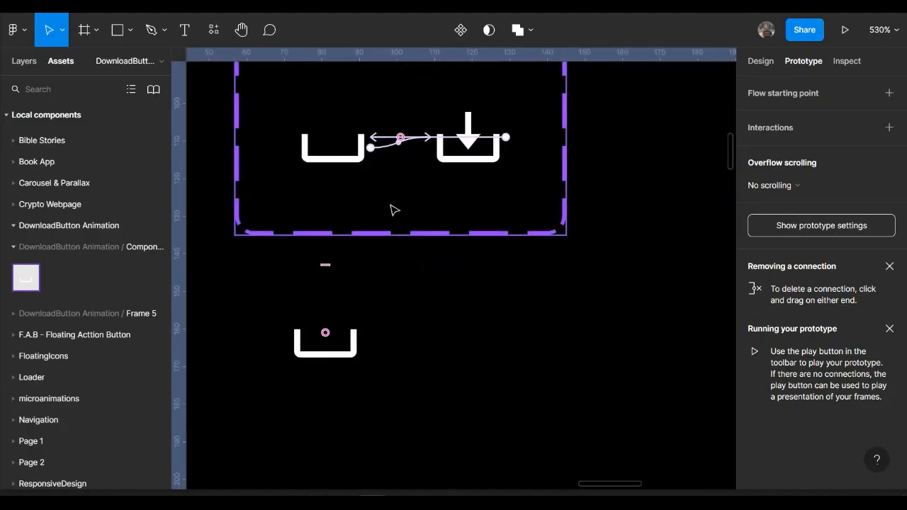
{"action": "left_click", "coordinate": [389, 150]}
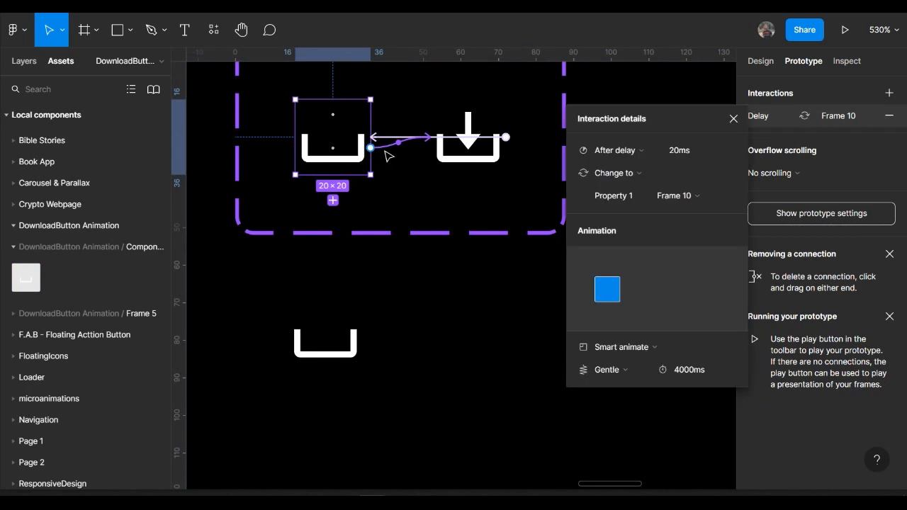
{"action": "left_click", "coordinate": [683, 373]}
{"action": "type", "text": "800"}
{"action": "key", "text": "Return"}
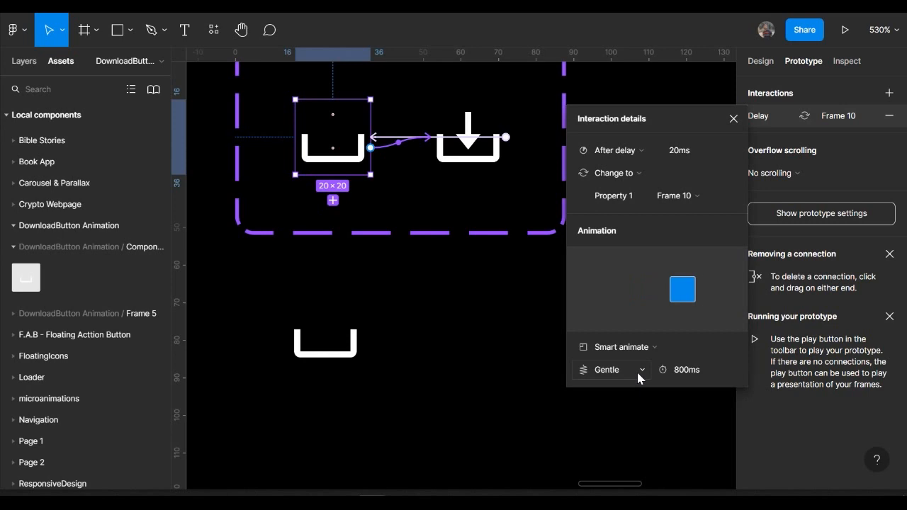
Set the Smart animate duration of the Frame 10 to Frame 9 interaction to 200 ms and preview the loop.
{"action": "left_click", "coordinate": [448, 135]}
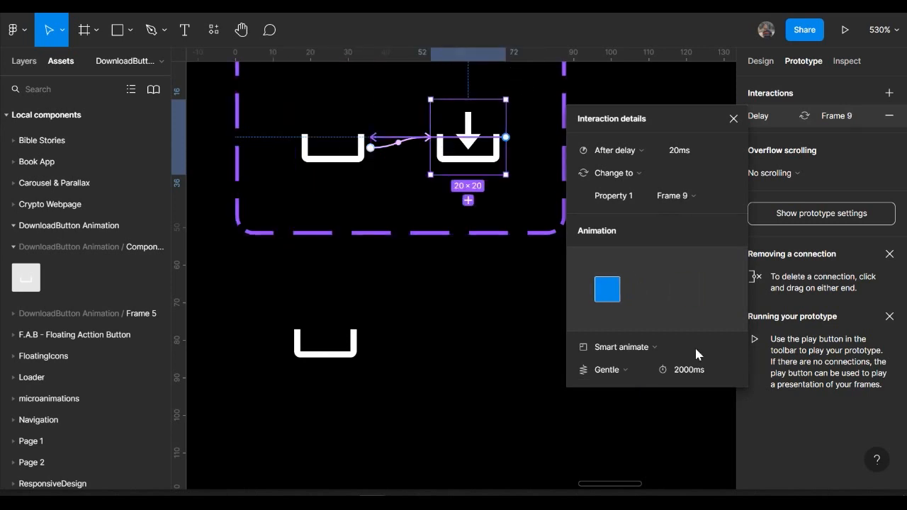
{"action": "left_click", "coordinate": [686, 374]}
{"action": "type", "text": "200"}
{"action": "key", "text": "Return"}
{"action": "left_click", "coordinate": [259, 8]}
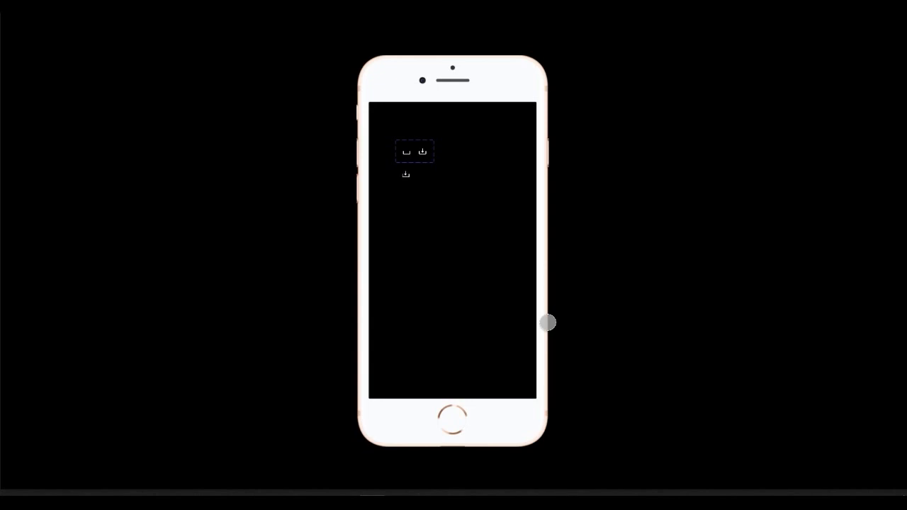
{"action": "left_click", "coordinate": [69, 11]}
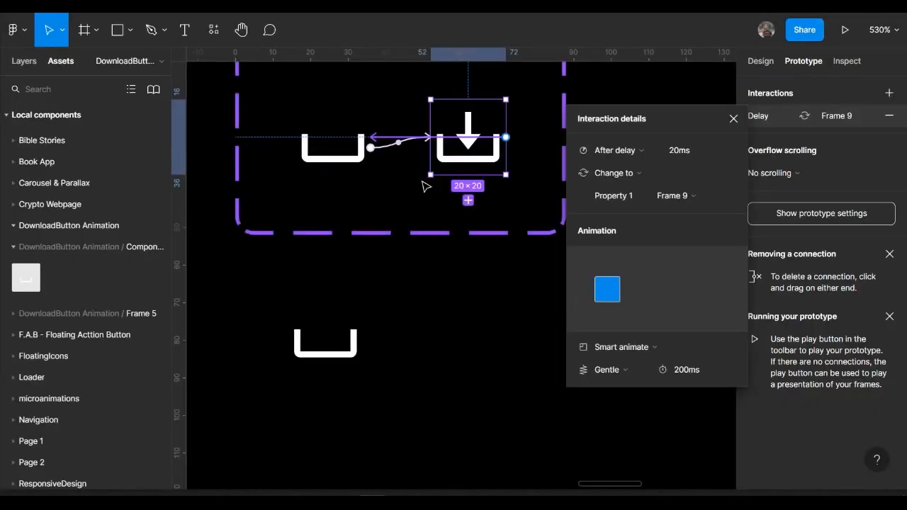
Set the Smart animate duration of the Frame 9 to Frame 10 interaction to 1200 ms.
{"action": "left_click", "coordinate": [399, 149]}
{"action": "left_click", "coordinate": [679, 371]}
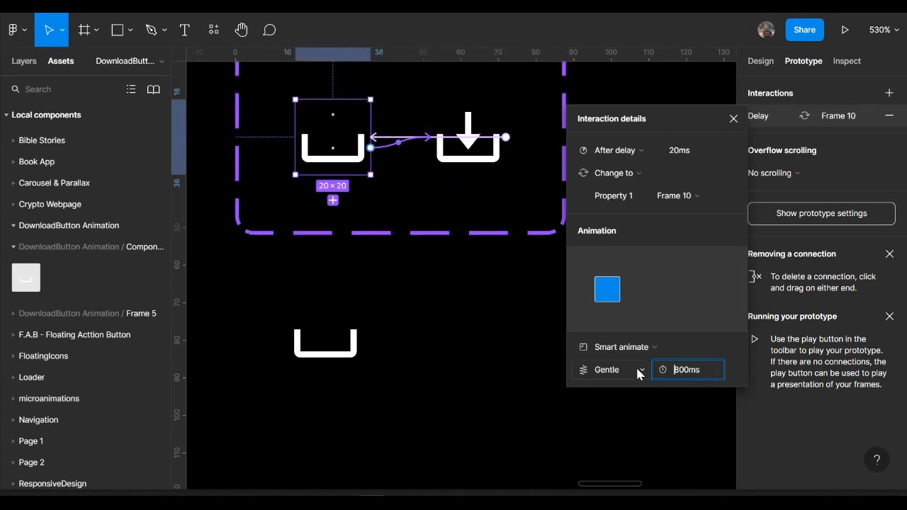
{"action": "key", "text": "BackSpace"}
{"action": "type", "text": "12"}
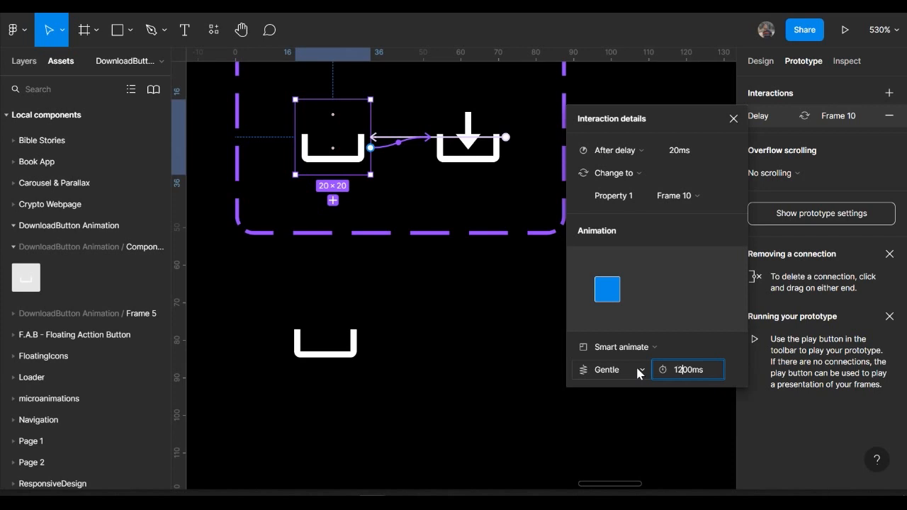
Set the Smart animate duration of the Frame 10 to Frame 9 interaction to 500 ms.
{"action": "left_click", "coordinate": [457, 144]}
{"action": "left_click", "coordinate": [683, 373]}
{"action": "type", "text": "500"}
{"action": "key", "text": "Return"}
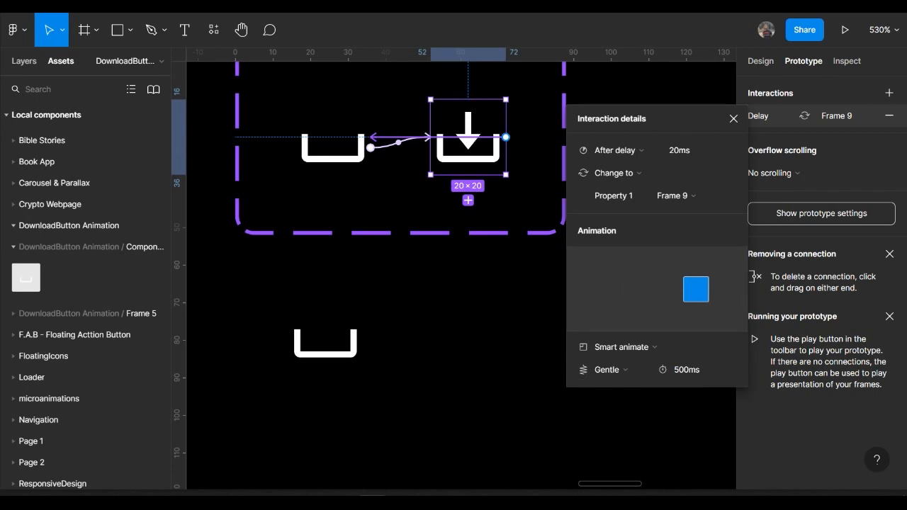
Preview the retimed arrow loop in the prototype, comparing it with the variants, and return to the Components frame on the canvas.
{"action": "key", "text": "ctrl+Tab"}
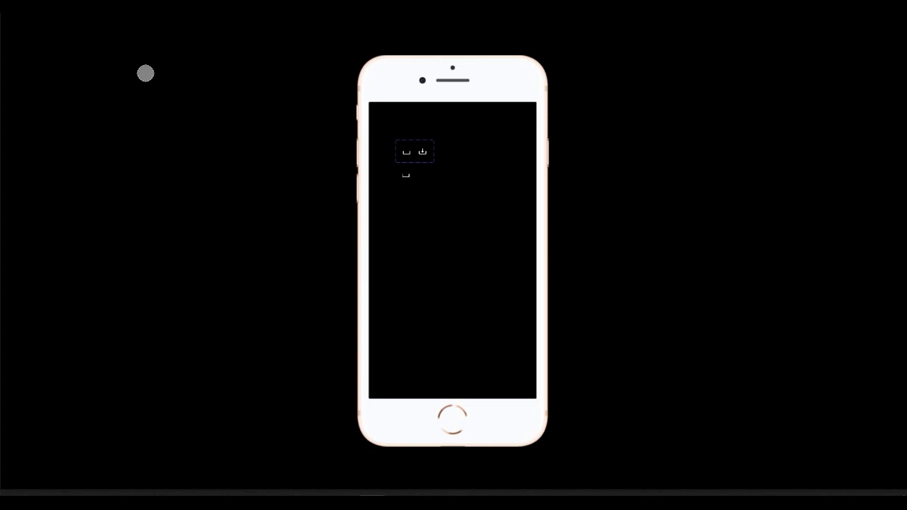
{"action": "left_click", "coordinate": [62, 12]}
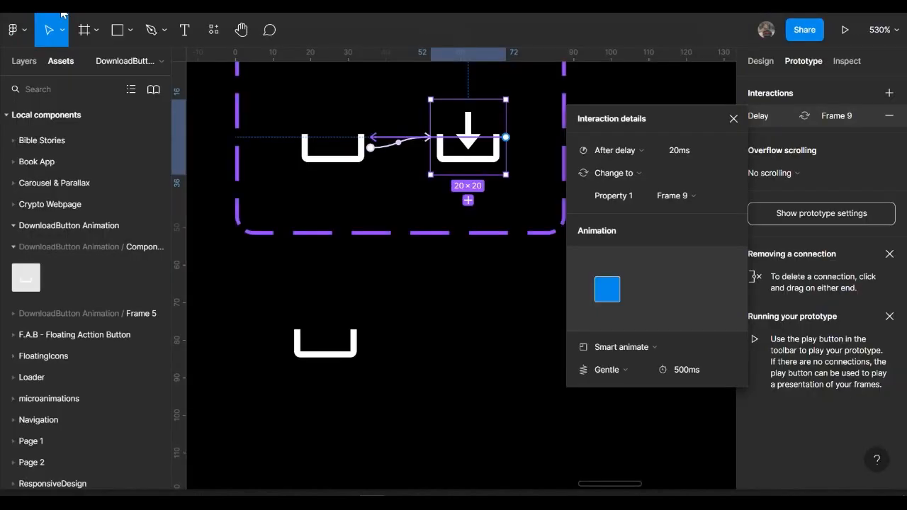
{"action": "scroll", "coordinate": [449, 265], "scroll_direction": "up", "scroll_amount": 2}
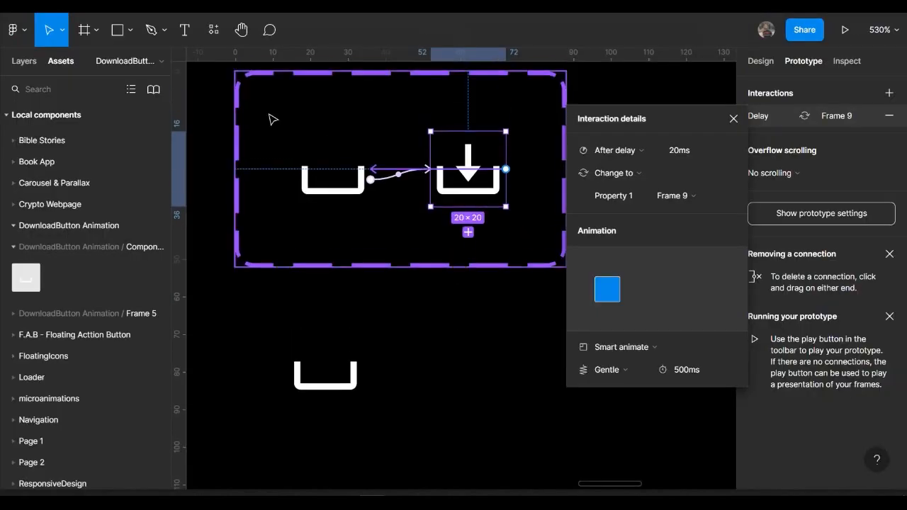
{"action": "left_click", "coordinate": [209, 13]}
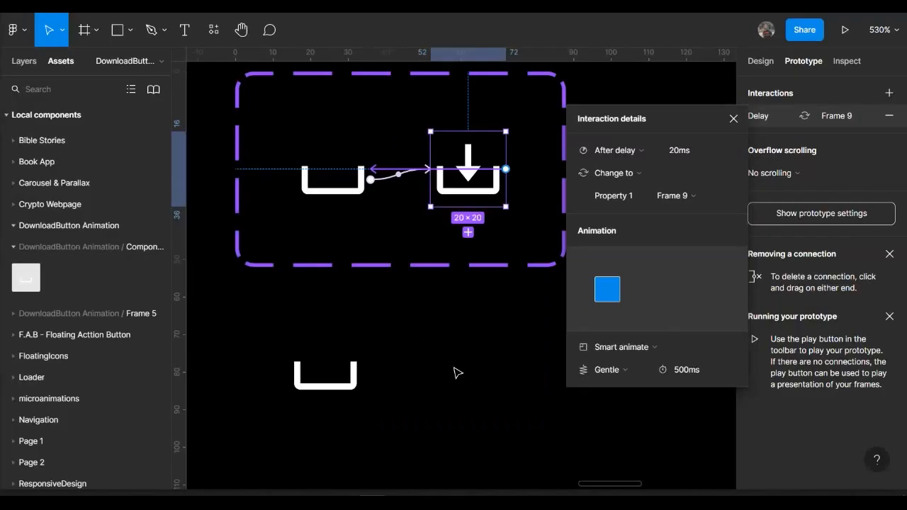
{"action": "scroll", "coordinate": [457, 374], "scroll_direction": "down", "scroll_amount": 5}
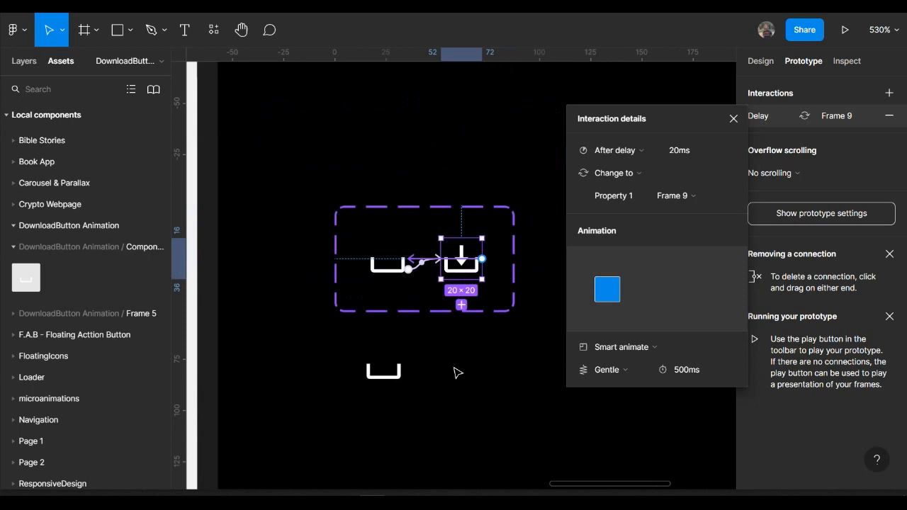
{"action": "scroll", "coordinate": [407, 383], "scroll_direction": "down", "scroll_amount": 3}
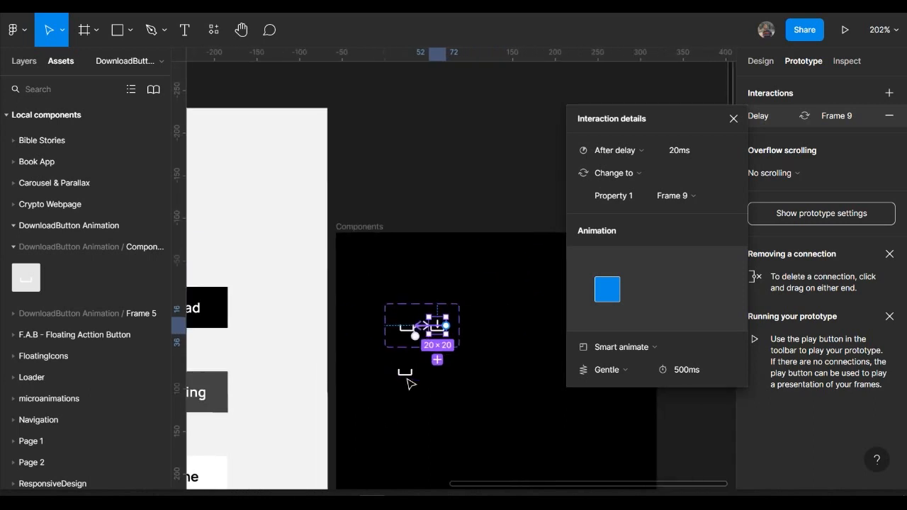
Switch to the Pinterest reference video in the browser and replay the button's loading-to-done animation.
{"action": "scroll", "coordinate": [407, 379], "scroll_direction": "left", "scroll_amount": 5}
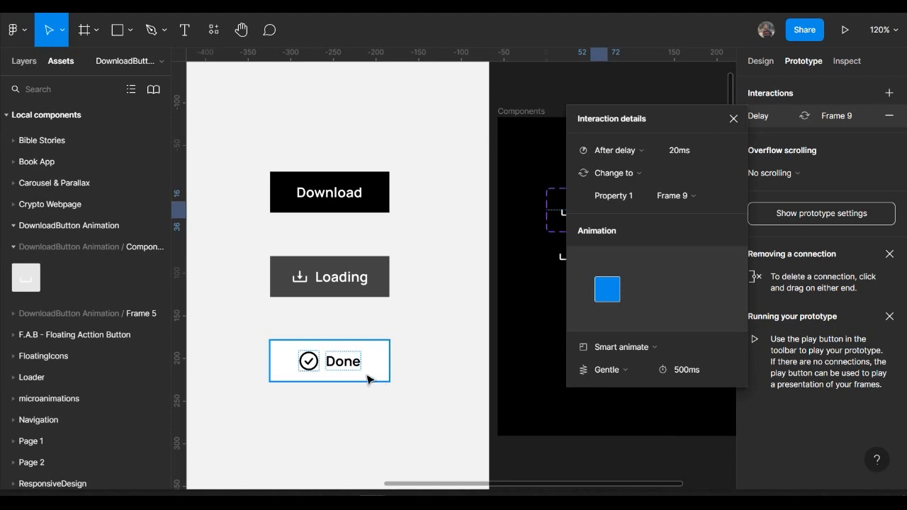
{"action": "scroll", "coordinate": [310, 285], "scroll_direction": "right", "scroll_amount": 2}
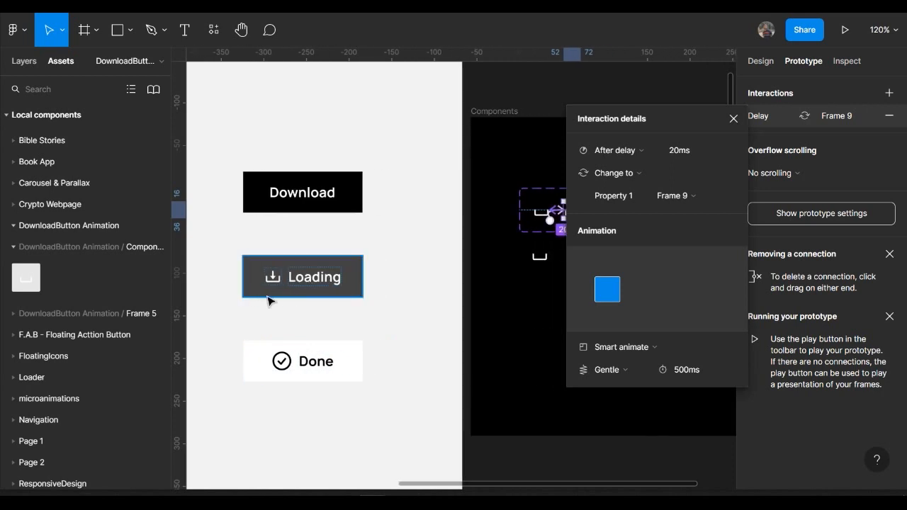
{"action": "left_click", "coordinate": [238, 487]}
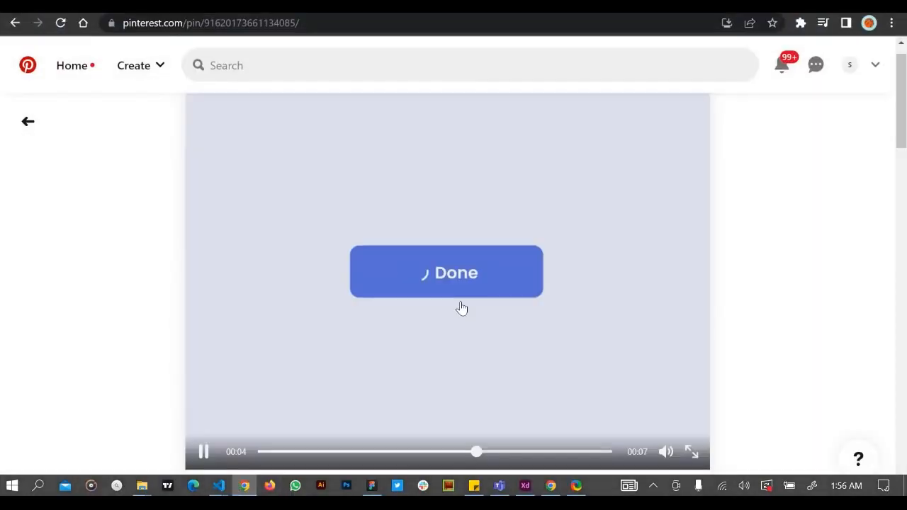
{"action": "left_click", "coordinate": [395, 452]}
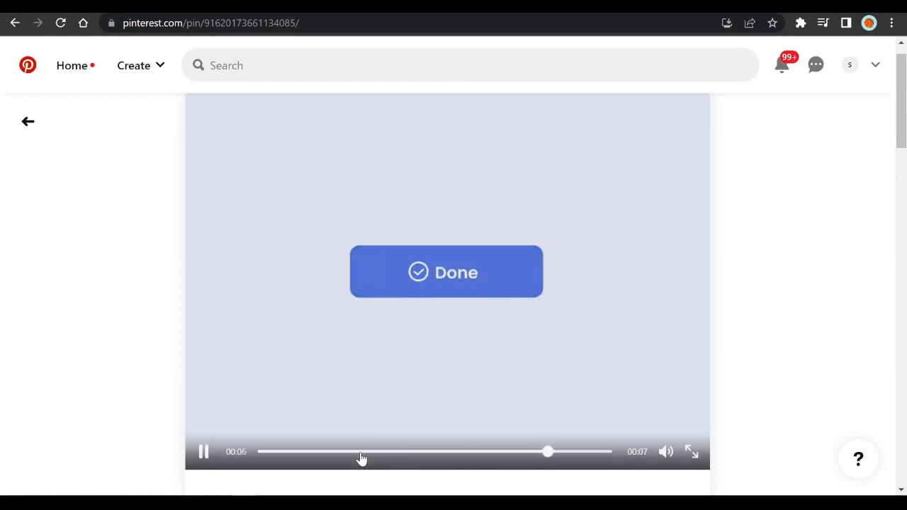
{"action": "left_click", "coordinate": [360, 452]}
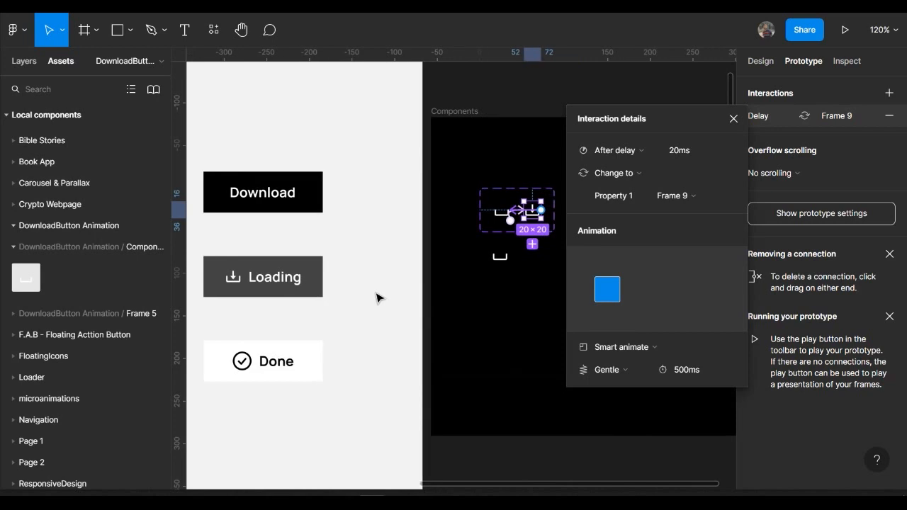
Back in Figma, draw a thin rectangle about 60 wide in the Loading button and set its height to 4.
{"action": "scroll", "coordinate": [378, 298], "scroll_direction": "left", "scroll_amount": 3}
{"action": "scroll", "coordinate": [326, 308], "scroll_direction": "up", "scroll_amount": 5}
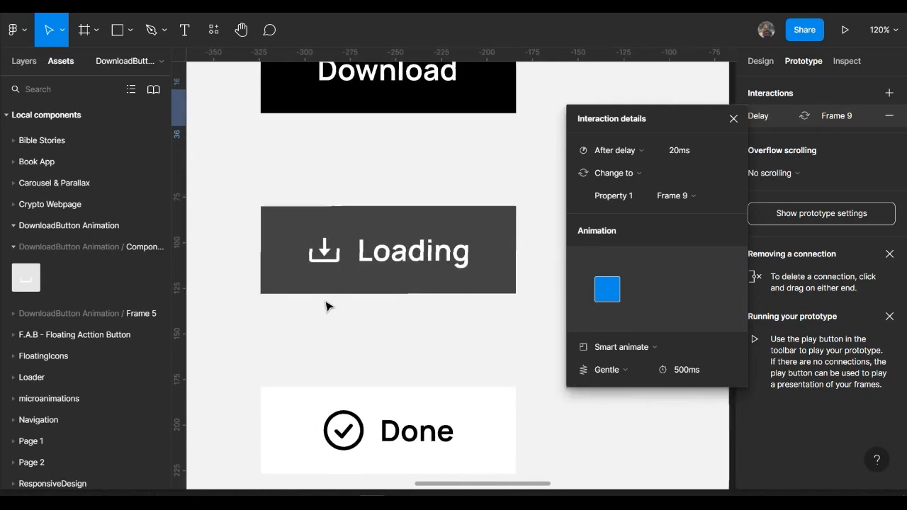
{"action": "scroll", "coordinate": [326, 306], "scroll_direction": "up", "scroll_amount": 1}
{"action": "left_click", "coordinate": [117, 30]}
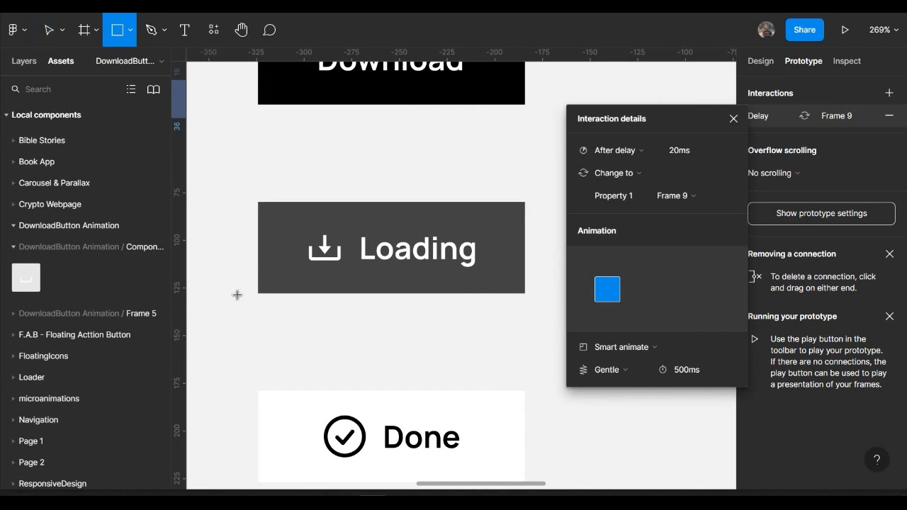
{"action": "left_click_drag", "start_coordinate": [267, 280], "coordinate": [387, 299]}
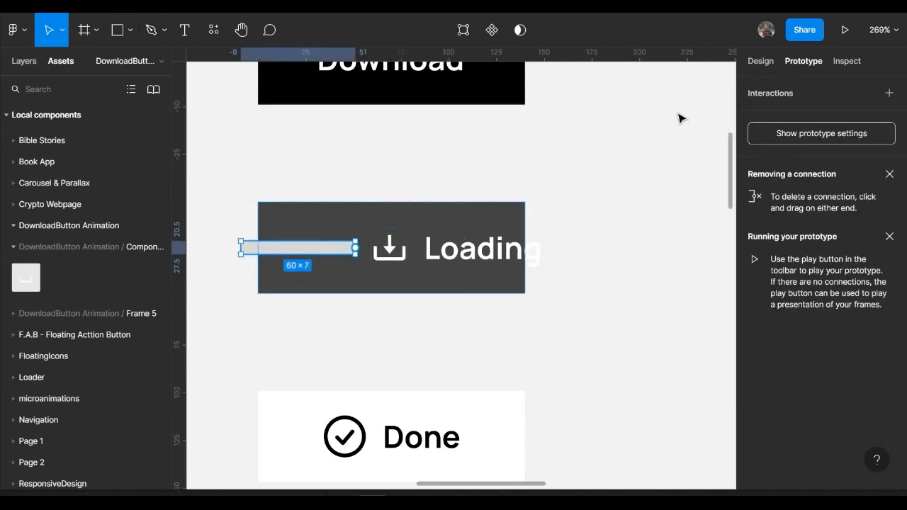
{"action": "left_click", "coordinate": [761, 62]}
{"action": "type", "text": "4"}
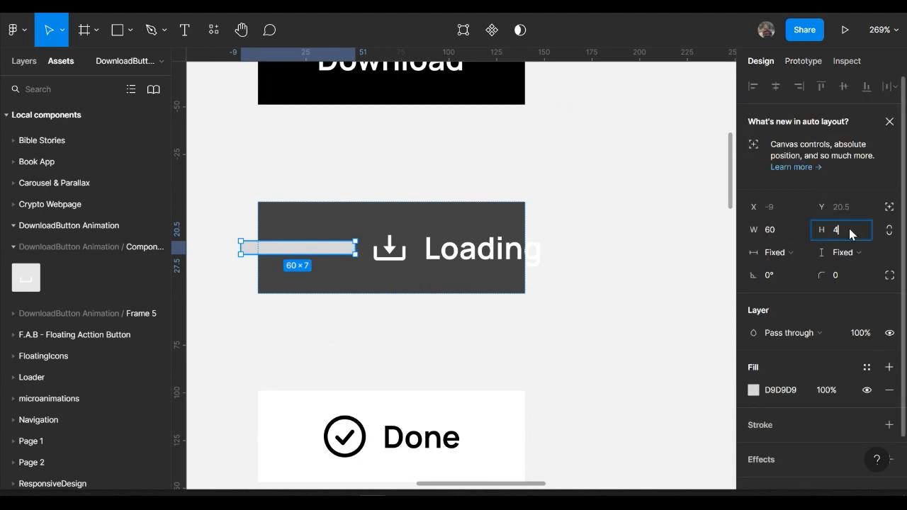
{"action": "key", "text": "Return"}
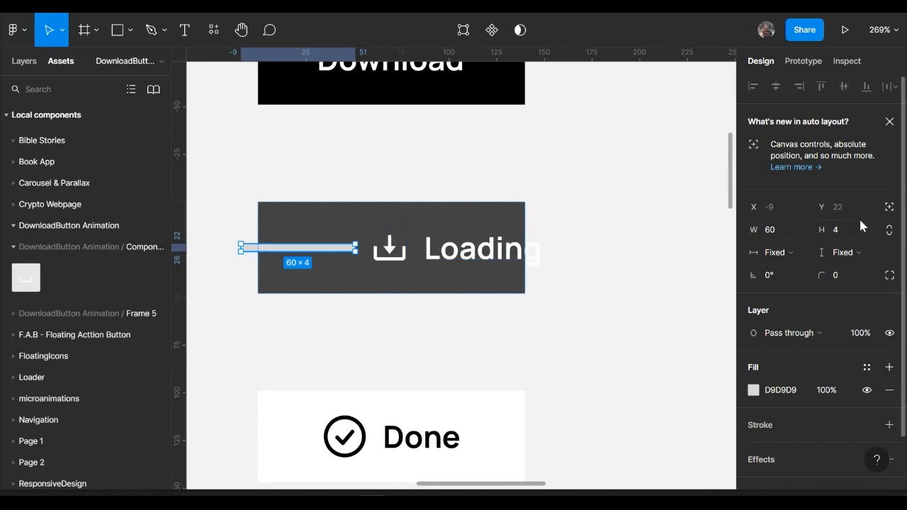
Give the bar absolute position, align it to the Loading button's bottom-left corner, and stretch it to 140 wide.
{"action": "left_click", "coordinate": [888, 208]}
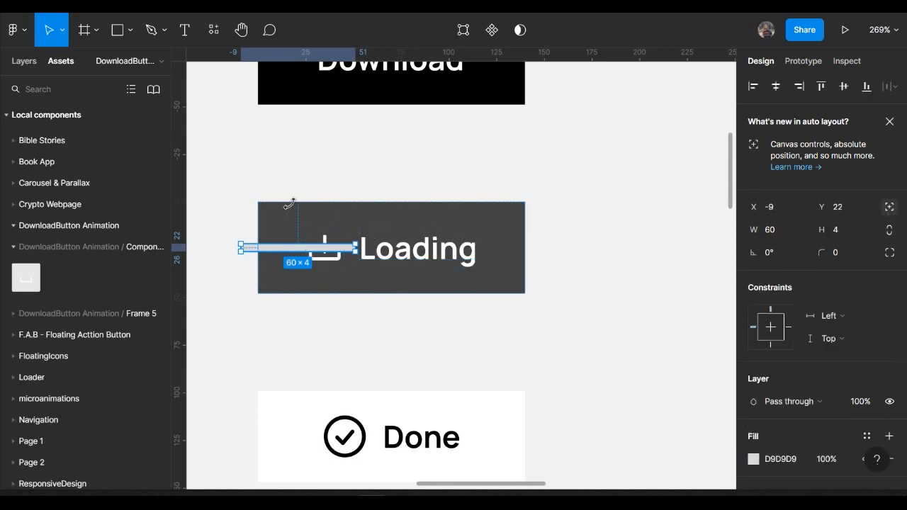
{"action": "left_click", "coordinate": [757, 88]}
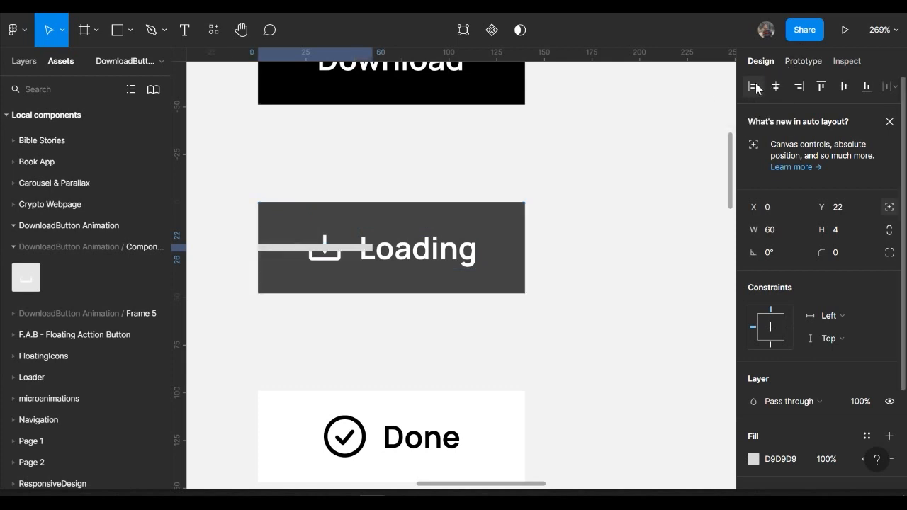
{"action": "left_click", "coordinate": [868, 89]}
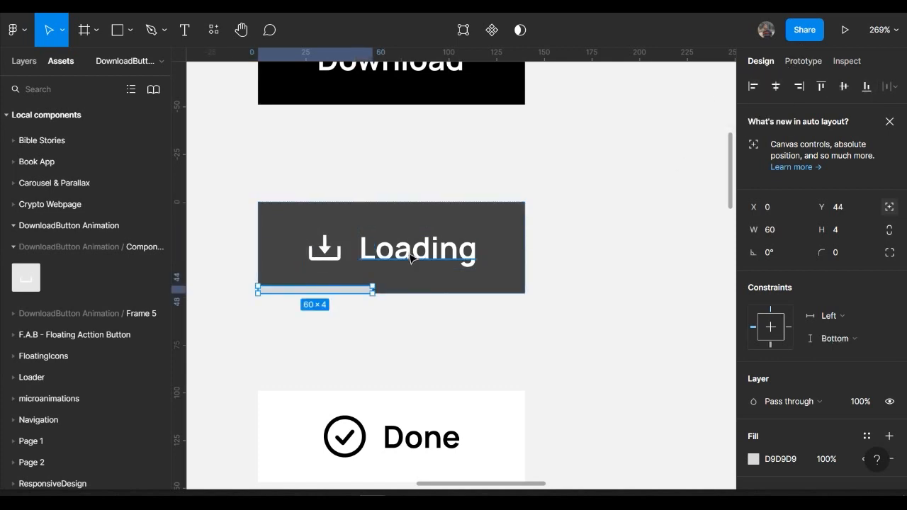
{"action": "left_click_drag", "start_coordinate": [383, 288], "coordinate": [525, 287]}
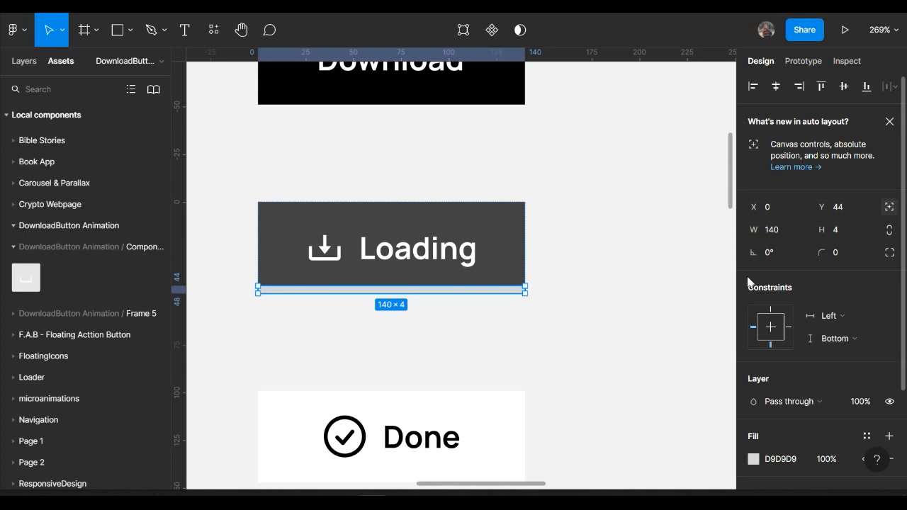
Move the bar out of the Loading button into the Components frame, placing it below the icon instance at X 57, Y 227.
{"action": "left_click", "coordinate": [401, 328]}
{"action": "scroll", "coordinate": [403, 328], "scroll_direction": "down", "scroll_amount": 6}
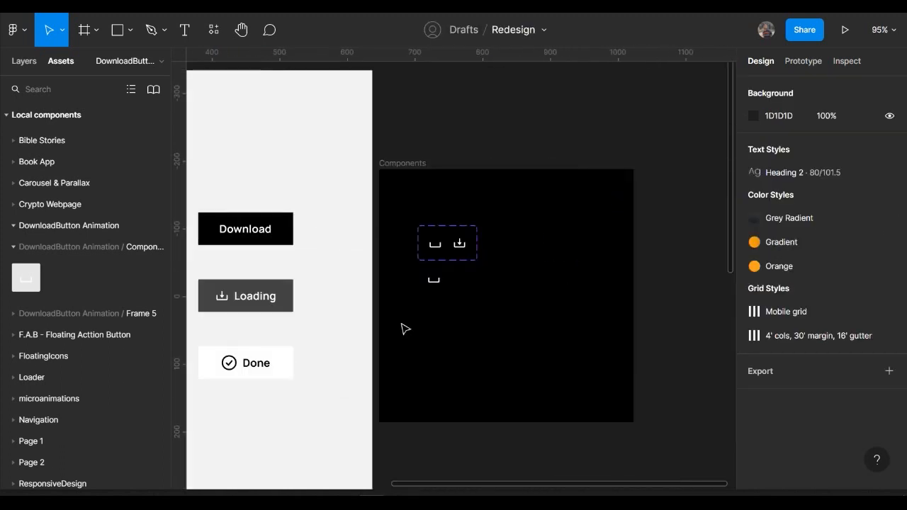
{"action": "scroll", "coordinate": [377, 311], "scroll_direction": "up", "scroll_amount": 3}
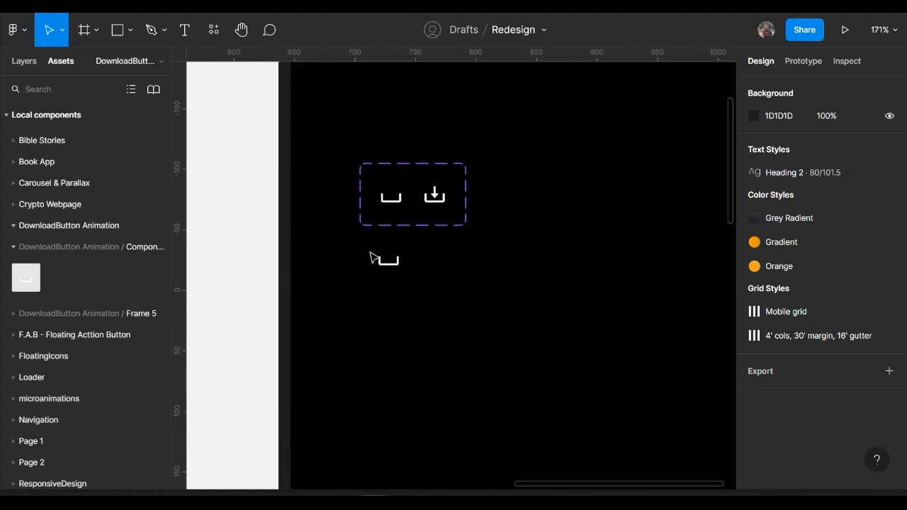
{"action": "right_click", "coordinate": [370, 253]}
{"action": "left_click", "coordinate": [367, 52]}
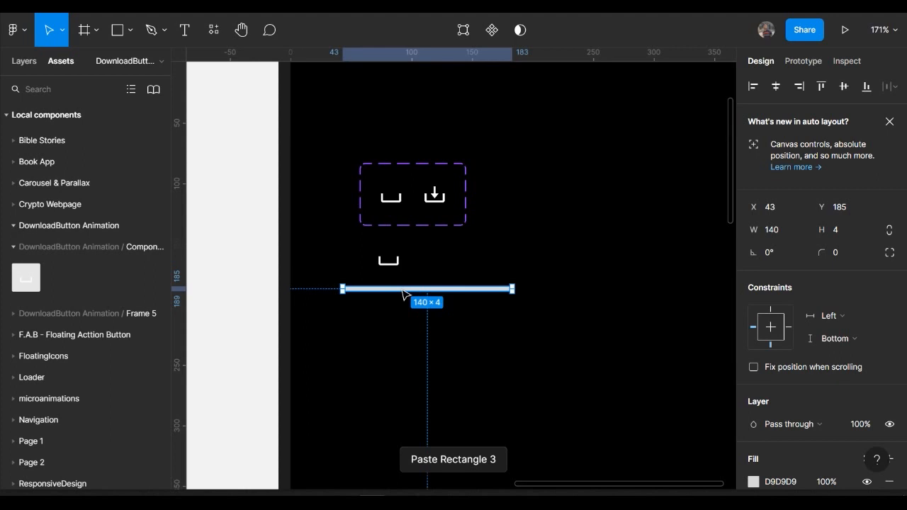
{"action": "left_click_drag", "start_coordinate": [418, 301], "coordinate": [419, 344]}
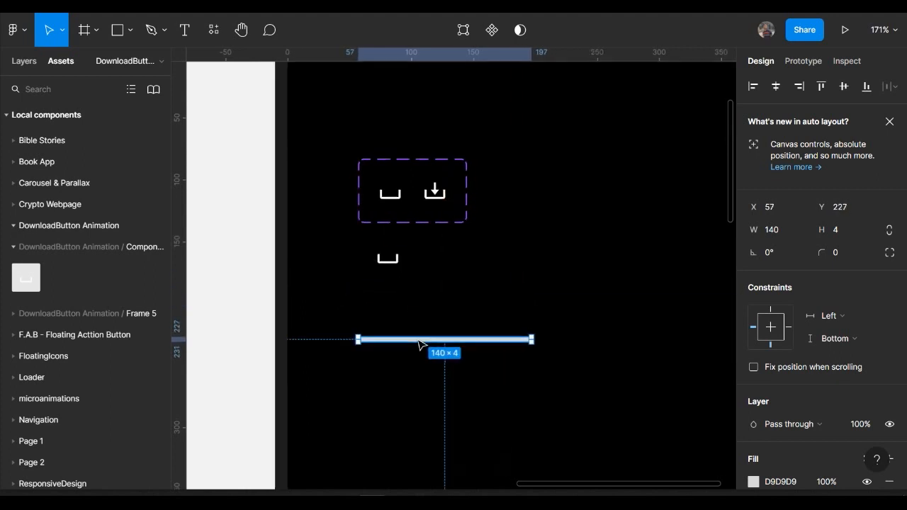
Wrap the bar in its own frame and place a duplicate of that frame directly below it at Y 253.
{"action": "scroll", "coordinate": [419, 345], "scroll_direction": "up", "scroll_amount": 3}
{"action": "scroll", "coordinate": [418, 345], "scroll_direction": "down", "scroll_amount": 2}
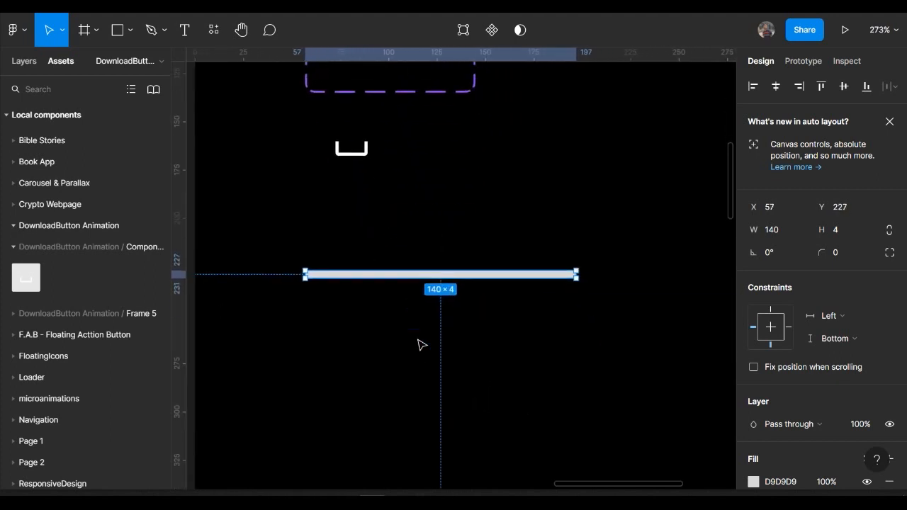
{"action": "left_click", "coordinate": [12, 60]}
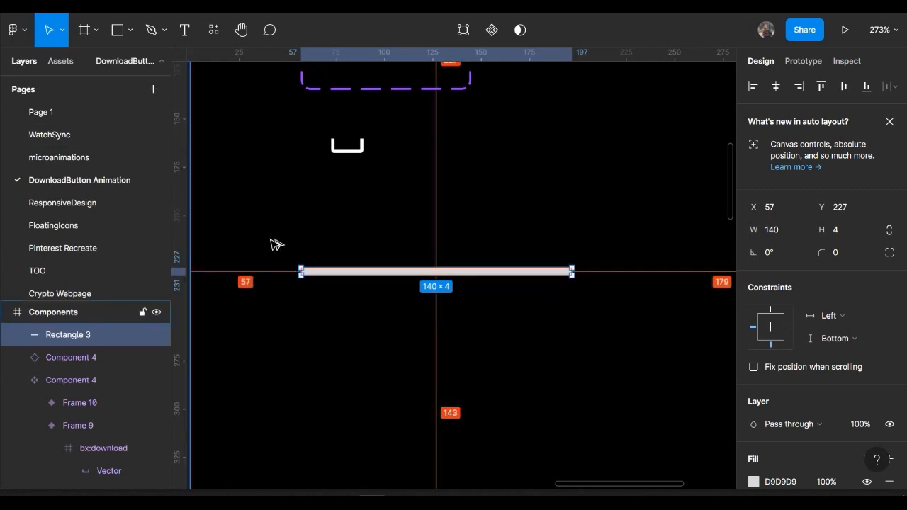
{"action": "key", "text": "ctrl+alt+g"}
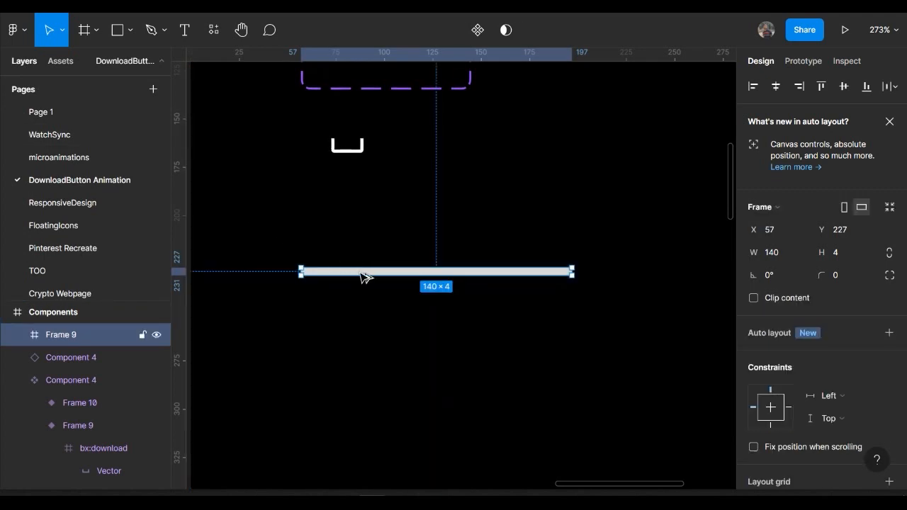
{"action": "left_click_drag", "start_coordinate": [361, 277], "coordinate": [357, 326]}
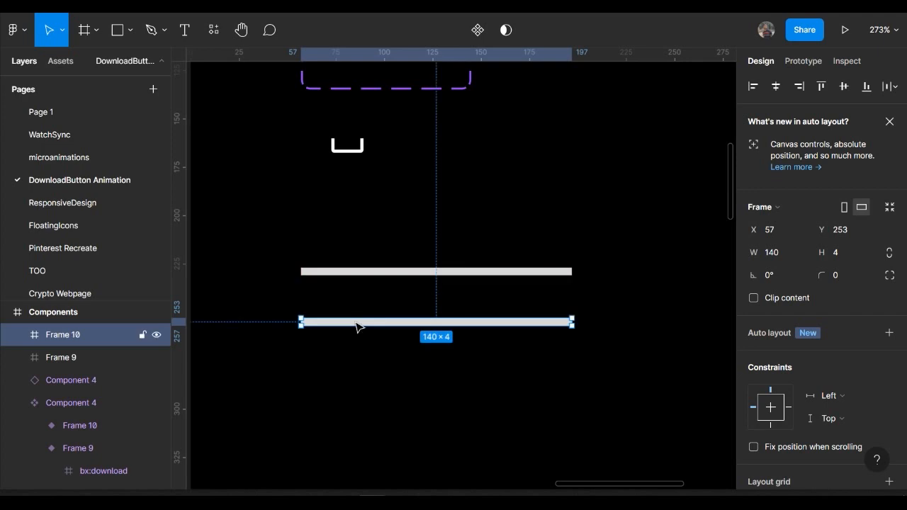
Turn the two bar frames into components and combine them as variants of one component set.
{"action": "left_click", "coordinate": [346, 274]}
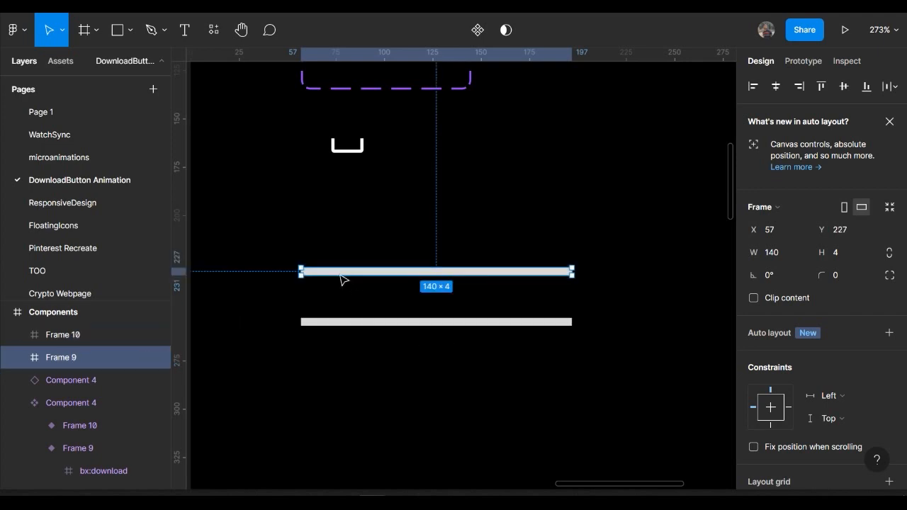
{"action": "left_click", "coordinate": [477, 30]}
{"action": "left_click", "coordinate": [376, 323]}
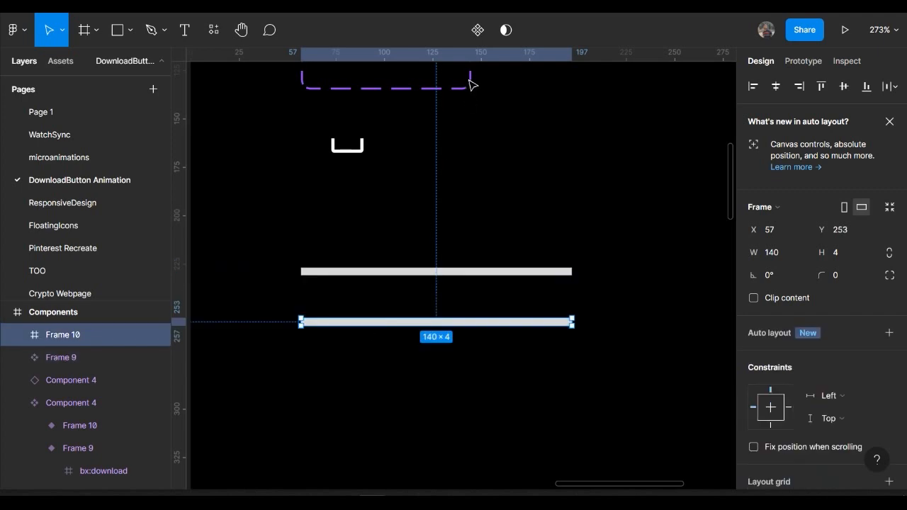
{"action": "left_click", "coordinate": [470, 42]}
{"action": "left_click", "coordinate": [417, 270], "text": "shift"}
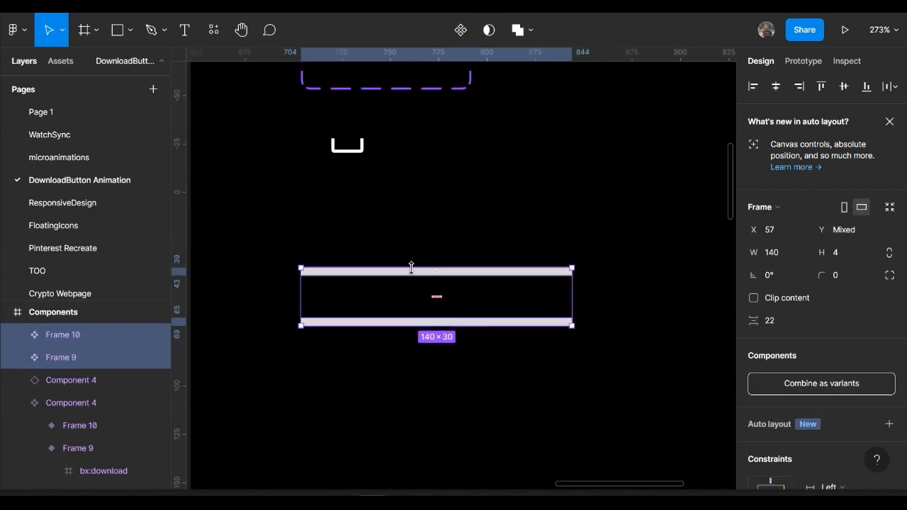
{"action": "left_click", "coordinate": [780, 384]}
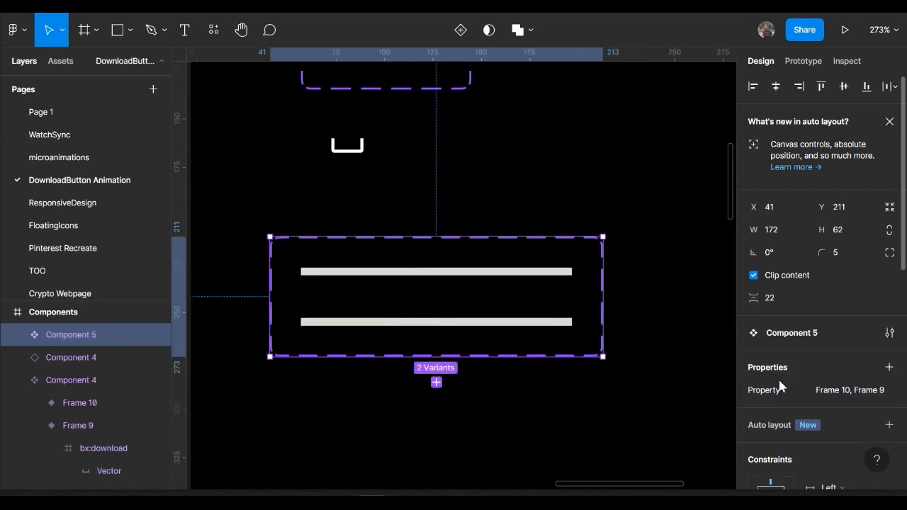
Set the width of the rectangle inside the upper bar variant, Frame 9, to 1.
{"action": "left_click", "coordinate": [550, 274]}
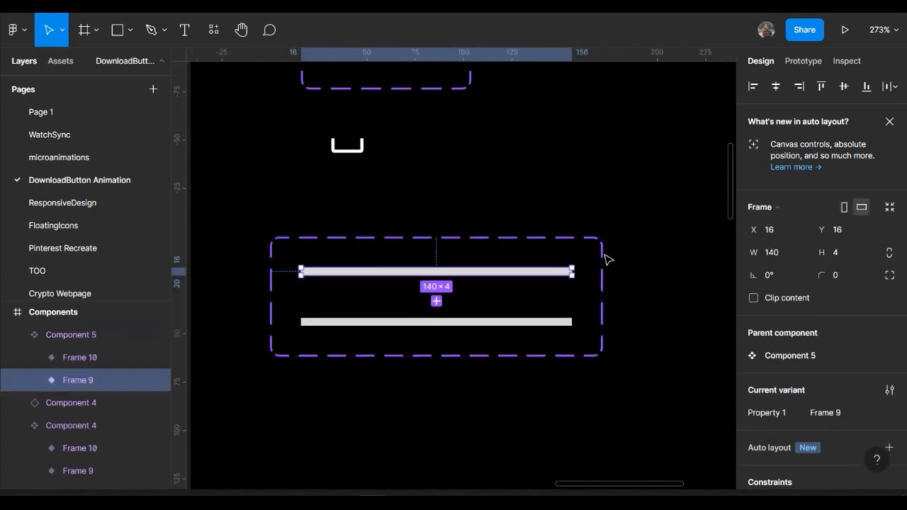
{"action": "scroll", "coordinate": [538, 265], "scroll_direction": "up", "scroll_amount": 3}
{"action": "scroll", "coordinate": [541, 267], "scroll_direction": "up", "scroll_amount": 3}
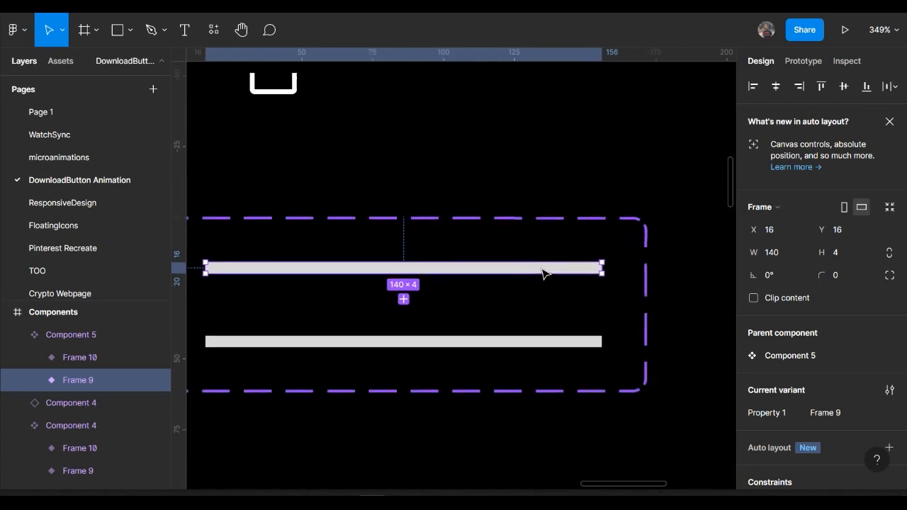
{"action": "scroll", "coordinate": [484, 273], "scroll_direction": "left", "scroll_amount": 1}
{"action": "scroll", "coordinate": [475, 274], "scroll_direction": "left", "scroll_amount": 1}
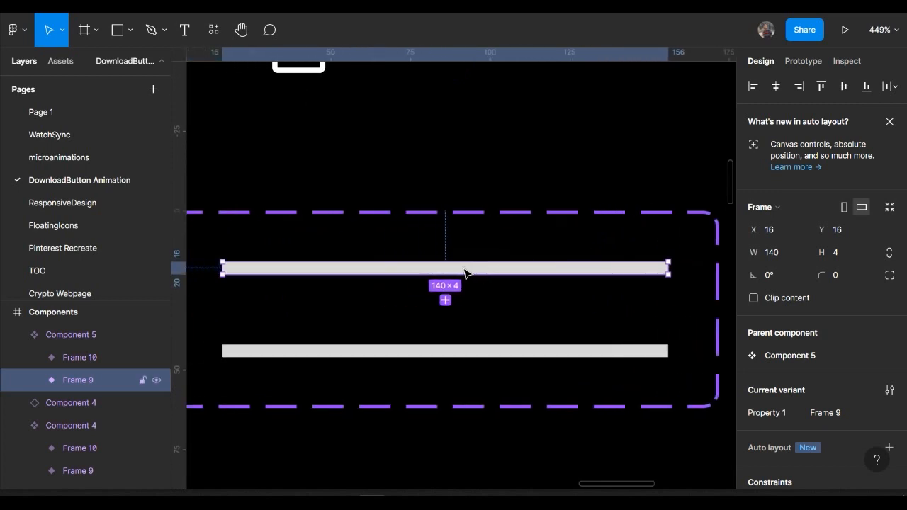
{"action": "double_click", "coordinate": [464, 267]}
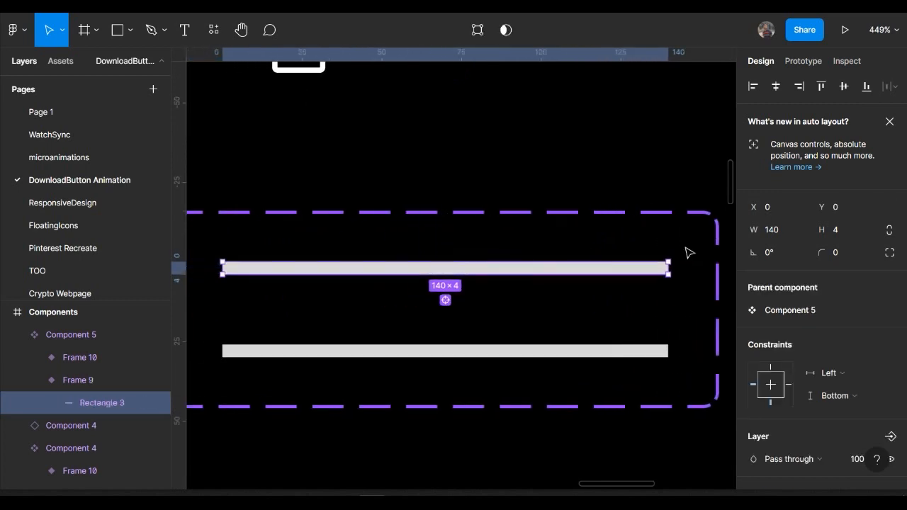
{"action": "left_click", "coordinate": [767, 231]}
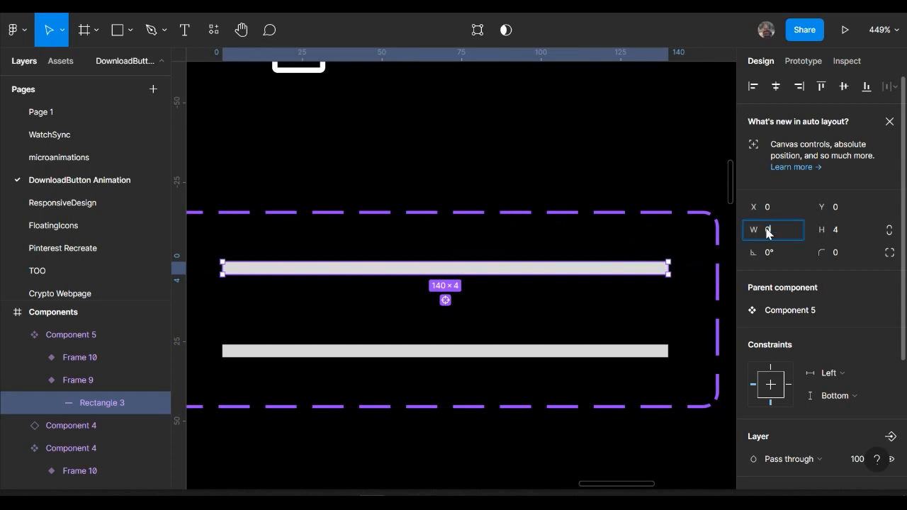
{"action": "type", "text": "1"}
{"action": "key", "text": "Return"}
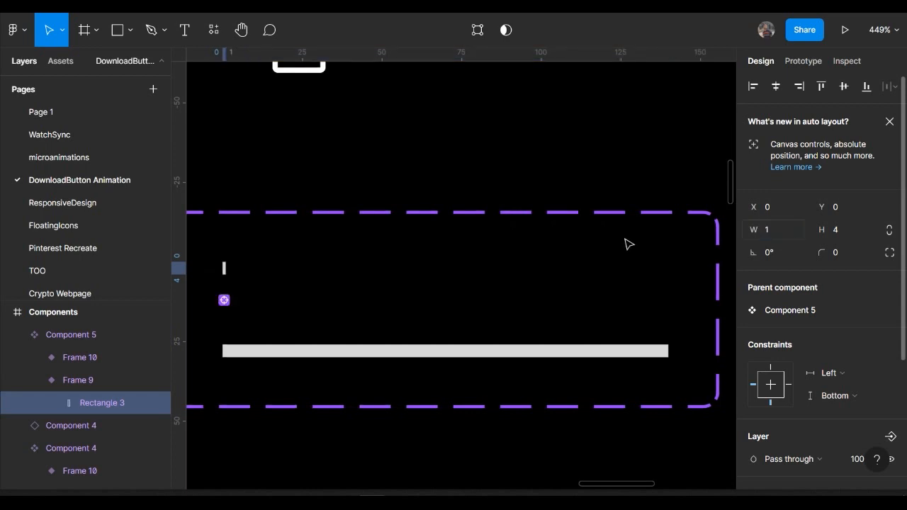
Connect the upper bar variant, Frame 9, to the lower variant, Frame 10, with a prototype interaction.
{"action": "left_click", "coordinate": [312, 324]}
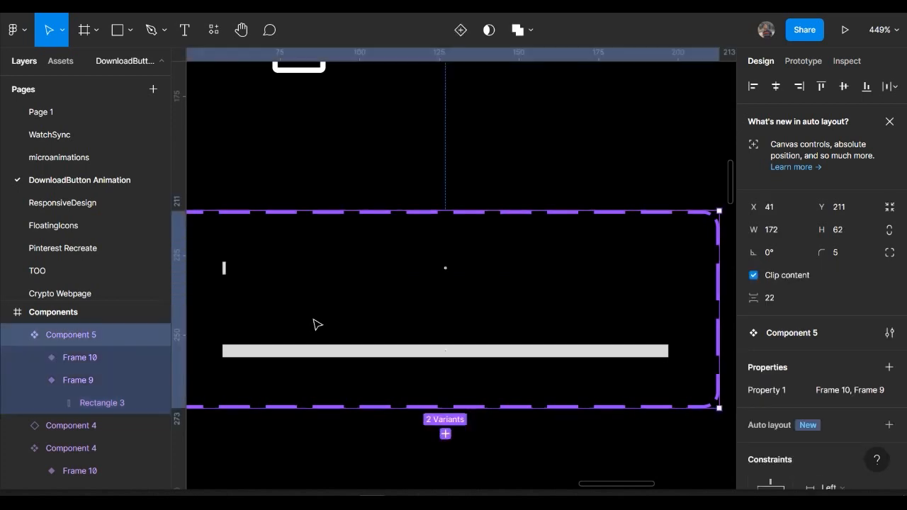
{"action": "left_click", "coordinate": [263, 274]}
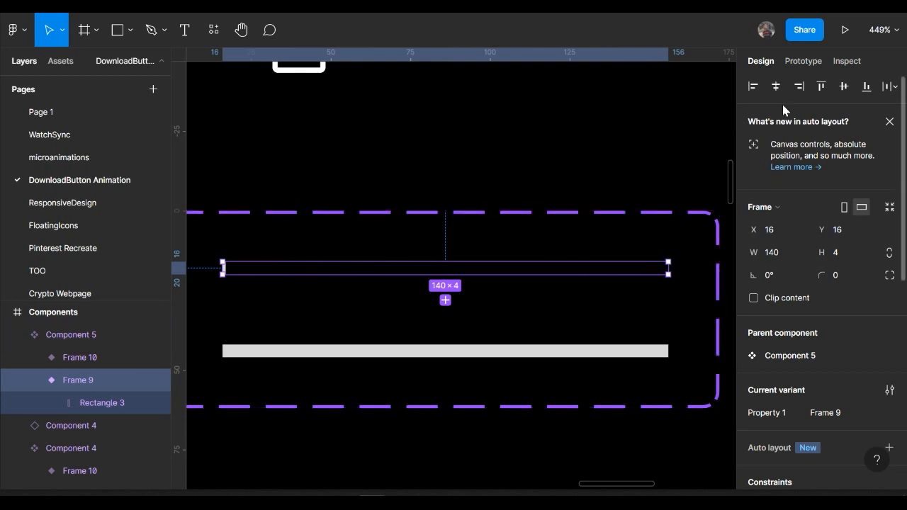
{"action": "left_click", "coordinate": [798, 63]}
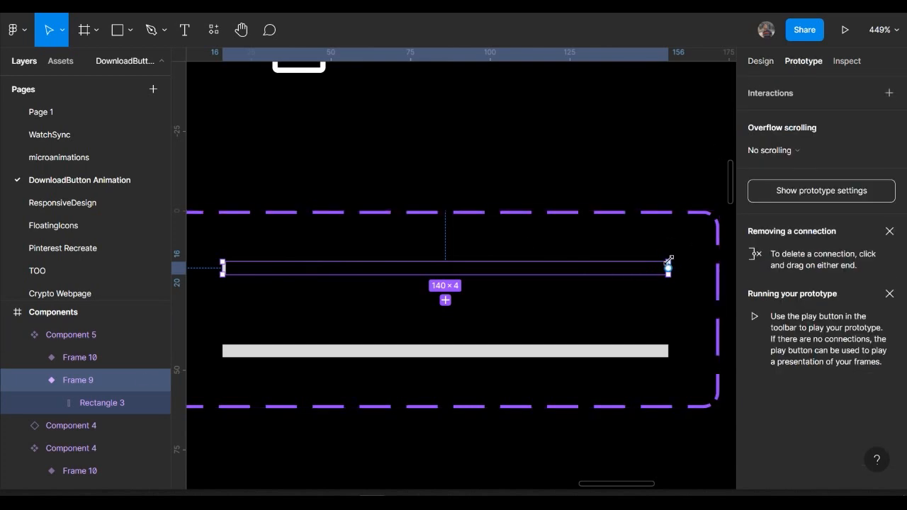
{"action": "left_click_drag", "start_coordinate": [669, 268], "coordinate": [496, 352]}
Trigger the Frame 9 interaction after a delay of 100 ms and set its Smart animate duration to 3000 ms.
{"action": "left_click", "coordinate": [635, 154]}
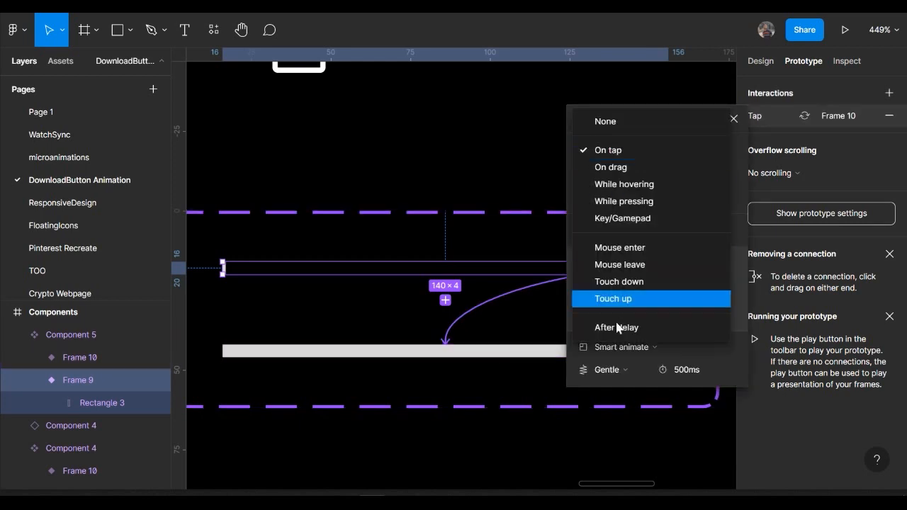
{"action": "left_click", "coordinate": [609, 327]}
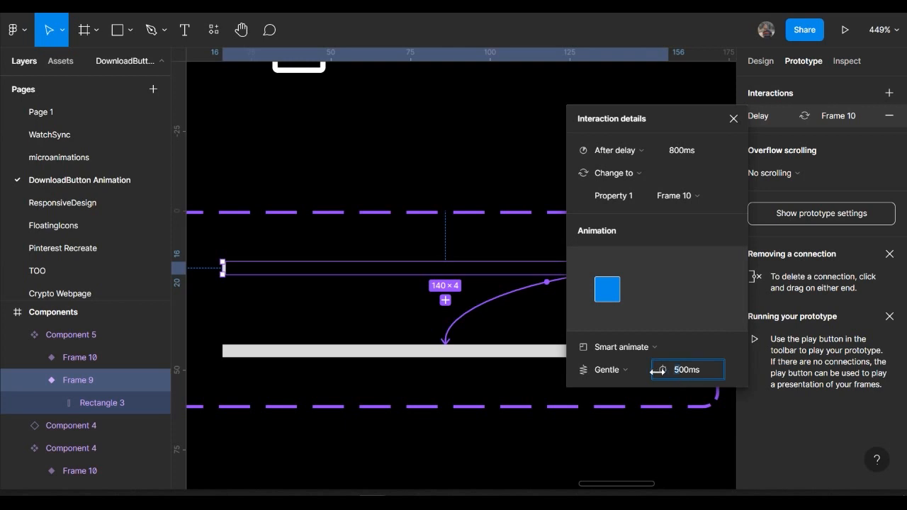
{"action": "key", "text": "Return"}
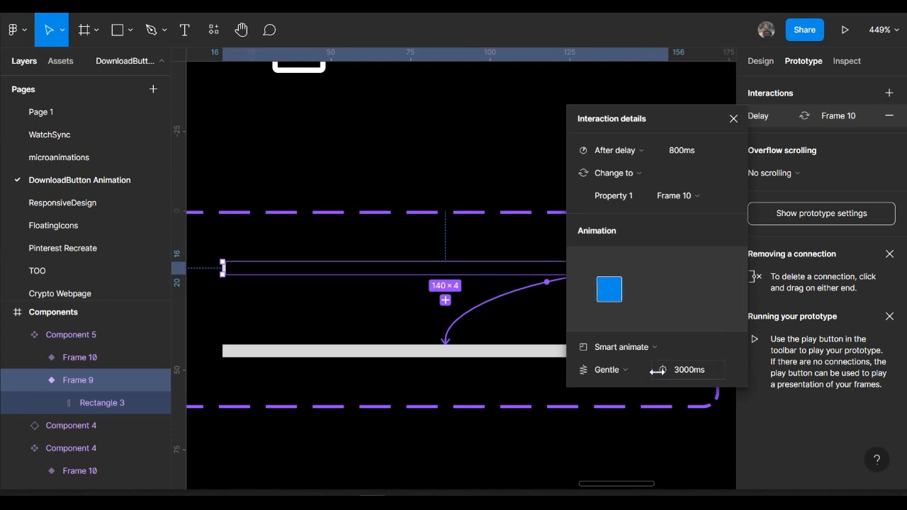
{"action": "left_click", "coordinate": [674, 150]}
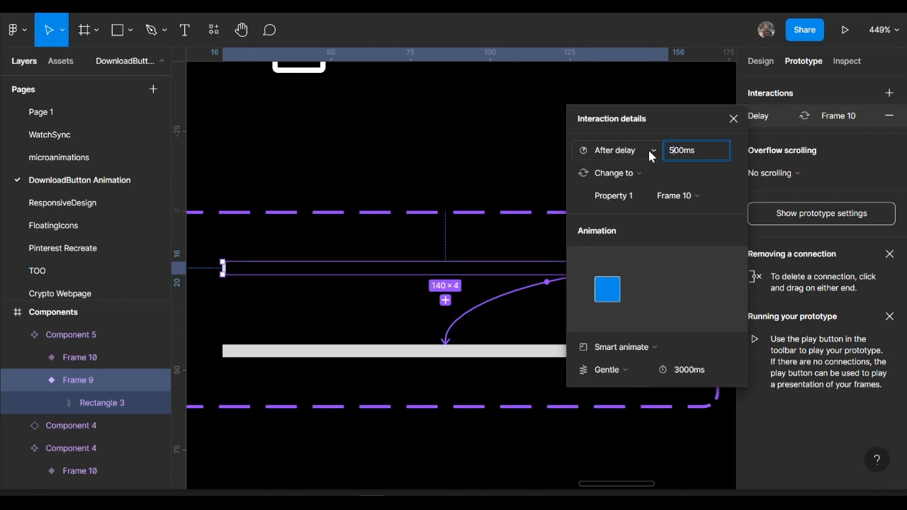
{"action": "key", "text": "BackSpace"}
{"action": "key", "text": "BackSpace"}
{"action": "type", "text": "10"}
{"action": "key", "text": "Return"}
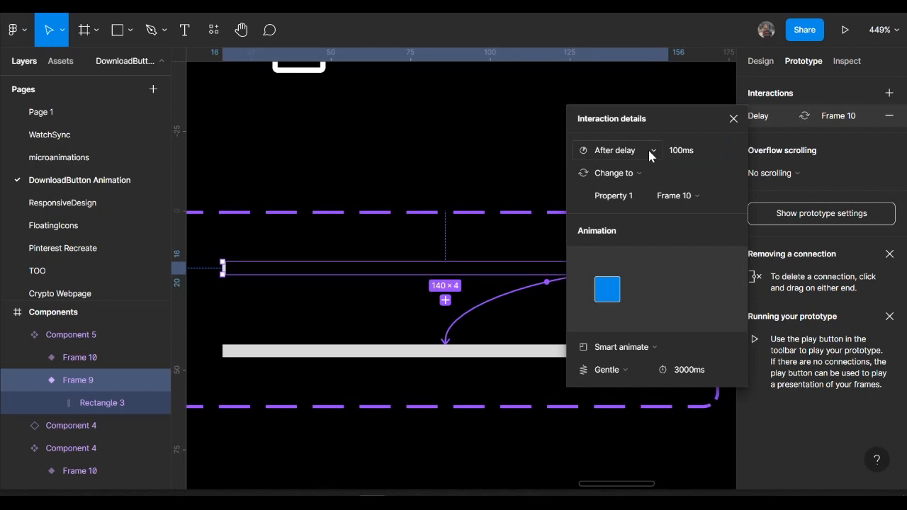
{"action": "left_click", "coordinate": [733, 118]}
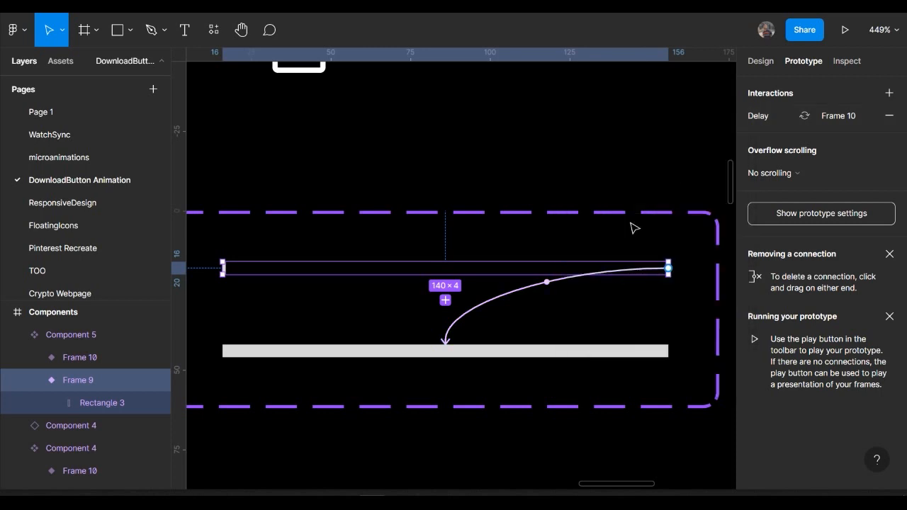
{"action": "left_click", "coordinate": [561, 350]}
{"action": "left_click", "coordinate": [561, 350]}
{"action": "left_click", "coordinate": [569, 288]}
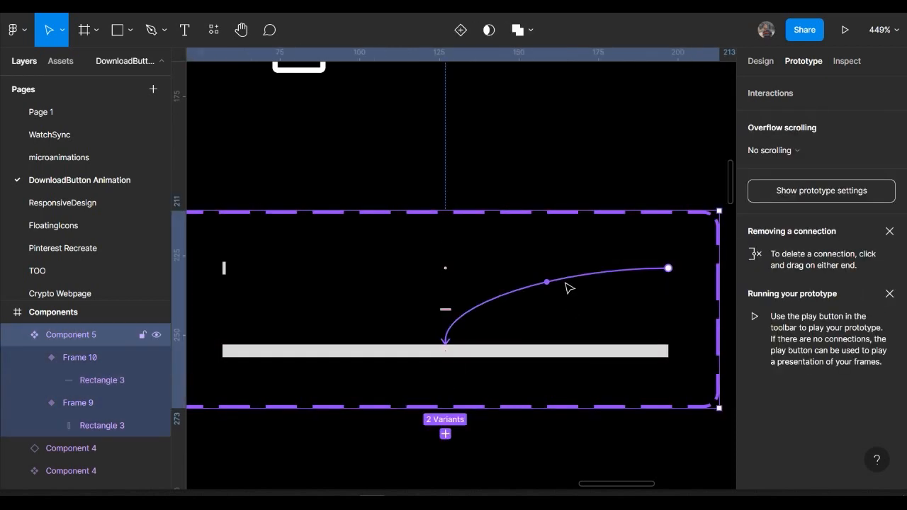
{"action": "left_click", "coordinate": [666, 354]}
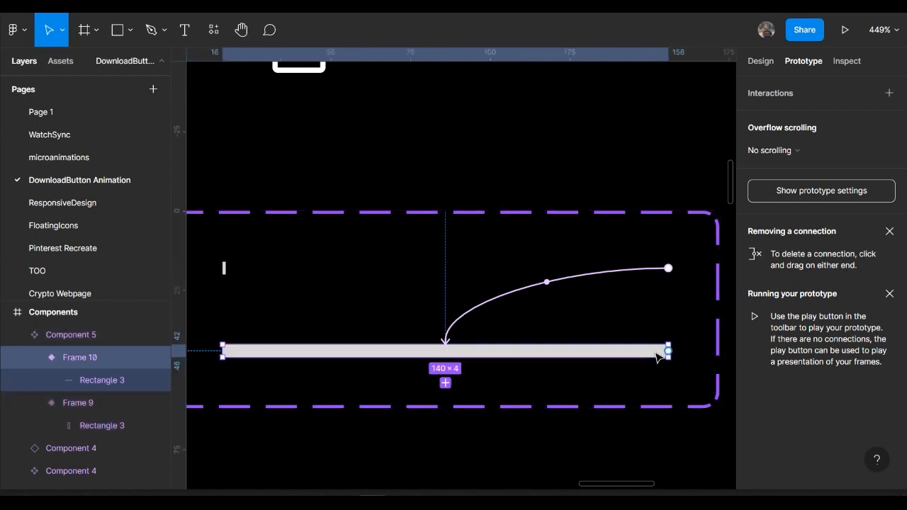
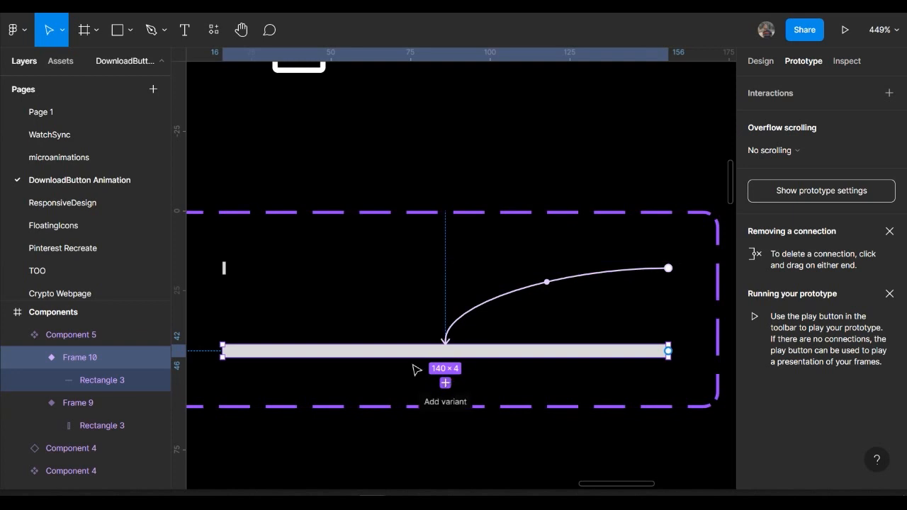
Place an instance of the progress-bar component in the Components frame below its component set, at about X 52, Y 301.
{"action": "scroll", "coordinate": [399, 358], "scroll_direction": "down", "scroll_amount": 5}
{"action": "scroll", "coordinate": [399, 360], "scroll_direction": "down", "scroll_amount": 5}
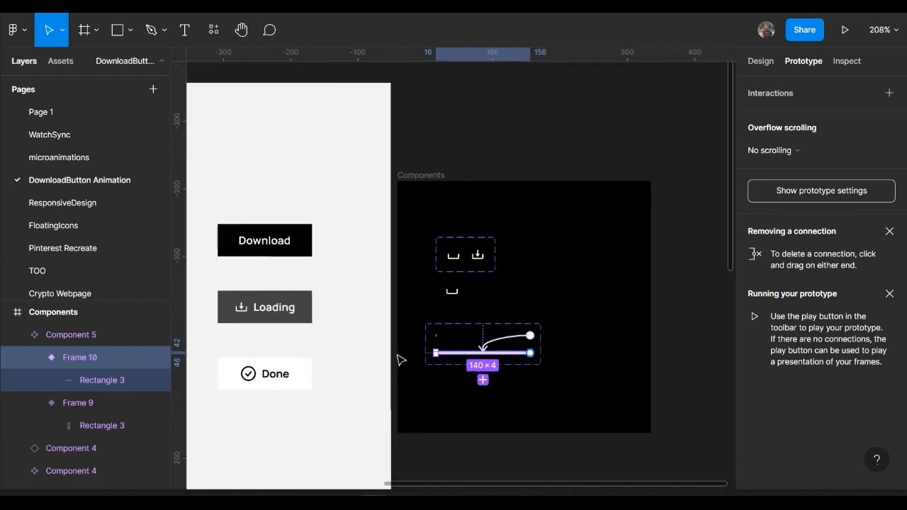
{"action": "scroll", "coordinate": [399, 360], "scroll_direction": "left", "scroll_amount": 3}
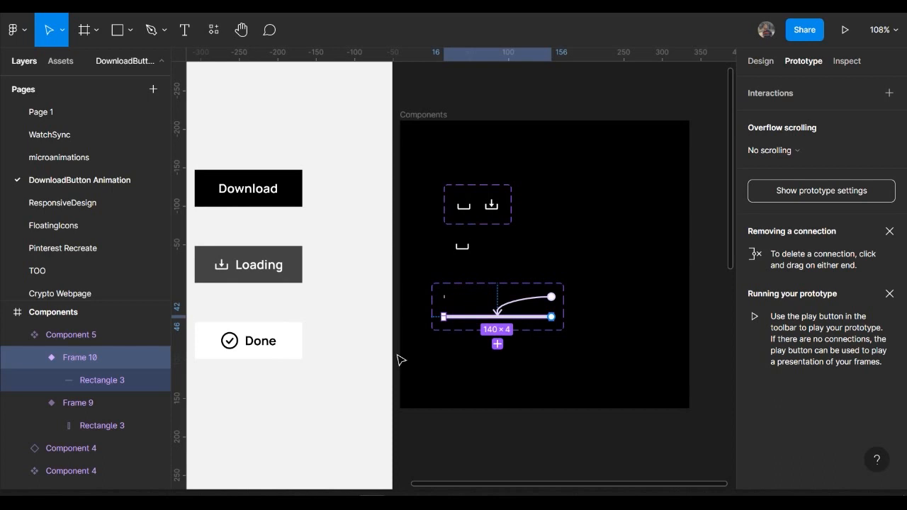
{"action": "left_click", "coordinate": [61, 61]}
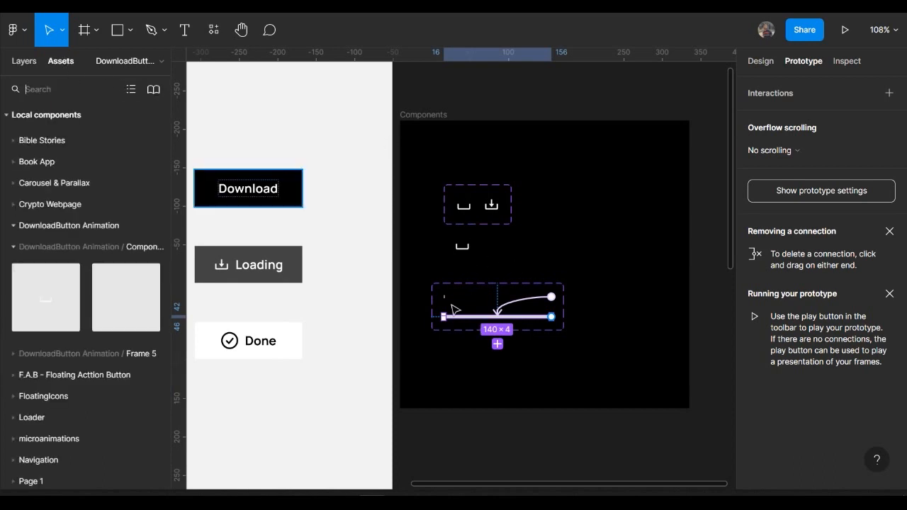
{"action": "left_click", "coordinate": [489, 297]}
{"action": "left_click_drag", "start_coordinate": [118, 296], "coordinate": [480, 359]}
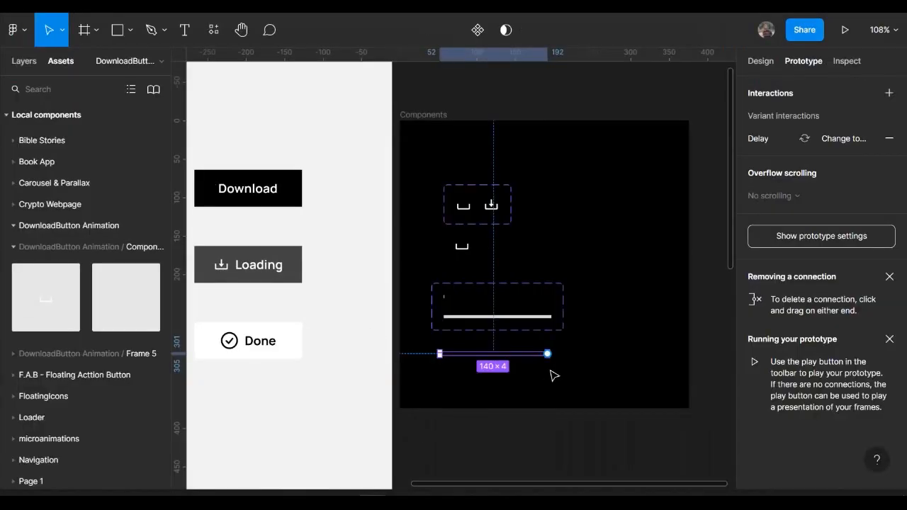
{"action": "left_click", "coordinate": [641, 282]}
Preview the Components frame as a prototype to watch the bar instance, and return to the design file.
{"action": "scroll", "coordinate": [563, 227], "scroll_direction": "up", "scroll_amount": 5}
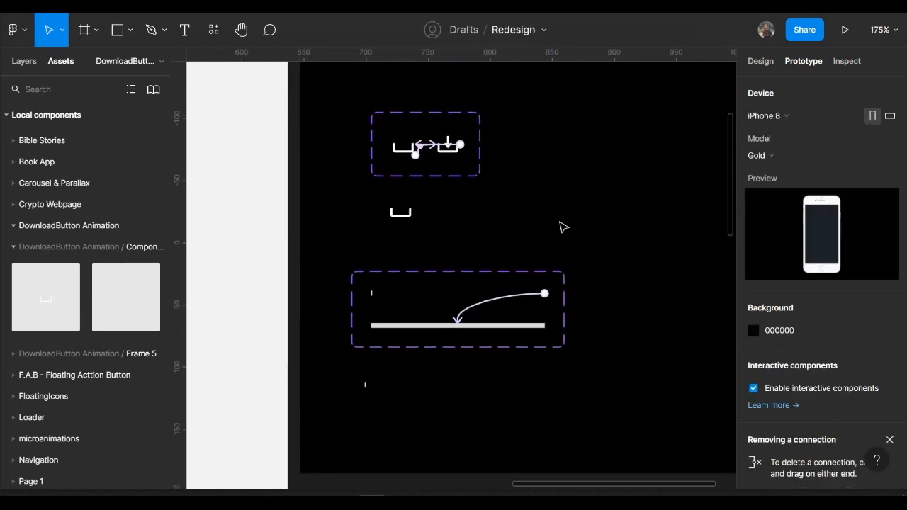
{"action": "left_click", "coordinate": [312, 80]}
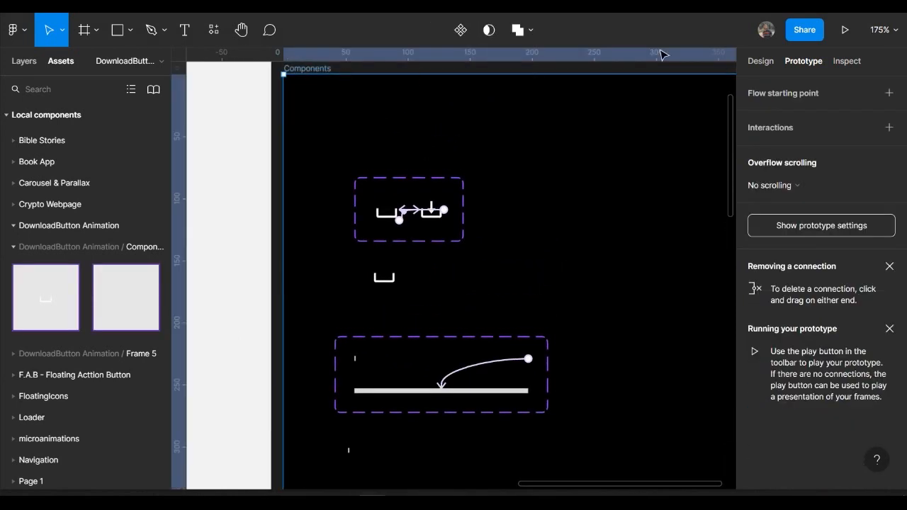
{"action": "left_click", "coordinate": [845, 32]}
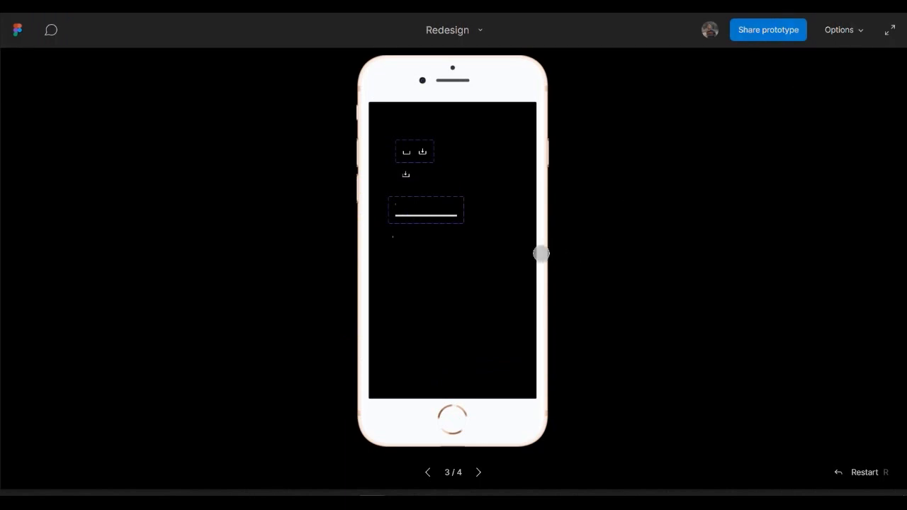
{"action": "key", "text": "Escape"}
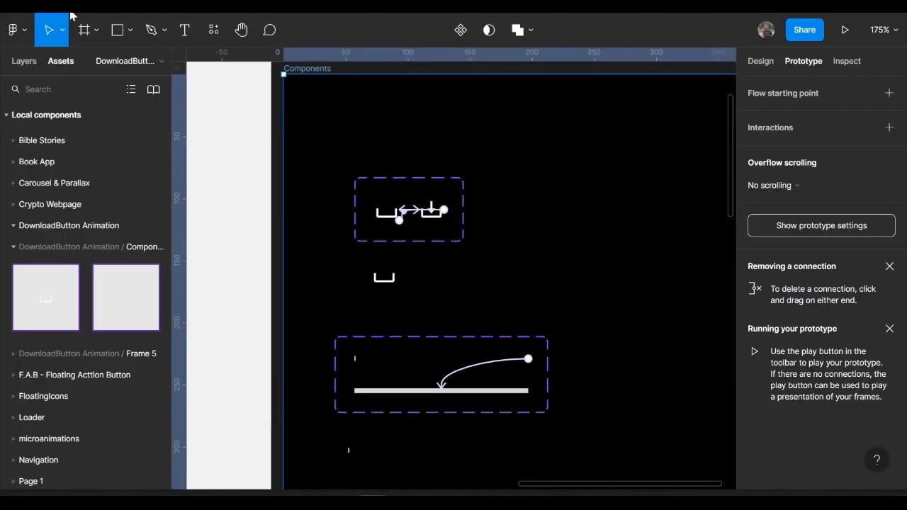
Review the interaction details of the bar's transition and replay the prototype preview of the Components frame.
{"action": "scroll", "coordinate": [304, 354], "scroll_direction": "down", "scroll_amount": 2}
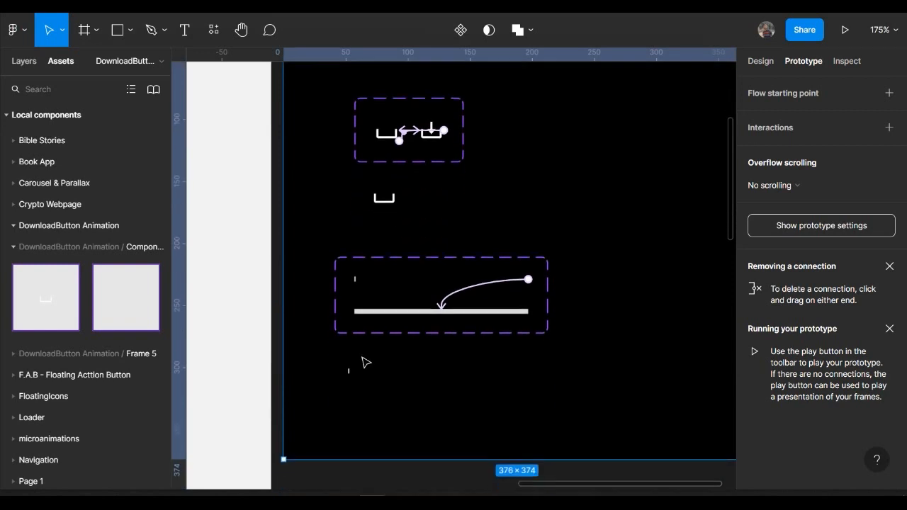
{"action": "left_click", "coordinate": [461, 292]}
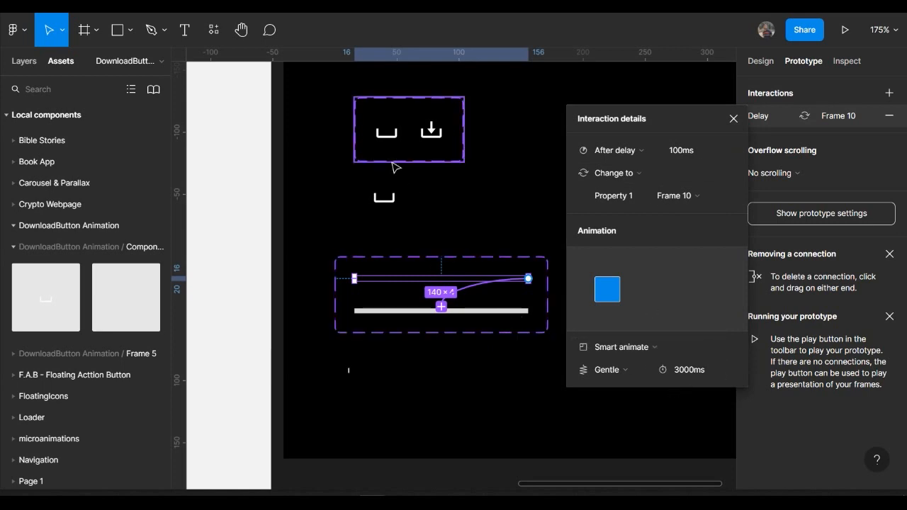
{"action": "key", "text": "ctrl+Tab"}
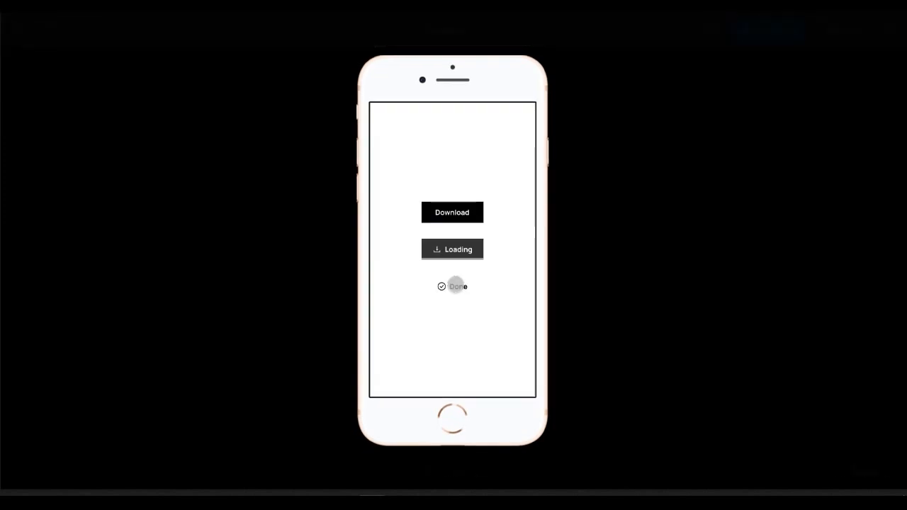
{"action": "key", "text": "ctrl+Tab"}
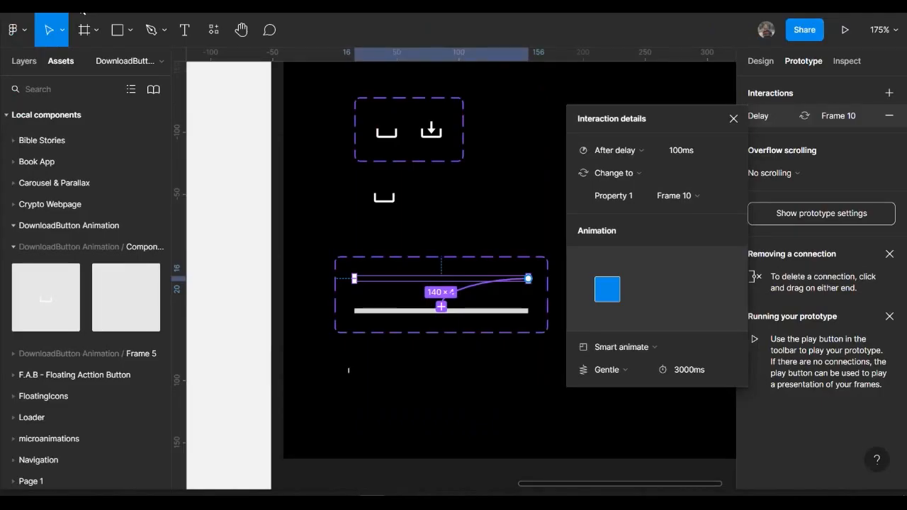
{"action": "scroll", "coordinate": [322, 134], "scroll_direction": "up", "scroll_amount": 3}
{"action": "left_click", "coordinate": [299, 82]}
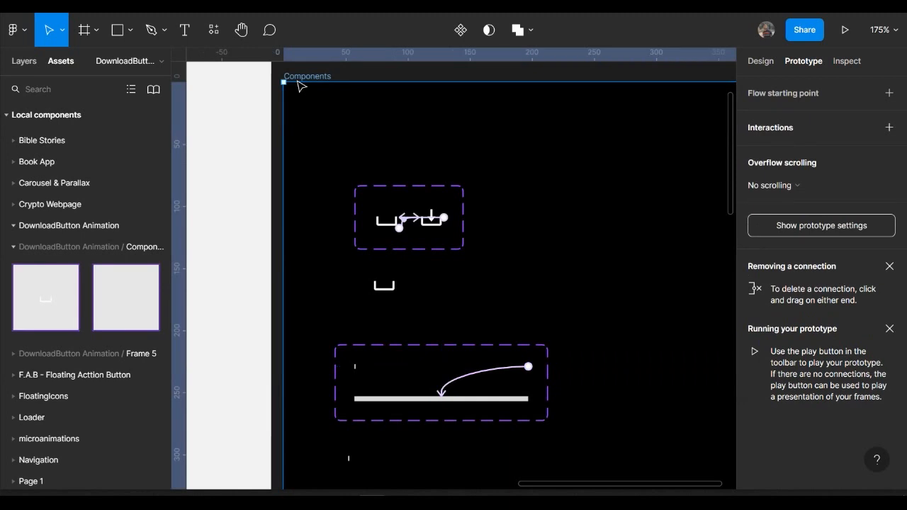
{"action": "left_click", "coordinate": [845, 30]}
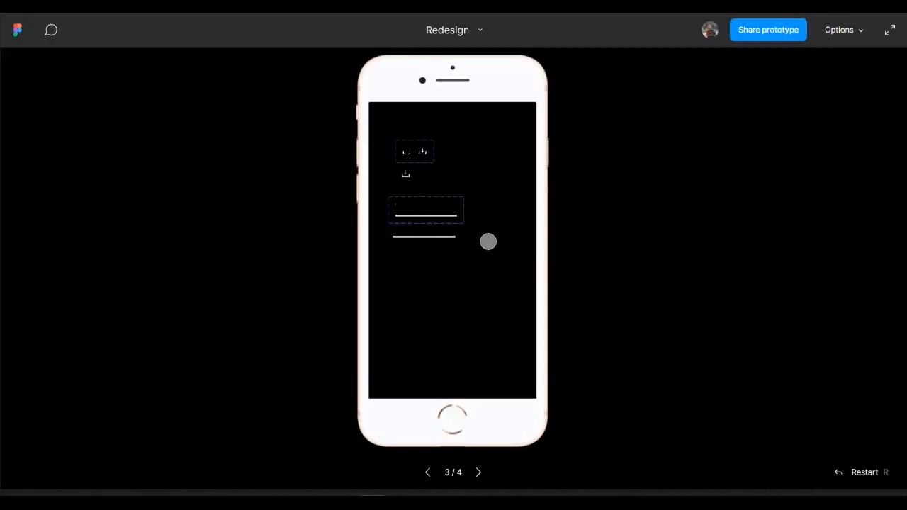
{"action": "left_click", "coordinate": [79, 13]}
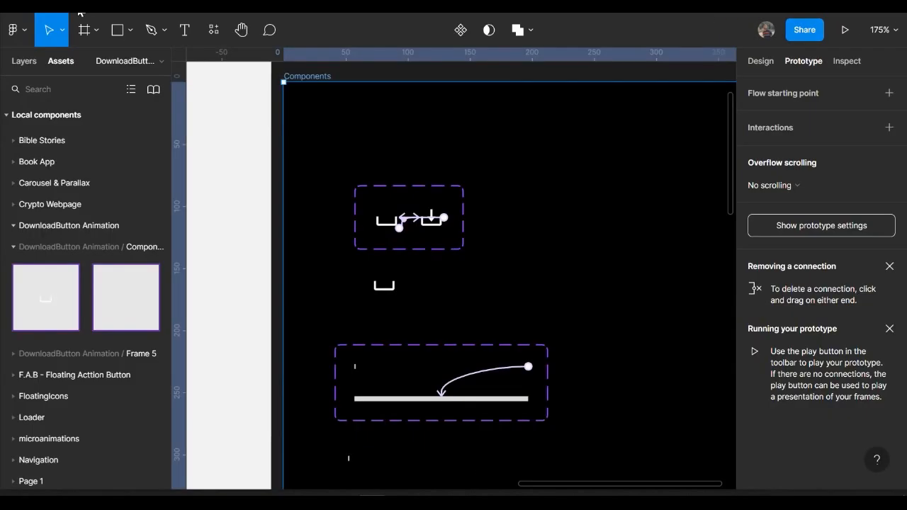
Set the animation curve of the Frame 9 to Frame 10 transition to Quick and check the prototype preview.
{"action": "scroll", "coordinate": [432, 405], "scroll_direction": "down", "scroll_amount": 1}
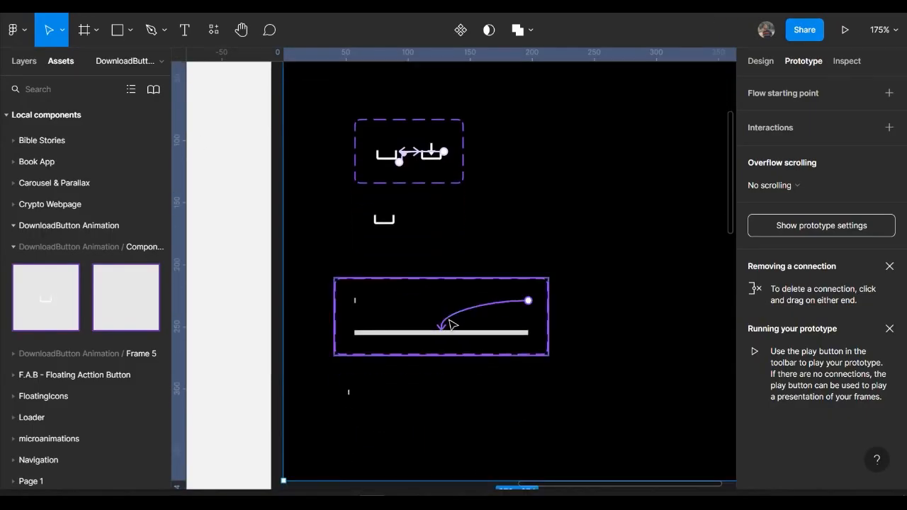
{"action": "left_click", "coordinate": [449, 327]}
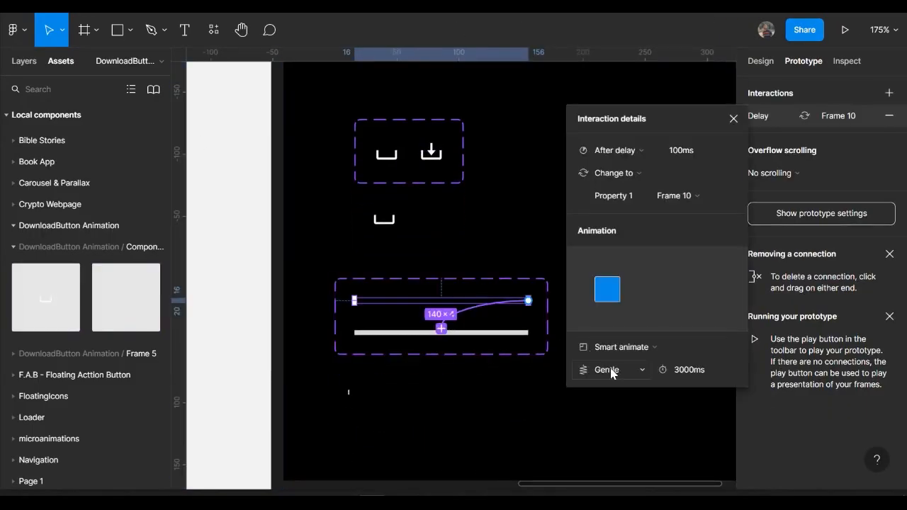
{"action": "left_click", "coordinate": [611, 370]}
{"action": "left_click", "coordinate": [622, 386]}
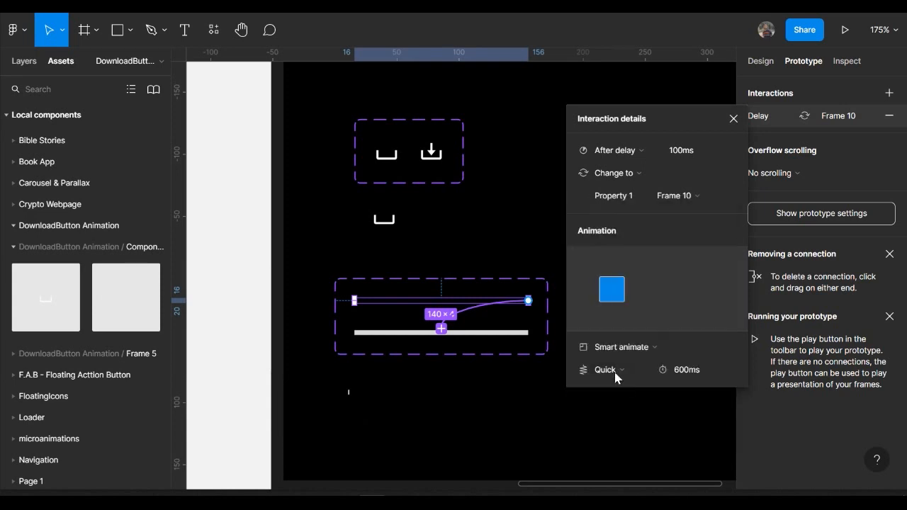
{"action": "key", "text": "ctrl+Tab"}
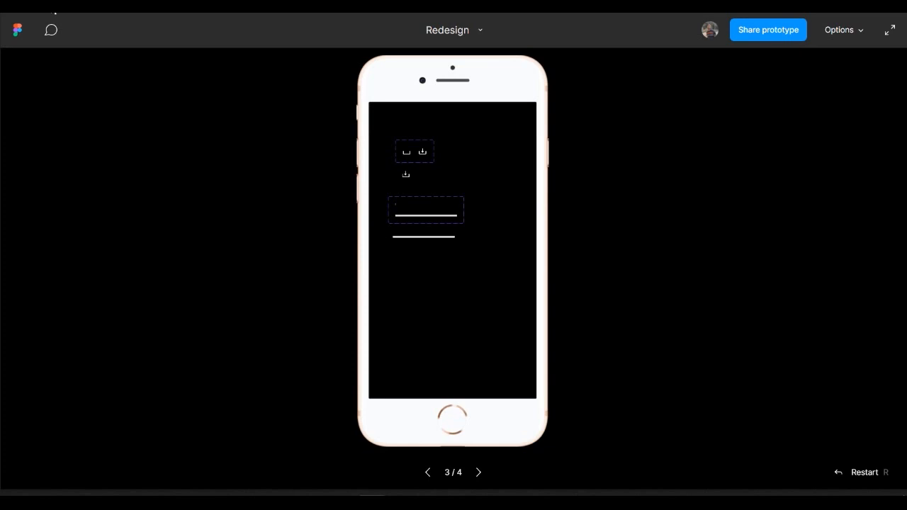
{"action": "key", "text": "ctrl+Tab"}
Add a flow starting point to the Components frame and play that flow in the prototype preview.
{"action": "scroll", "coordinate": [277, 234], "scroll_direction": "up", "scroll_amount": 5}
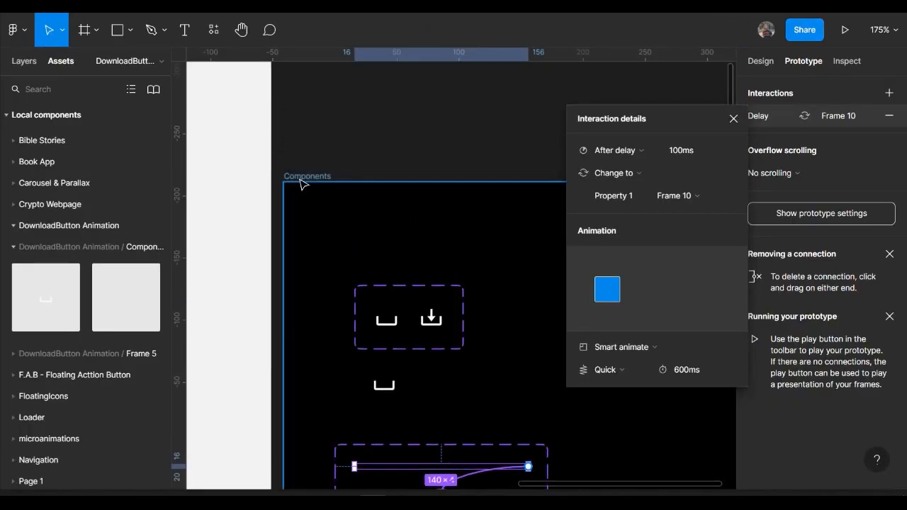
{"action": "left_click", "coordinate": [301, 184]}
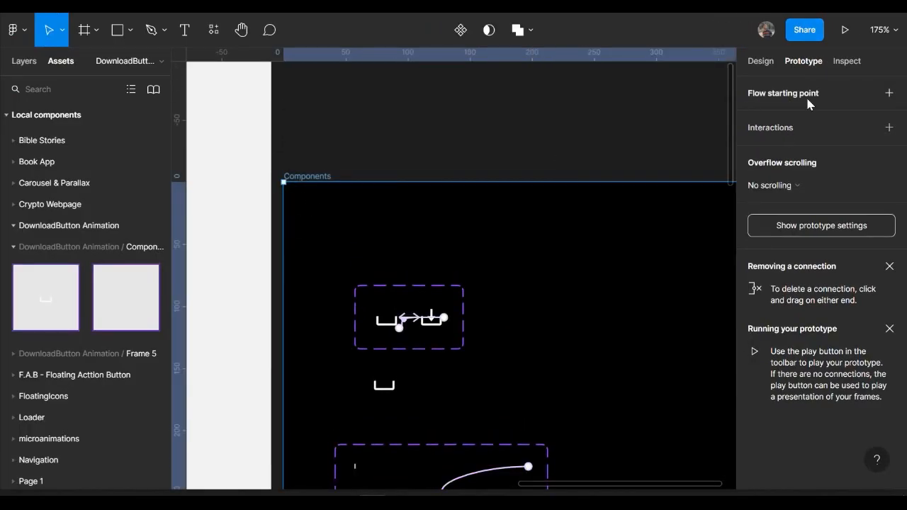
{"action": "left_click", "coordinate": [889, 93]}
{"action": "left_click", "coordinate": [276, 189]}
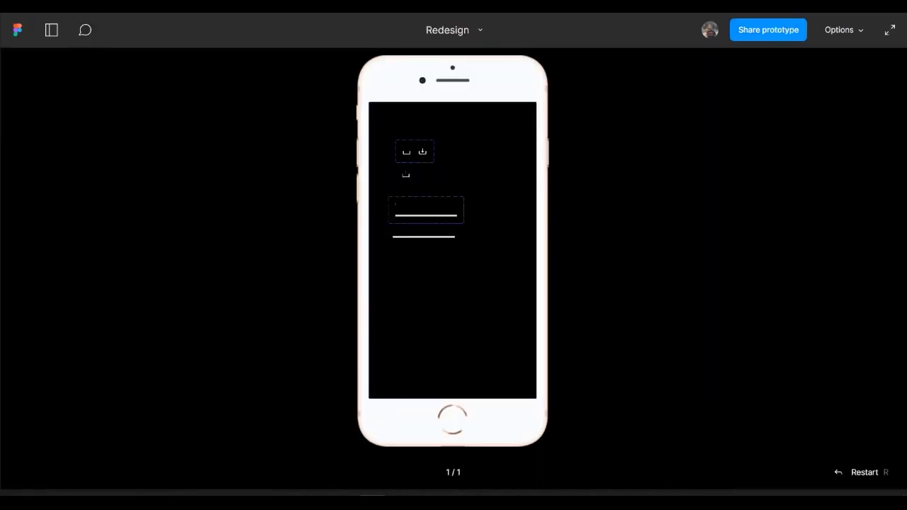
{"action": "key", "text": "ctrl+shift+Tab"}
{"action": "scroll", "coordinate": [353, 365], "scroll_direction": "down", "scroll_amount": 3}
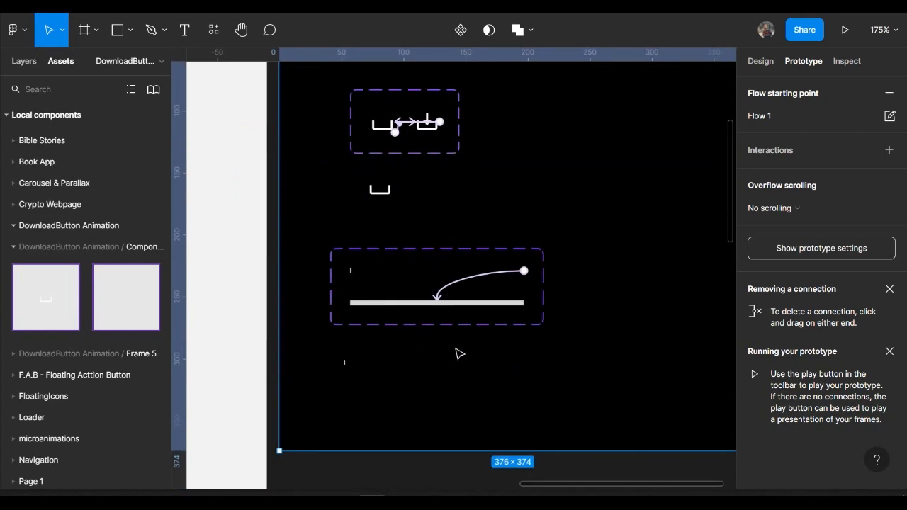
Set the animation curve of the bar's Frame 9 to Frame 10 transition to Ease in and out and check the prototype preview.
{"action": "left_click", "coordinate": [448, 294]}
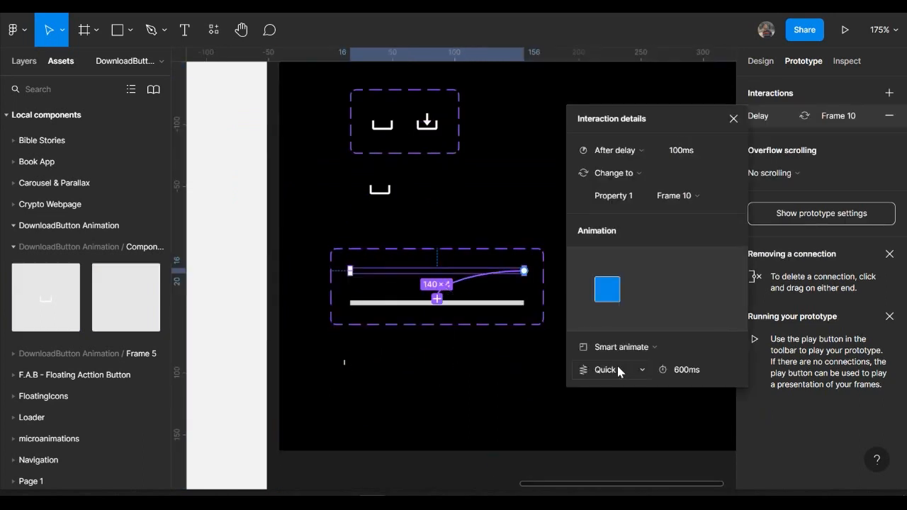
{"action": "left_click", "coordinate": [616, 364]}
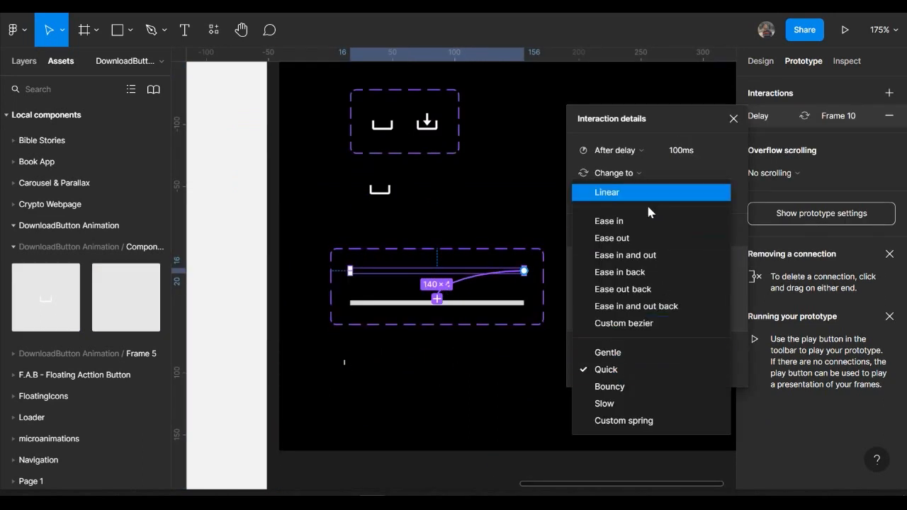
{"action": "left_click", "coordinate": [650, 259]}
{"action": "key", "text": "ctrl+alt+Return"}
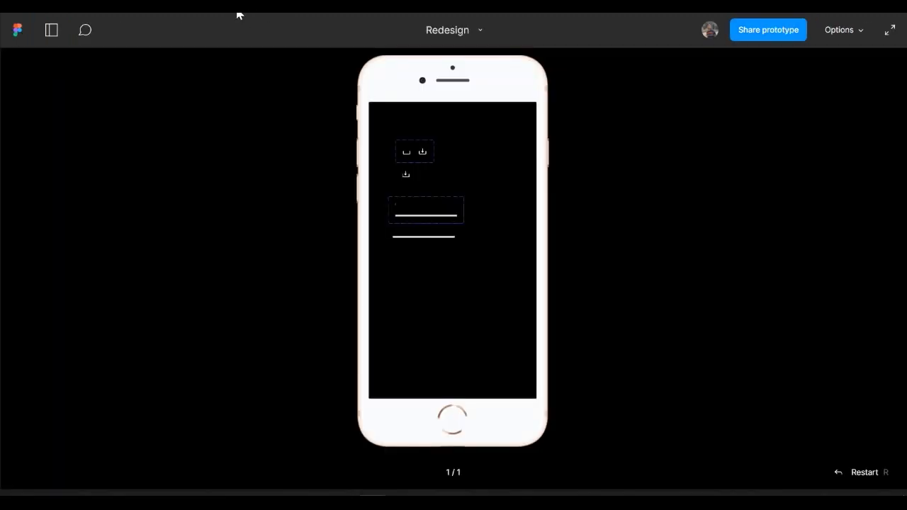
{"action": "left_click", "coordinate": [97, 7]}
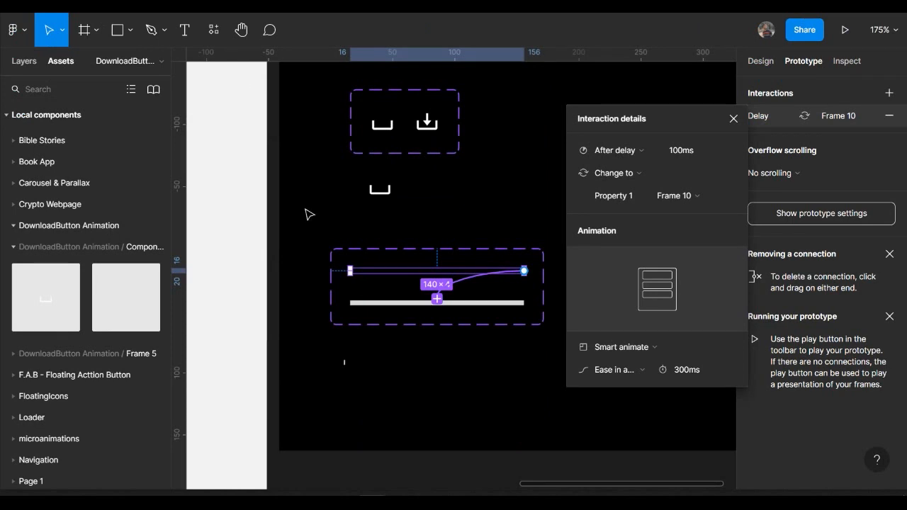
Replay the prototype preview of the Components frame to watch the bar's eased animation, and return to the design file.
{"action": "key", "text": "ctrl+alt+Return"}
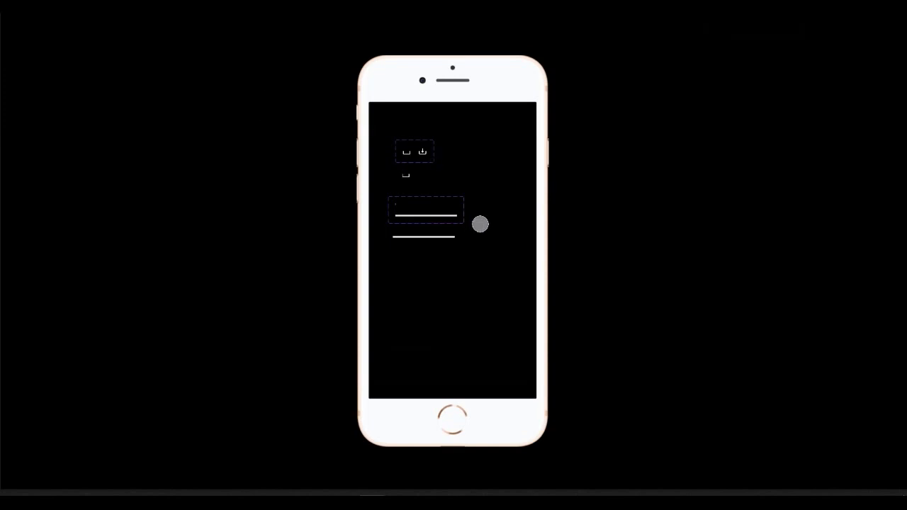
{"action": "left_click", "coordinate": [386, 144]}
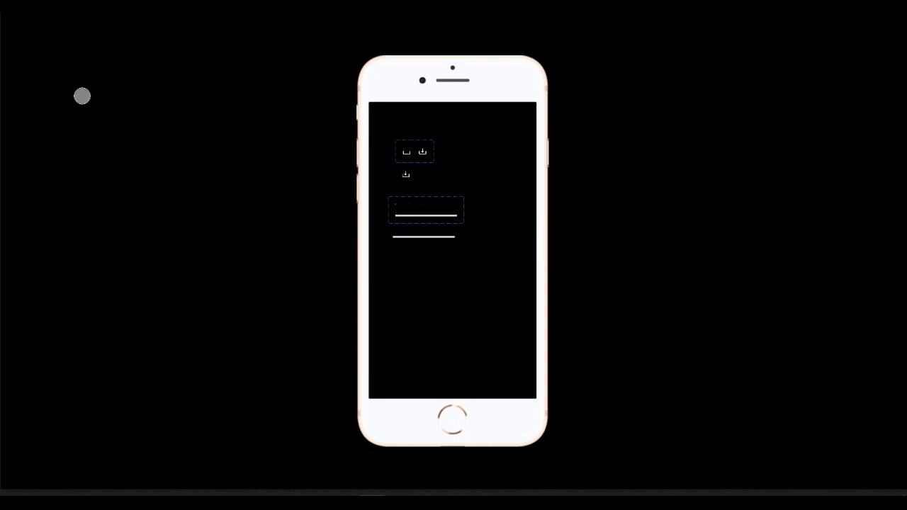
{"action": "left_click", "coordinate": [82, 12]}
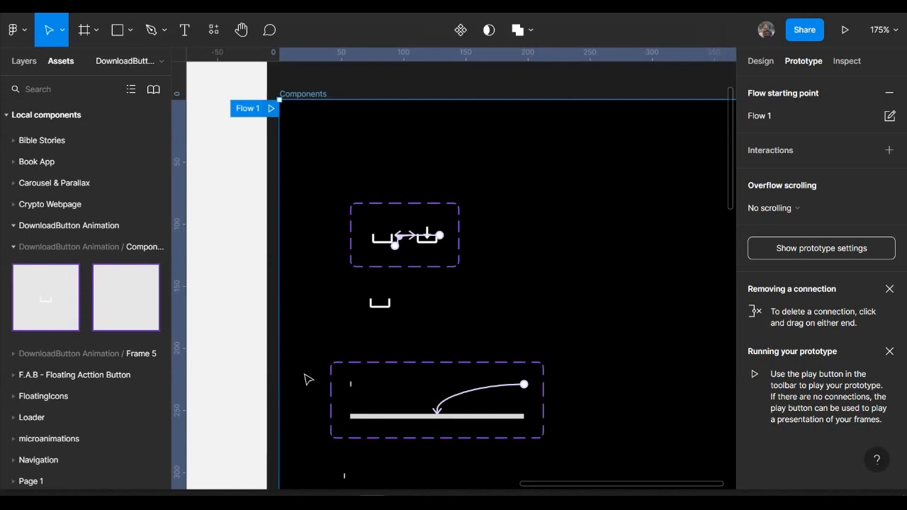
Set the duration of the bar's Smart animate transition to 3000 ms and watch it in the prototype preview.
{"action": "scroll", "coordinate": [425, 354], "scroll_direction": "down", "scroll_amount": 3}
{"action": "left_click", "coordinate": [447, 340]}
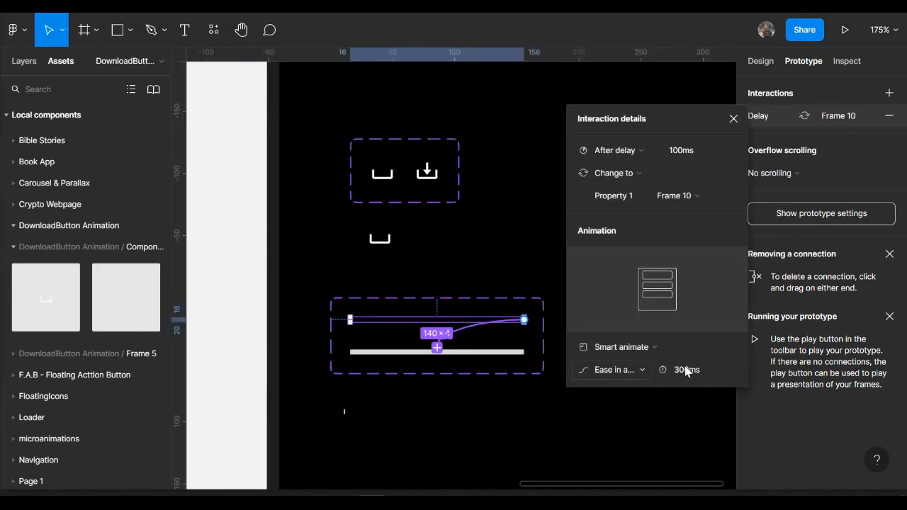
{"action": "left_click", "coordinate": [685, 370]}
{"action": "type", "text": "30"}
{"action": "key", "text": "Return"}
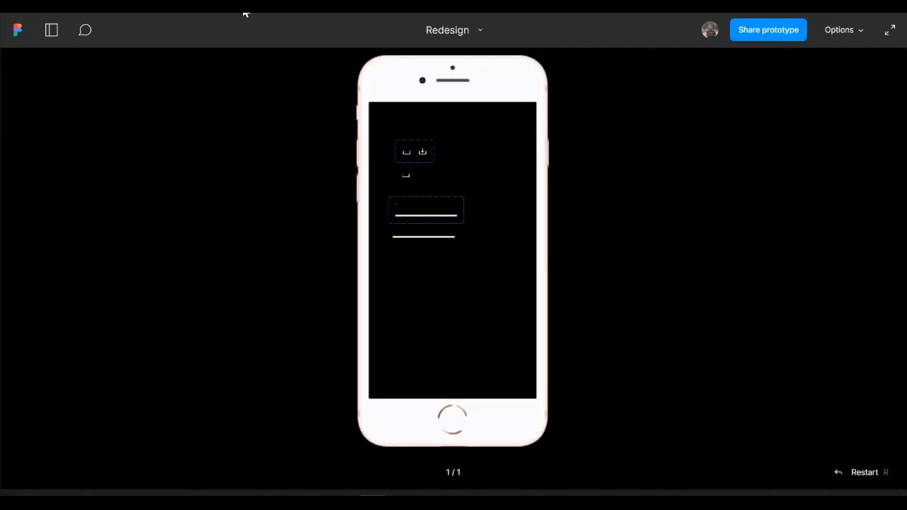
{"action": "left_click", "coordinate": [461, 284]}
{"action": "left_click", "coordinate": [66, 12]}
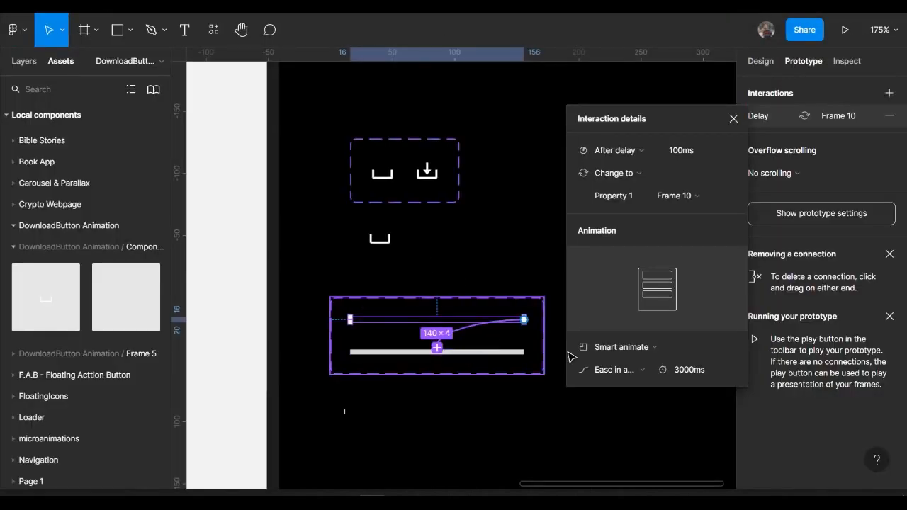
Copy the circle-check icon from the Done button on the iPhone 8 - 2 frame.
{"action": "scroll", "coordinate": [516, 378], "scroll_direction": "down", "scroll_amount": 5}
{"action": "scroll", "coordinate": [517, 379], "scroll_direction": "left", "scroll_amount": 3}
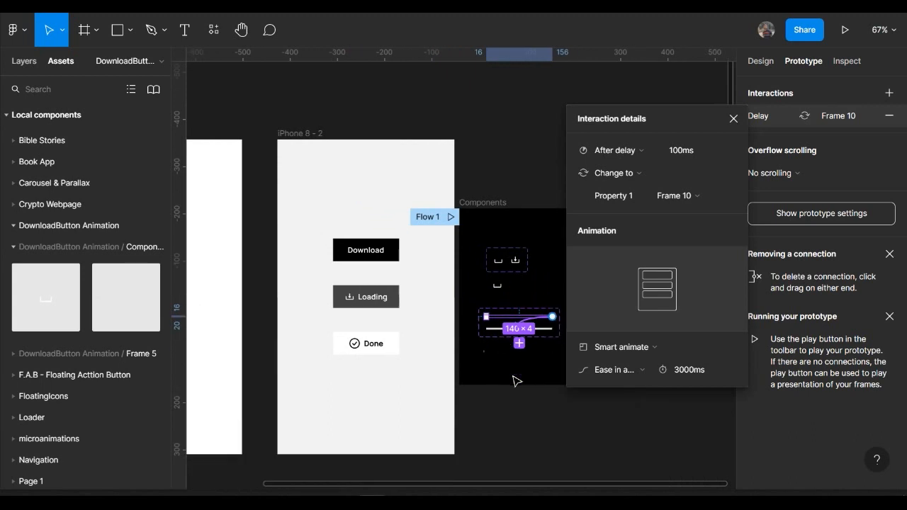
{"action": "scroll", "coordinate": [387, 353], "scroll_direction": "up", "scroll_amount": 3}
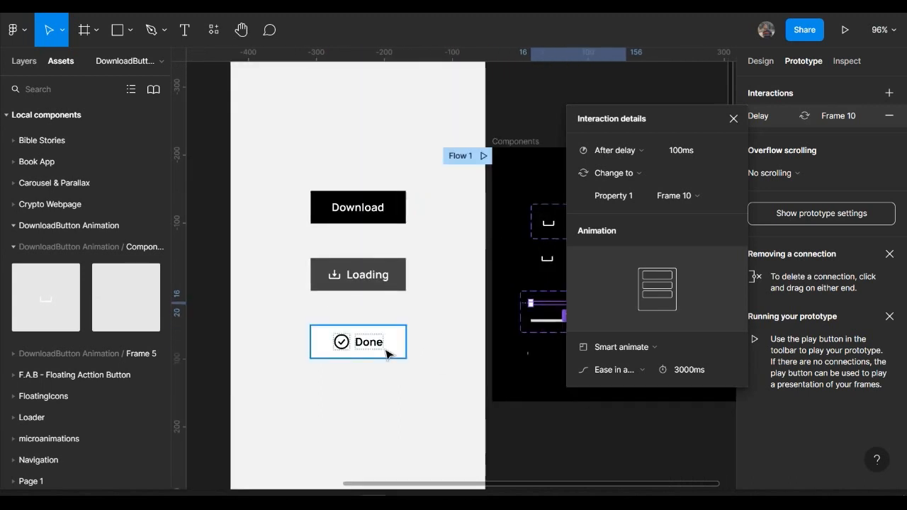
{"action": "scroll", "coordinate": [387, 352], "scroll_direction": "up", "scroll_amount": 3}
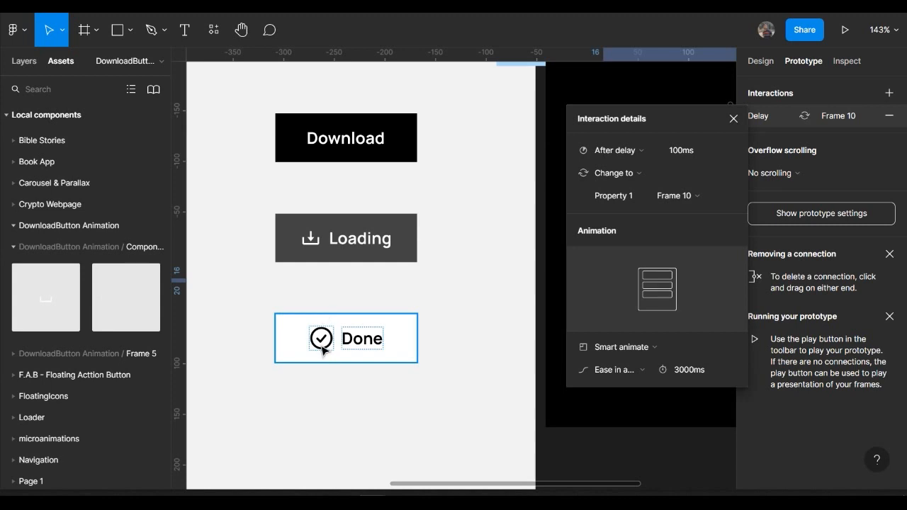
{"action": "left_click", "coordinate": [322, 348]}
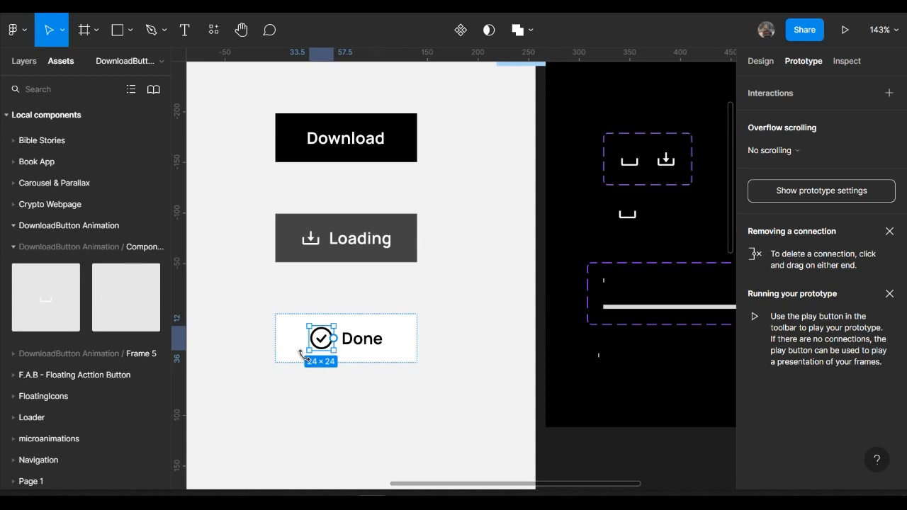
{"action": "scroll", "coordinate": [481, 268], "scroll_direction": "right", "scroll_amount": 5}
Try to paste the circle-check icon as a replacement on the Components frame, and undo it.
{"action": "right_click", "coordinate": [547, 158]}
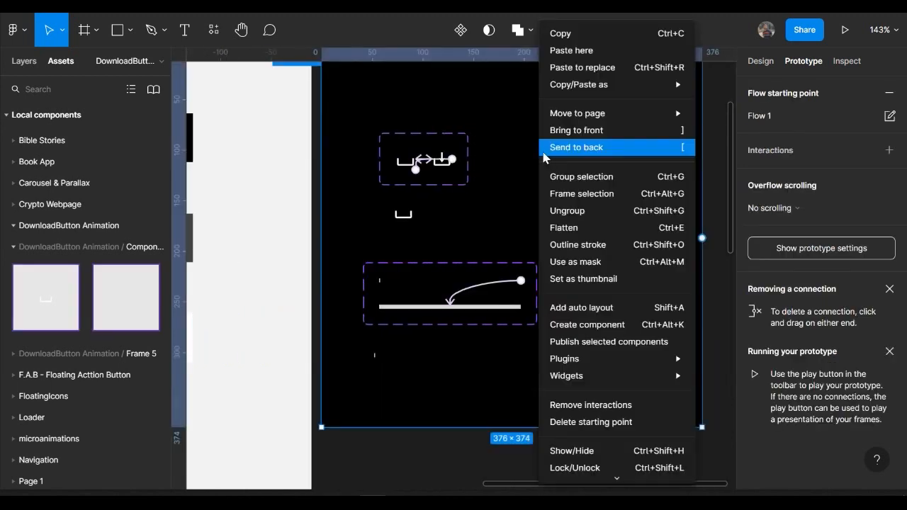
{"action": "left_click", "coordinate": [601, 68]}
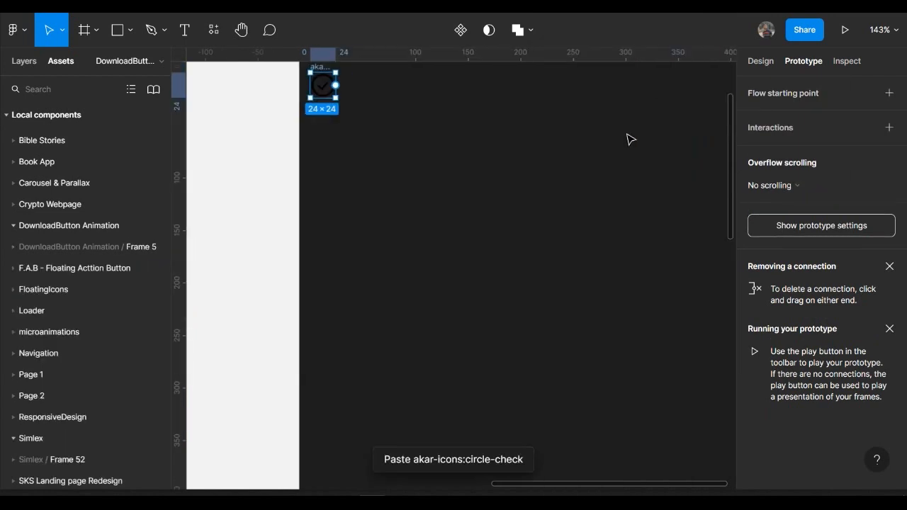
{"action": "key", "text": "ctrl+z"}
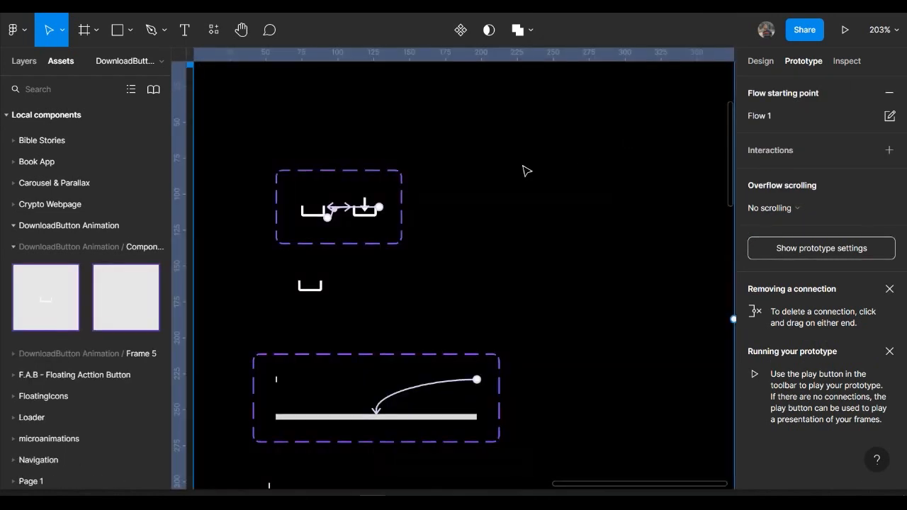
Paste the copied circle-check icon into the empty area of the Components frame beside the download-icon component.
{"action": "right_click", "coordinate": [509, 189]}
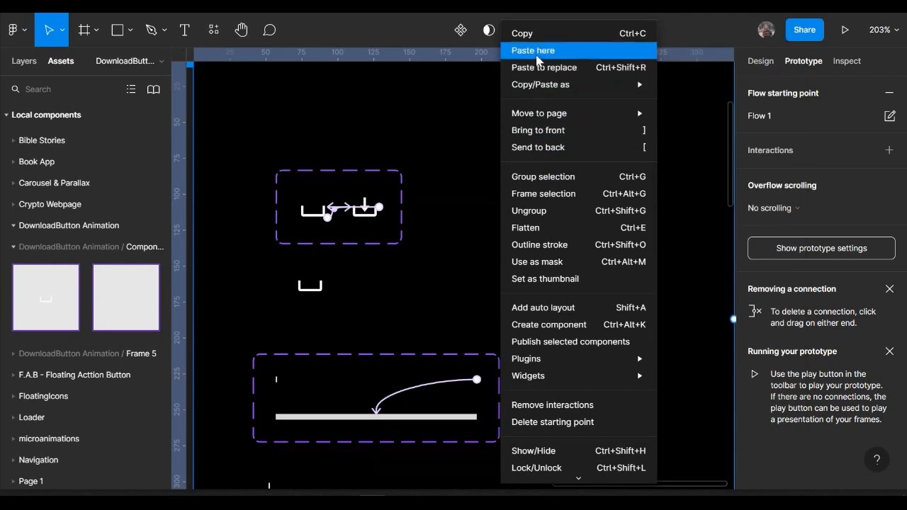
{"action": "left_click", "coordinate": [538, 50]}
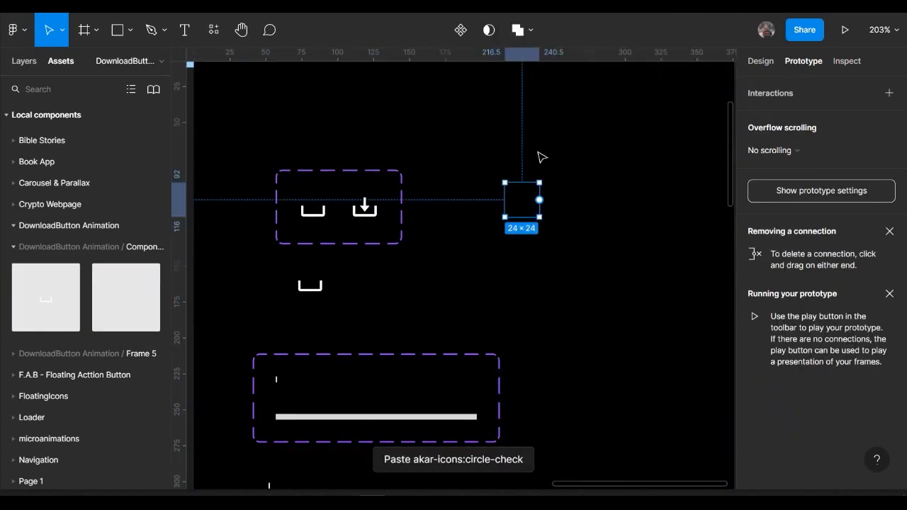
{"action": "left_click", "coordinate": [761, 62]}
{"action": "left_click", "coordinate": [554, 227]}
Draw a frame around the pasted check icon, fill it with FFFFFF and enlarge it to about 193 × 130.
{"action": "scroll", "coordinate": [552, 225], "scroll_direction": "right", "scroll_amount": 3}
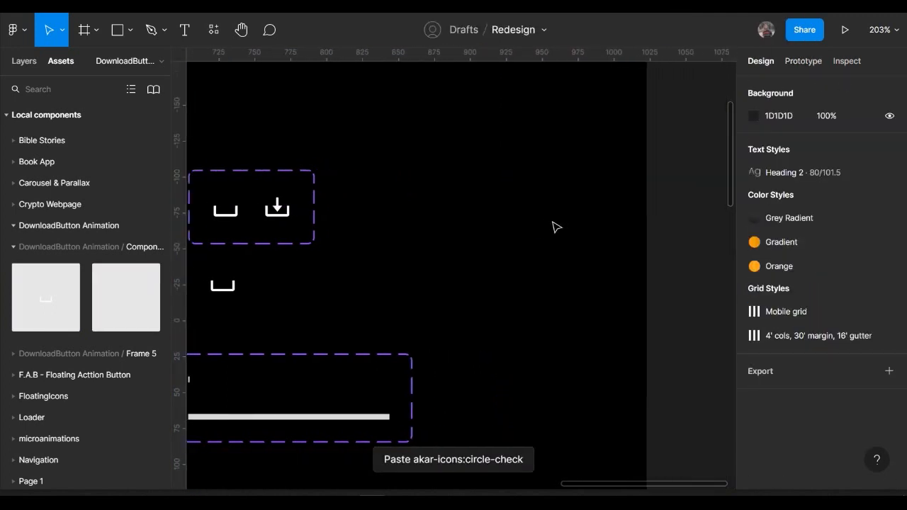
{"action": "scroll", "coordinate": [553, 225], "scroll_direction": "up", "scroll_amount": 2}
{"action": "left_click", "coordinate": [80, 27]}
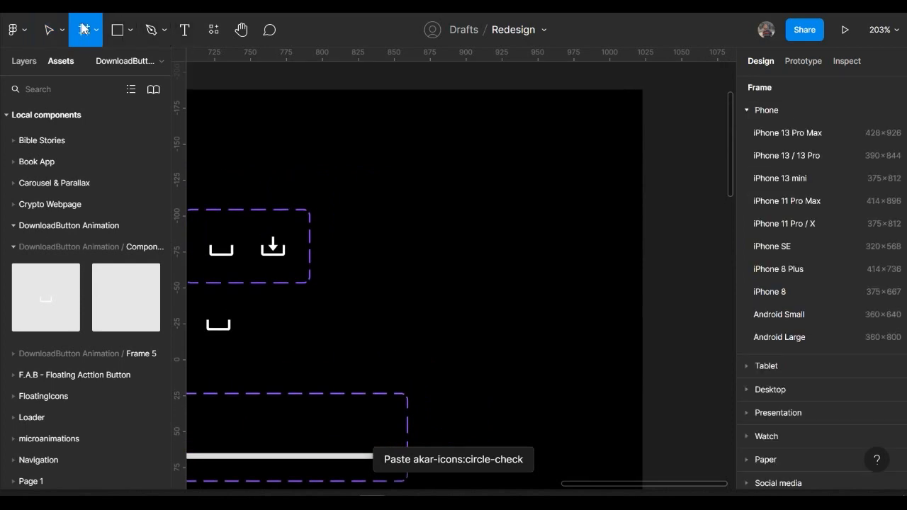
{"action": "left_click_drag", "start_coordinate": [614, 149], "coordinate": [365, 306]}
{"action": "scroll", "coordinate": [783, 269], "scroll_direction": "down", "scroll_amount": 5}
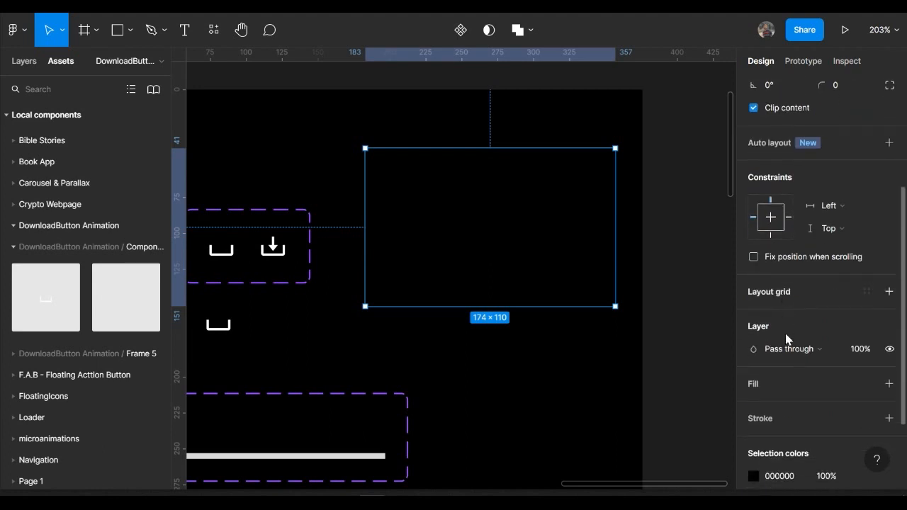
{"action": "left_click", "coordinate": [784, 387]}
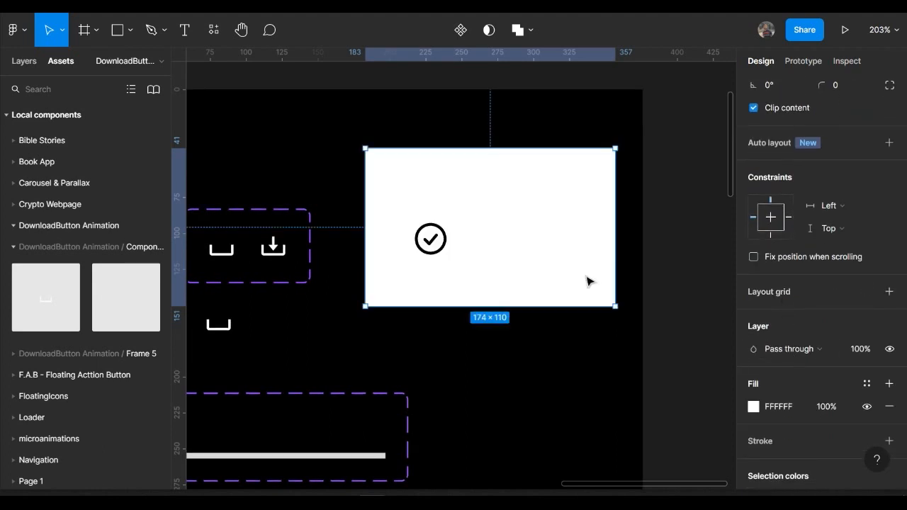
{"action": "left_click_drag", "start_coordinate": [615, 305], "coordinate": [642, 334]}
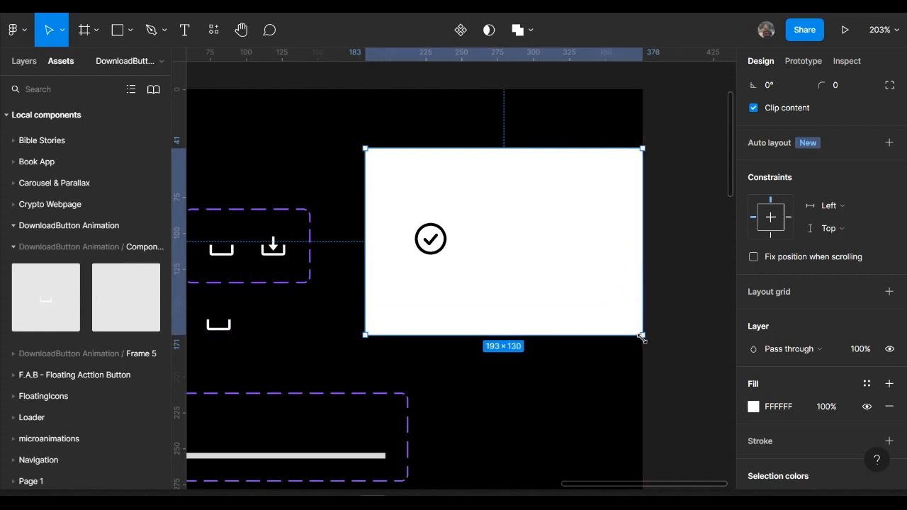
Try duplicating the circle-check icon beside the original in the white frame, and delete the duplicate.
{"action": "left_click", "coordinate": [432, 243]}
{"action": "scroll", "coordinate": [431, 242], "scroll_direction": "up", "scroll_amount": 4}
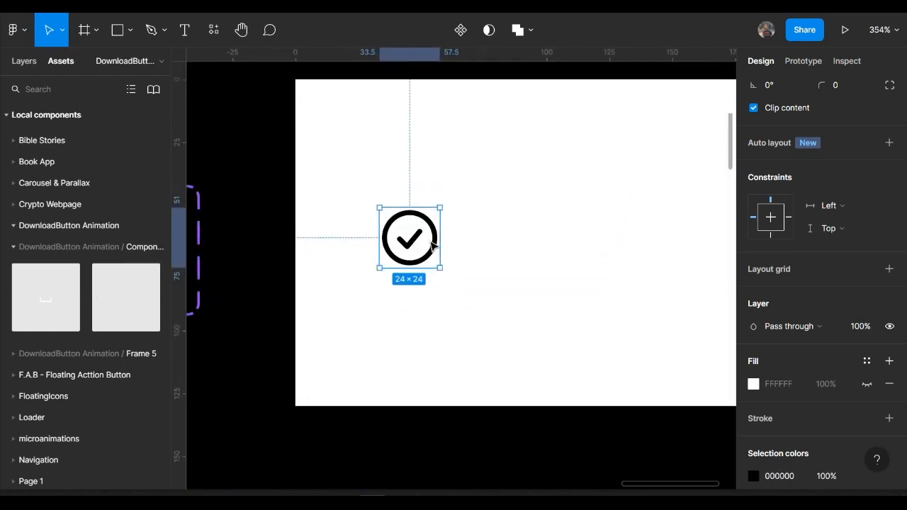
{"action": "scroll", "coordinate": [431, 245], "scroll_direction": "right", "scroll_amount": 2}
{"action": "left_click_drag", "start_coordinate": [394, 245], "coordinate": [498, 245]}
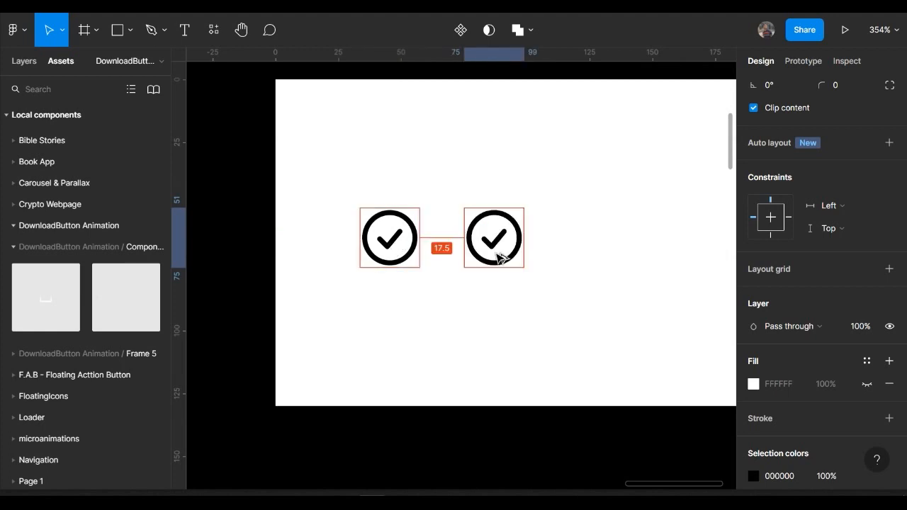
{"action": "left_click", "coordinate": [392, 244]}
{"action": "left_click", "coordinate": [36, 62]}
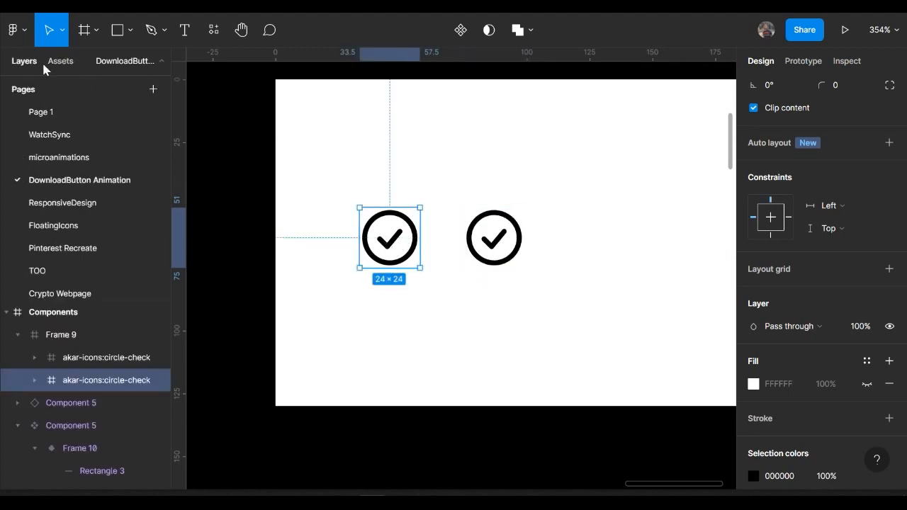
{"action": "left_click", "coordinate": [479, 242]}
{"action": "key", "text": "Delete"}
Wrap the akar-icons:circle-check icon inside the white frame in its own 24 × 24 frame.
{"action": "left_click", "coordinate": [392, 221]}
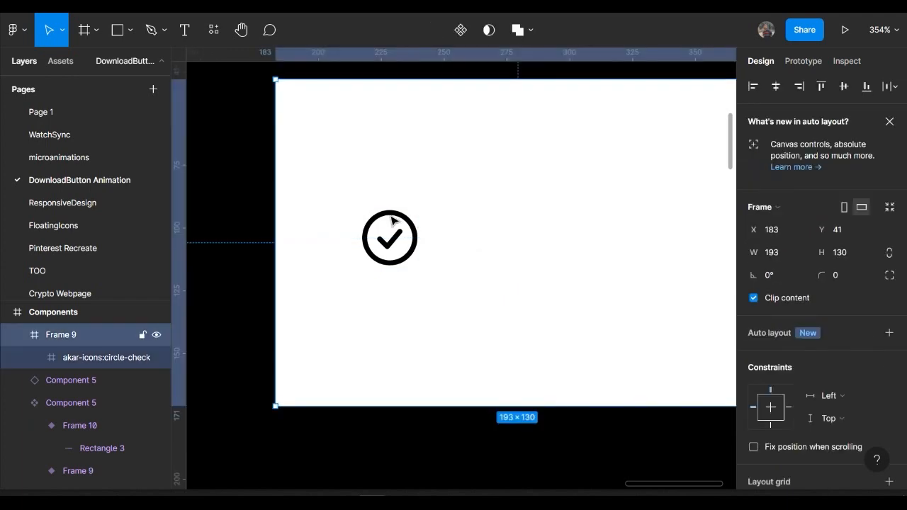
{"action": "left_click", "coordinate": [392, 221]}
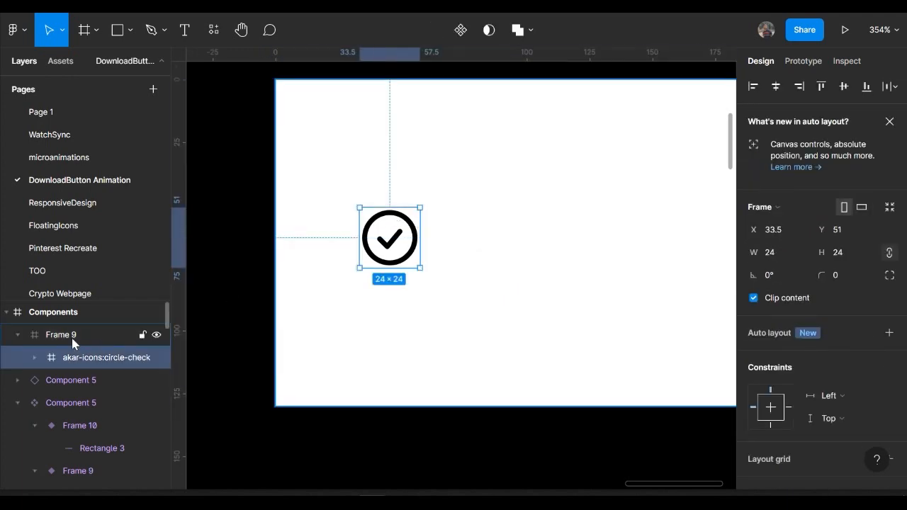
{"action": "left_click", "coordinate": [58, 323]}
{"action": "left_click", "coordinate": [92, 346]}
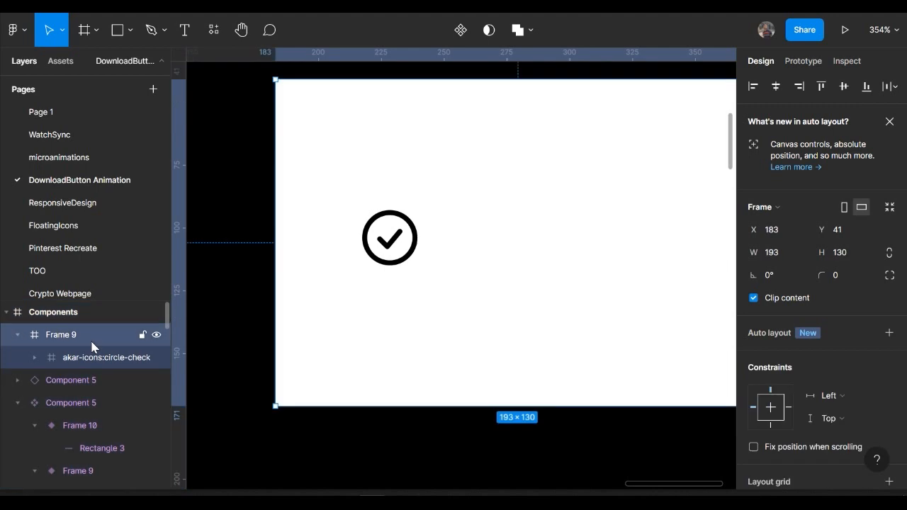
{"action": "left_click", "coordinate": [114, 358]}
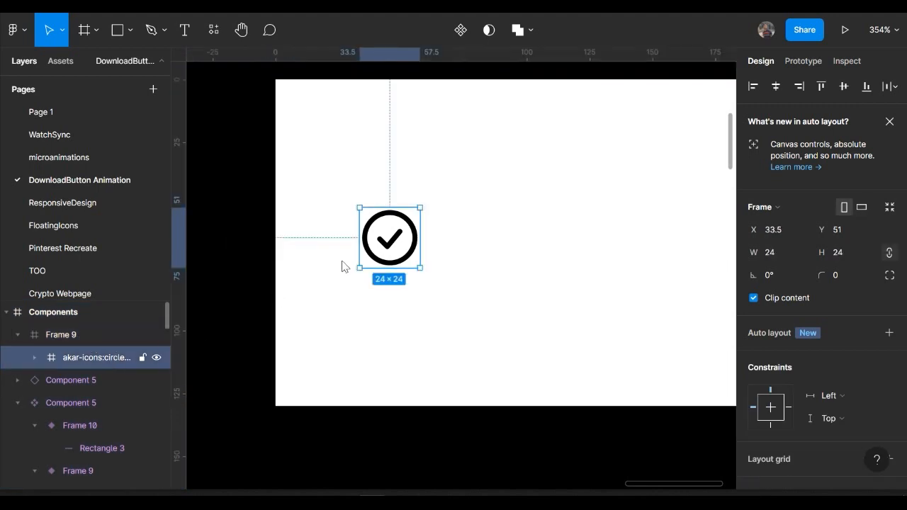
{"action": "key", "text": "ctrl+alt+g"}
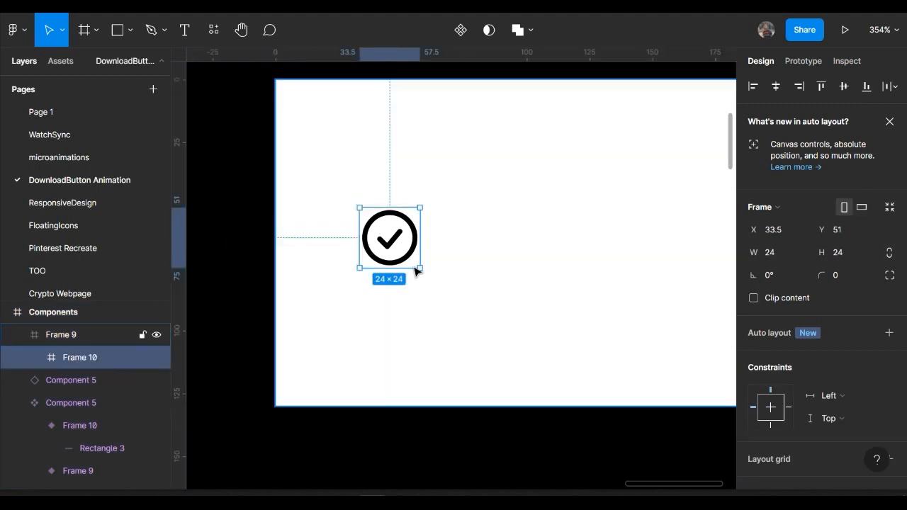
Duplicate the framed check icon beside the original at X 70, and turn both icon frames into components.
{"action": "left_click_drag", "start_coordinate": [414, 256], "coordinate": [493, 248]}
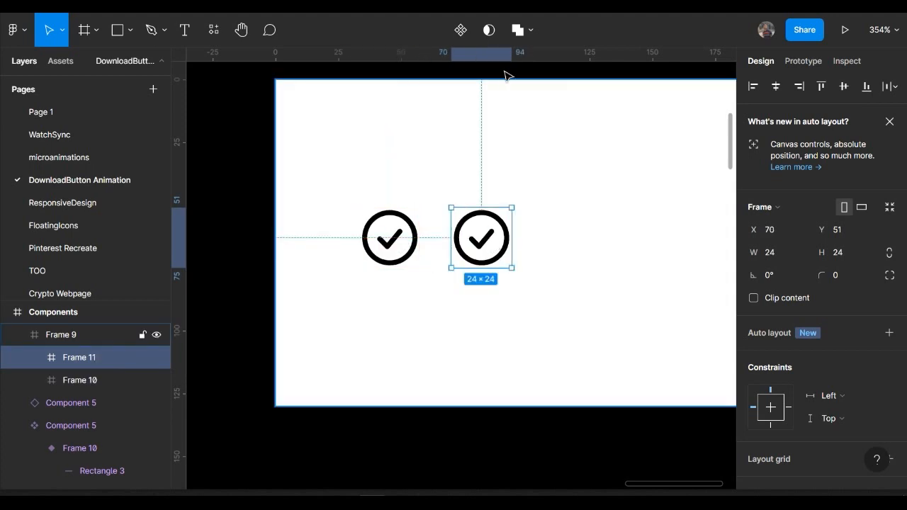
{"action": "left_click", "coordinate": [461, 30]}
{"action": "left_click", "coordinate": [79, 380]}
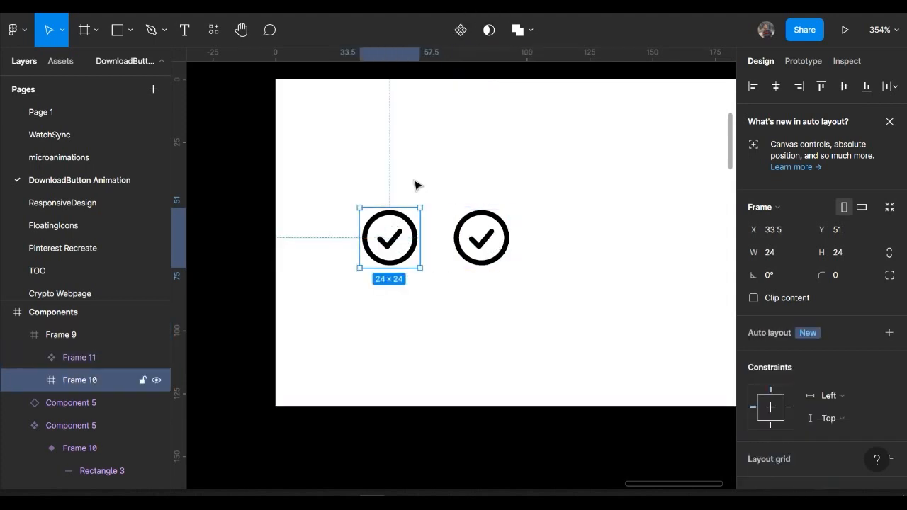
{"action": "left_click", "coordinate": [460, 30]}
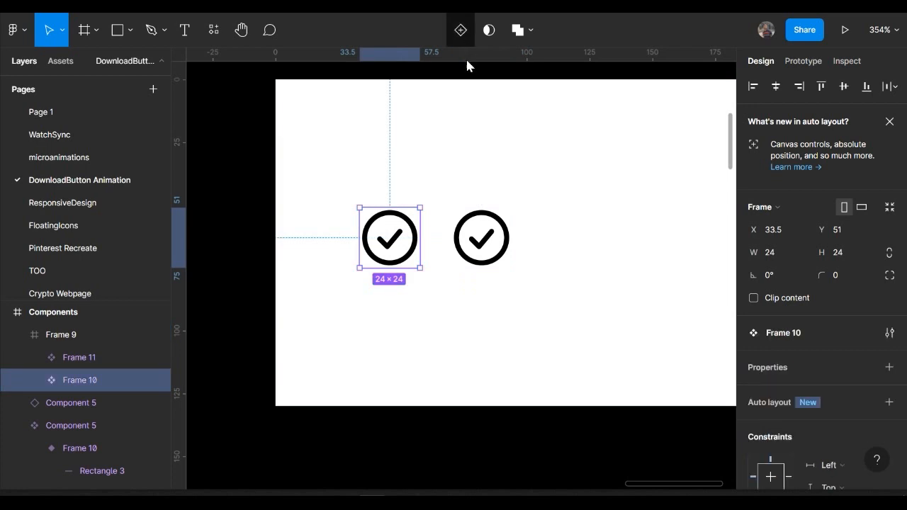
Combine the two circle-check components in the white frame as variants of one component set.
{"action": "left_click", "coordinate": [481, 246], "text": "shift"}
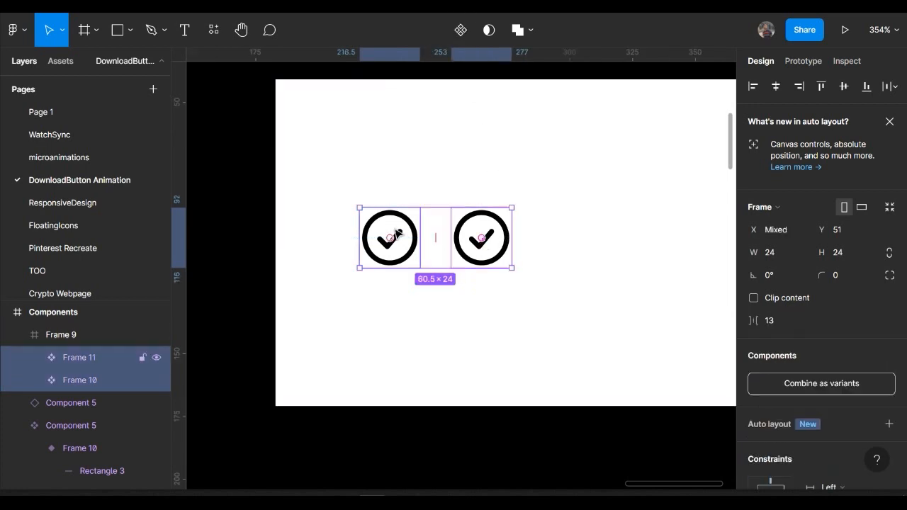
{"action": "left_click", "coordinate": [822, 387]}
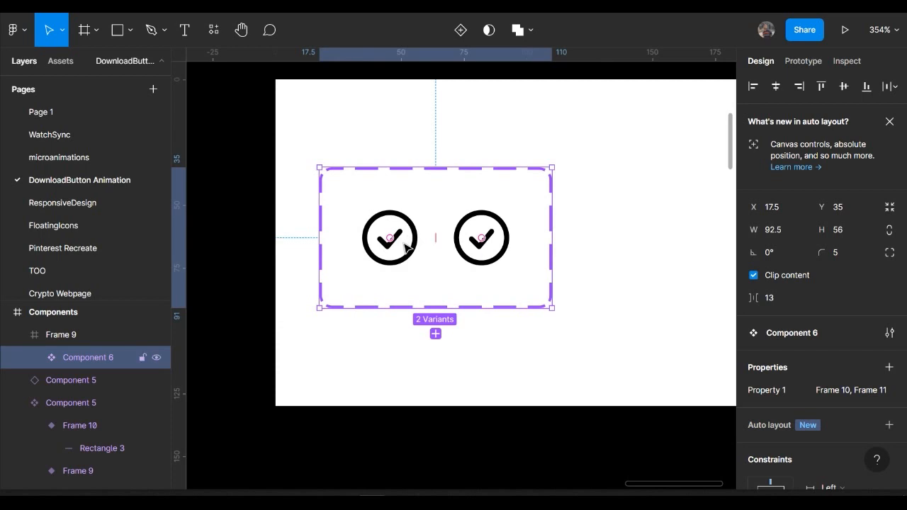
{"action": "left_click", "coordinate": [405, 247]}
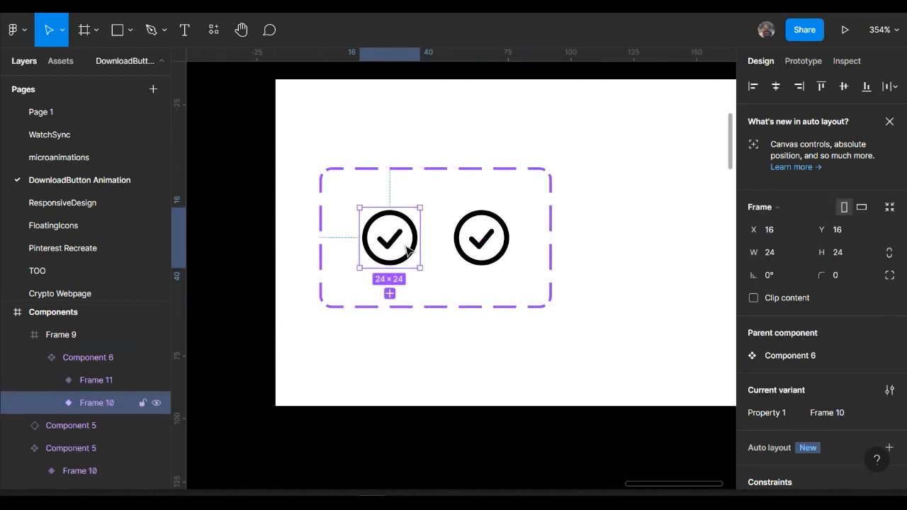
{"action": "left_click", "coordinate": [814, 68]}
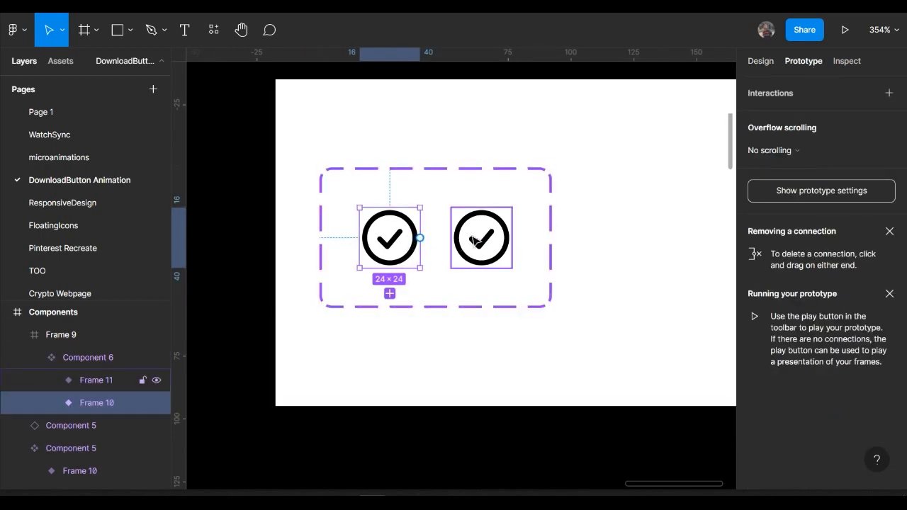
{"action": "left_click", "coordinate": [752, 62]}
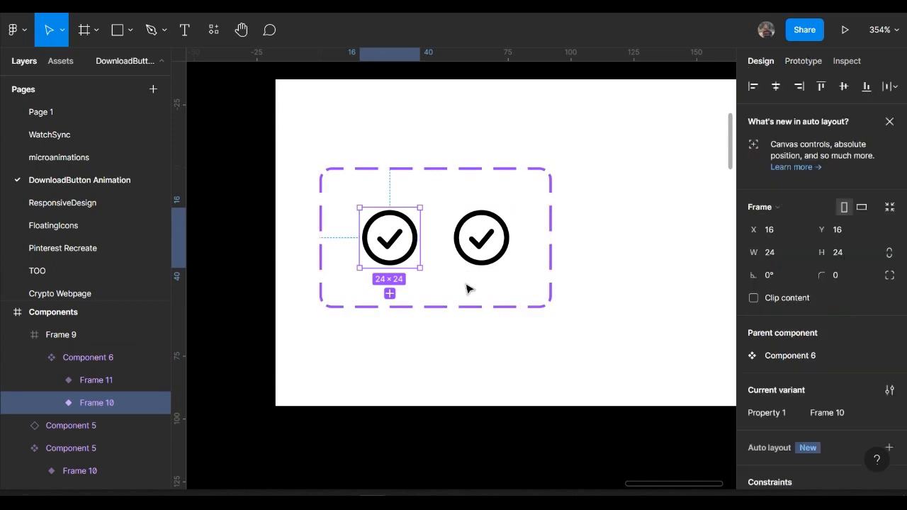
Try moving the akar-icons:circle-check icon up to Y -19 inside the first variant.
{"action": "left_click", "coordinate": [481, 238]}
{"action": "scroll", "coordinate": [427, 237], "scroll_direction": "up", "scroll_amount": 5}
{"action": "scroll", "coordinate": [403, 252], "scroll_direction": "up", "scroll_amount": 5}
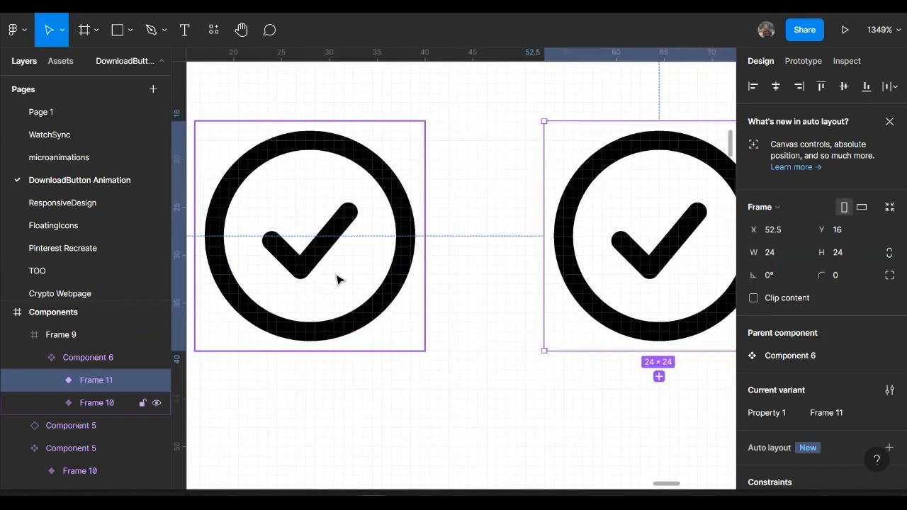
{"action": "scroll", "coordinate": [341, 270], "scroll_direction": "down", "scroll_amount": 10}
{"action": "scroll", "coordinate": [326, 266], "scroll_direction": "up", "scroll_amount": 5}
{"action": "left_click", "coordinate": [350, 265]}
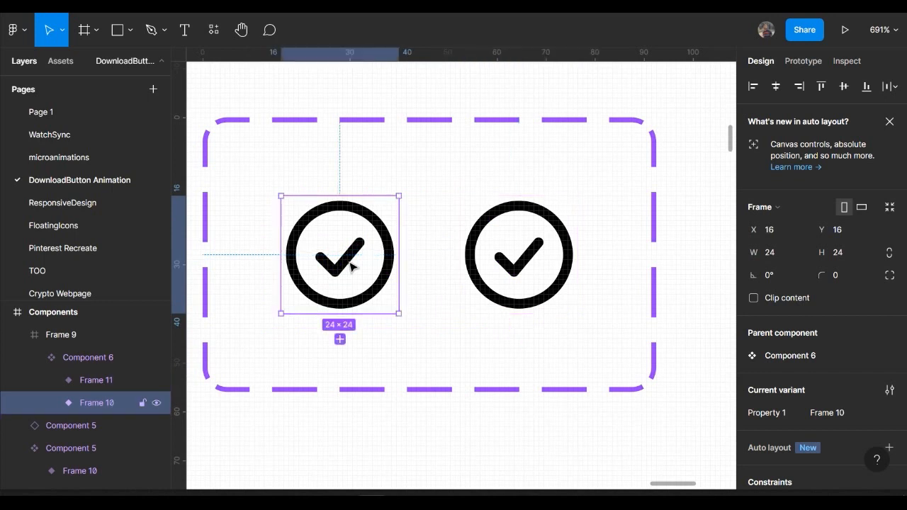
{"action": "double_click", "coordinate": [338, 269]}
{"action": "left_click_drag", "start_coordinate": [340, 298], "coordinate": [342, 254]}
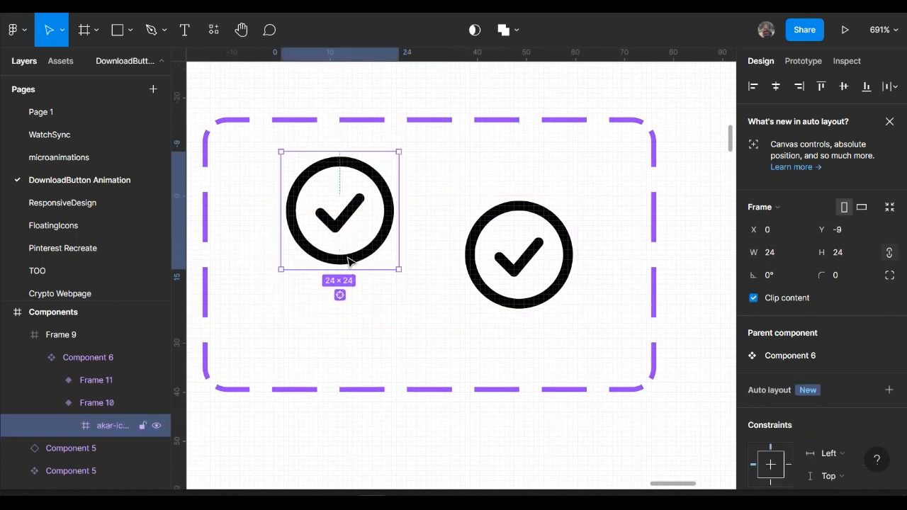
{"action": "left_click_drag", "start_coordinate": [340, 295], "coordinate": [340, 262]}
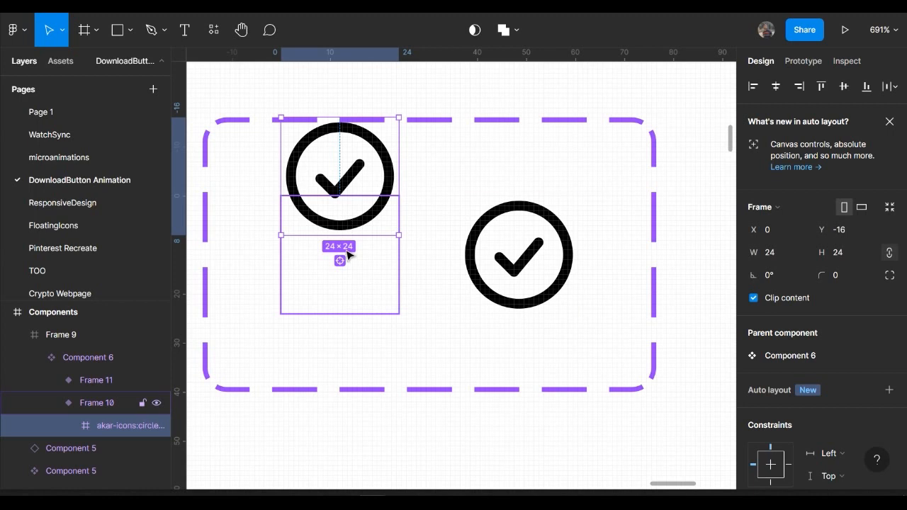
{"action": "key", "text": "Up"}
{"action": "key", "text": "Up"}
{"action": "key", "text": "Up"}
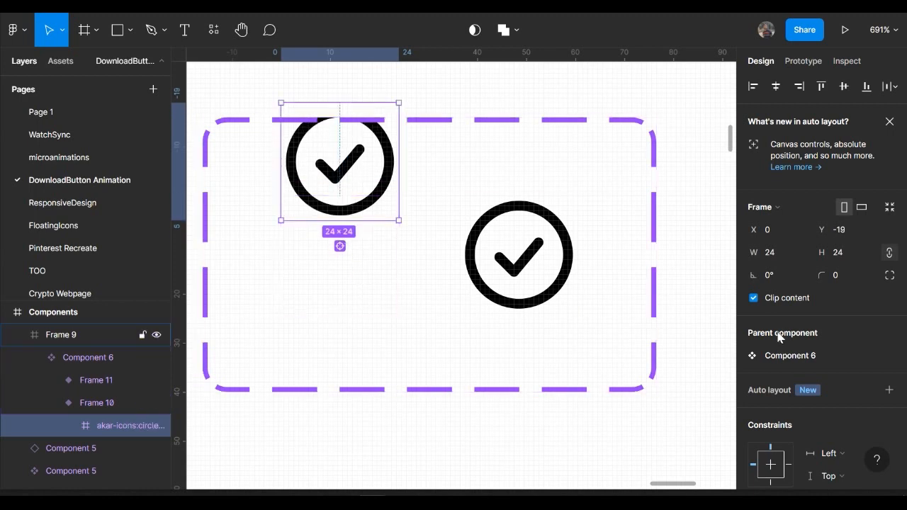
{"action": "scroll", "coordinate": [826, 399], "scroll_direction": "down", "scroll_amount": 2}
{"action": "scroll", "coordinate": [827, 399], "scroll_direction": "down", "scroll_amount": 2}
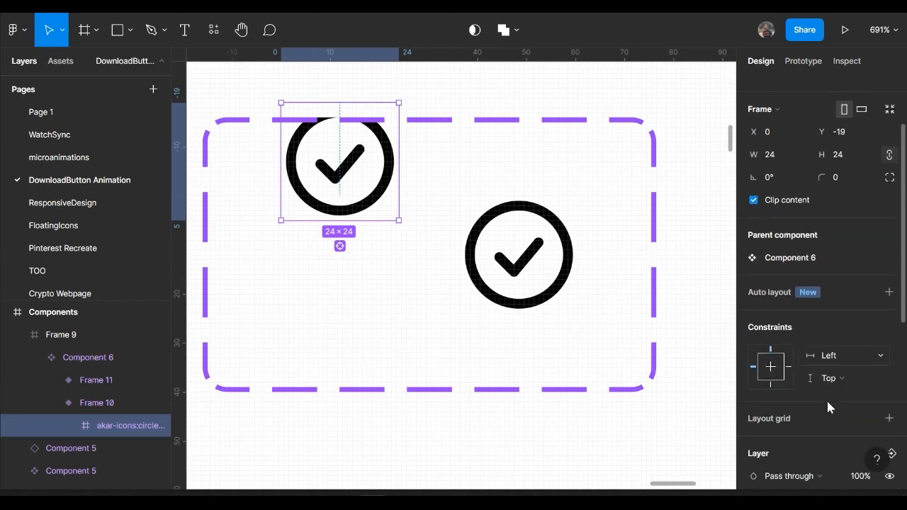
Return the circle-check icon of the first variant to Y 0.
{"action": "key", "text": "Down"}
{"action": "key", "text": "Down"}
{"action": "key", "text": "Down"}
{"action": "key", "text": "Down"}
{"action": "key", "text": "Down"}
{"action": "key", "text": "Down"}
{"action": "key", "text": "Down"}
{"action": "key", "text": "Down"}
{"action": "key", "text": "Down"}
{"action": "key", "text": "Down"}
{"action": "key", "text": "Down"}
{"action": "key", "text": "Down"}
{"action": "key", "text": "Down"}
{"action": "key", "text": "Down"}
{"action": "key", "text": "Down"}
{"action": "key", "text": "Down"}
{"action": "key", "text": "Down"}
{"action": "key", "text": "Down"}
{"action": "key", "text": "Down"}
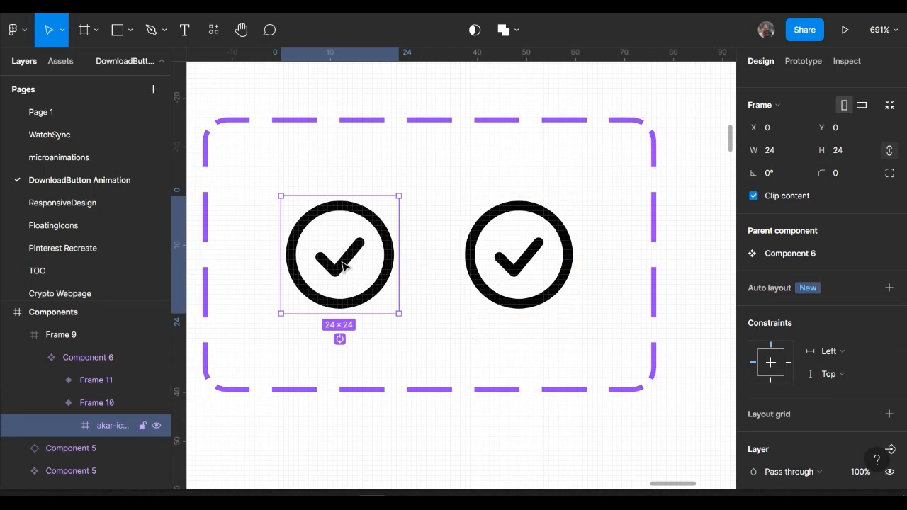
{"action": "left_click", "coordinate": [378, 296]}
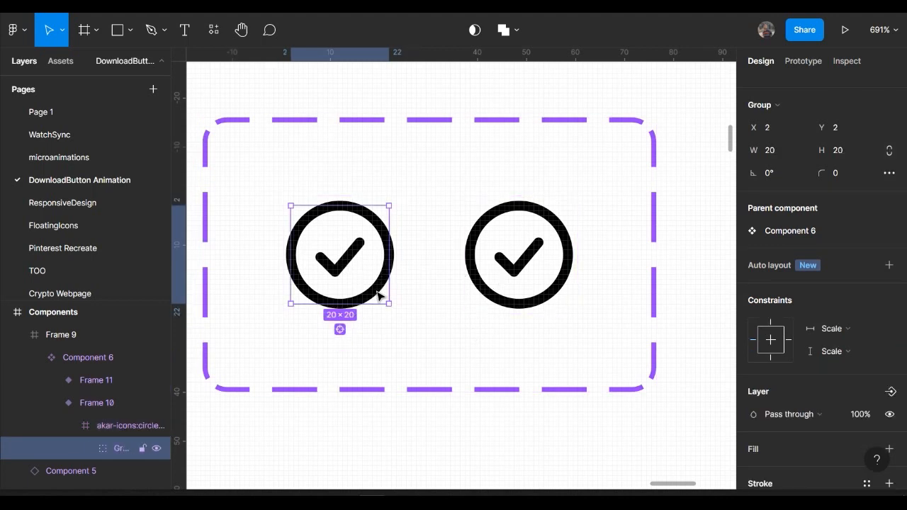
{"action": "left_click_drag", "start_coordinate": [365, 301], "coordinate": [366, 236]}
{"action": "key", "text": "ctrl+z"}
Move only the circle vector of the first variant up to Y -19 and set its stroke opacity to 0%.
{"action": "double_click", "coordinate": [365, 297]}
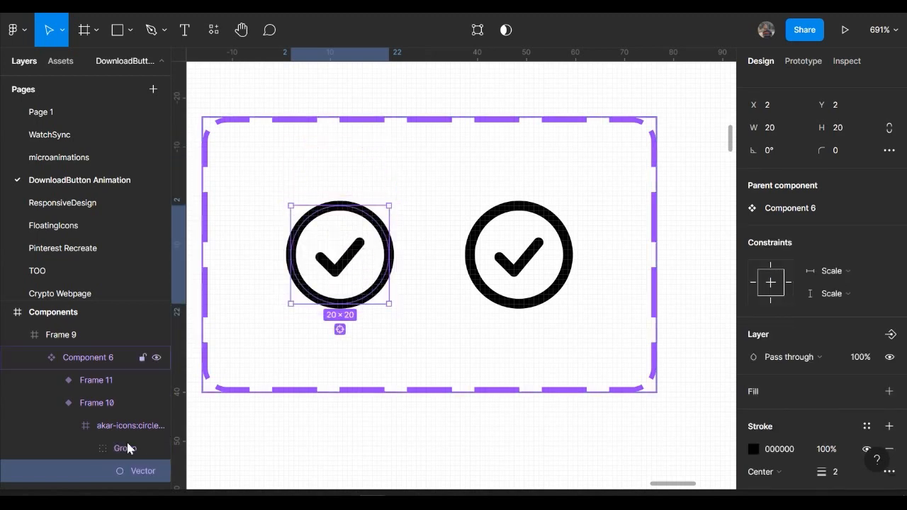
{"action": "scroll", "coordinate": [118, 450], "scroll_direction": "down", "scroll_amount": 2}
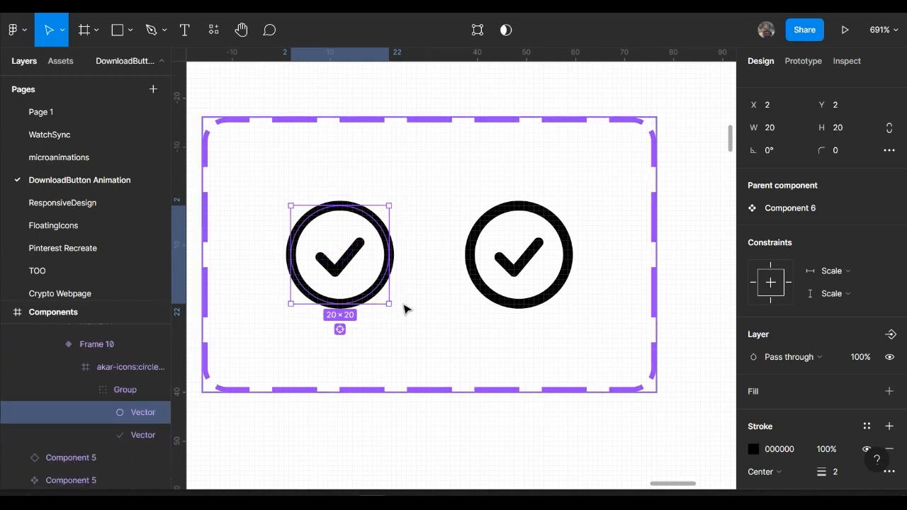
{"action": "key", "text": "Up"}
{"action": "key", "text": "Up"}
{"action": "key", "text": "Up"}
{"action": "key", "text": "Up"}
{"action": "key", "text": "Up"}
{"action": "key", "text": "Up"}
{"action": "key", "text": "Up"}
{"action": "key", "text": "Up"}
{"action": "key", "text": "Up"}
{"action": "key", "text": "Up"}
{"action": "key", "text": "Up"}
{"action": "key", "text": "Up"}
{"action": "key", "text": "Up"}
{"action": "key", "text": "Up"}
{"action": "key", "text": "Up"}
{"action": "key", "text": "Up"}
{"action": "key", "text": "Up"}
{"action": "key", "text": "Up"}
{"action": "key", "text": "Up"}
{"action": "key", "text": "Up"}
{"action": "key", "text": "Up"}
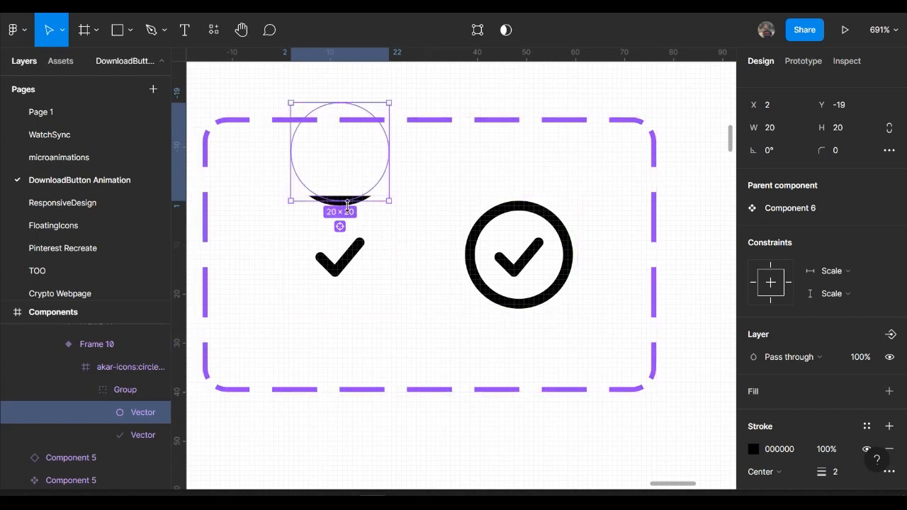
{"action": "left_click", "coordinate": [826, 451]}
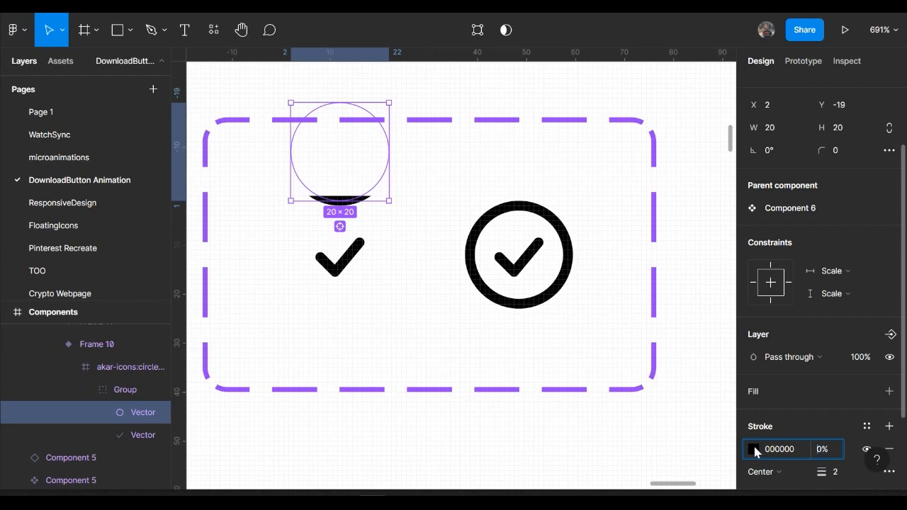
Scale the first variant's check mark down to about 0.67 × 0.5 at X 11.67, Y 15, and set its stroke opacity to 0%.
{"action": "double_click", "coordinate": [350, 268]}
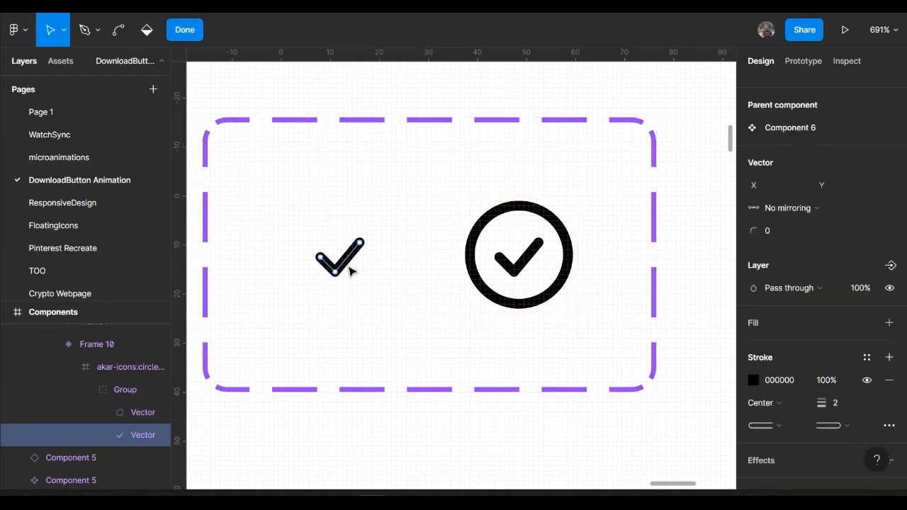
{"action": "left_click", "coordinate": [185, 30]}
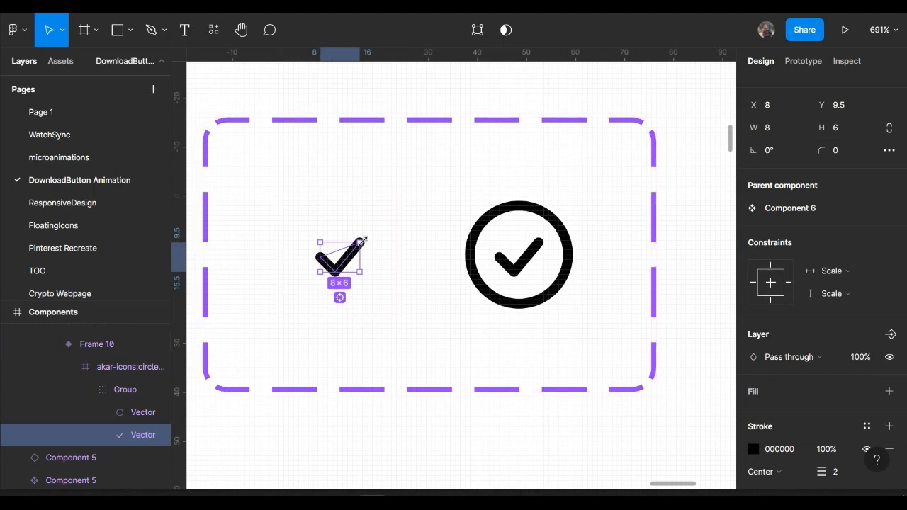
{"action": "key", "text": "k"}
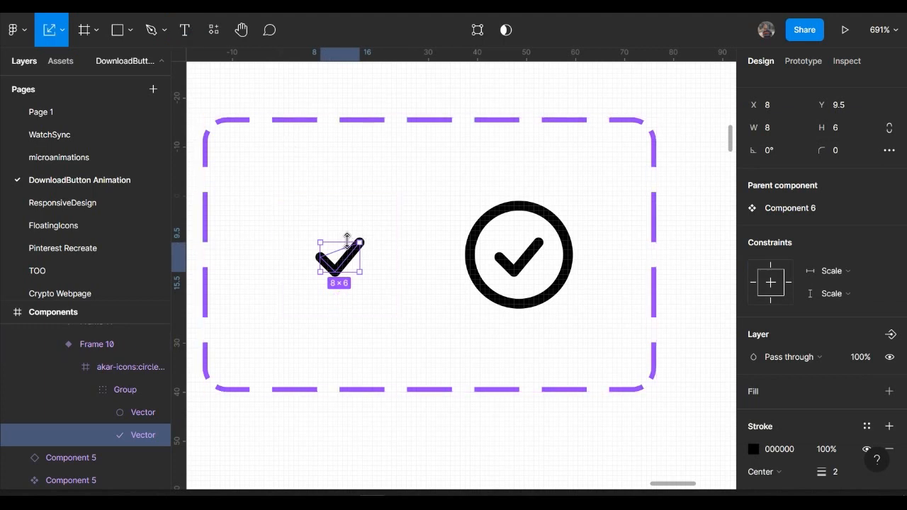
{"action": "left_click_drag", "start_coordinate": [340, 243], "coordinate": [339, 269]}
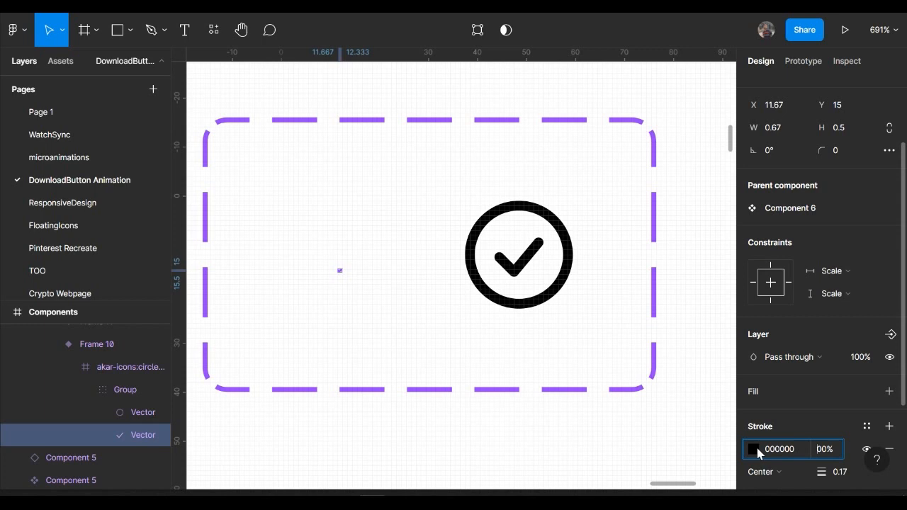
{"action": "left_click", "coordinate": [546, 249]}
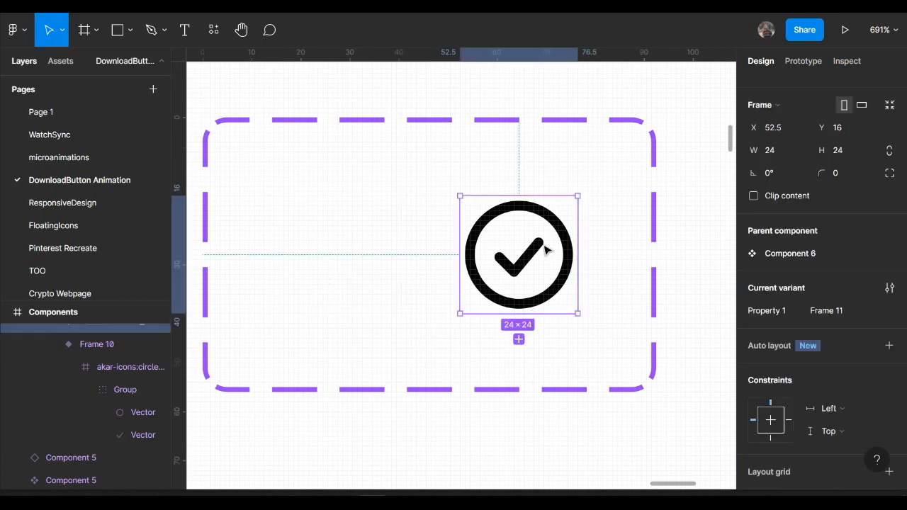
Connect the empty first variant to the circle-check variant with an After delay interaction of 50 ms.
{"action": "left_click", "coordinate": [329, 274]}
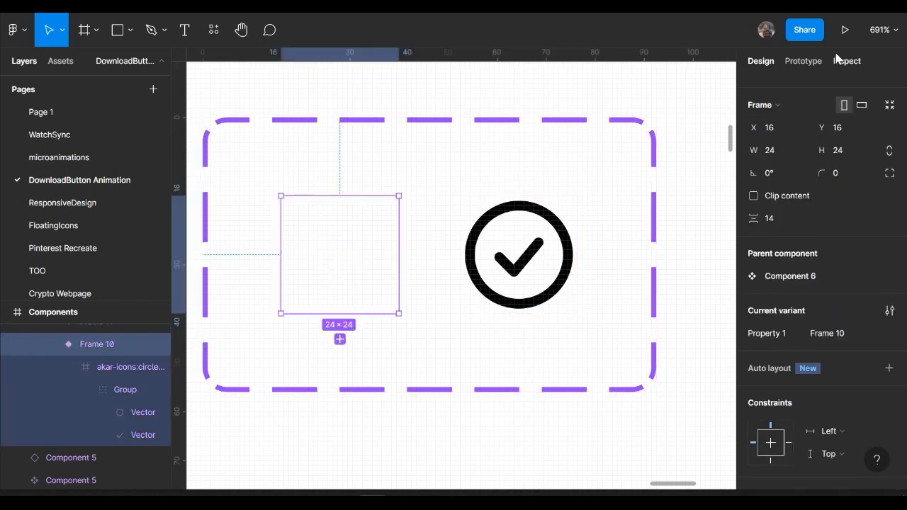
{"action": "left_click", "coordinate": [805, 60]}
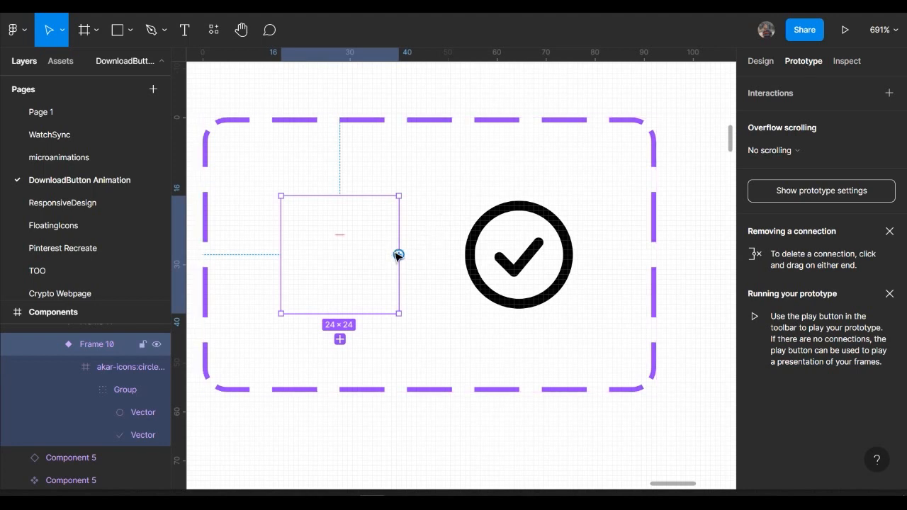
{"action": "left_click_drag", "start_coordinate": [398, 255], "coordinate": [523, 261]}
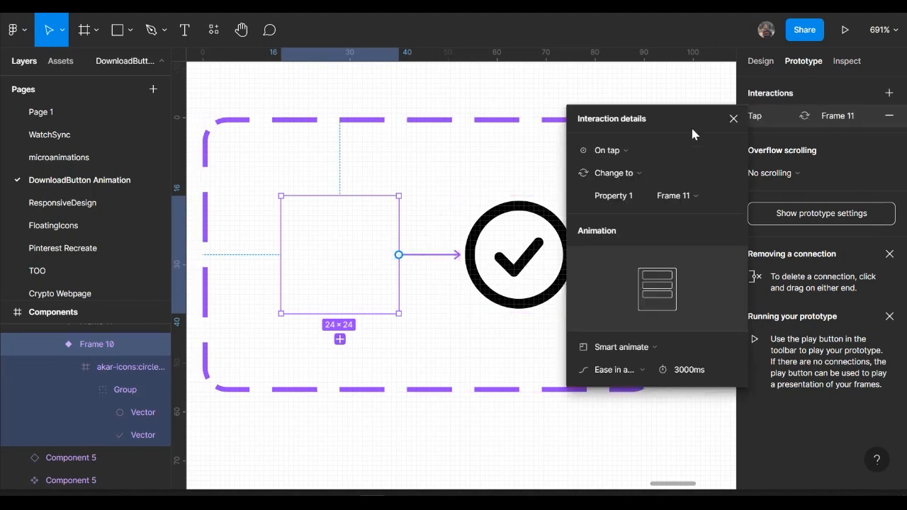
{"action": "left_click", "coordinate": [637, 148]}
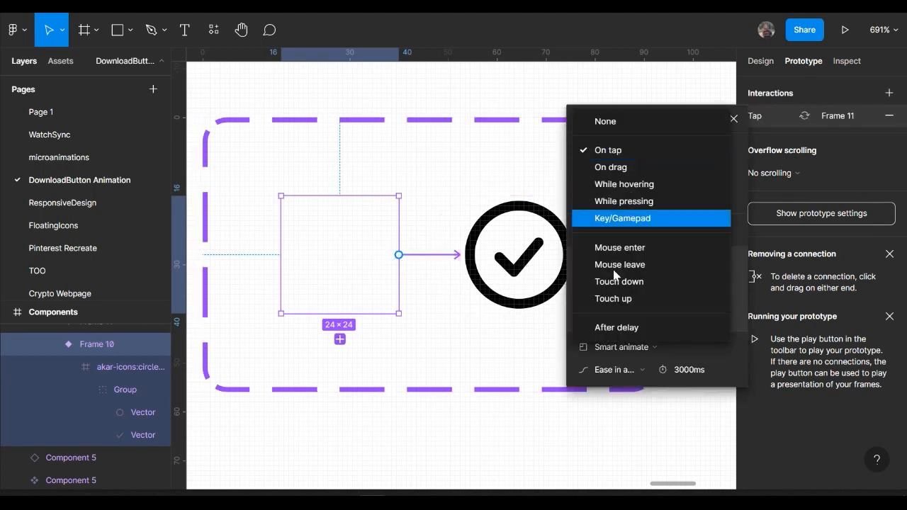
{"action": "left_click", "coordinate": [616, 326]}
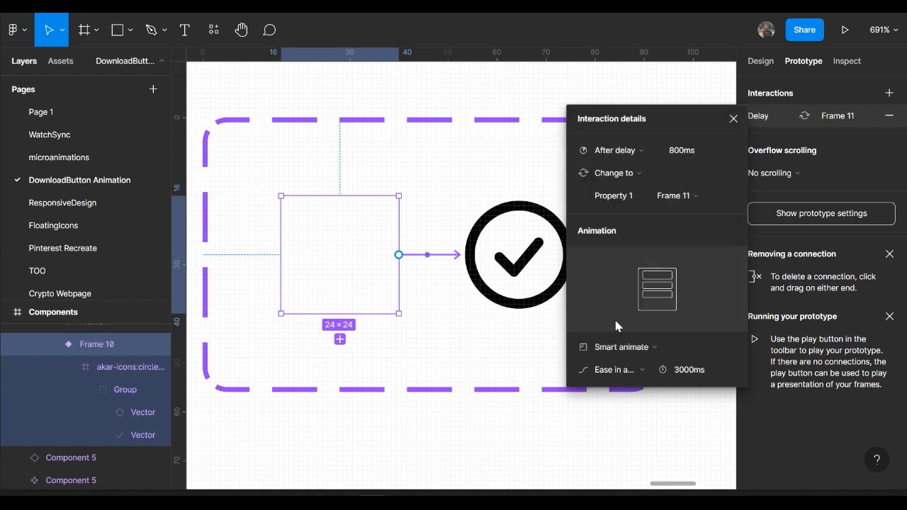
{"action": "left_click", "coordinate": [679, 153]}
{"action": "type", "text": "50"}
{"action": "key", "text": "Return"}
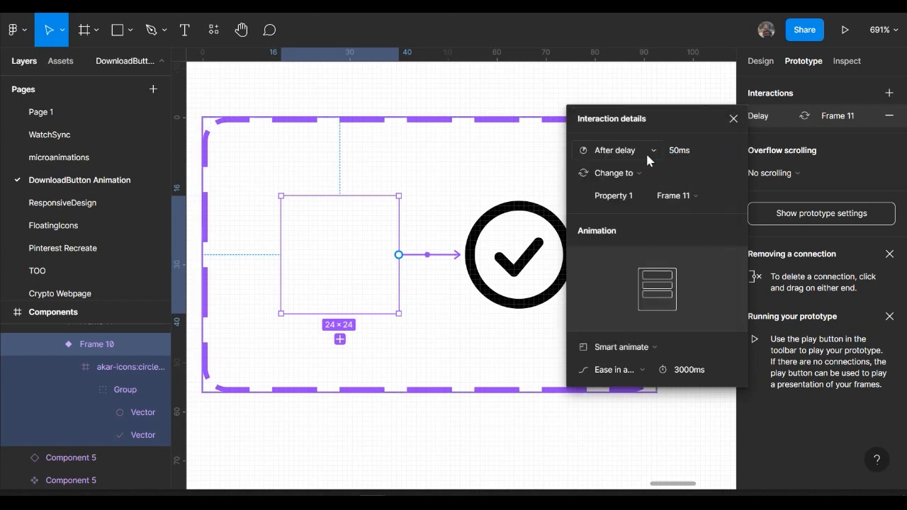
Set the interaction's Smart animate duration to 800 ms with Gentle easing.
{"action": "left_click", "coordinate": [679, 372]}
{"action": "type", "text": "1"}
{"action": "key", "text": "Return"}
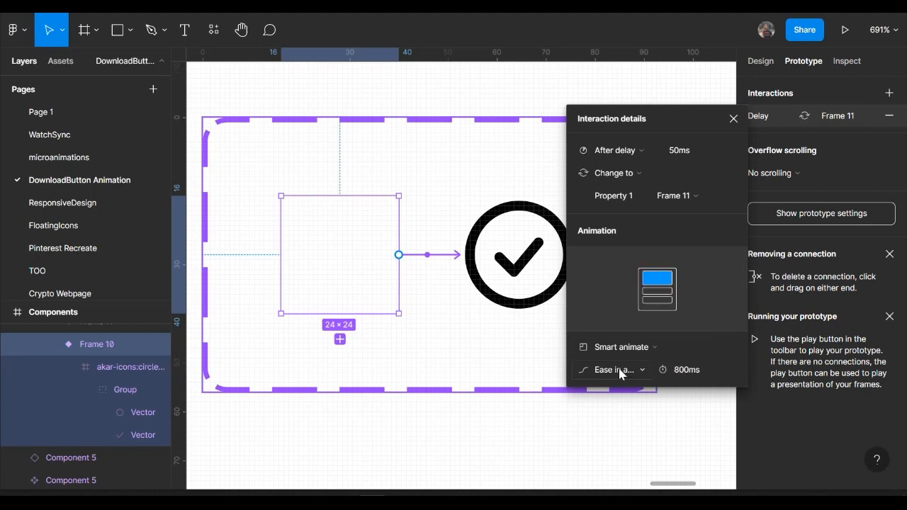
{"action": "left_click", "coordinate": [622, 371]}
{"action": "left_click", "coordinate": [608, 401]}
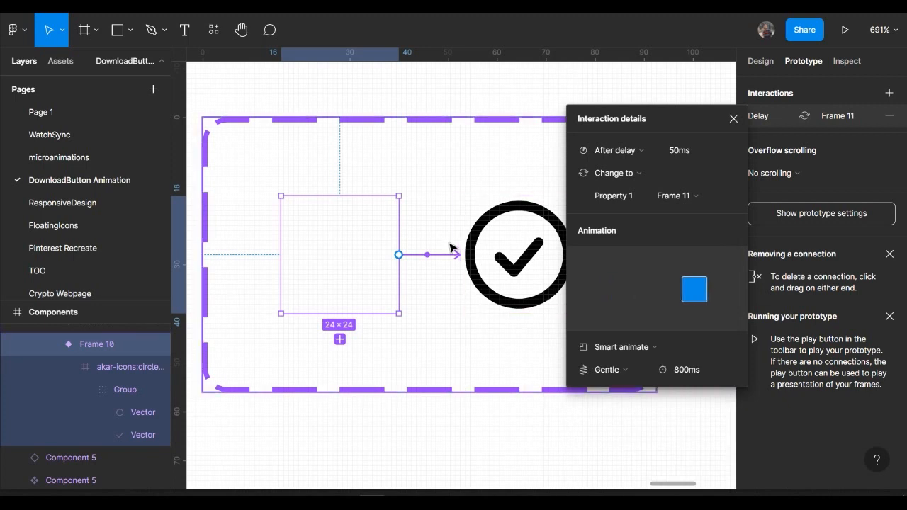
Place an instance of the animated check component beside the variant set in the white frame, at X 146, Y 56.
{"action": "scroll", "coordinate": [451, 248], "scroll_direction": "down", "scroll_amount": 3}
{"action": "scroll", "coordinate": [452, 248], "scroll_direction": "down", "scroll_amount": 4}
{"action": "scroll", "coordinate": [451, 247], "scroll_direction": "up", "scroll_amount": 2}
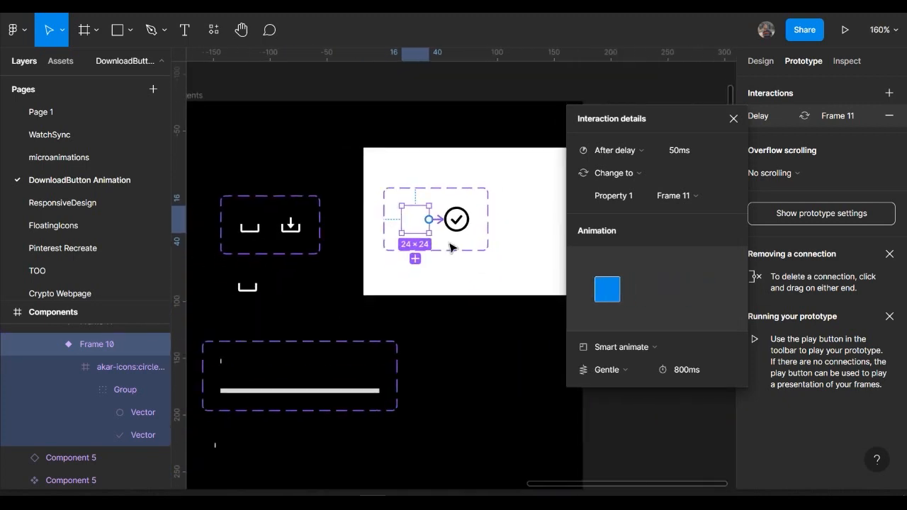
{"action": "scroll", "coordinate": [451, 247], "scroll_direction": "up", "scroll_amount": 2}
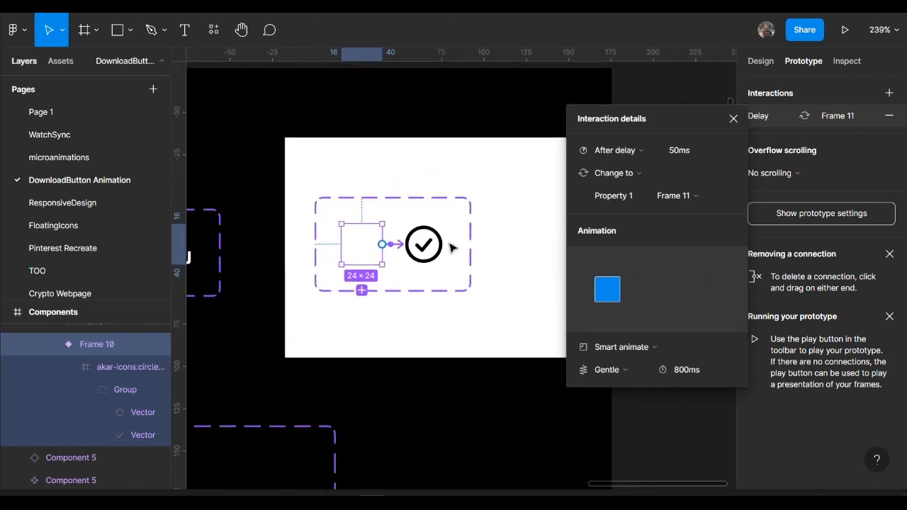
{"action": "left_click", "coordinate": [61, 64]}
{"action": "left_click", "coordinate": [422, 278]}
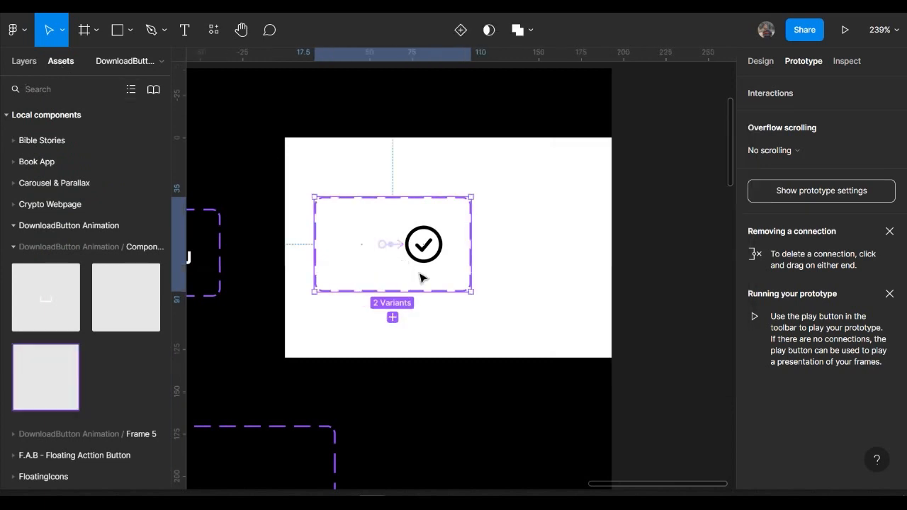
{"action": "left_click", "coordinate": [505, 274]}
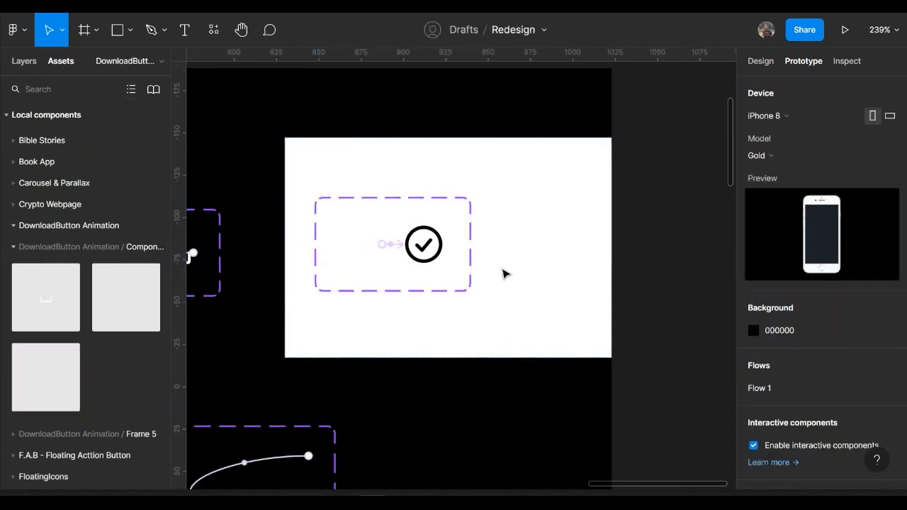
{"action": "left_click", "coordinate": [547, 256]}
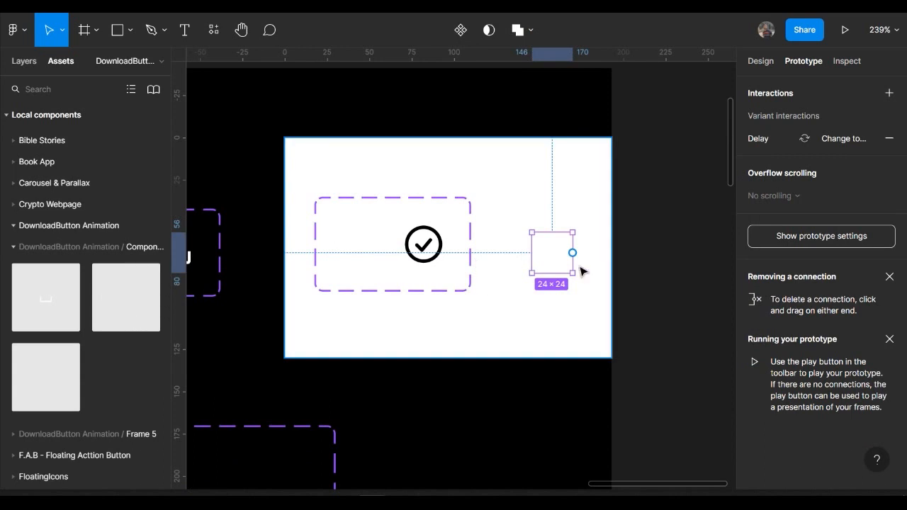
Move the check component's instance to X 134, Y 51, level with the circle-check variant.
{"action": "left_click_drag", "start_coordinate": [553, 264], "coordinate": [536, 255]}
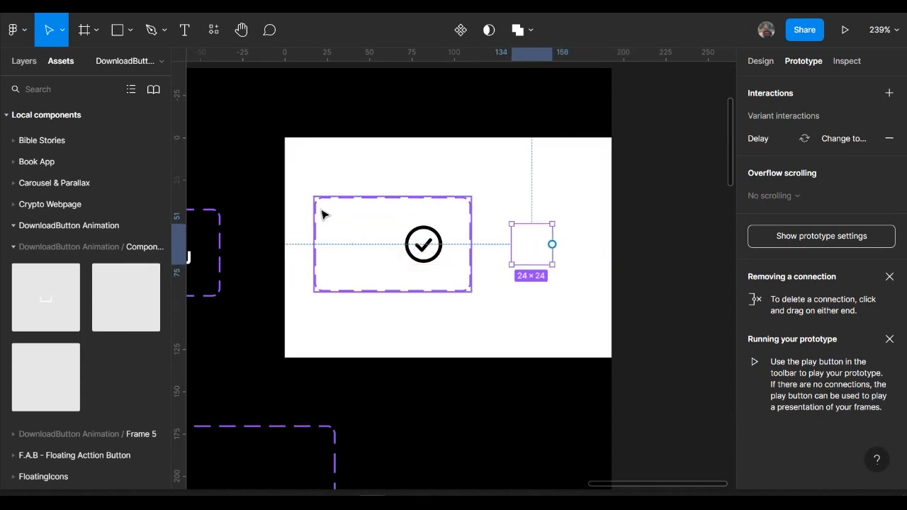
Play the Components frame's Flow 1 prototype to check how the circle-check instance animates.
{"action": "key", "text": "ctrl+alt+Return"}
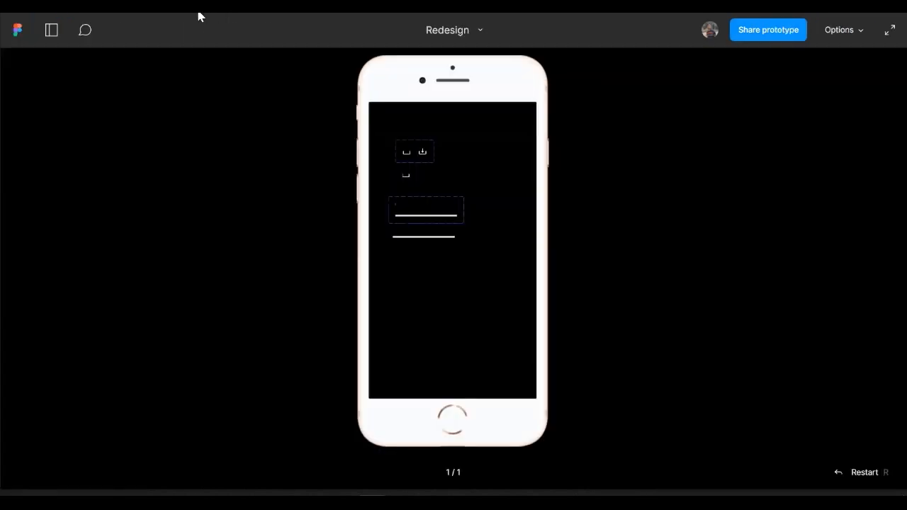
{"action": "left_click", "coordinate": [93, 10]}
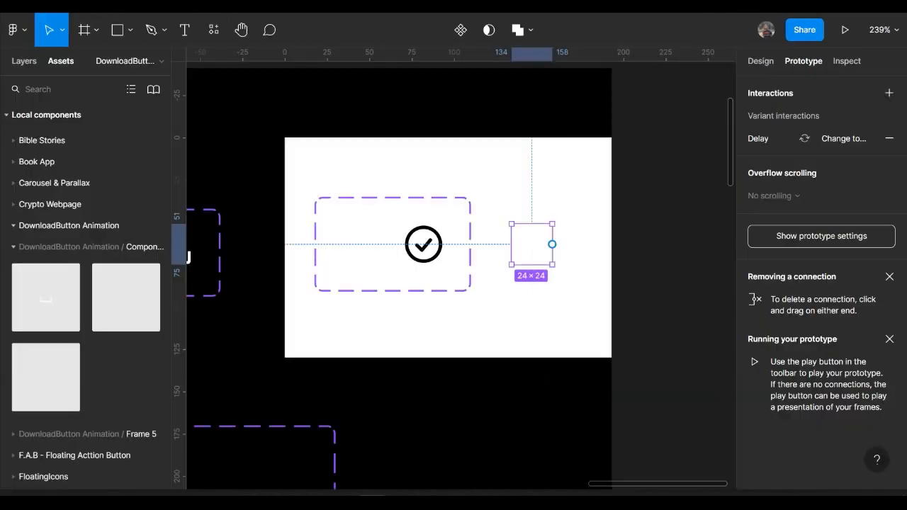
{"action": "scroll", "coordinate": [376, 219], "scroll_direction": "down", "scroll_amount": 5}
{"action": "scroll", "coordinate": [429, 178], "scroll_direction": "left", "scroll_amount": 3}
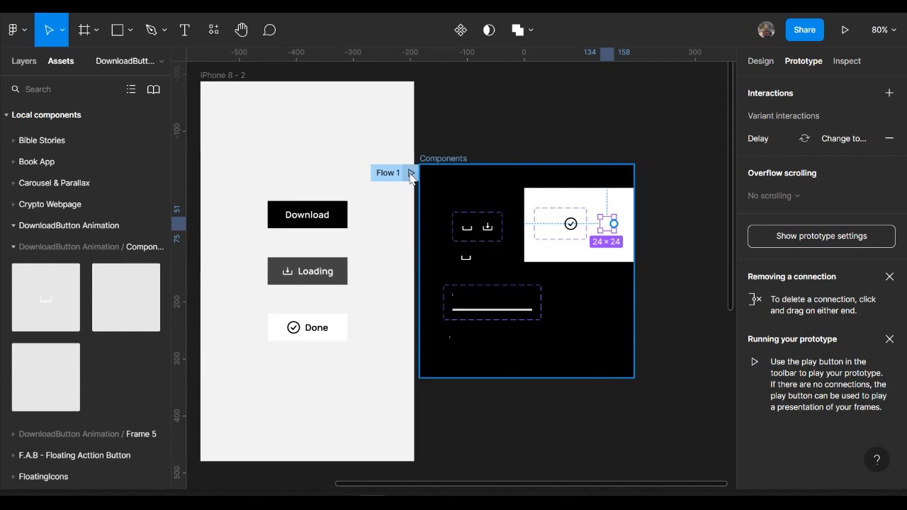
{"action": "left_click", "coordinate": [411, 173]}
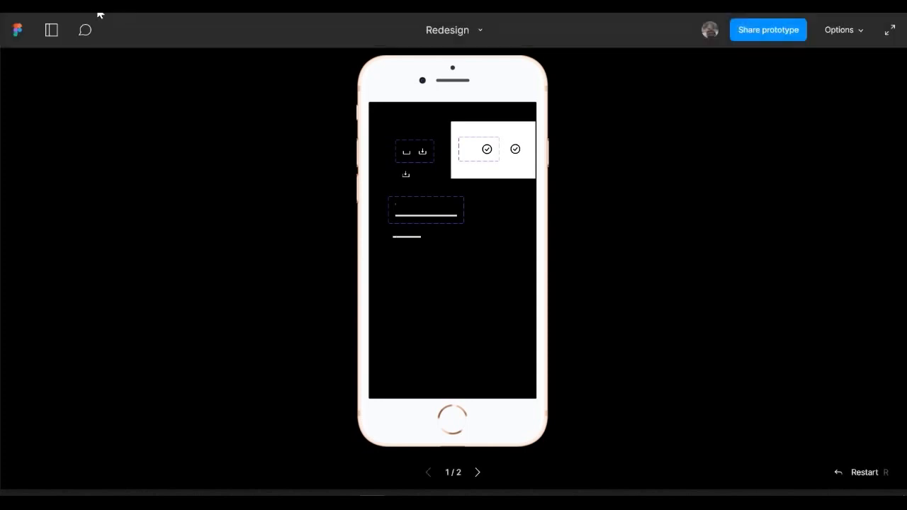
{"action": "left_click", "coordinate": [99, 13]}
Move the tiny check mark vector in the empty first variant down 7 px to Y 22.
{"action": "scroll", "coordinate": [622, 227], "scroll_direction": "up", "scroll_amount": 10}
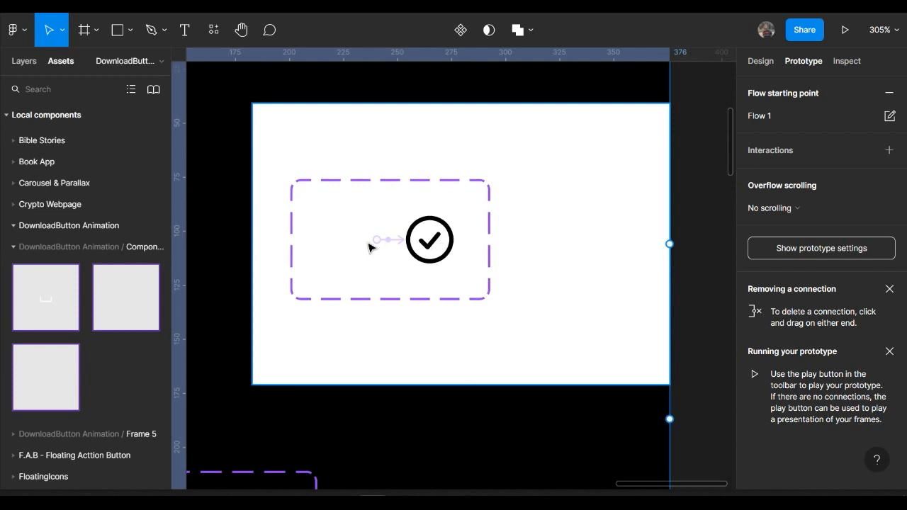
{"action": "left_click", "coordinate": [31, 63]}
{"action": "left_click", "coordinate": [348, 244]}
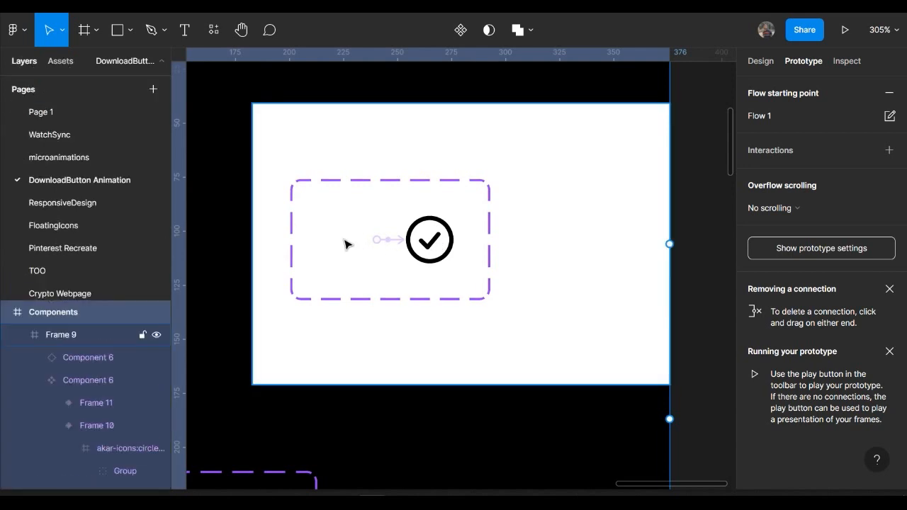
{"action": "left_click", "coordinate": [346, 244]}
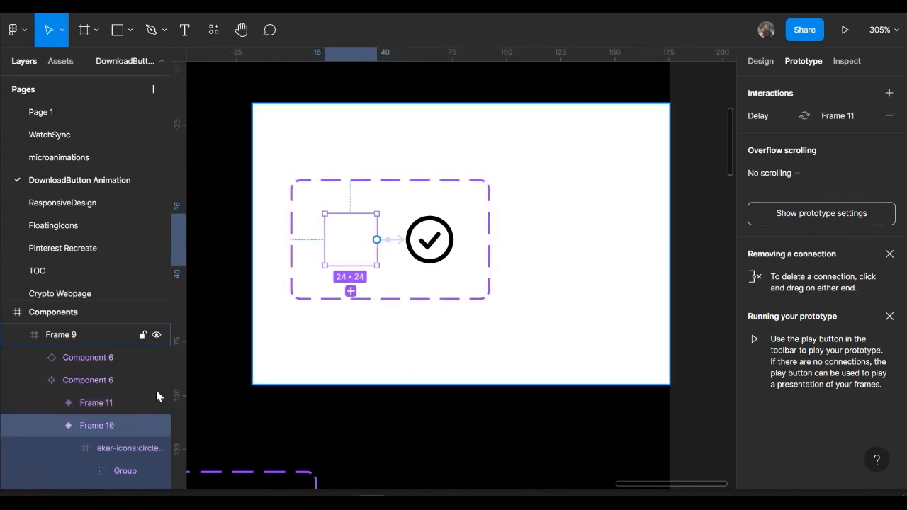
{"action": "scroll", "coordinate": [116, 416], "scroll_direction": "down", "scroll_amount": 3}
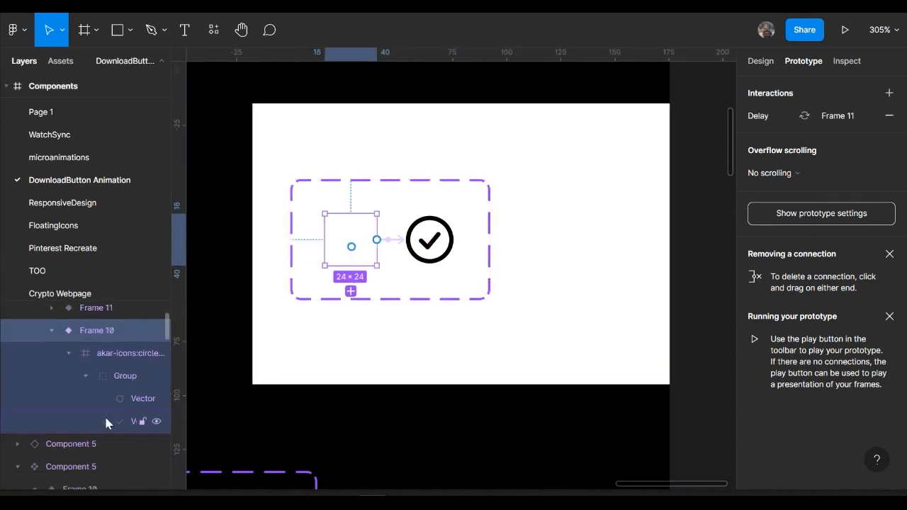
{"action": "left_click", "coordinate": [105, 418]}
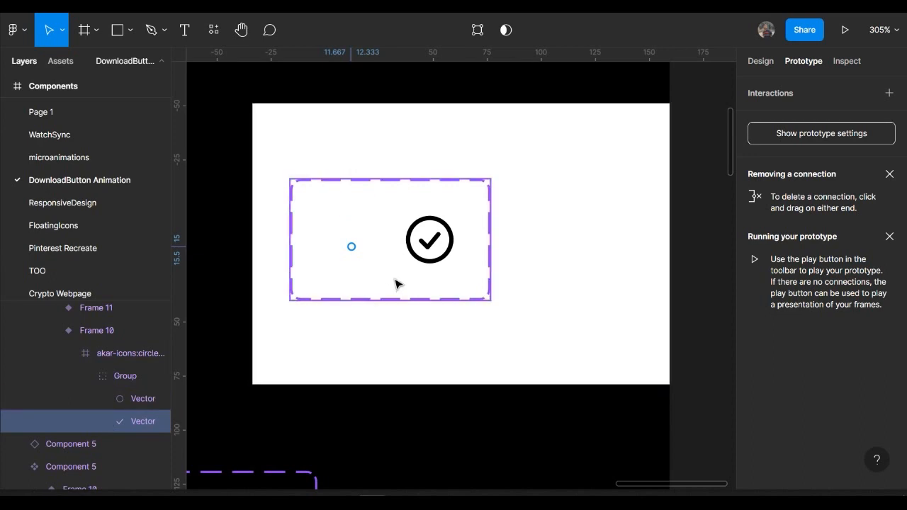
{"action": "scroll", "coordinate": [352, 248], "scroll_direction": "up", "scroll_amount": 5}
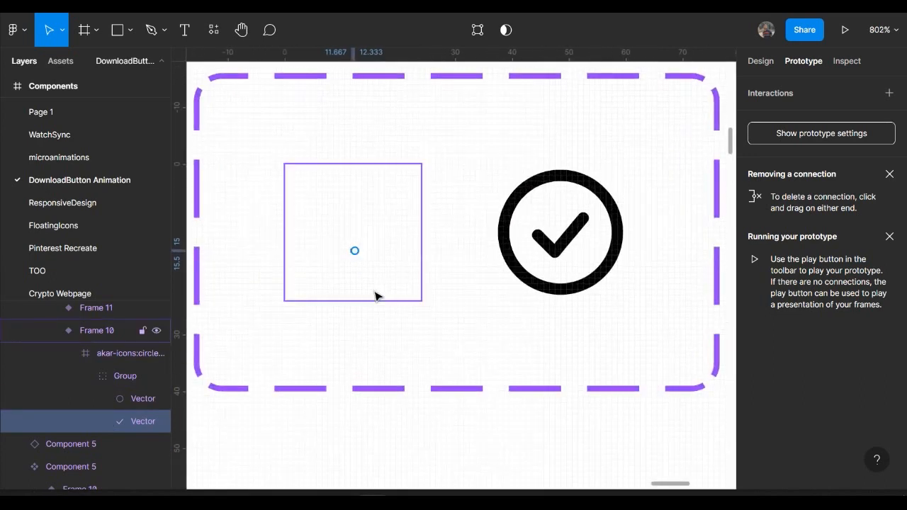
{"action": "key", "text": "Down"}
{"action": "key", "text": "Down"}
{"action": "key", "text": "Down"}
{"action": "key", "text": "Down"}
{"action": "key", "text": "Down"}
{"action": "key", "text": "Down"}
{"action": "key", "text": "Down"}
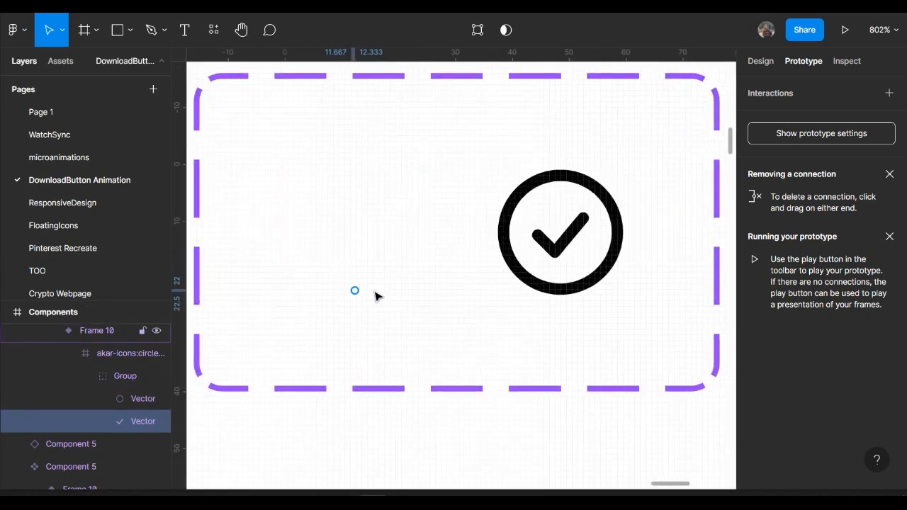
Replay the prototype to review the circle-check animation with the check mark's lowered starting position.
{"action": "left_click", "coordinate": [201, 11]}
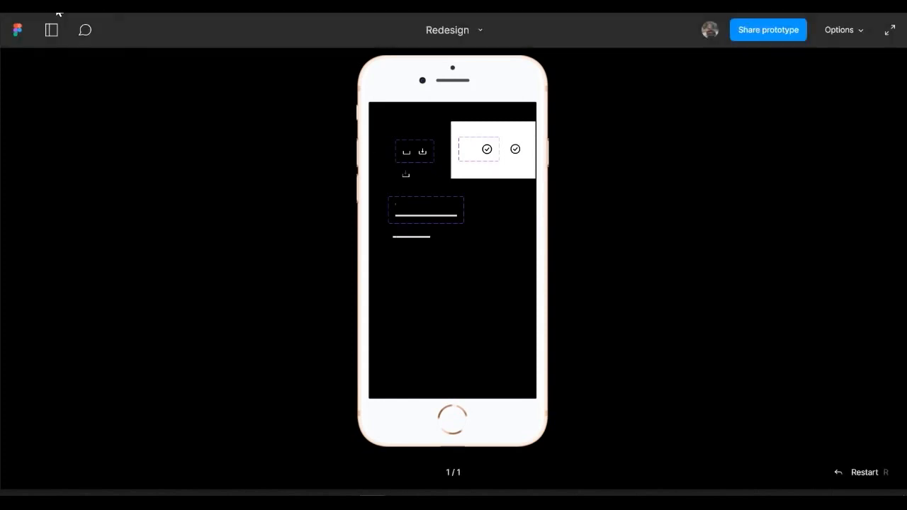
{"action": "left_click", "coordinate": [59, 12]}
{"action": "scroll", "coordinate": [348, 284], "scroll_direction": "down", "scroll_amount": 10}
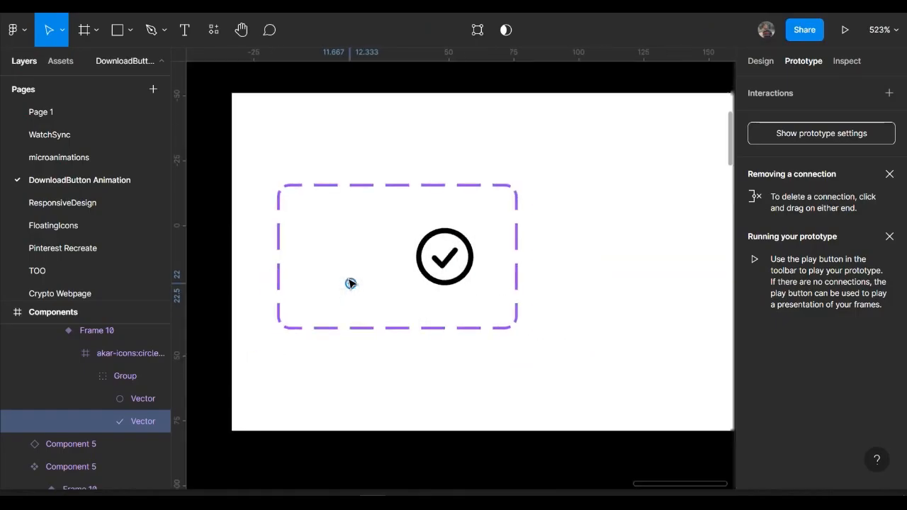
{"action": "scroll", "coordinate": [348, 283], "scroll_direction": "left", "scroll_amount": 3}
{"action": "scroll", "coordinate": [349, 284], "scroll_direction": "left", "scroll_amount": 8}
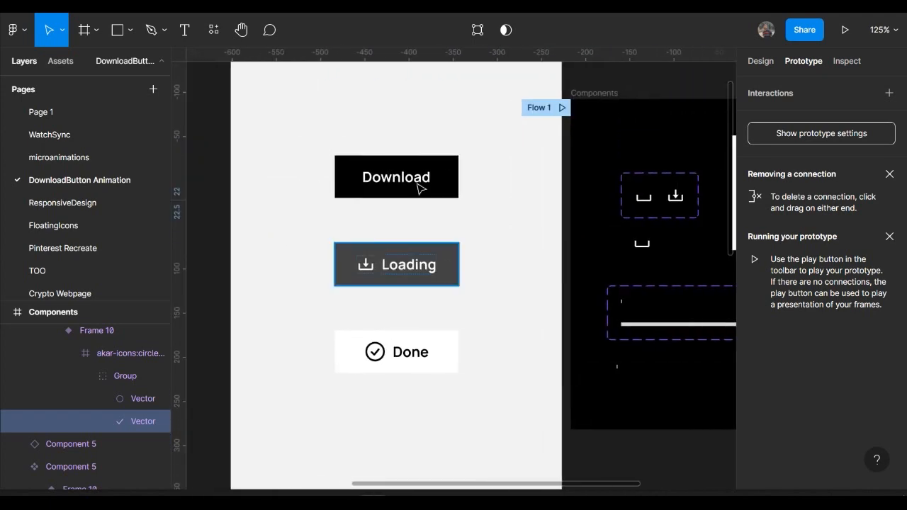
{"action": "scroll", "coordinate": [395, 247], "scroll_direction": "right", "scroll_amount": 4}
{"action": "scroll", "coordinate": [394, 246], "scroll_direction": "left", "scroll_amount": 3}
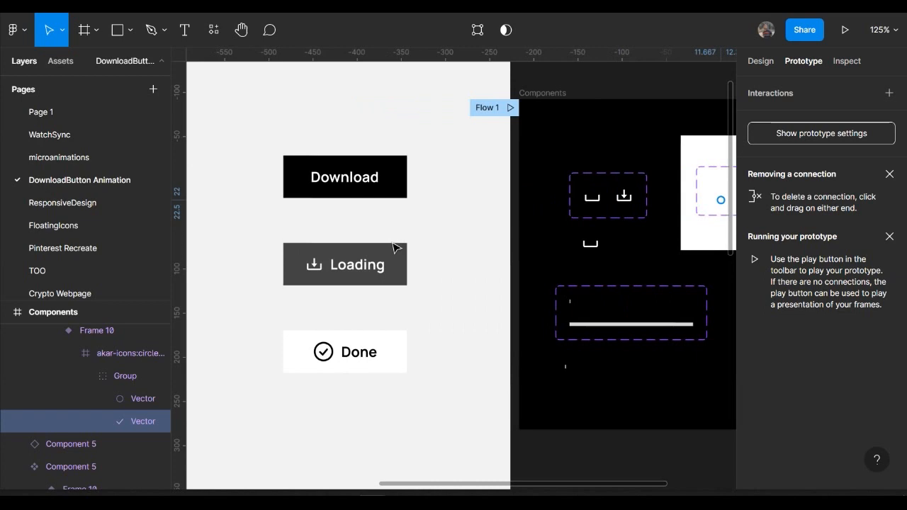
Extend the Components frame downward to a size of 376 × 514.
{"action": "scroll", "coordinate": [486, 172], "scroll_direction": "down", "scroll_amount": 3}
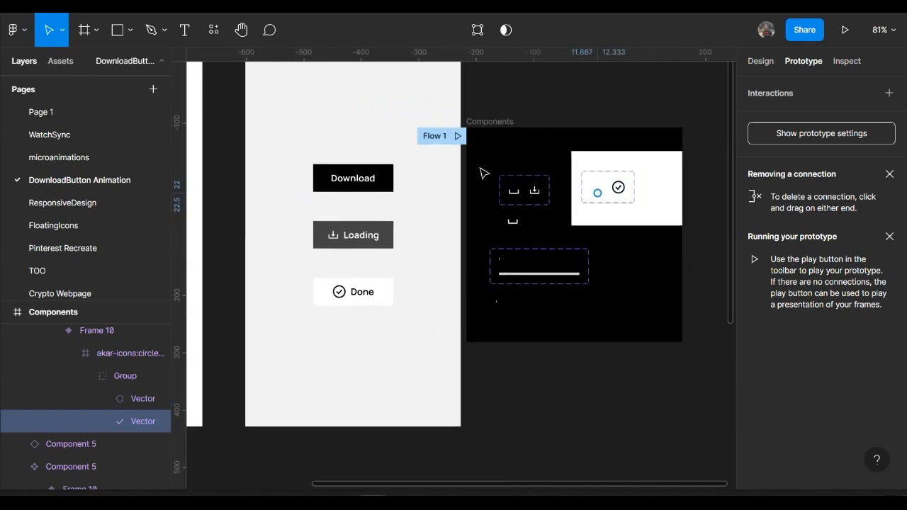
{"action": "scroll", "coordinate": [522, 172], "scroll_direction": "up", "scroll_amount": 5}
{"action": "left_click", "coordinate": [451, 90]}
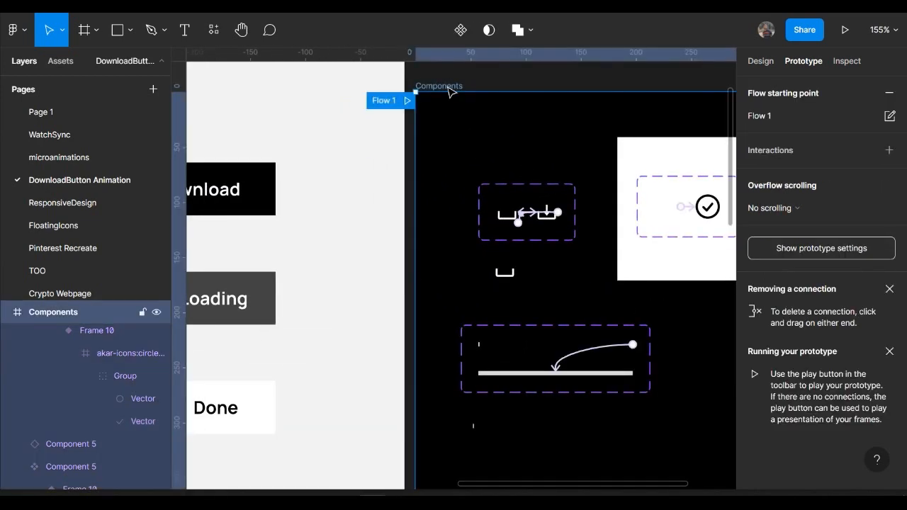
{"action": "scroll", "coordinate": [449, 88], "scroll_direction": "down", "scroll_amount": 4}
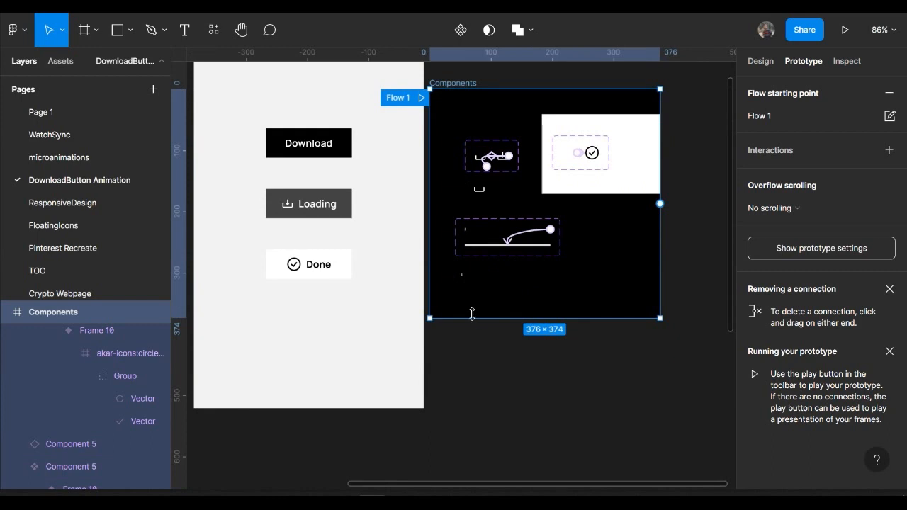
{"action": "left_click_drag", "start_coordinate": [468, 366], "coordinate": [470, 403]}
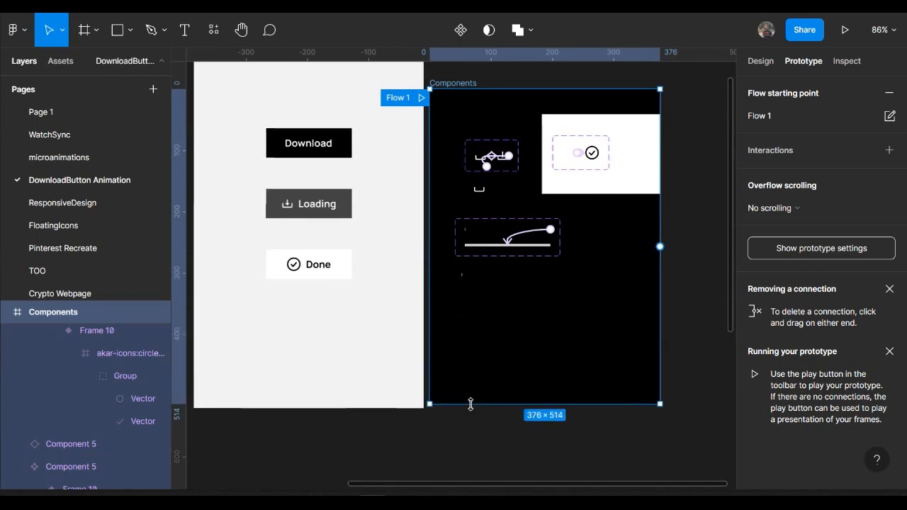
Duplicate the white check-icon frame below the progress bar without its component set, widening the copy to 373 × 130.
{"action": "left_click", "coordinate": [638, 174]}
{"action": "left_click_drag", "start_coordinate": [638, 174], "coordinate": [636, 341], "text": "alt"}
{"action": "left_click_drag", "start_coordinate": [538, 328], "coordinate": [426, 344]}
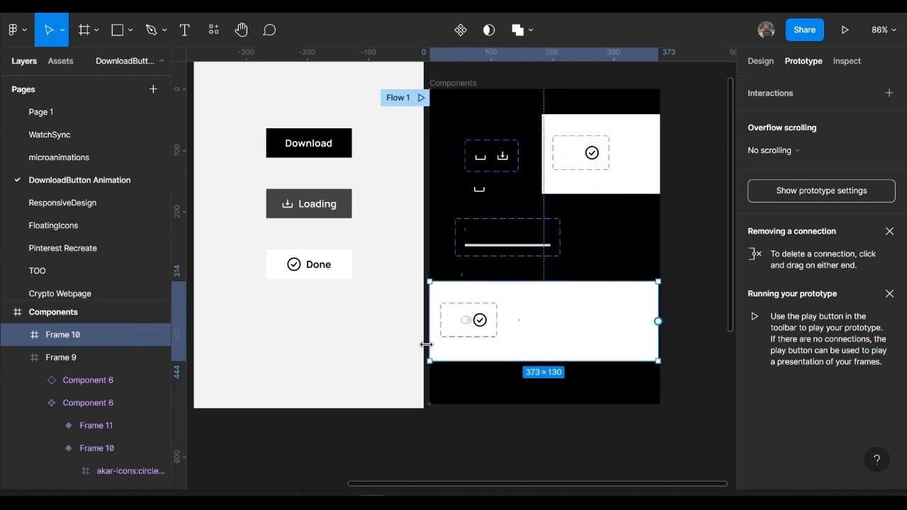
{"action": "left_click", "coordinate": [481, 336]}
{"action": "key", "text": "Delete"}
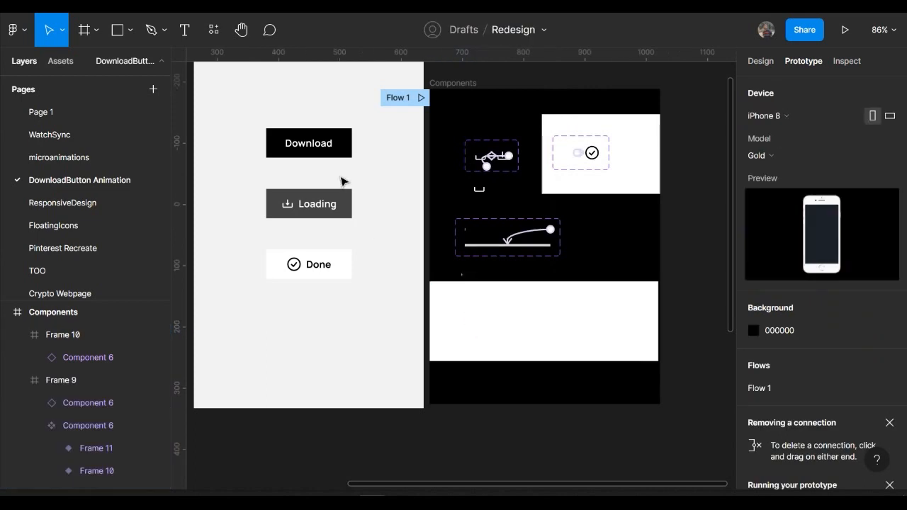
Copy the Download and Loading buttons from the light frame into the new white frame, placed side by side.
{"action": "left_click", "coordinate": [314, 144]}
{"action": "left_click_drag", "start_coordinate": [325, 150], "coordinate": [502, 328]}
{"action": "scroll", "coordinate": [507, 337], "scroll_direction": "up", "scroll_amount": 2}
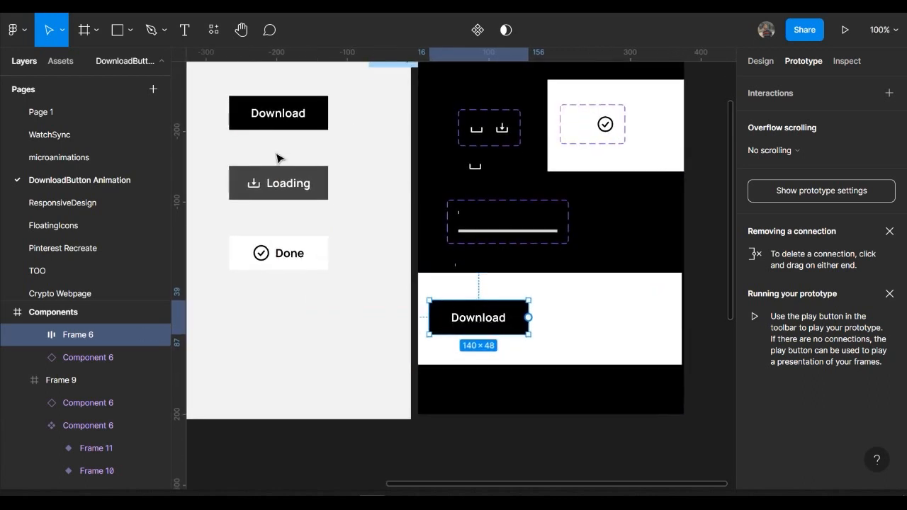
{"action": "left_click", "coordinate": [261, 197]}
{"action": "left_click_drag", "start_coordinate": [253, 194], "coordinate": [570, 325]}
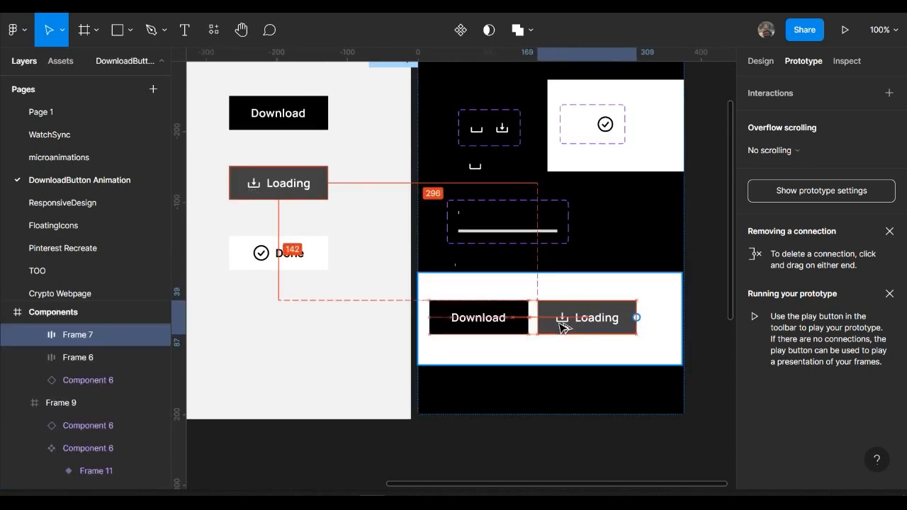
{"action": "left_click", "coordinate": [559, 329]}
{"action": "scroll", "coordinate": [561, 328], "scroll_direction": "right", "scroll_amount": 5}
{"action": "scroll", "coordinate": [559, 328], "scroll_direction": "up", "scroll_amount": 2}
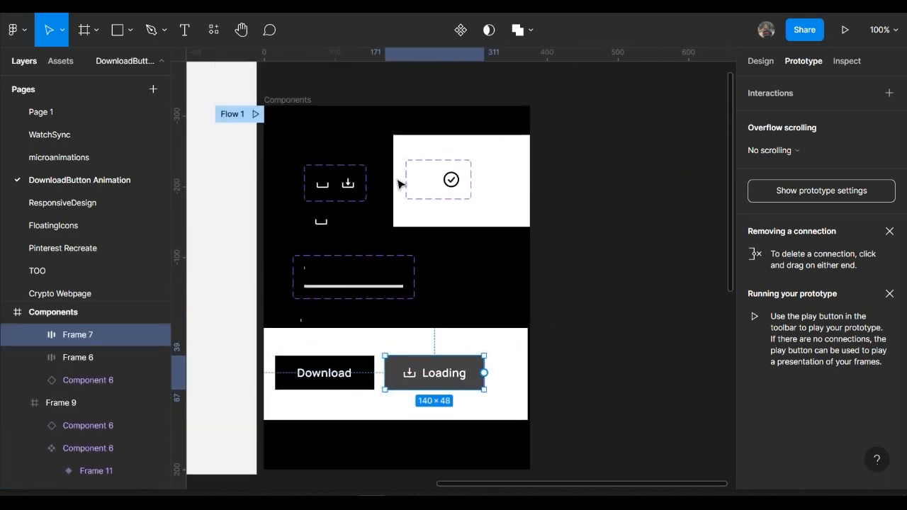
Widen the Components frame and resize the white button frame inside it to 613 × 130.
{"action": "left_click", "coordinate": [299, 100]}
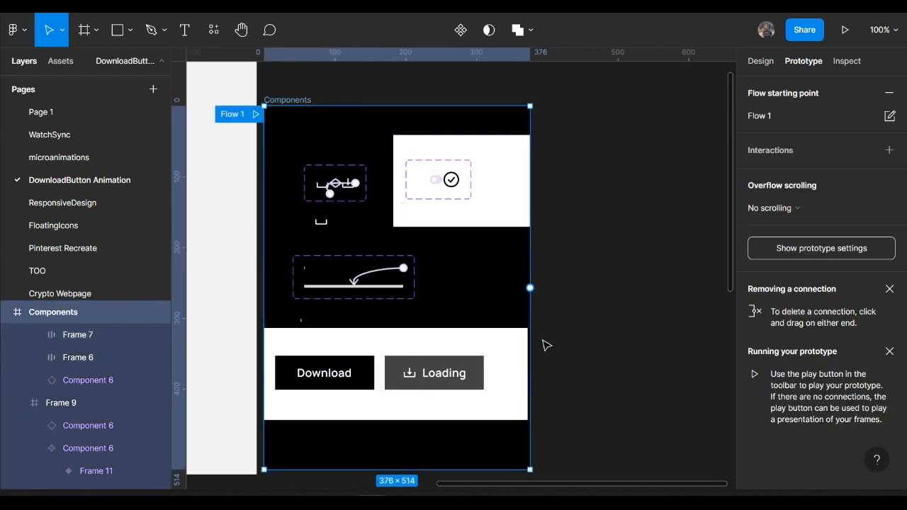
{"action": "left_click_drag", "start_coordinate": [534, 338], "coordinate": [697, 348]}
{"action": "left_click", "coordinate": [506, 367]}
{"action": "left_click_drag", "start_coordinate": [532, 362], "coordinate": [698, 372]}
{"action": "scroll", "coordinate": [698, 373], "scroll_direction": "left", "scroll_amount": 3}
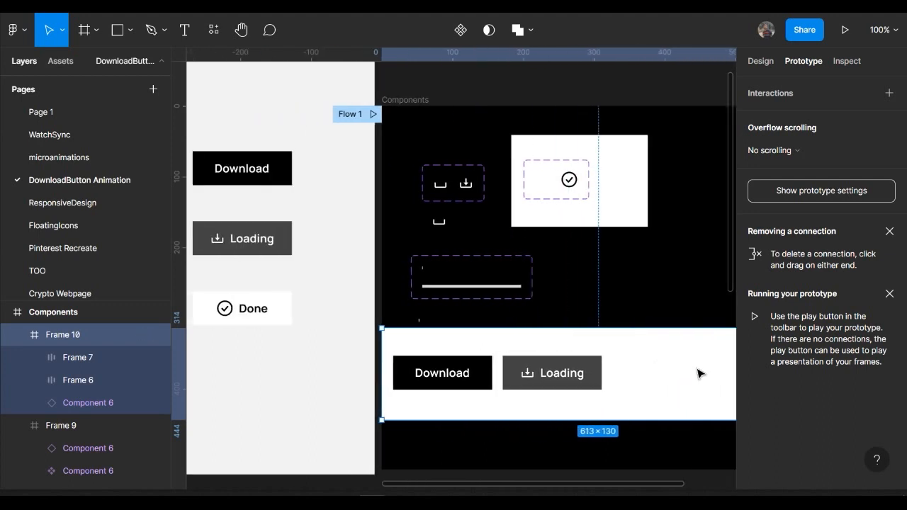
Copy the Done button into the white frame, in line with and to the right of the Loading copy.
{"action": "left_click", "coordinate": [228, 308]}
{"action": "left_click_drag", "start_coordinate": [263, 312], "coordinate": [671, 377]}
{"action": "scroll", "coordinate": [670, 376], "scroll_direction": "right", "scroll_amount": 3}
{"action": "scroll", "coordinate": [672, 381], "scroll_direction": "down", "scroll_amount": 1}
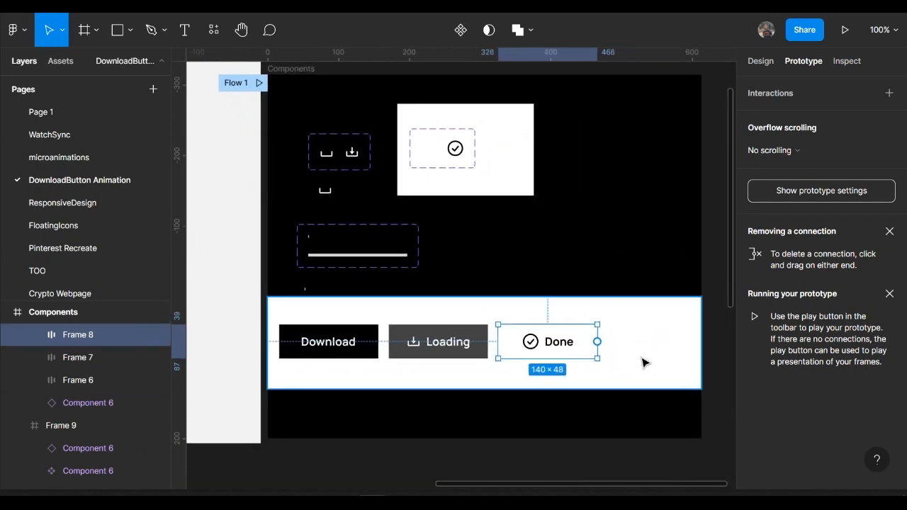
{"action": "left_click", "coordinate": [342, 353]}
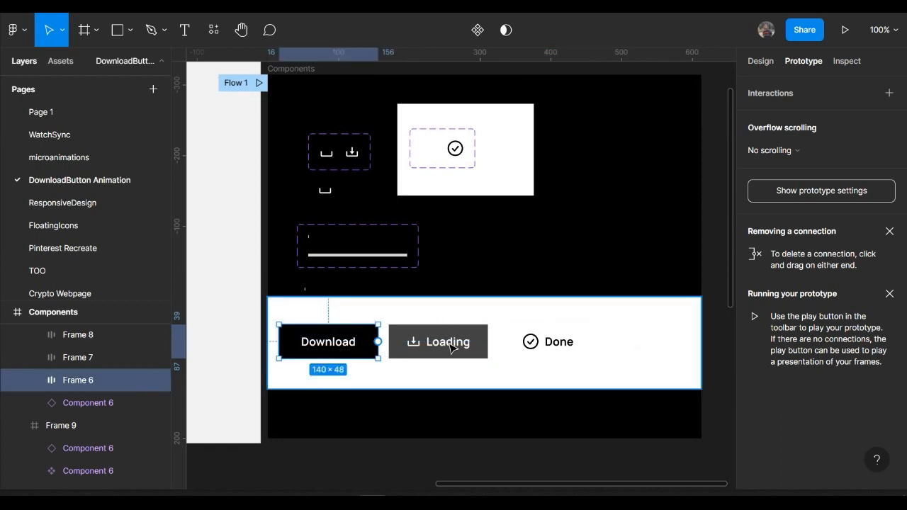
{"action": "scroll", "coordinate": [590, 347], "scroll_direction": "left", "scroll_amount": 3}
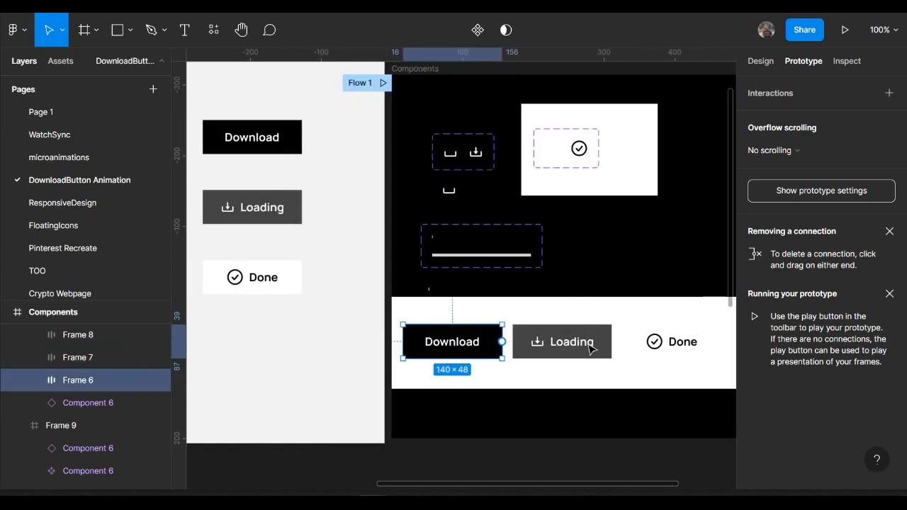
{"action": "scroll", "coordinate": [590, 347], "scroll_direction": "right", "scroll_amount": 2}
{"action": "scroll", "coordinate": [591, 345], "scroll_direction": "up", "scroll_amount": 4, "text": "ctrl"}
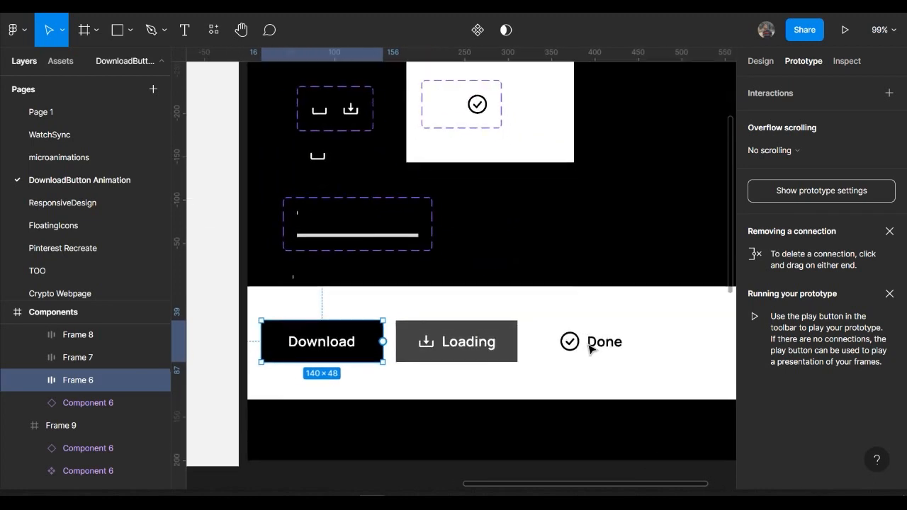
{"action": "scroll", "coordinate": [589, 348], "scroll_direction": "right", "scroll_amount": 2}
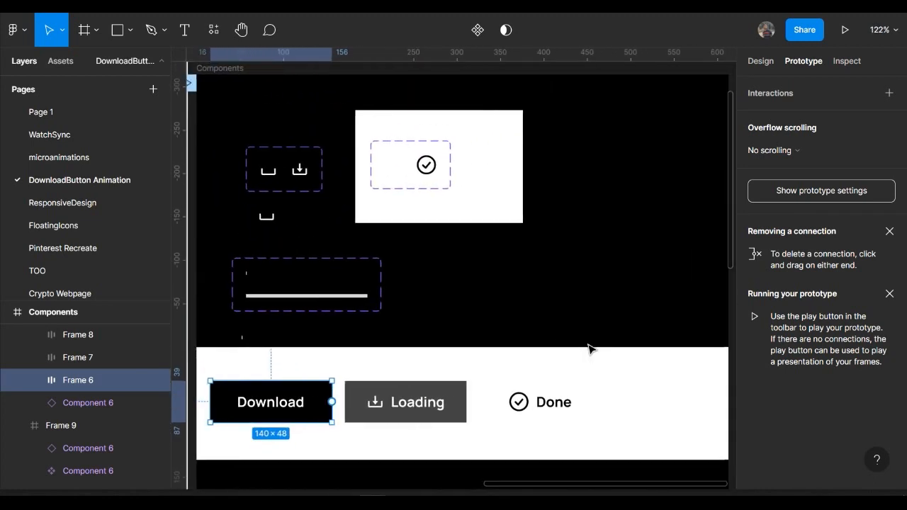
{"action": "scroll", "coordinate": [589, 348], "scroll_direction": "left", "scroll_amount": 1}
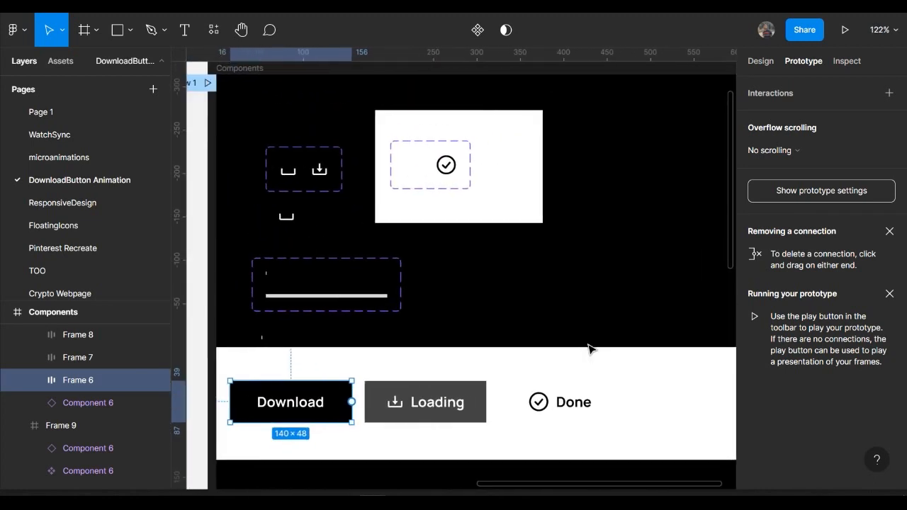
Switch to the Pinterest pin in the browser and replay the reference download button animation from near its start.
{"action": "key", "text": "super"}
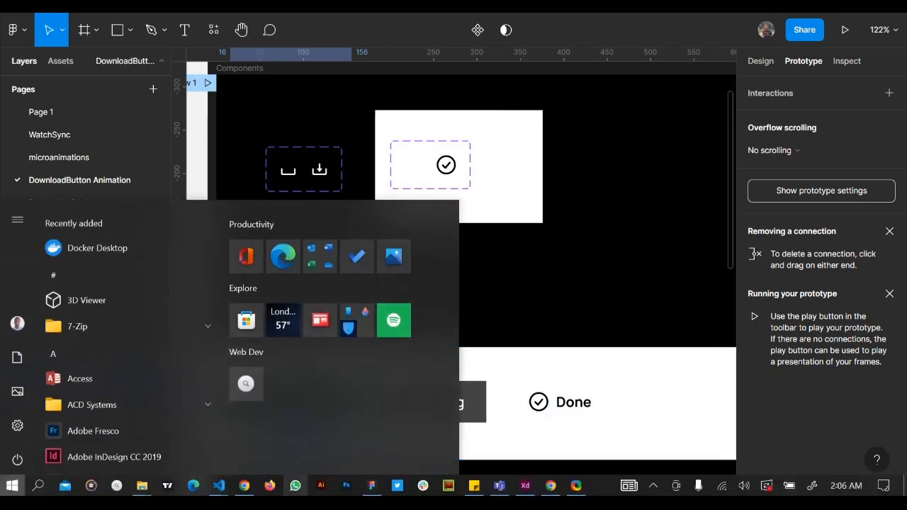
{"action": "left_click", "coordinate": [244, 489]}
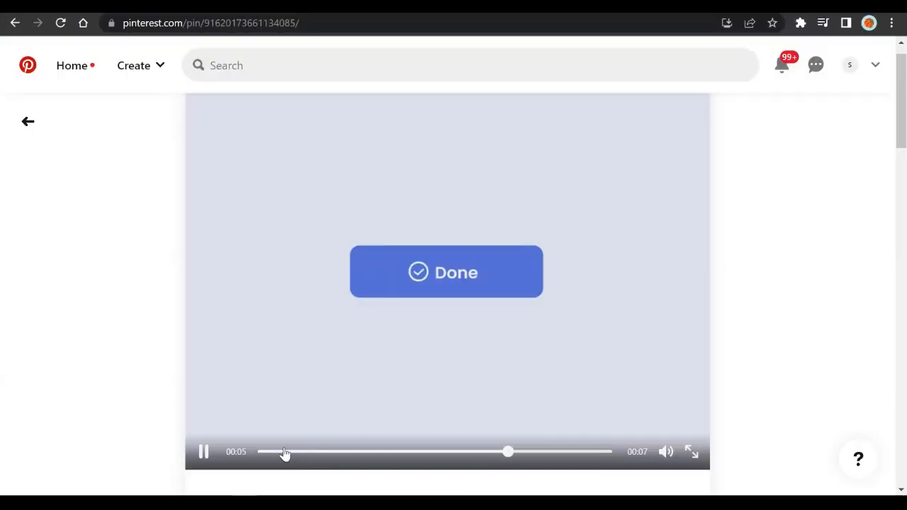
{"action": "left_click", "coordinate": [283, 452]}
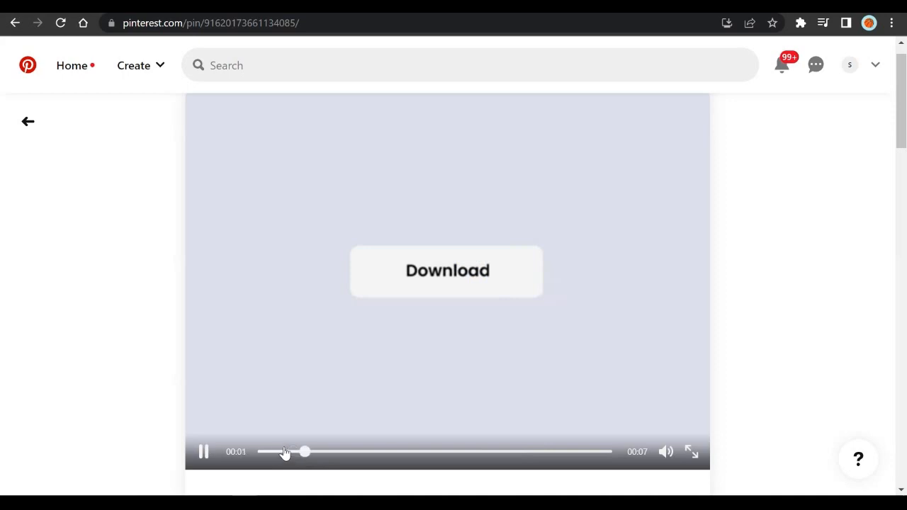
{"action": "left_click", "coordinate": [401, 376]}
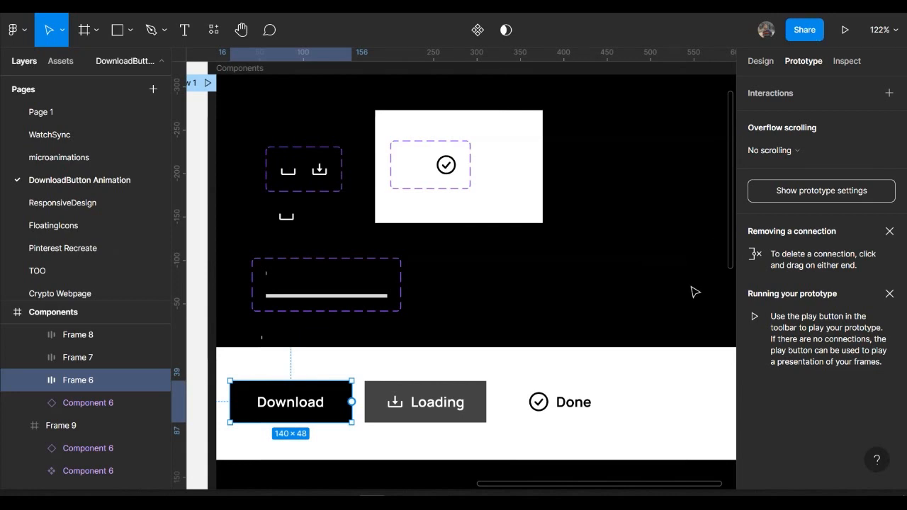
Replace the download icon in the copied Loading button with the animated Component 4 instance.
{"action": "scroll", "coordinate": [695, 292], "scroll_direction": "down", "scroll_amount": 1}
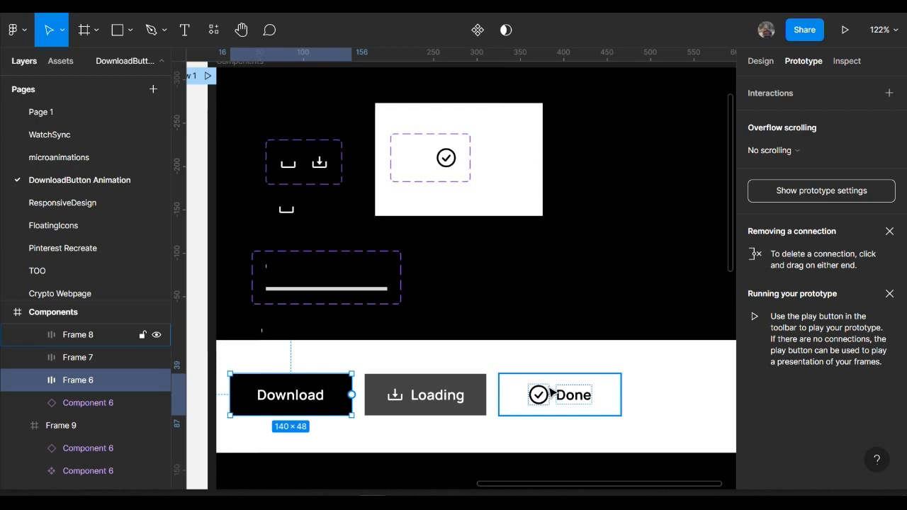
{"action": "left_click", "coordinate": [286, 208]}
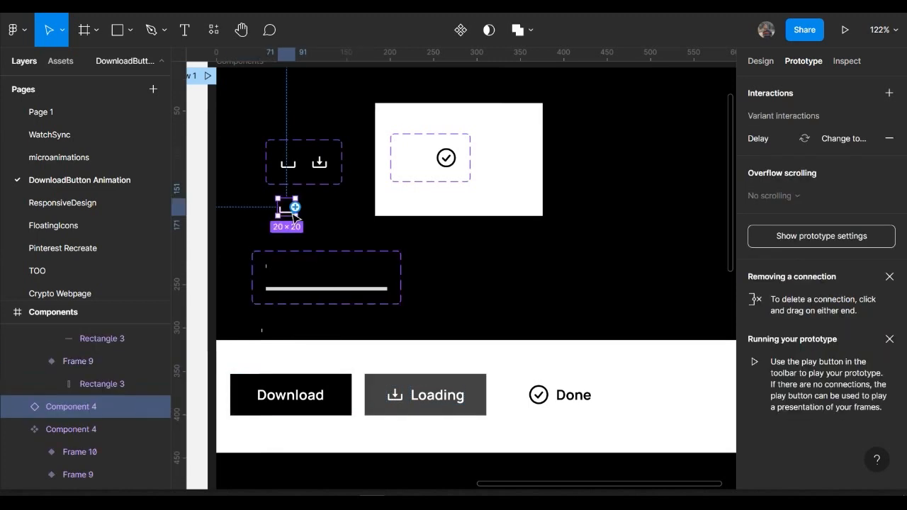
{"action": "double_click", "coordinate": [397, 403]}
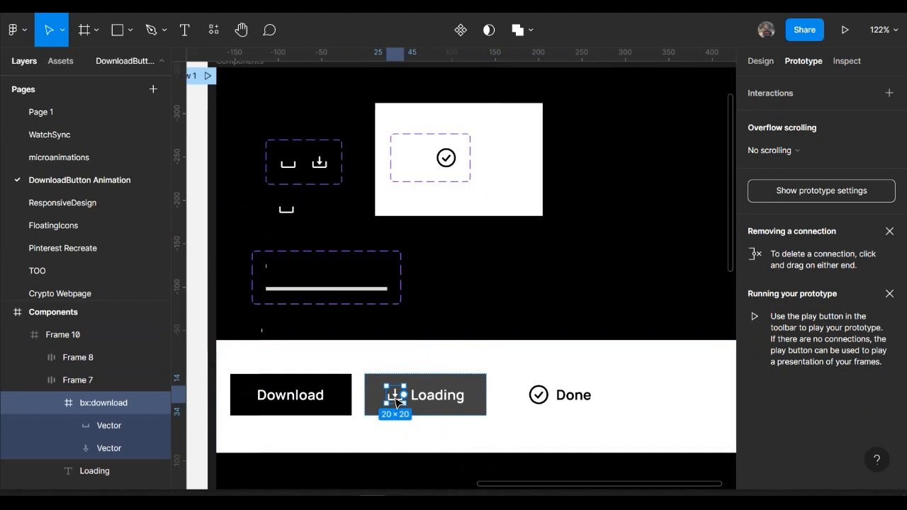
{"action": "right_click", "coordinate": [397, 402]}
{"action": "mouse_move", "coordinate": [466, 92]}
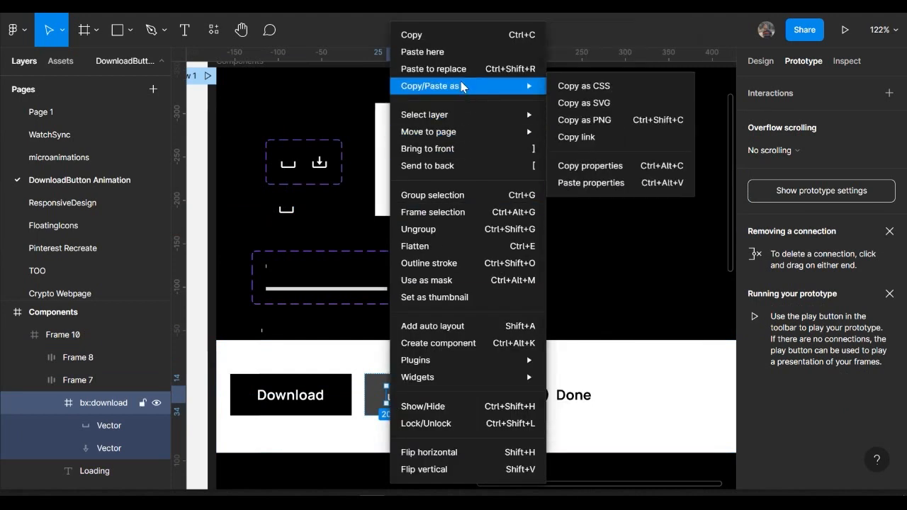
{"action": "left_click", "coordinate": [434, 68]}
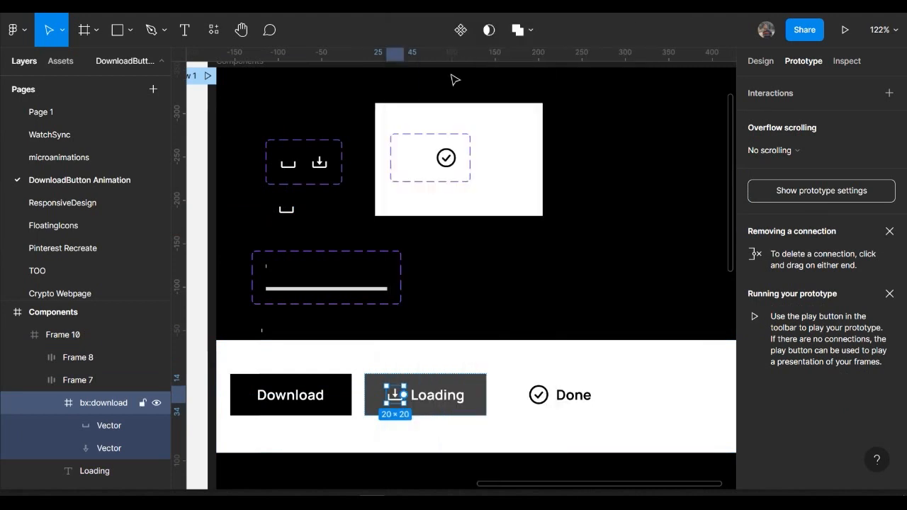
Replace the check icon in the copied Done button with the animated Component 6 instance.
{"action": "left_click", "coordinate": [559, 400]}
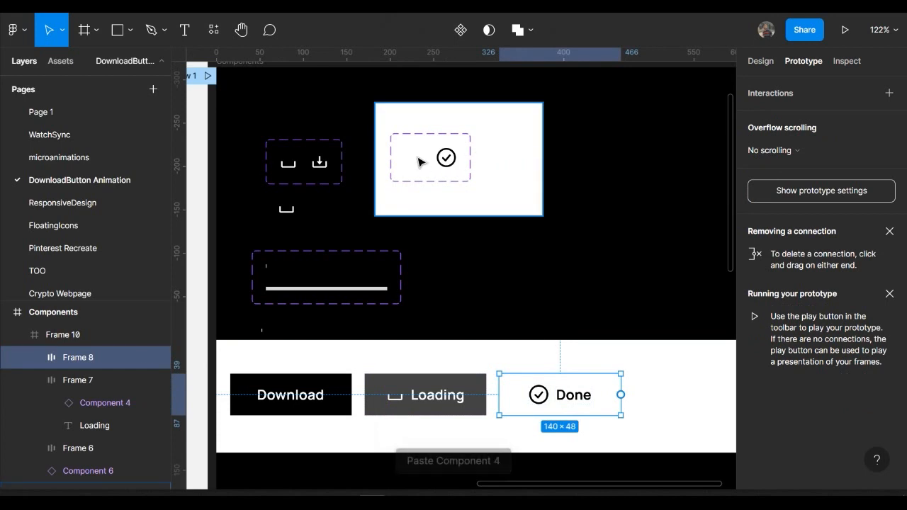
{"action": "left_click", "coordinate": [501, 163]}
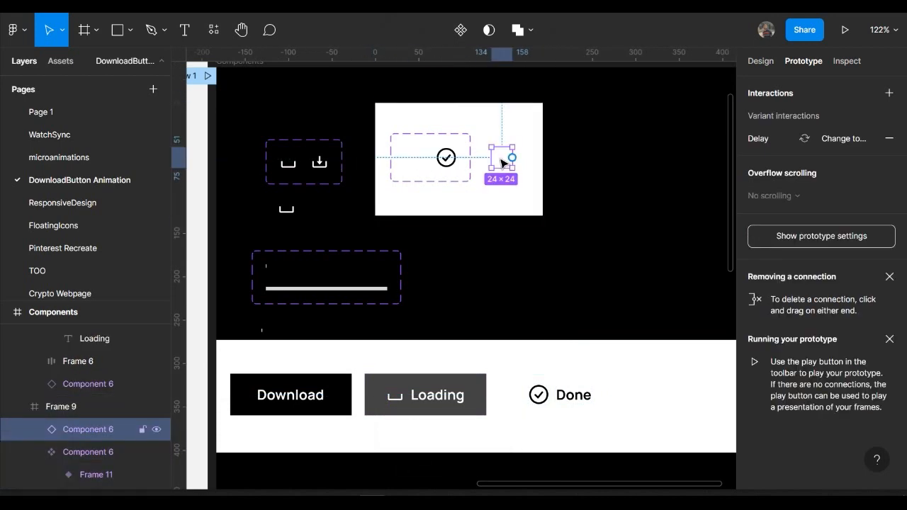
{"action": "left_click", "coordinate": [567, 409]}
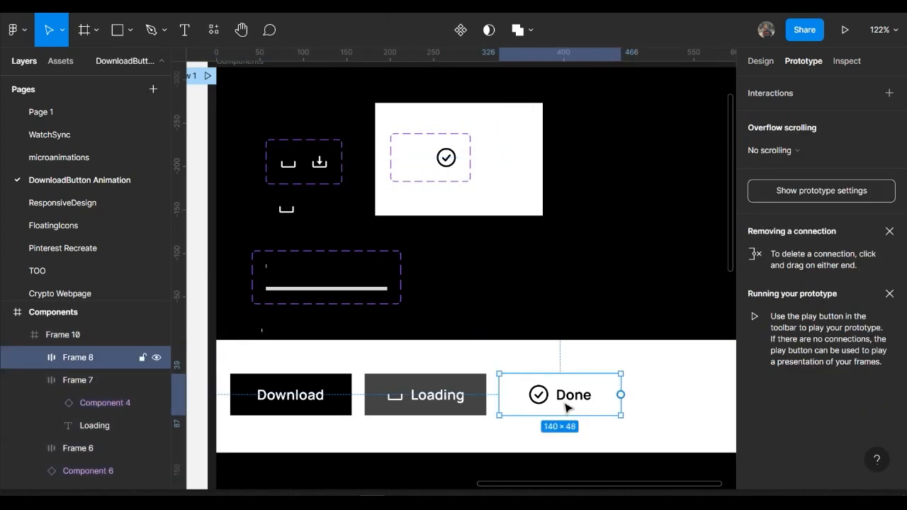
{"action": "left_click", "coordinate": [565, 401]}
{"action": "left_click", "coordinate": [533, 394]}
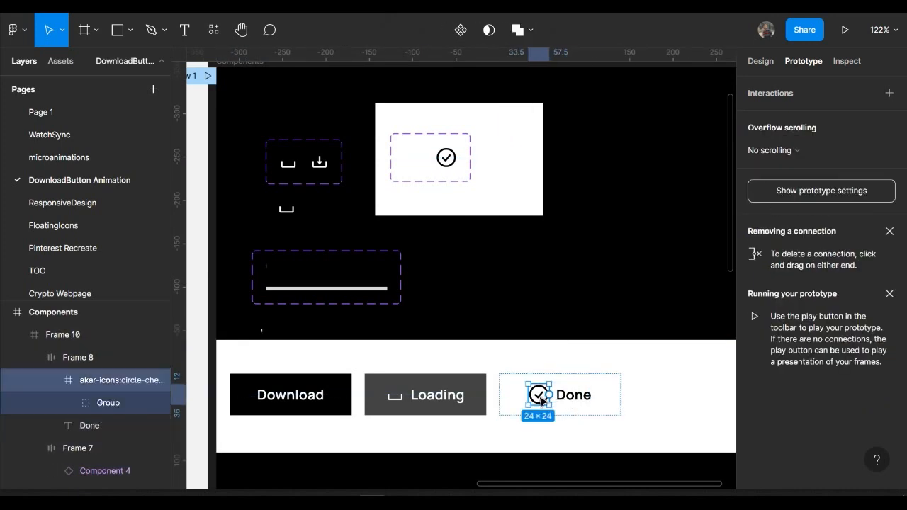
{"action": "right_click", "coordinate": [535, 395]}
{"action": "mouse_move", "coordinate": [590, 84]}
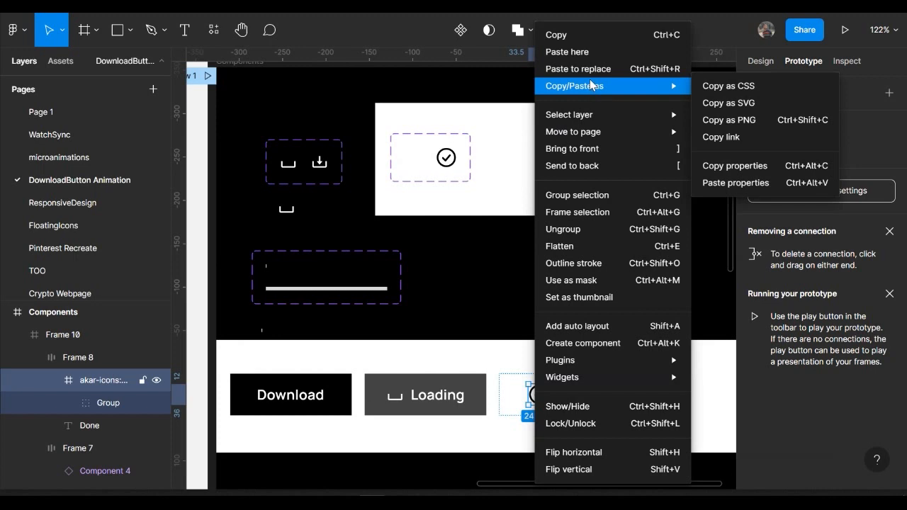
{"action": "left_click", "coordinate": [582, 69]}
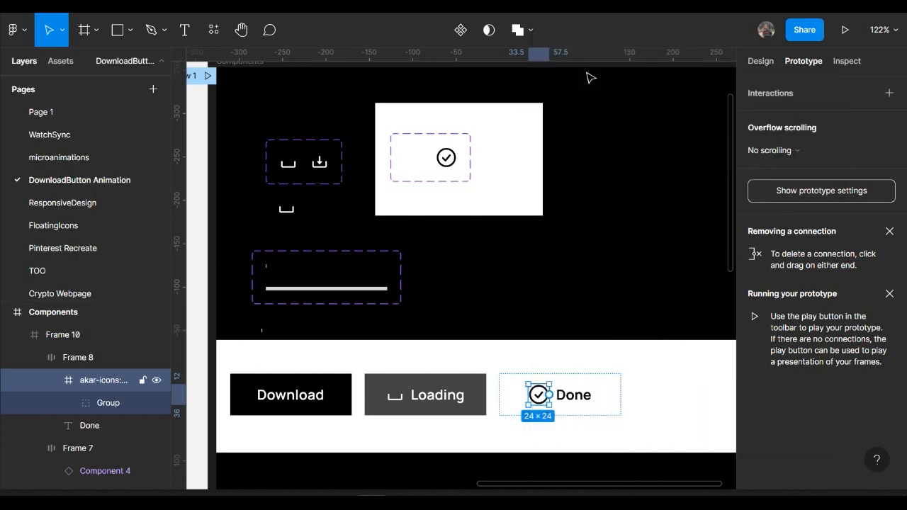
{"action": "left_click", "coordinate": [614, 406]}
Run the prototype preview and examine the icons in the Loading and Done buttons.
{"action": "left_click", "coordinate": [402, 400]}
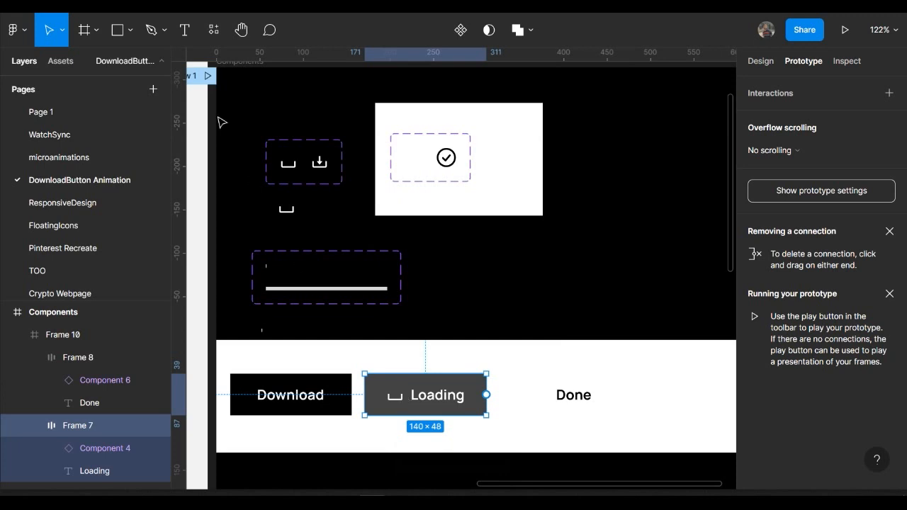
{"action": "key", "text": "ctrl+alt+Return"}
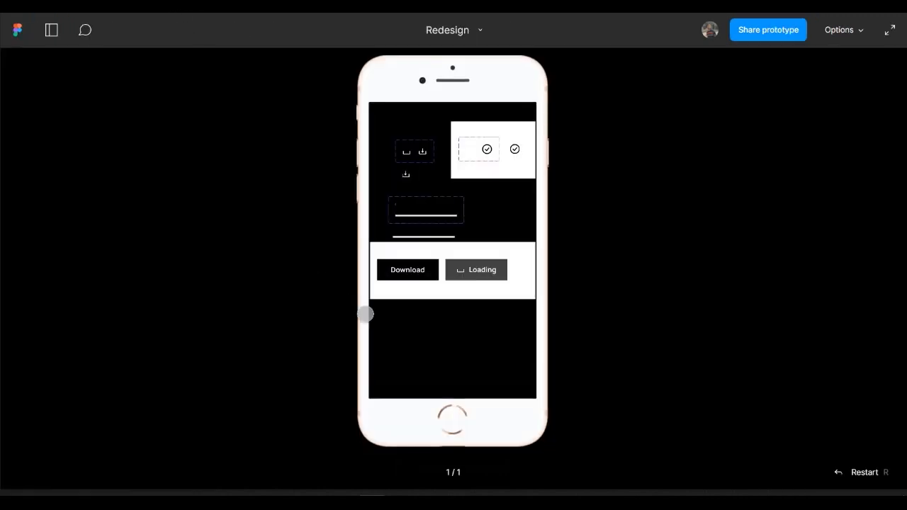
{"action": "scroll", "coordinate": [465, 312], "scroll_direction": "right", "scroll_amount": 2}
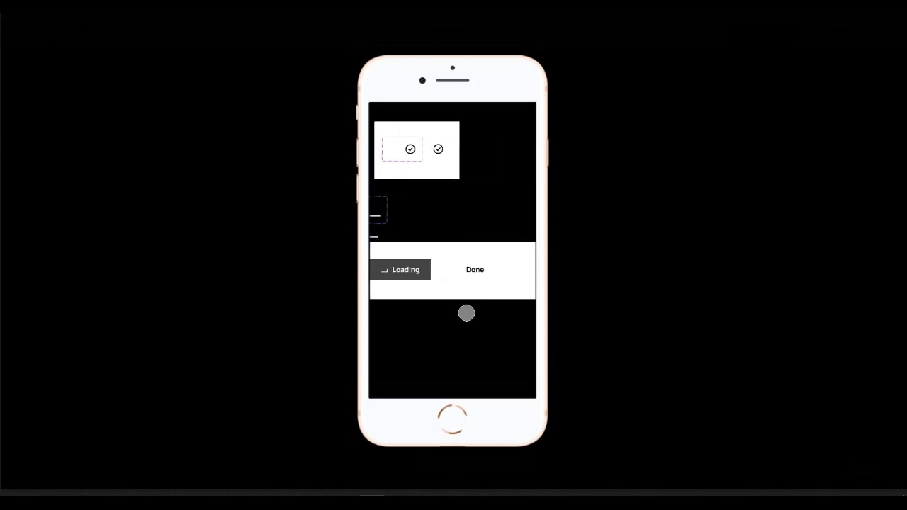
Compare the animated icons across the Download, Loading and Done buttons in the prototype preview and return to the design file.
{"action": "scroll", "coordinate": [466, 312], "scroll_direction": "right", "scroll_amount": 1}
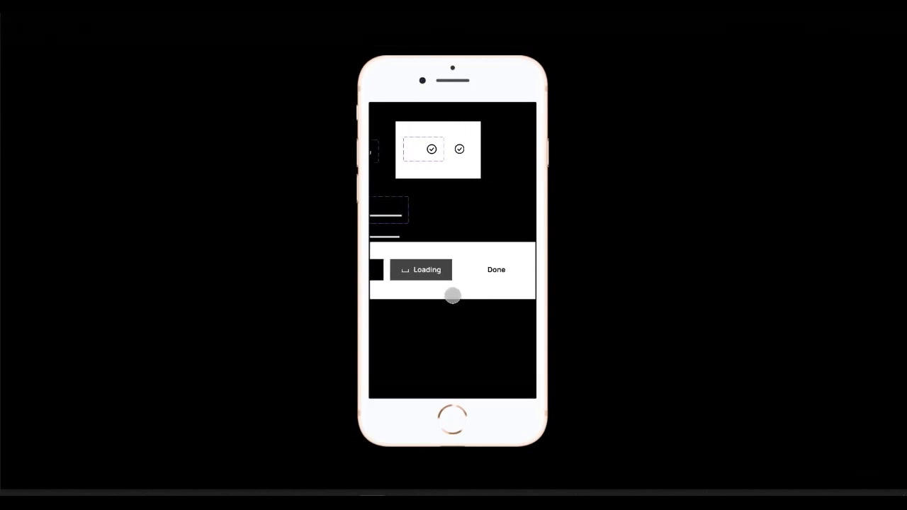
{"action": "scroll", "coordinate": [452, 295], "scroll_direction": "left", "scroll_amount": 2}
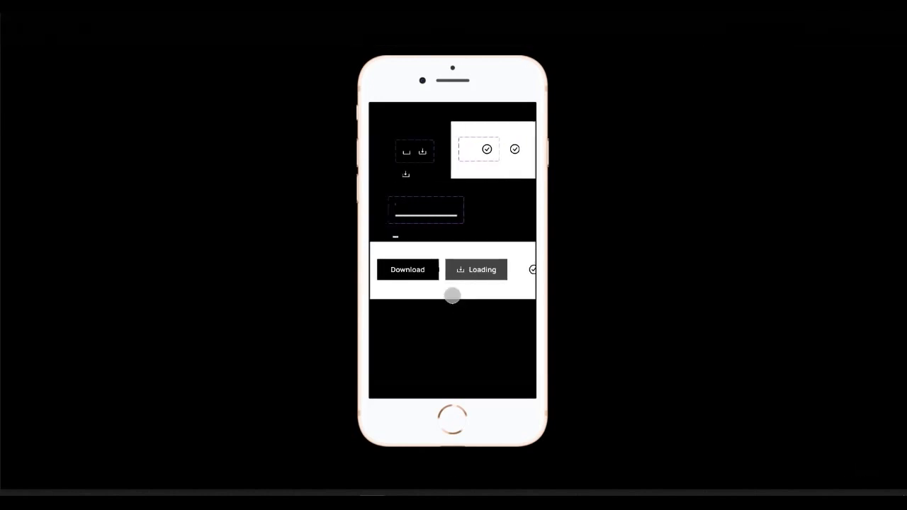
{"action": "scroll", "coordinate": [452, 296], "scroll_direction": "right", "scroll_amount": 2}
{"action": "scroll", "coordinate": [453, 296], "scroll_direction": "left", "scroll_amount": 1}
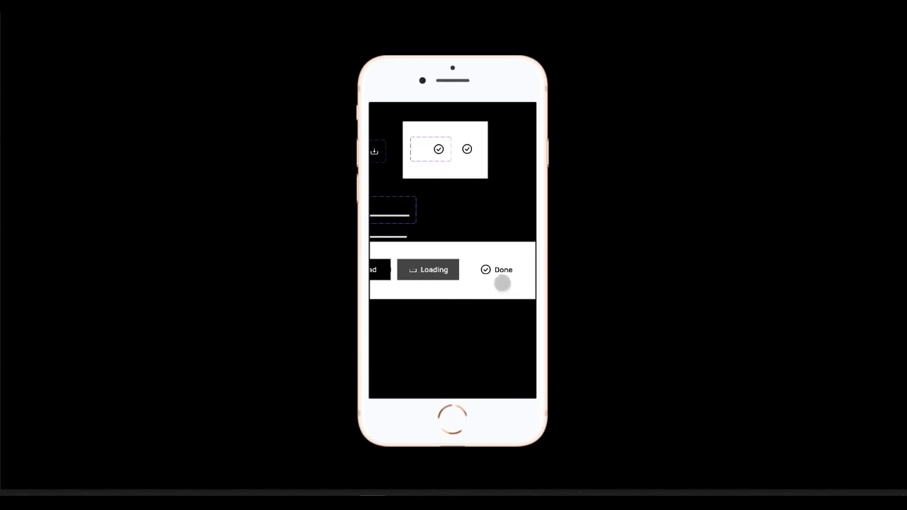
{"action": "scroll", "coordinate": [510, 274], "scroll_direction": "left", "scroll_amount": 2}
{"action": "scroll", "coordinate": [496, 272], "scroll_direction": "right", "scroll_amount": 2}
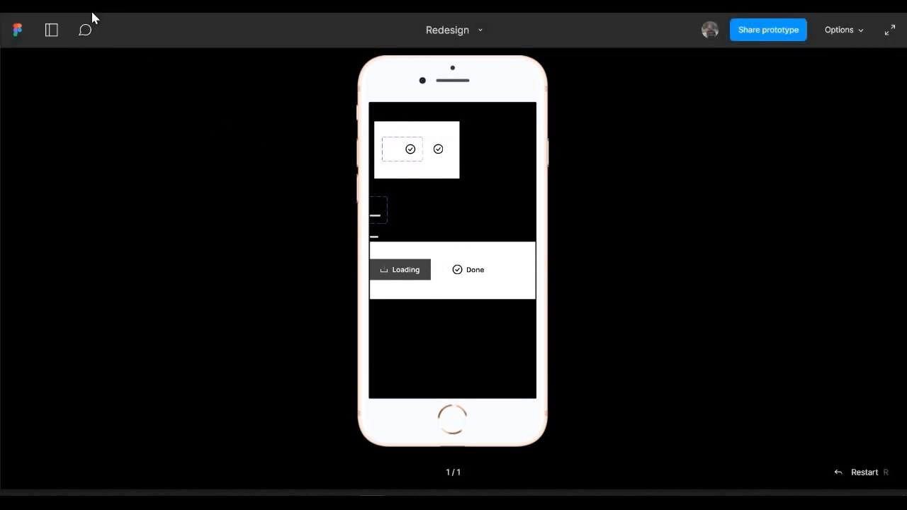
{"action": "left_click", "coordinate": [83, 11]}
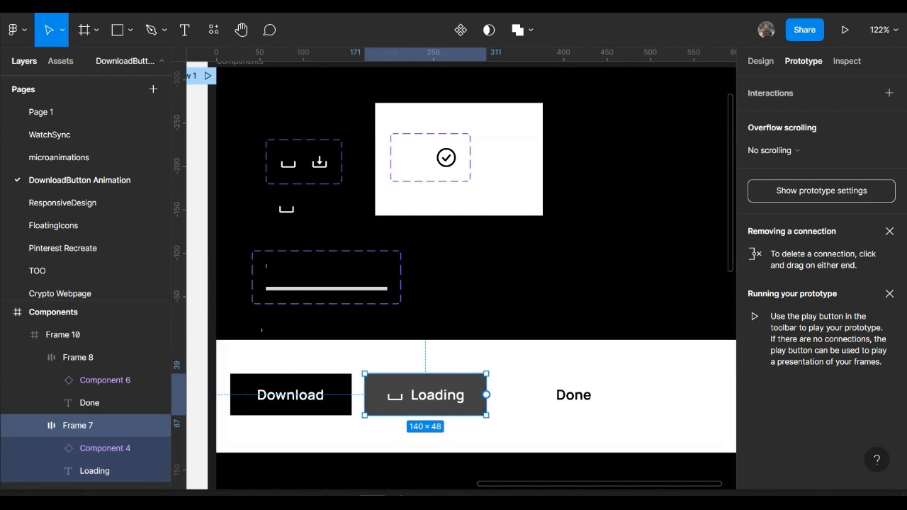
Wrap the Download, Loading and Done buttons each in their own separate frame.
{"action": "scroll", "coordinate": [392, 413], "scroll_direction": "down", "scroll_amount": 2}
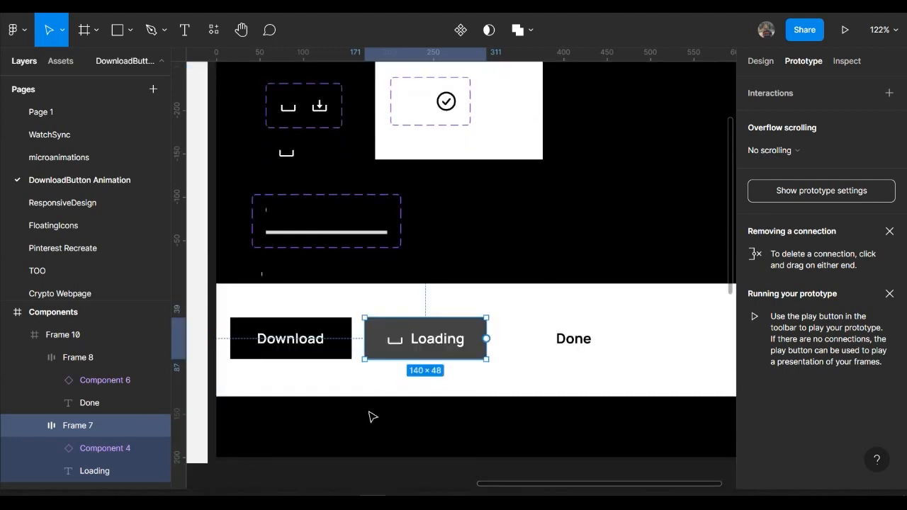
{"action": "left_click", "coordinate": [373, 417]}
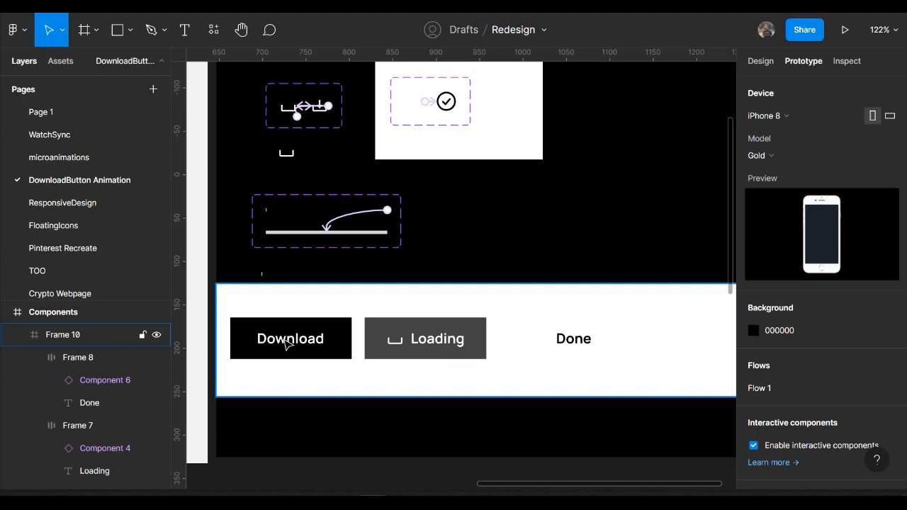
{"action": "left_click", "coordinate": [287, 344]}
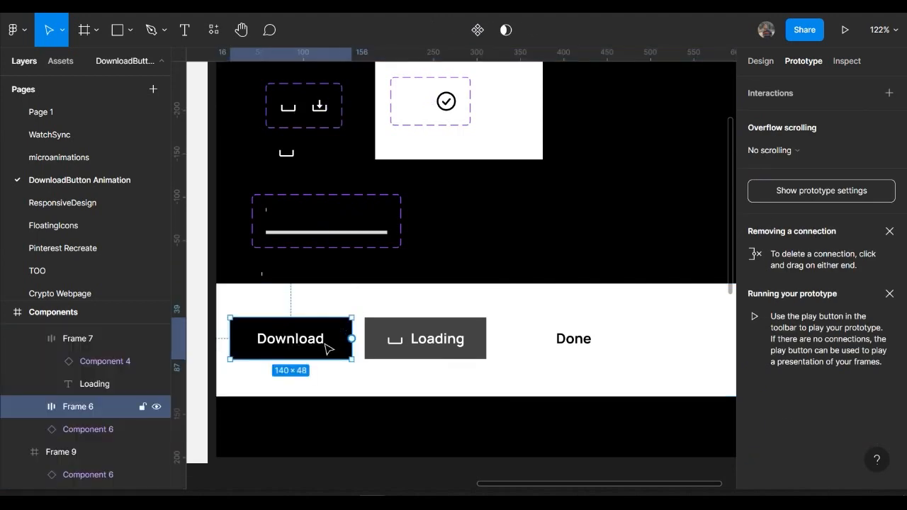
{"action": "key", "text": "ctrl+alt+g"}
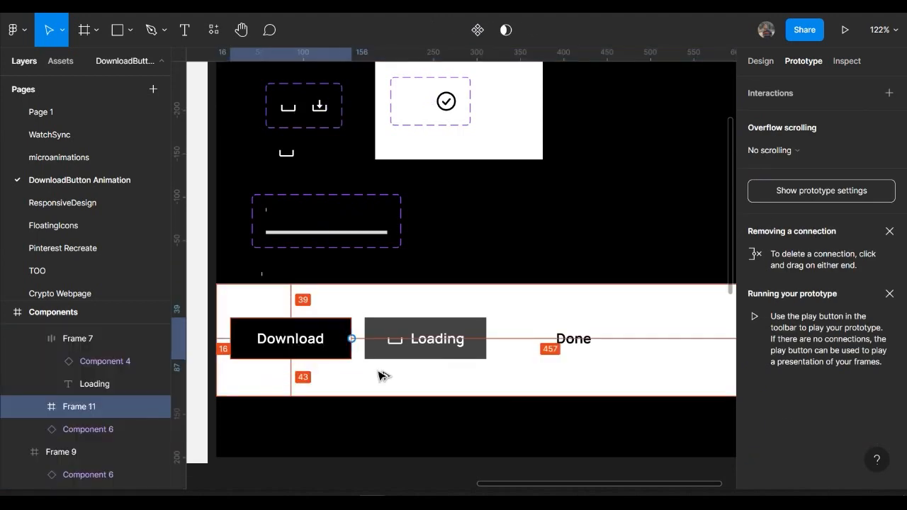
{"action": "left_click", "coordinate": [433, 338]}
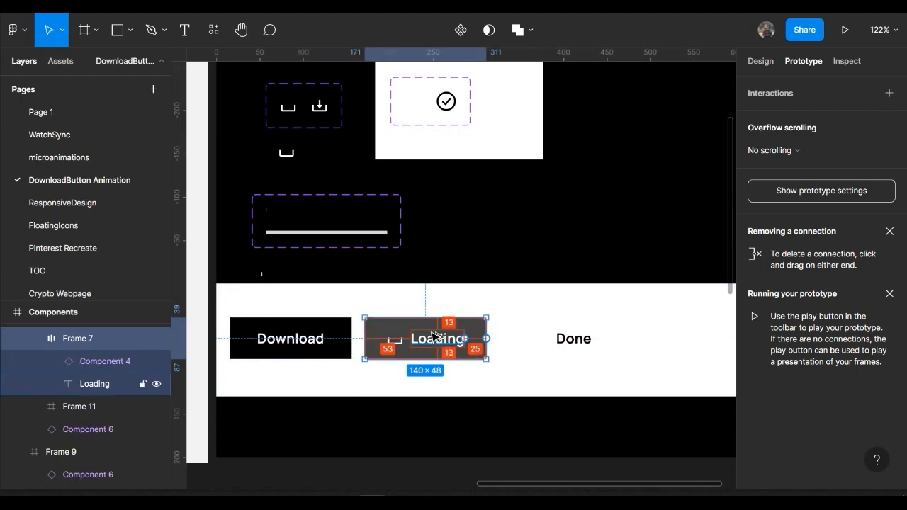
{"action": "key", "text": "ctrl+alt+g"}
{"action": "left_click", "coordinate": [588, 329]}
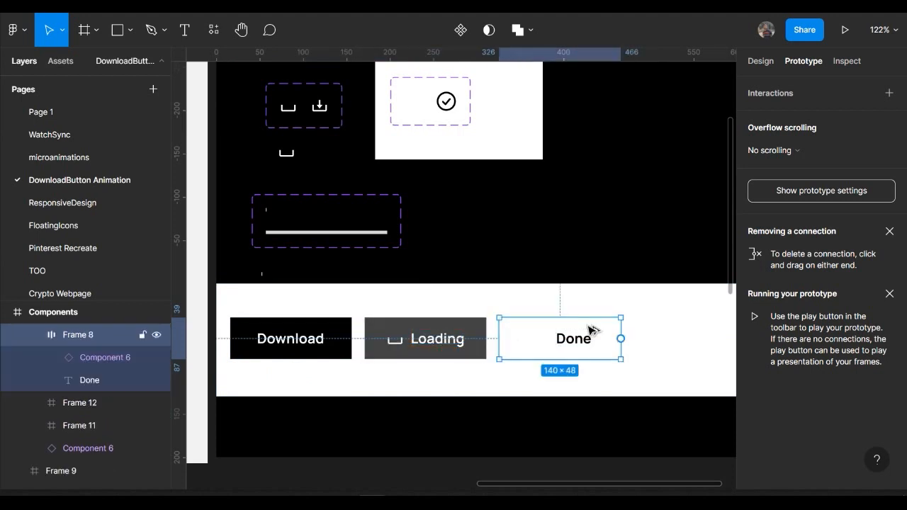
{"action": "key", "text": "ctrl+alt+g"}
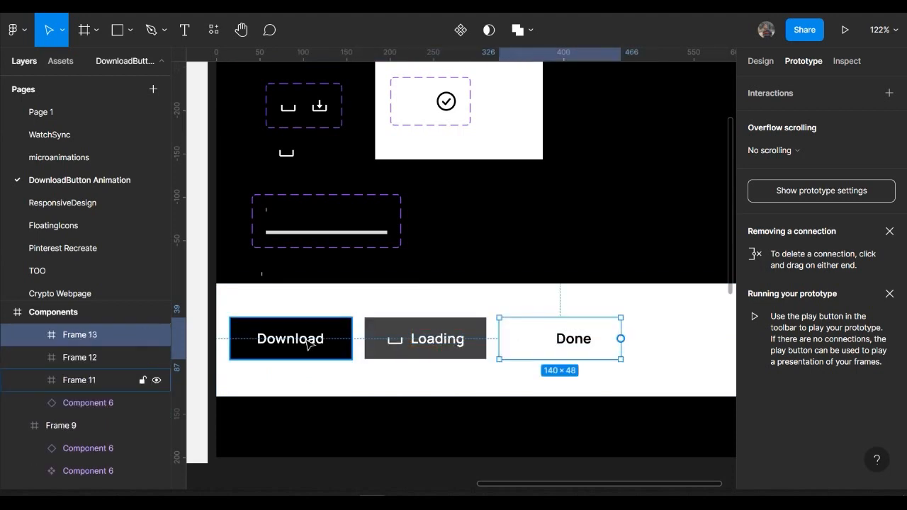
{"action": "left_click", "coordinate": [310, 344]}
{"action": "scroll", "coordinate": [309, 344], "scroll_direction": "left", "scroll_amount": 2}
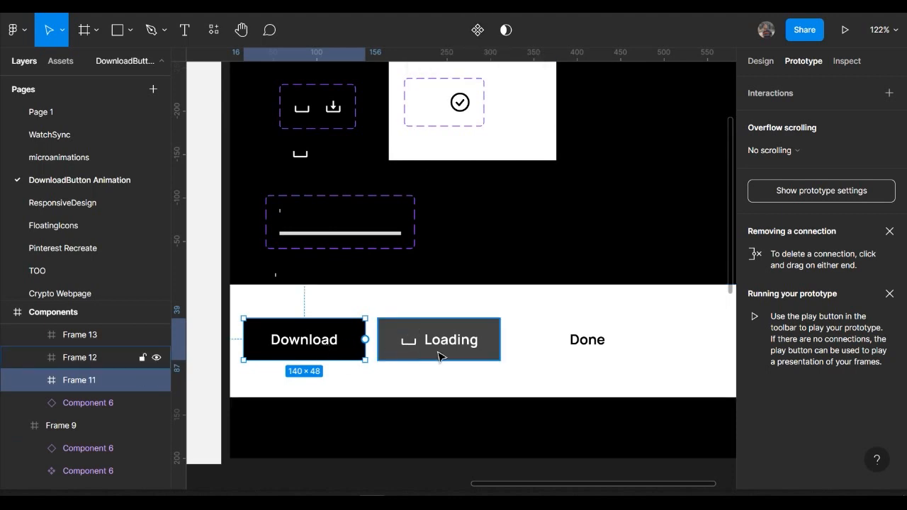
Move the loading bar instance slightly up and paste a copy of Component 5 inside the Loading button's auto layout frame.
{"action": "left_click", "coordinate": [353, 241]}
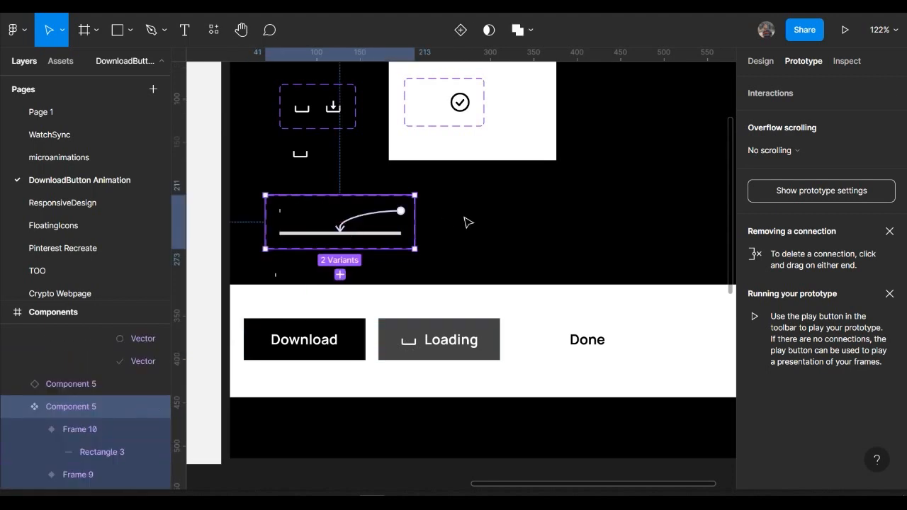
{"action": "left_click", "coordinate": [378, 274]}
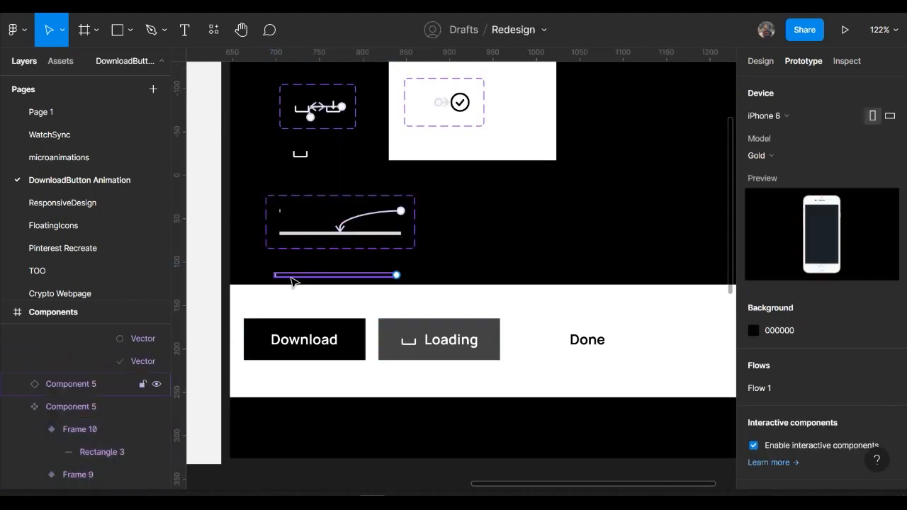
{"action": "left_click", "coordinate": [292, 276]}
{"action": "left_click_drag", "start_coordinate": [296, 279], "coordinate": [293, 270]}
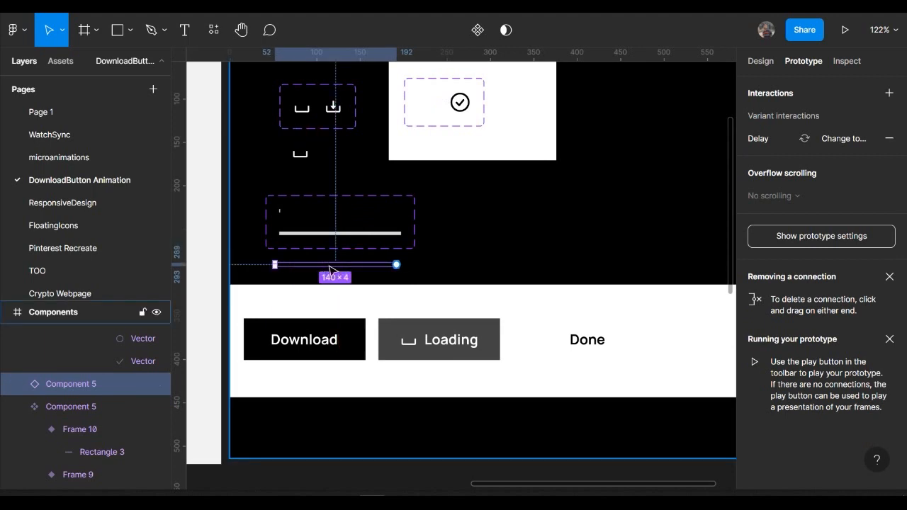
{"action": "left_click", "coordinate": [394, 336]}
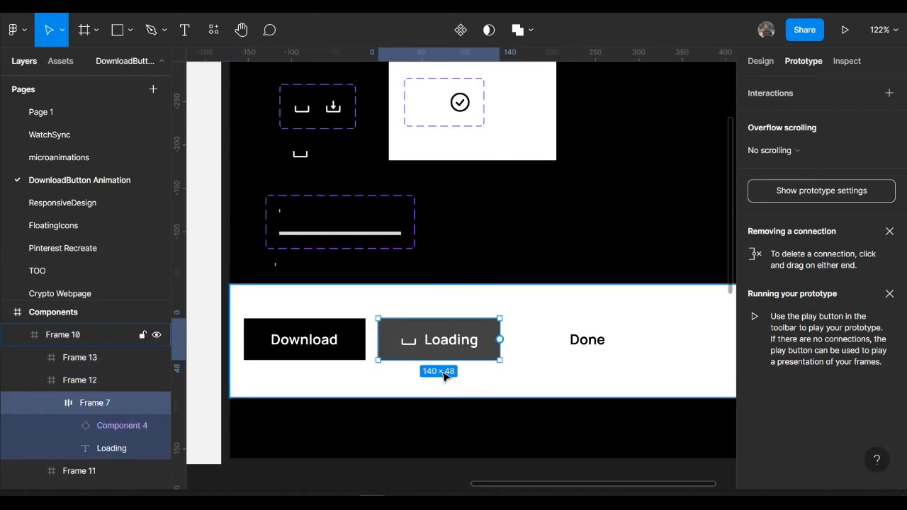
{"action": "key", "text": "ctrl+v"}
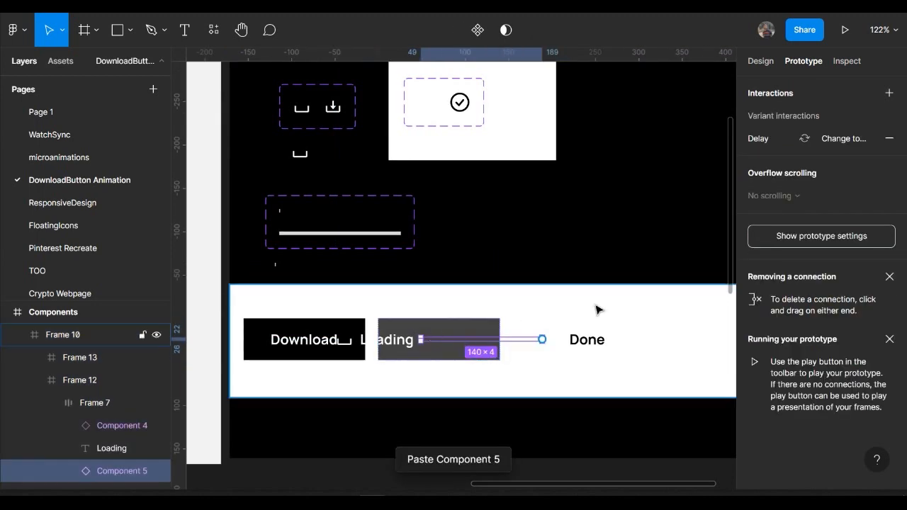
Give the pasted loading bar absolute position and align it to the bottom left of the Loading button.
{"action": "left_click", "coordinate": [762, 63]}
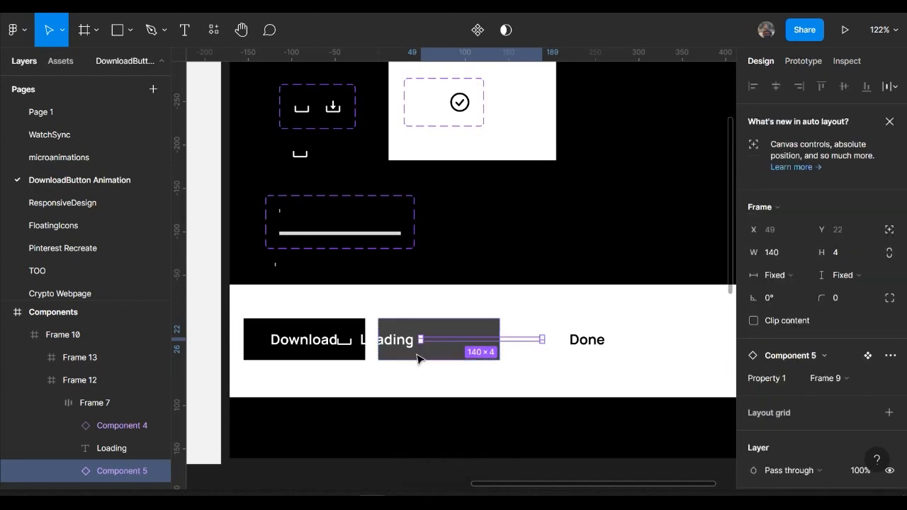
{"action": "left_click", "coordinate": [889, 231]}
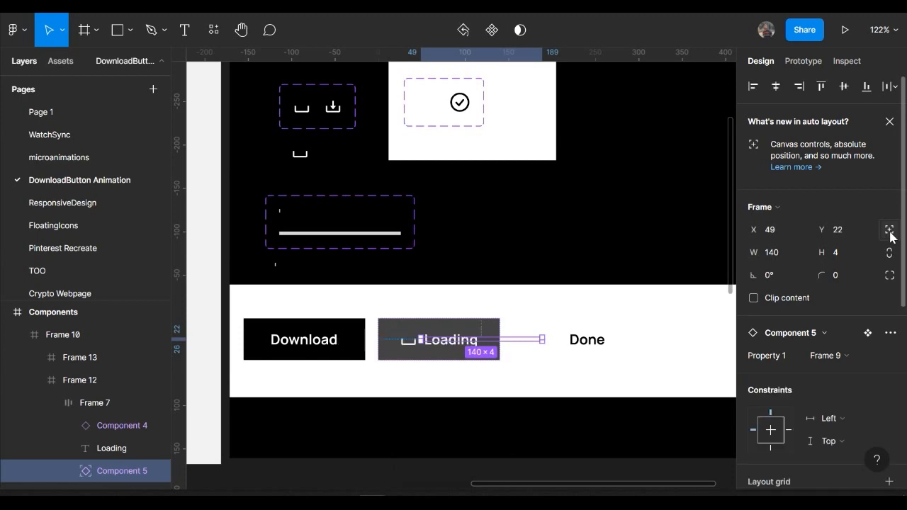
{"action": "left_click", "coordinate": [866, 87]}
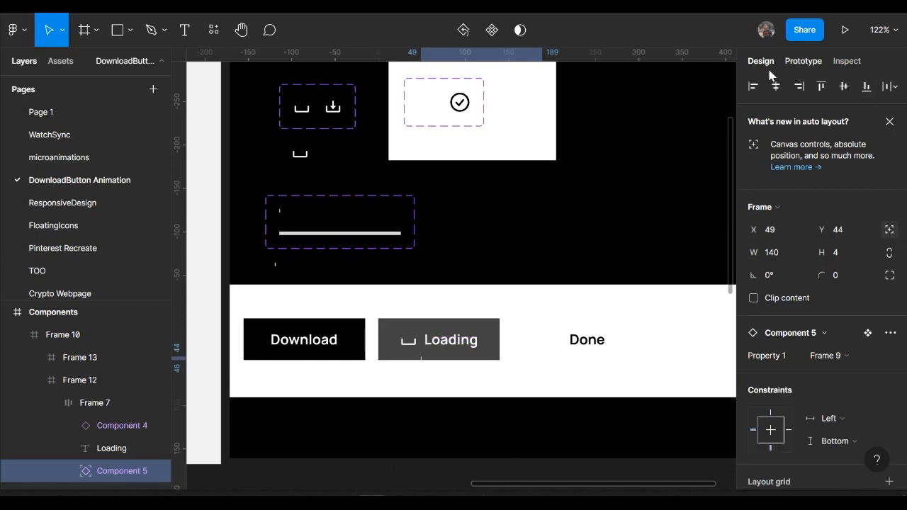
{"action": "left_click", "coordinate": [751, 87]}
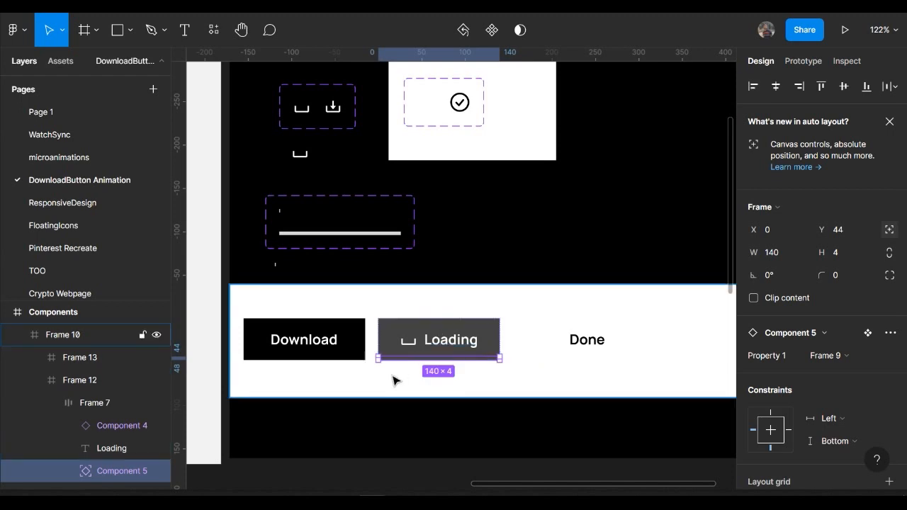
Set the fill opacity of the 1-pixel-wide Rectangle 3 in Component 5's Frame 9 variant to 0%.
{"action": "scroll", "coordinate": [396, 378], "scroll_direction": "up", "scroll_amount": 5}
{"action": "scroll", "coordinate": [334, 314], "scroll_direction": "up", "scroll_amount": 1}
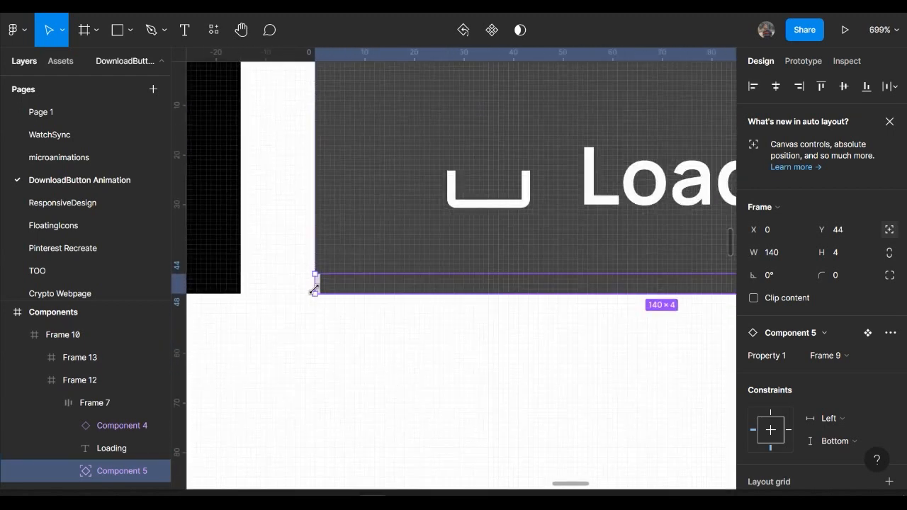
{"action": "scroll", "coordinate": [314, 288], "scroll_direction": "down", "scroll_amount": 4}
{"action": "scroll", "coordinate": [317, 296], "scroll_direction": "up", "scroll_amount": 2}
{"action": "scroll", "coordinate": [316, 296], "scroll_direction": "left", "scroll_amount": 2}
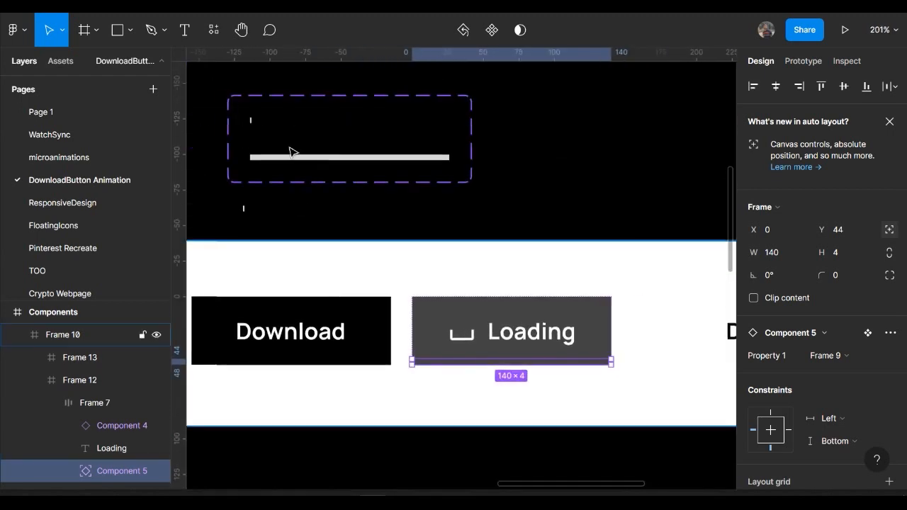
{"action": "left_click", "coordinate": [257, 124]}
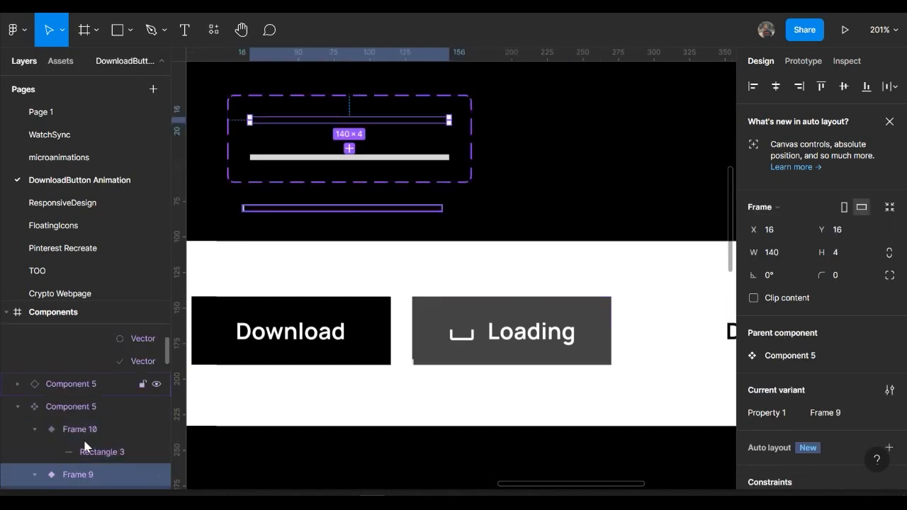
{"action": "scroll", "coordinate": [92, 444], "scroll_direction": "down", "scroll_amount": 1}
{"action": "left_click", "coordinate": [102, 458]}
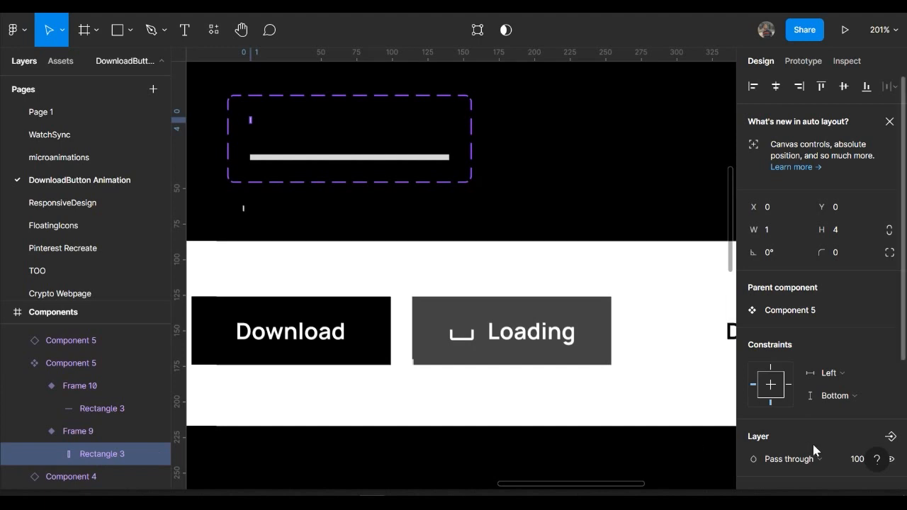
{"action": "scroll", "coordinate": [859, 452], "scroll_direction": "down", "scroll_amount": 2}
{"action": "left_click", "coordinate": [827, 464]}
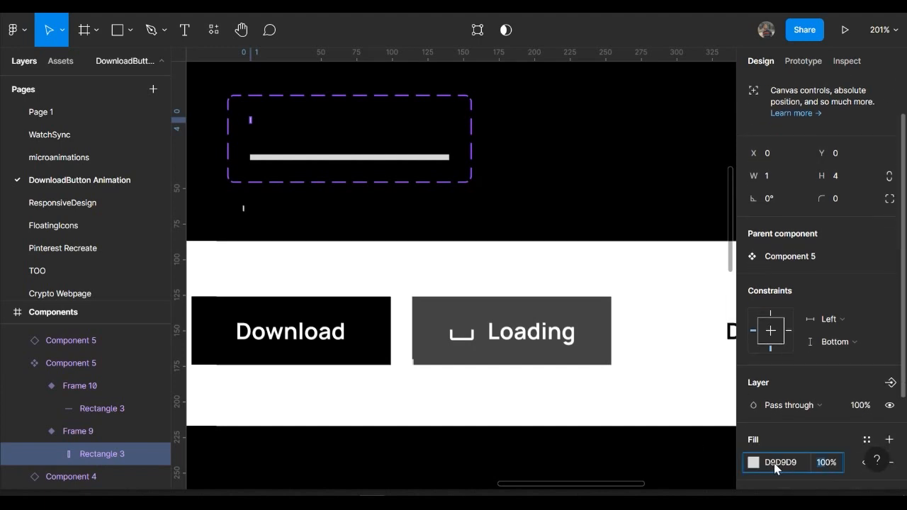
{"action": "type", "text": "0"}
{"action": "key", "text": "Return"}
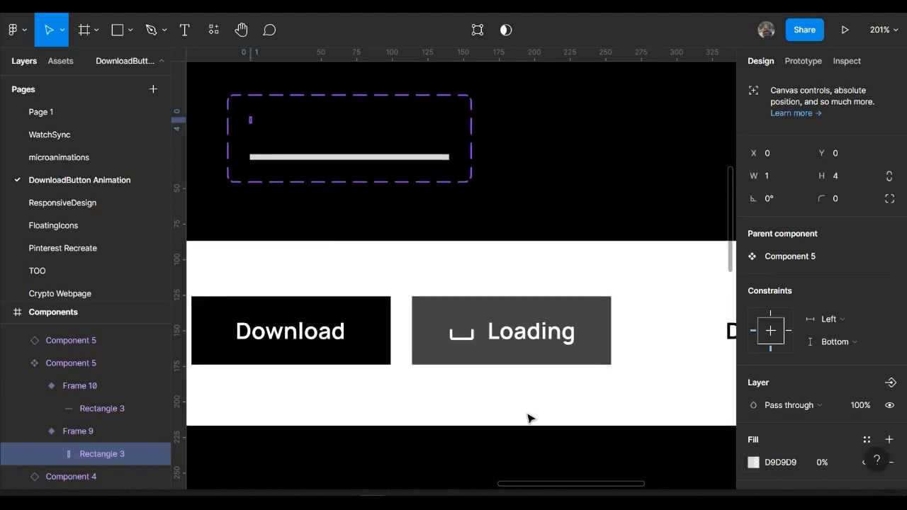
{"action": "left_click", "coordinate": [472, 446]}
Preview the prototype to check the loading bar along the Loading button's lower edge, and return to the design file.
{"action": "scroll", "coordinate": [472, 446], "scroll_direction": "down", "scroll_amount": 3}
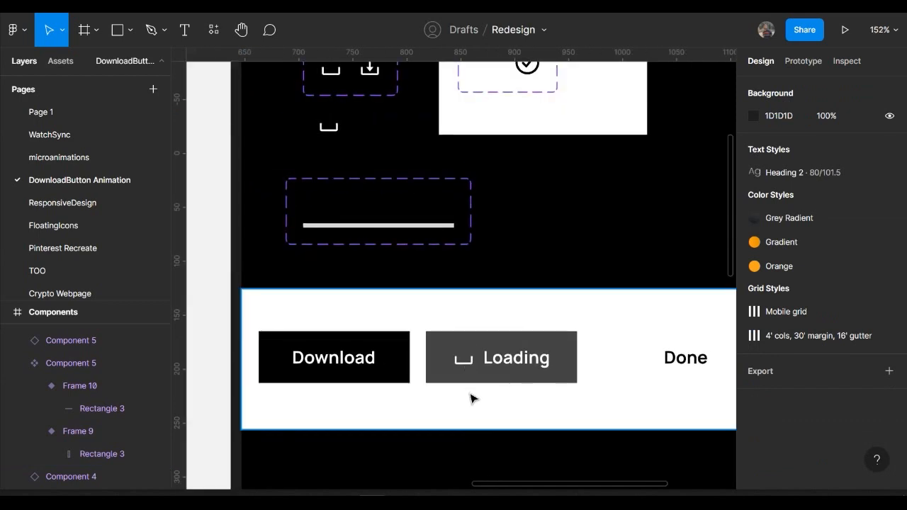
{"action": "scroll", "coordinate": [470, 397], "scroll_direction": "down", "scroll_amount": 1}
{"action": "key", "text": "ctrl+Tab"}
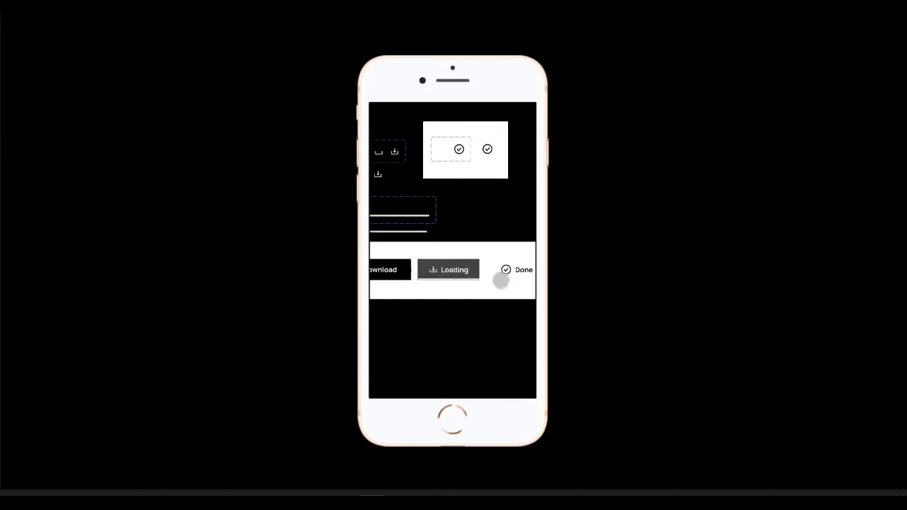
{"action": "left_click", "coordinate": [69, 11]}
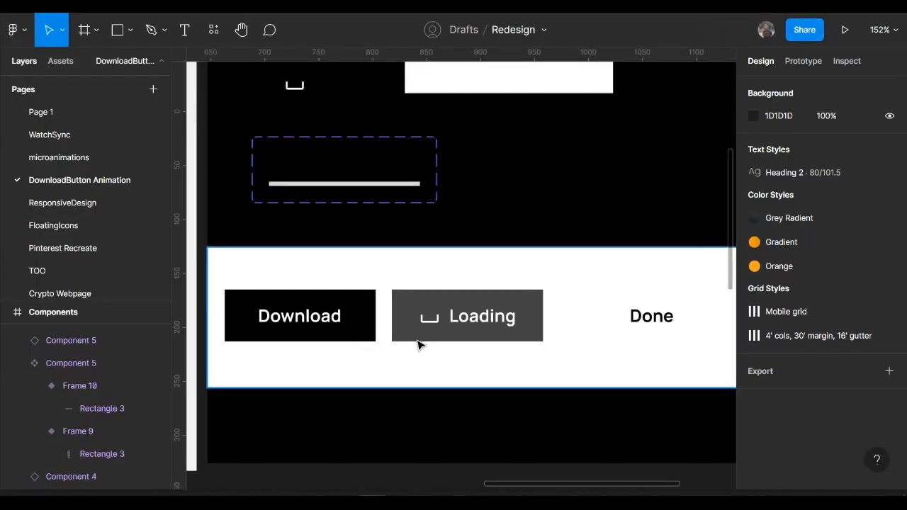
Inspect the frames around the Download and Loading buttons and switch to the Pinterest reference pin in Chrome.
{"action": "scroll", "coordinate": [409, 376], "scroll_direction": "left", "scroll_amount": 3}
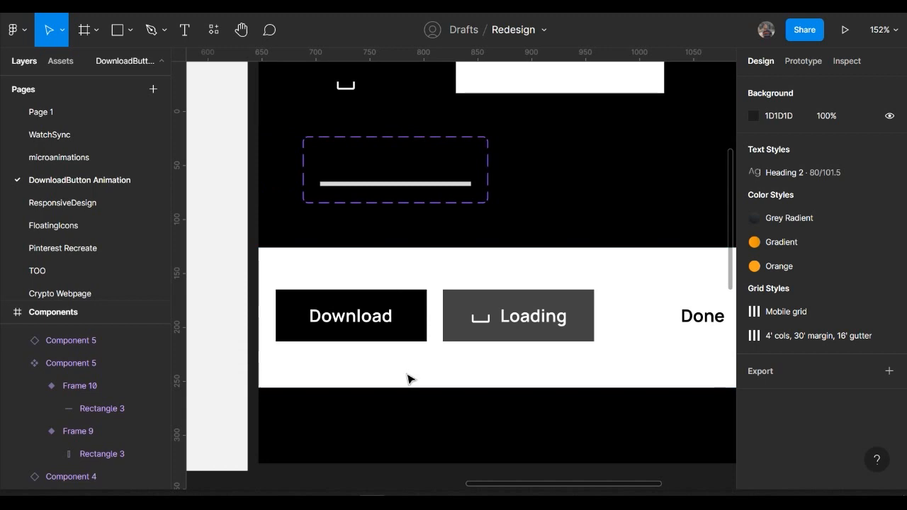
{"action": "scroll", "coordinate": [381, 339], "scroll_direction": "right", "scroll_amount": 1}
{"action": "left_click", "coordinate": [380, 340]}
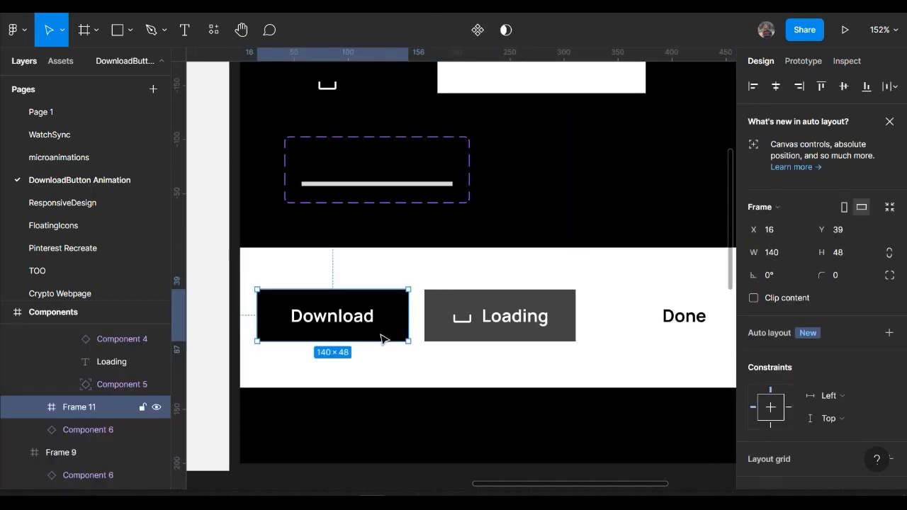
{"action": "left_click", "coordinate": [460, 326]}
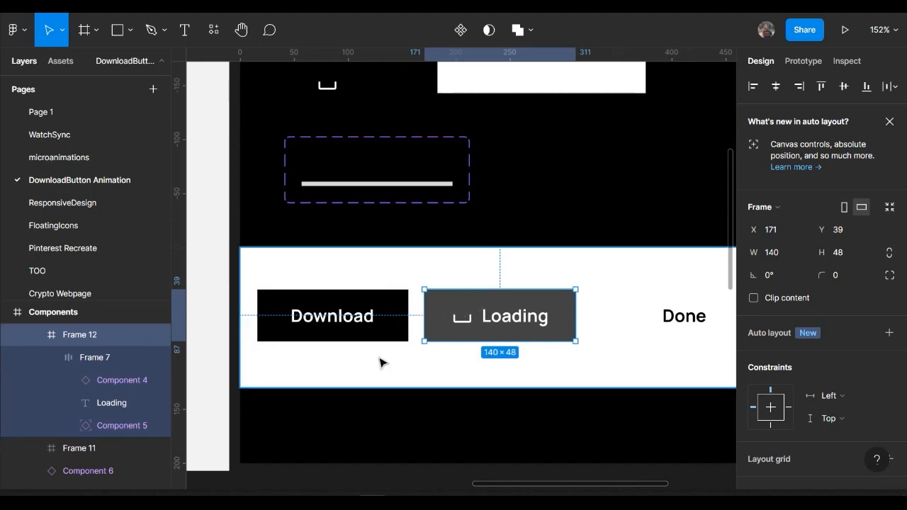
{"action": "mouse_move", "coordinate": [283, 488]}
{"action": "left_click", "coordinate": [253, 486]}
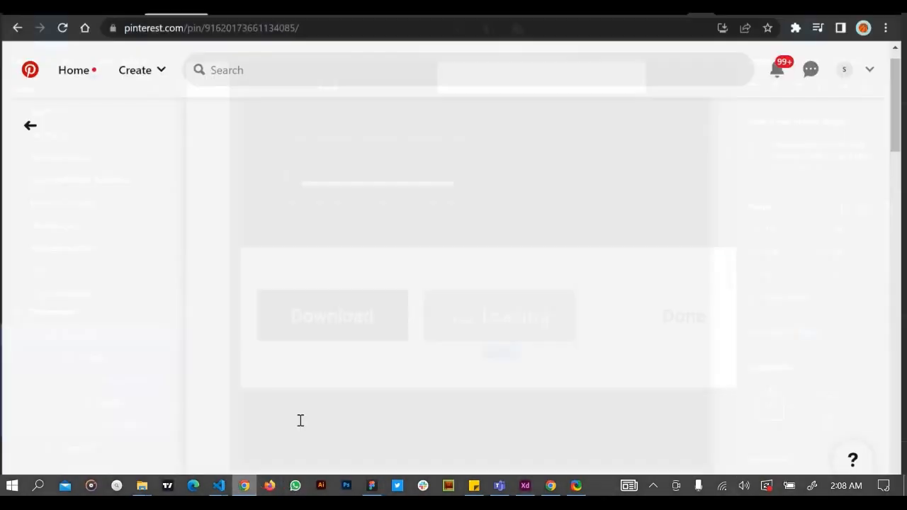
Review the Loading state in the Pinterest reference video and return to the Components frame in Figma.
{"action": "left_click", "coordinate": [404, 286]}
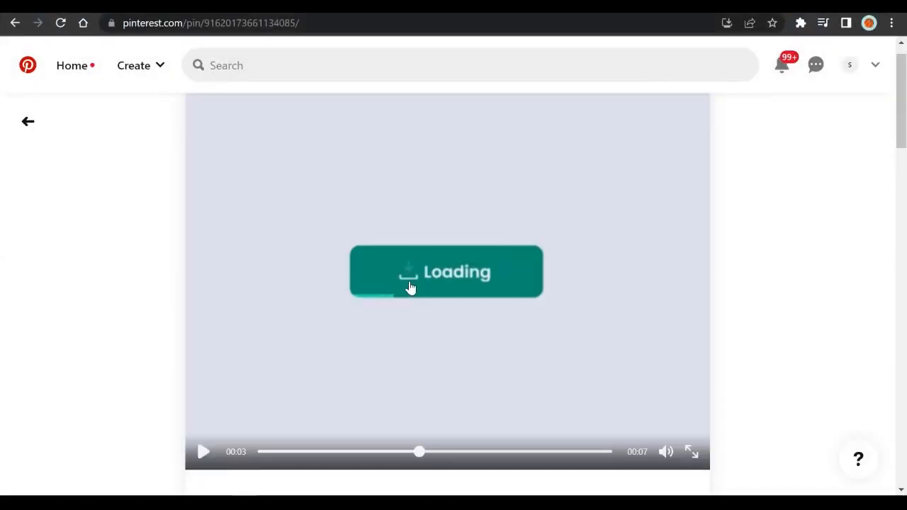
{"action": "left_click", "coordinate": [275, 453]}
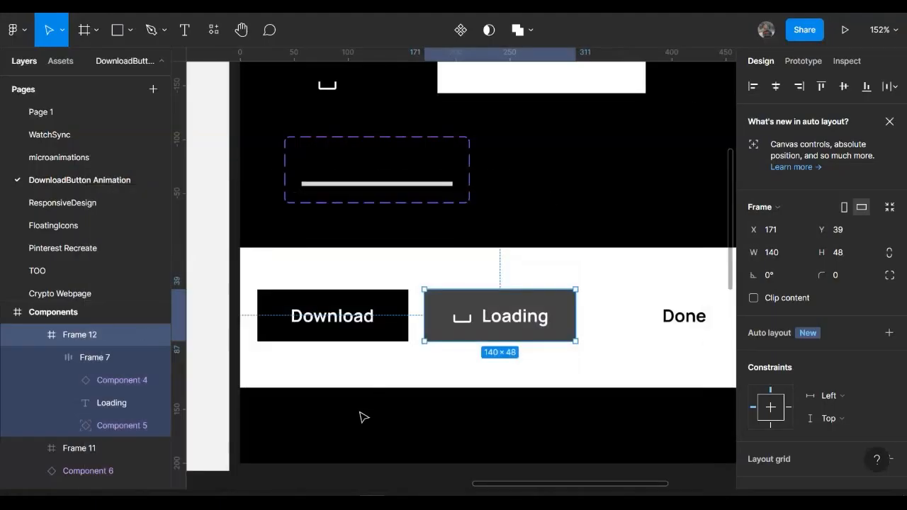
{"action": "scroll", "coordinate": [398, 371], "scroll_direction": "down", "scroll_amount": 3}
{"action": "scroll", "coordinate": [397, 369], "scroll_direction": "up", "scroll_amount": 2}
{"action": "scroll", "coordinate": [392, 360], "scroll_direction": "right", "scroll_amount": 1}
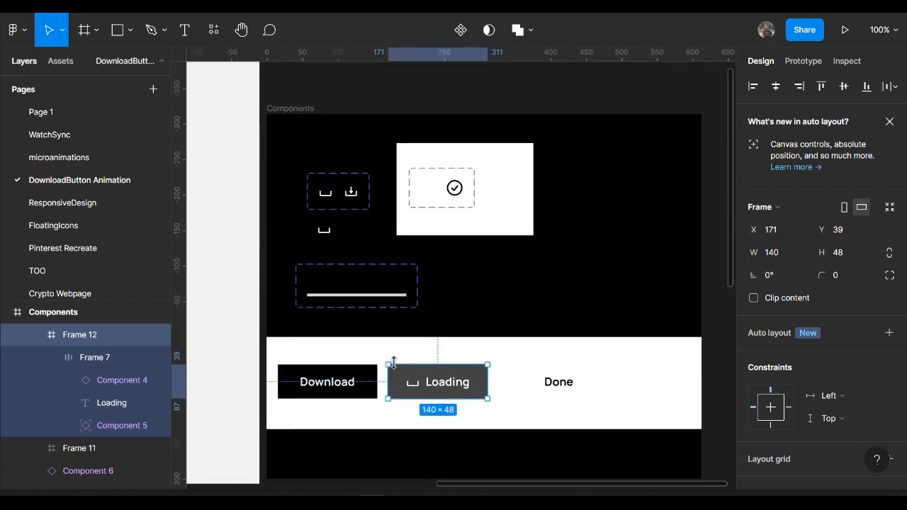
{"action": "scroll", "coordinate": [330, 404], "scroll_direction": "up", "scroll_amount": 3}
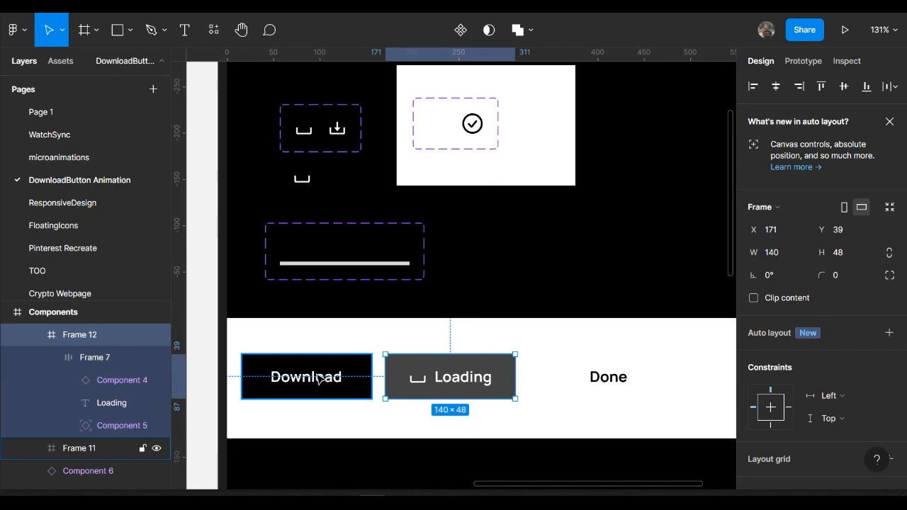
Widen the white frame around the check icon component to about 396 px.
{"action": "left_click", "coordinate": [323, 380]}
{"action": "scroll", "coordinate": [319, 386], "scroll_direction": "up", "scroll_amount": 2}
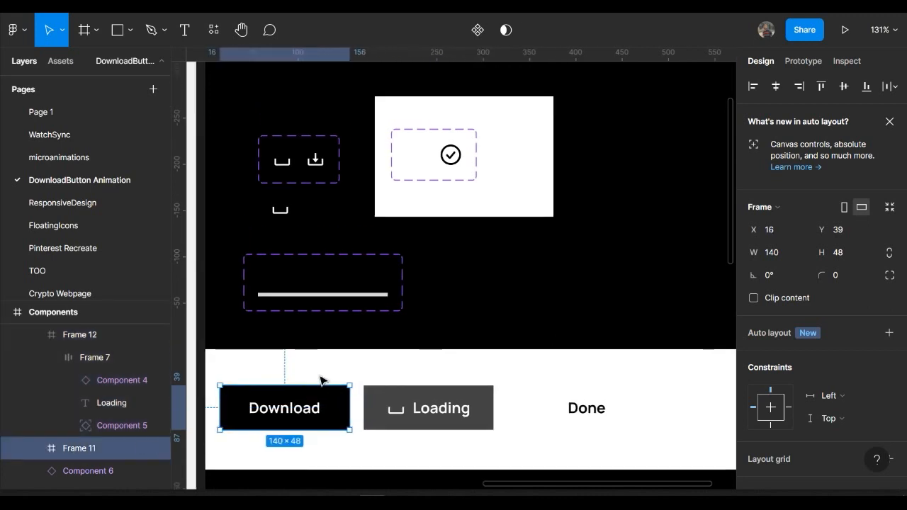
{"action": "scroll", "coordinate": [309, 400], "scroll_direction": "up", "scroll_amount": 2}
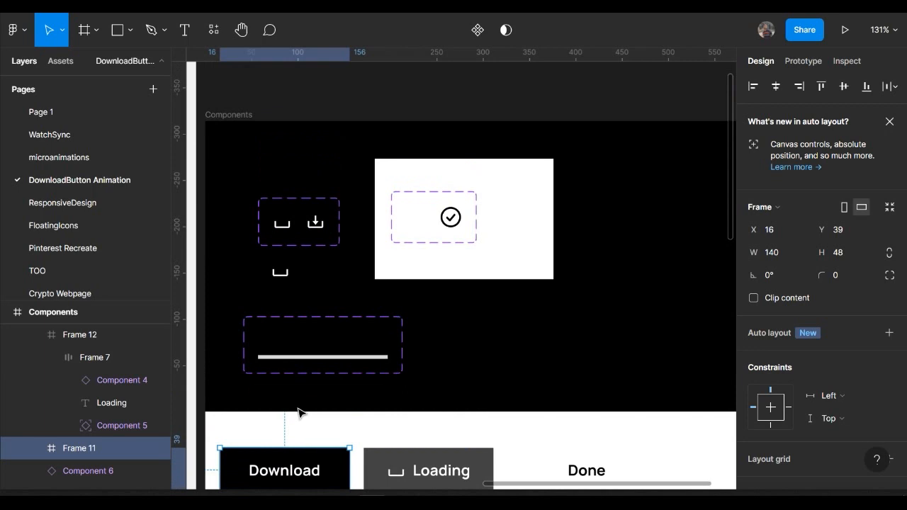
{"action": "scroll", "coordinate": [297, 412], "scroll_direction": "right", "scroll_amount": 2}
{"action": "left_click", "coordinate": [460, 248]}
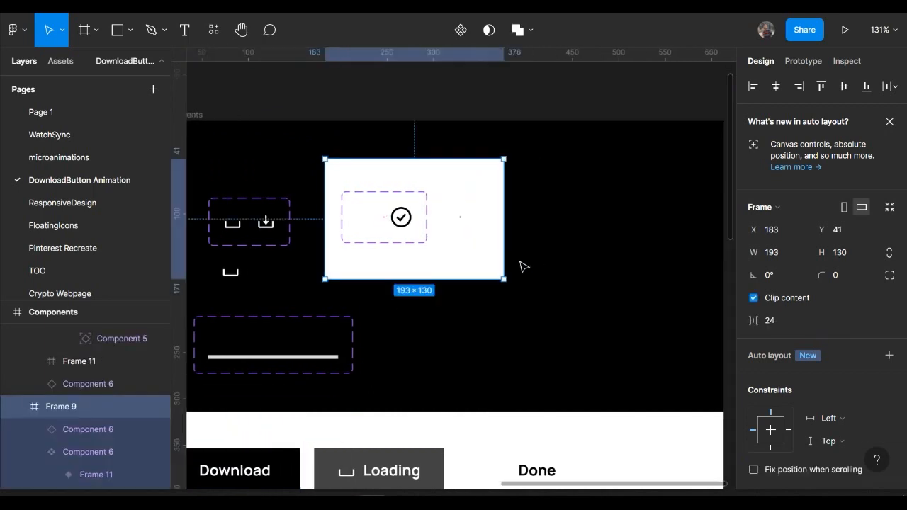
{"action": "left_click_drag", "start_coordinate": [623, 264], "coordinate": [693, 265]}
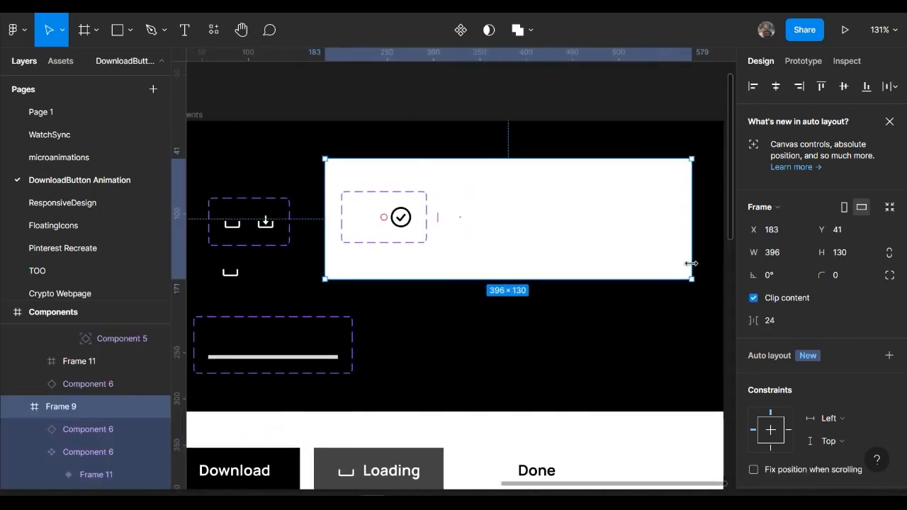
Move the Download button into the widened white frame and place a duplicate directly below it.
{"action": "scroll", "coordinate": [557, 298], "scroll_direction": "down", "scroll_amount": 1}
{"action": "left_click", "coordinate": [291, 432]}
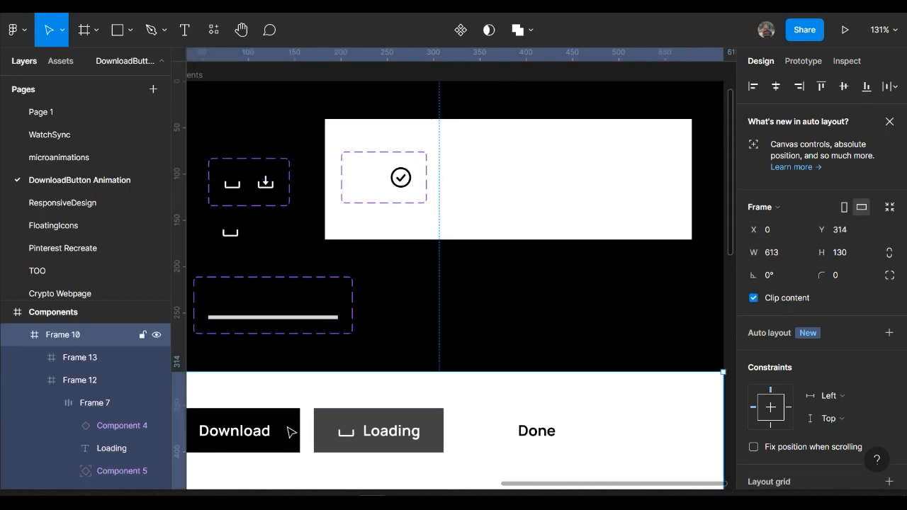
{"action": "left_click", "coordinate": [290, 431]}
{"action": "left_click_drag", "start_coordinate": [273, 433], "coordinate": [589, 208]}
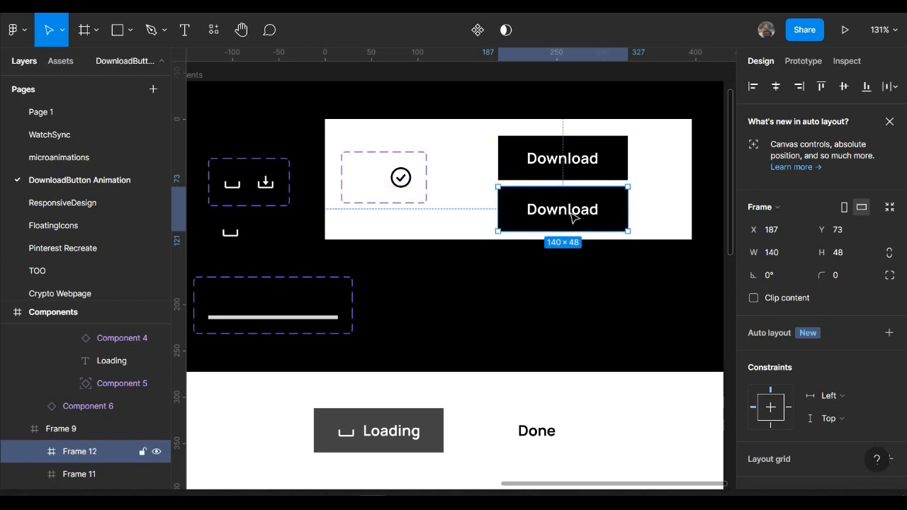
Set the font size of the lower Download button's text to 14.
{"action": "double_click", "coordinate": [571, 215]}
{"action": "double_click", "coordinate": [570, 211]}
{"action": "scroll", "coordinate": [792, 379], "scroll_direction": "down", "scroll_amount": 1}
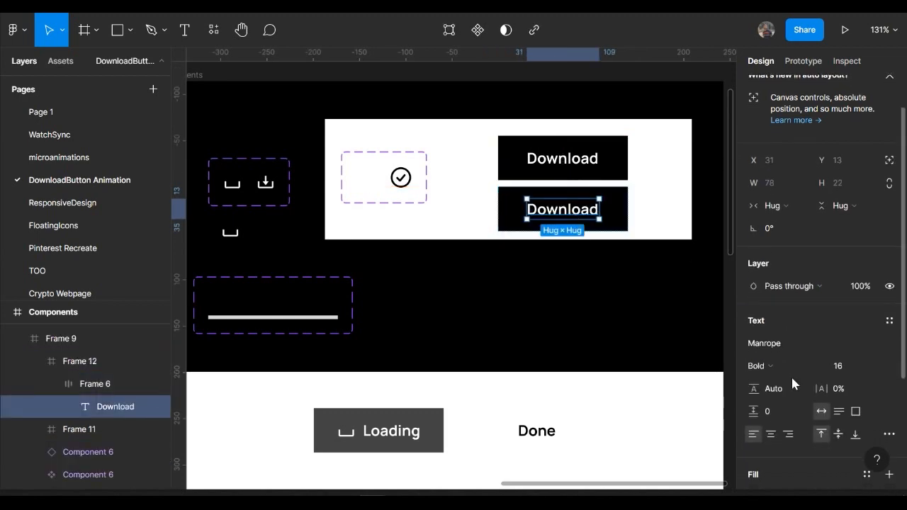
{"action": "left_click", "coordinate": [847, 367]}
{"action": "type", "text": "14"}
{"action": "key", "text": "Return"}
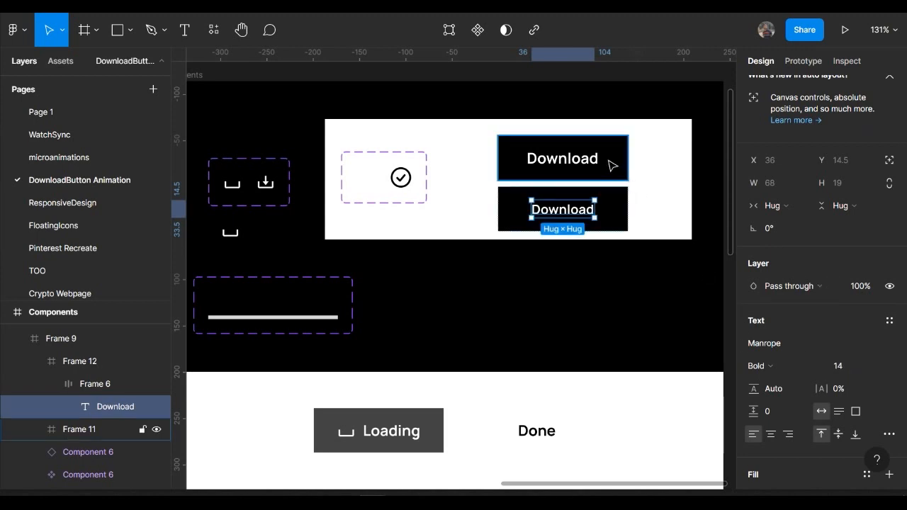
Turn both Download buttons into components and combine them as variants of one component set.
{"action": "left_click", "coordinate": [612, 166]}
{"action": "scroll", "coordinate": [605, 210], "scroll_direction": "right", "scroll_amount": 2}
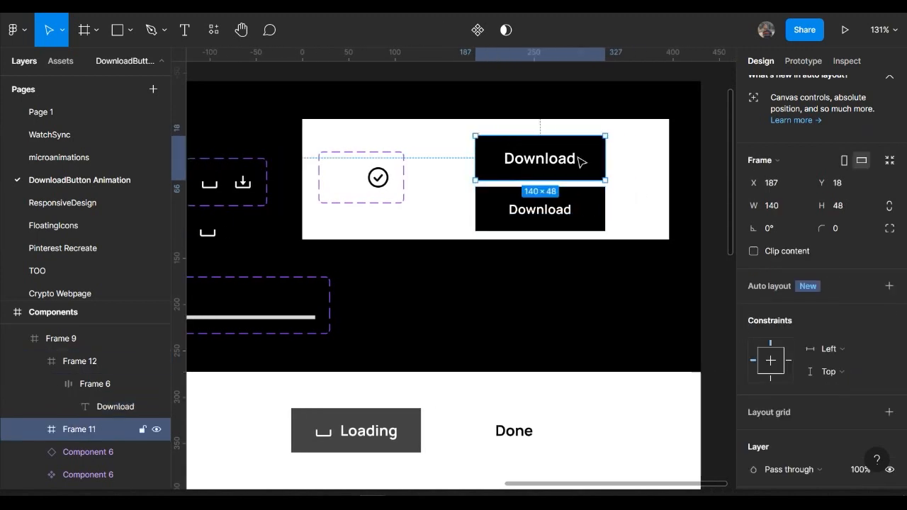
{"action": "left_click", "coordinate": [477, 30]}
{"action": "left_click", "coordinate": [544, 209]}
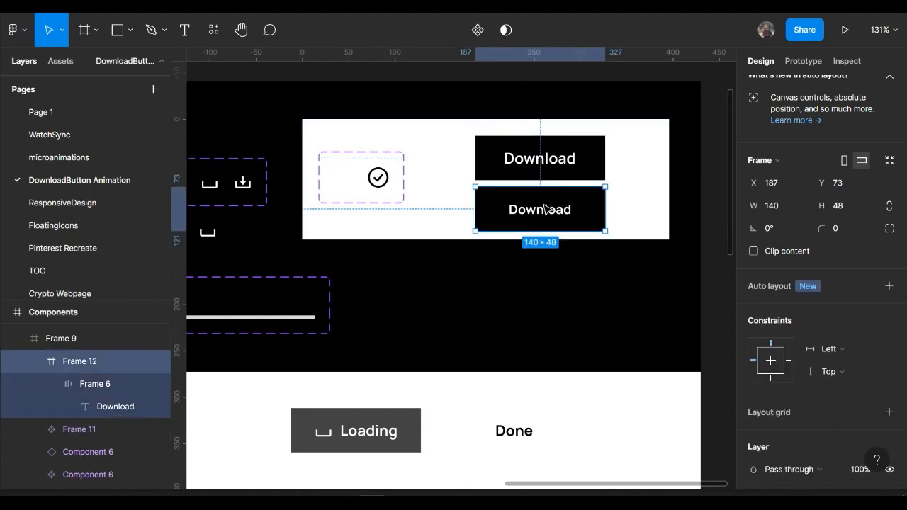
{"action": "left_click", "coordinate": [479, 31]}
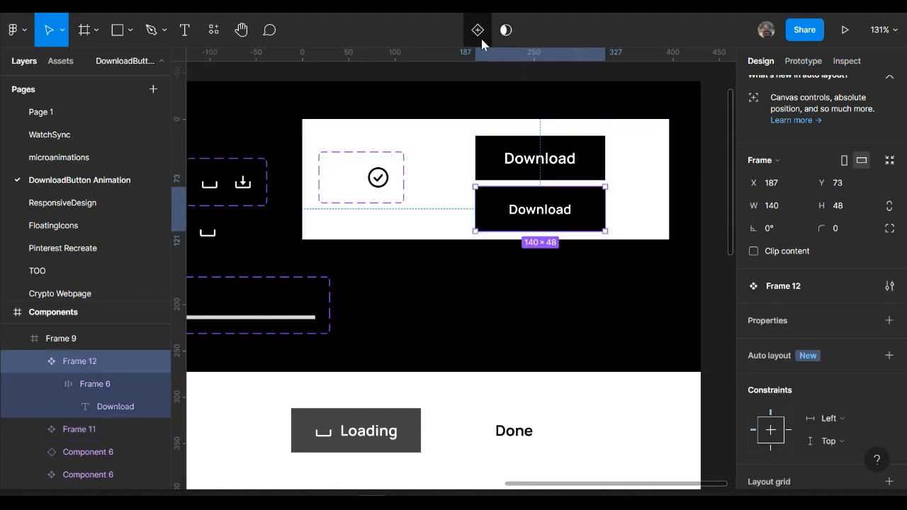
{"action": "left_click", "coordinate": [548, 157], "text": "shift"}
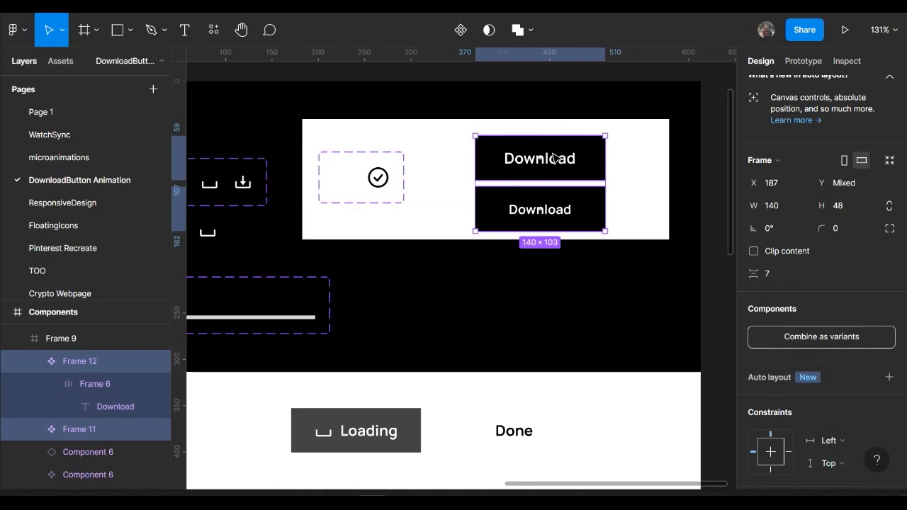
{"action": "left_click", "coordinate": [799, 339]}
Add an On tap interaction that changes the upper Download variant to the lower Frame 12 variant with Instant animation.
{"action": "left_click", "coordinate": [593, 159]}
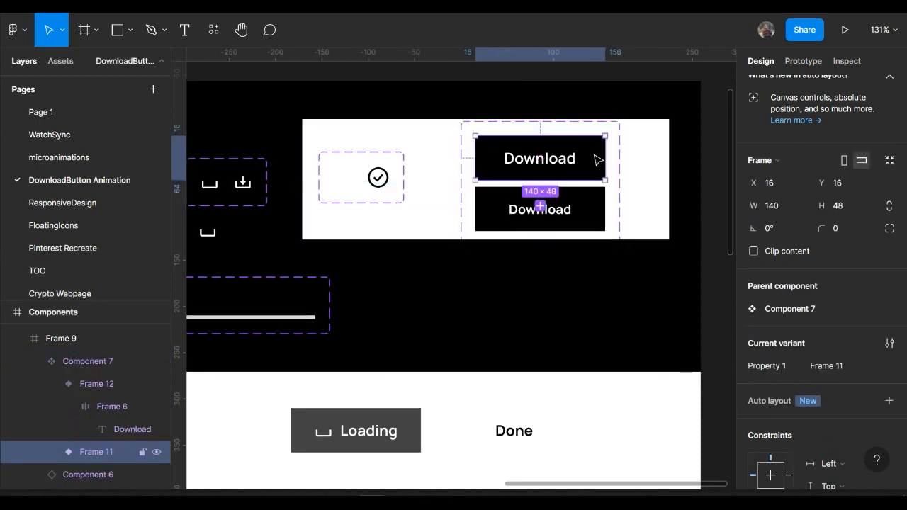
{"action": "left_click", "coordinate": [804, 60]}
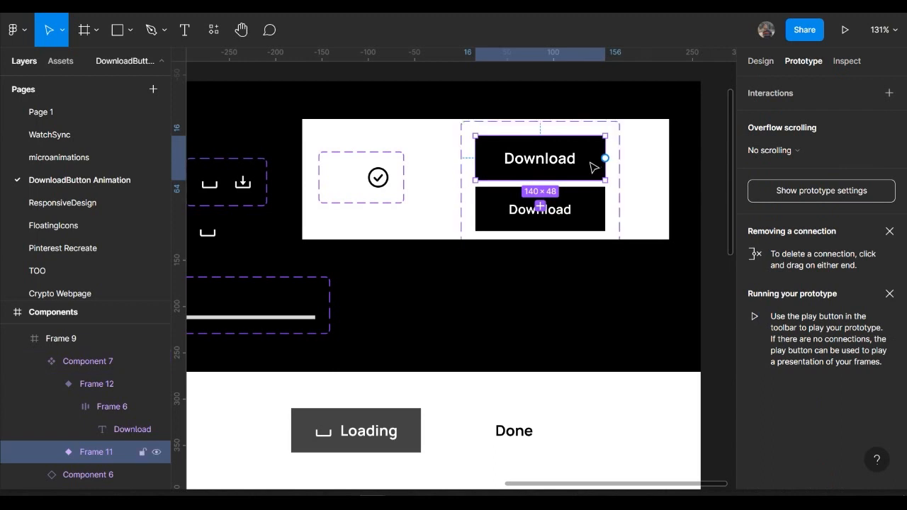
{"action": "left_click_drag", "start_coordinate": [604, 158], "coordinate": [545, 214]}
{"action": "left_click", "coordinate": [617, 150]}
{"action": "left_click", "coordinate": [609, 150]}
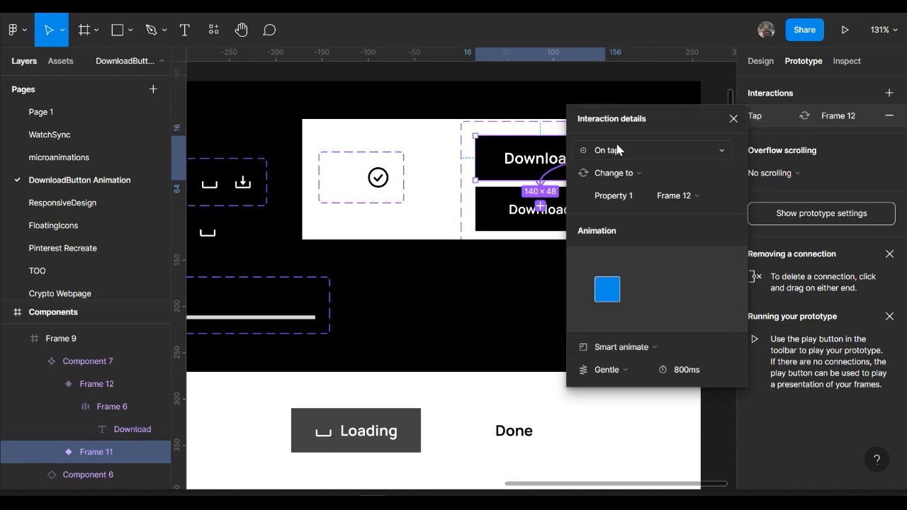
{"action": "left_click", "coordinate": [638, 355]}
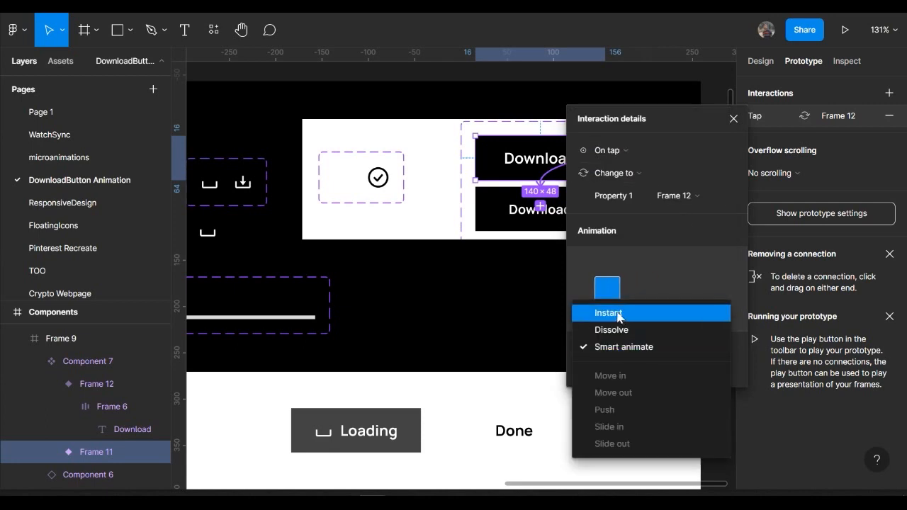
{"action": "left_click", "coordinate": [617, 314]}
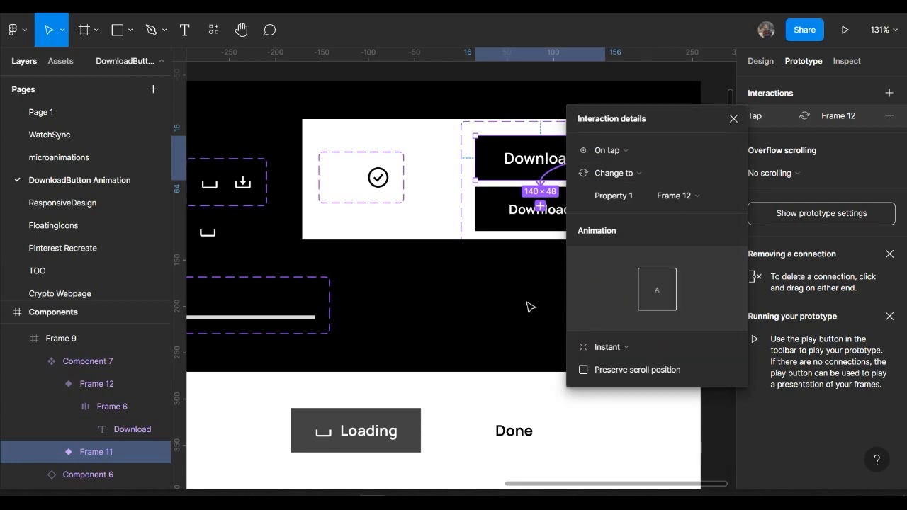
{"action": "scroll", "coordinate": [531, 305], "scroll_direction": "right", "scroll_amount": 4}
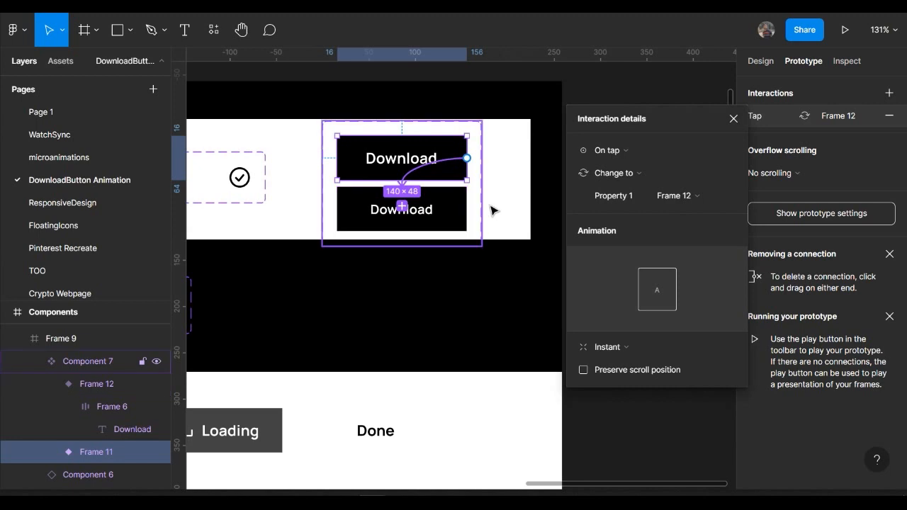
{"action": "scroll", "coordinate": [522, 195], "scroll_direction": "left", "scroll_amount": 2}
{"action": "scroll", "coordinate": [522, 194], "scroll_direction": "down", "scroll_amount": 1}
{"action": "left_click", "coordinate": [540, 191]}
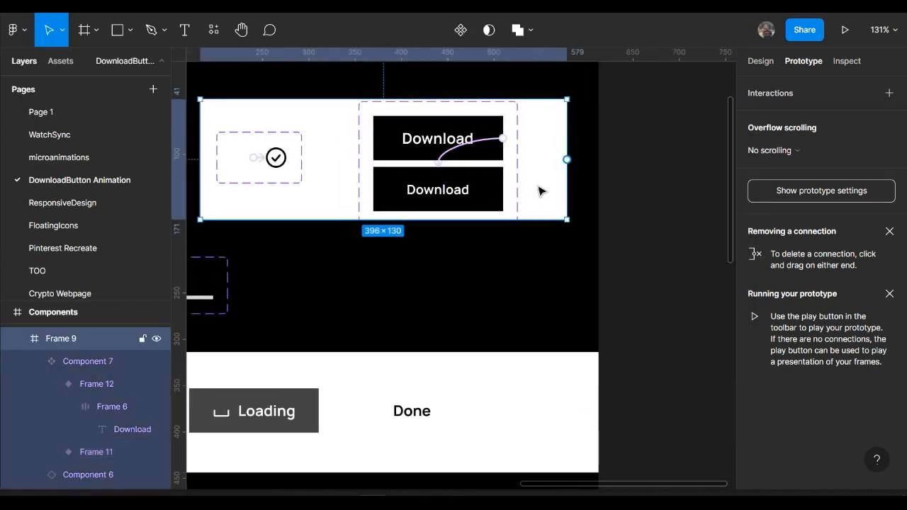
Place an instance of the Download component from the local assets beside the Loading button at X 16, Y 39.
{"action": "scroll", "coordinate": [539, 190], "scroll_direction": "left", "scroll_amount": 3}
{"action": "left_click", "coordinate": [61, 61]}
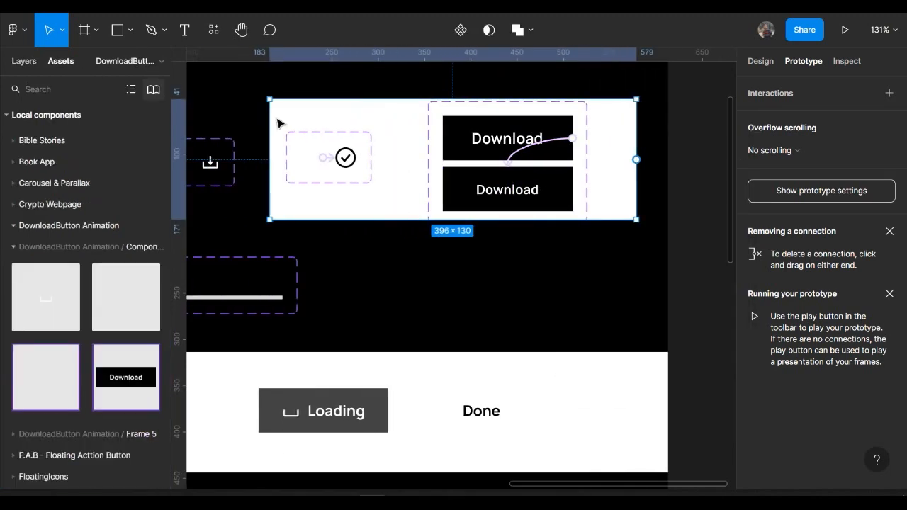
{"action": "left_click", "coordinate": [475, 147]}
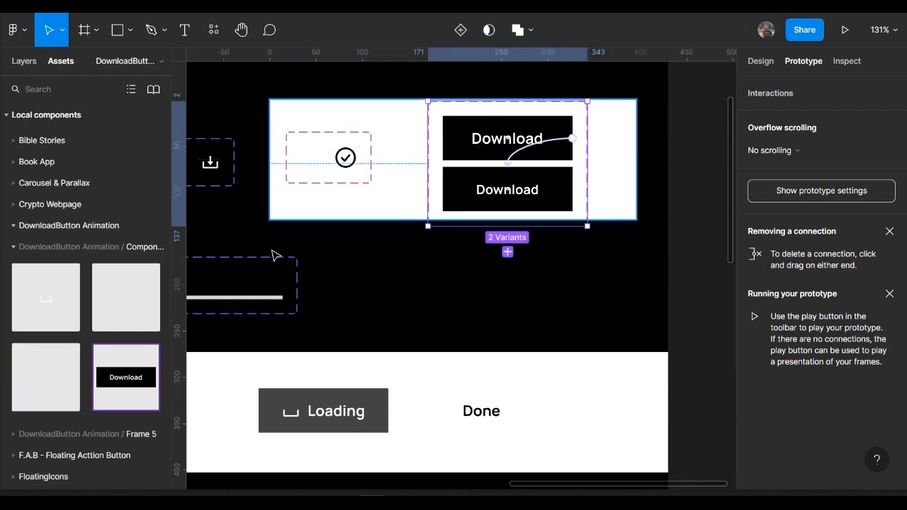
{"action": "left_click_drag", "start_coordinate": [162, 364], "coordinate": [224, 399]}
{"action": "scroll", "coordinate": [224, 399], "scroll_direction": "left", "scroll_amount": 5}
{"action": "left_click_drag", "start_coordinate": [436, 413], "coordinate": [376, 407]}
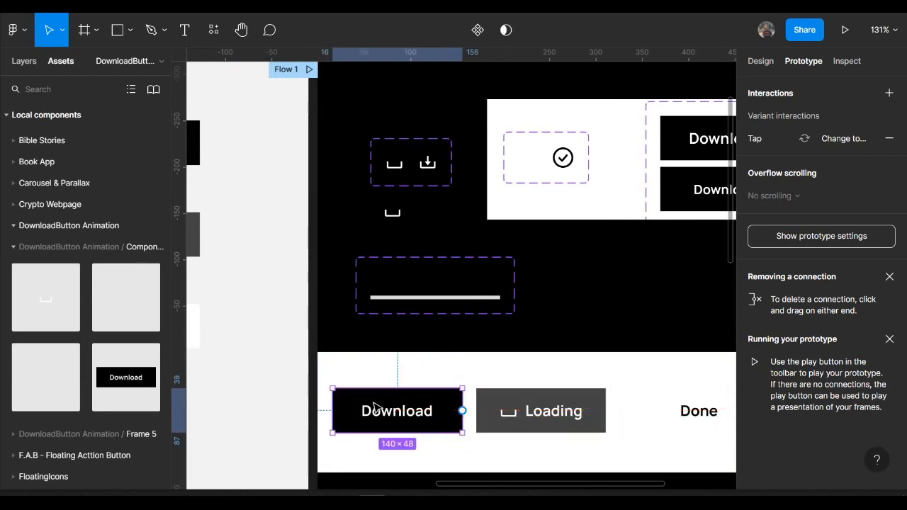
Examine the interactions on the Download, Loading and Done buttons in the lower white frame.
{"action": "left_click", "coordinate": [22, 62]}
{"action": "scroll", "coordinate": [363, 348], "scroll_direction": "down", "scroll_amount": 1}
{"action": "scroll", "coordinate": [364, 347], "scroll_direction": "right", "scroll_amount": 1}
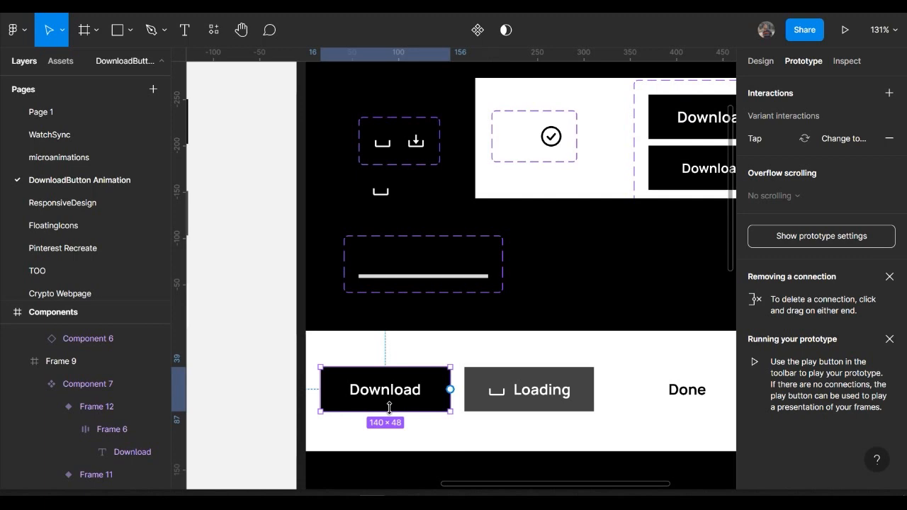
{"action": "scroll", "coordinate": [389, 408], "scroll_direction": "right", "scroll_amount": 2}
{"action": "scroll", "coordinate": [389, 408], "scroll_direction": "down", "scroll_amount": 1}
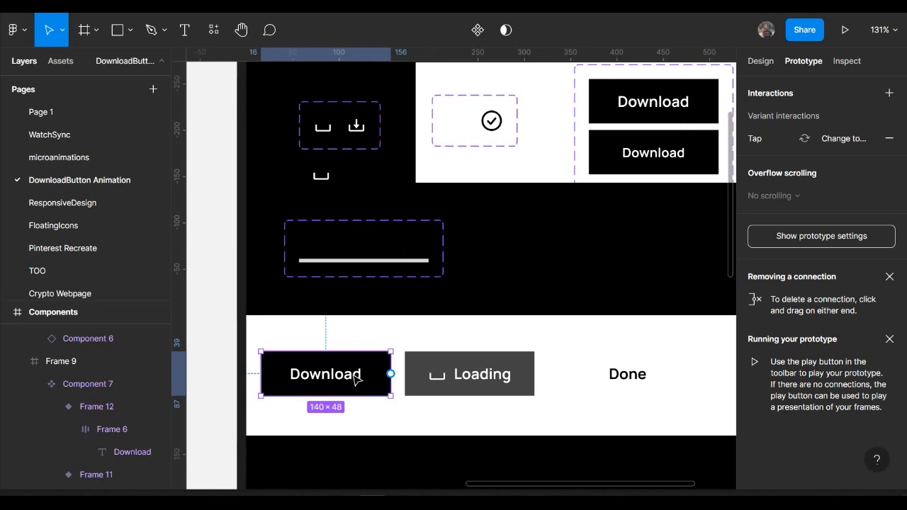
{"action": "left_click", "coordinate": [462, 370]}
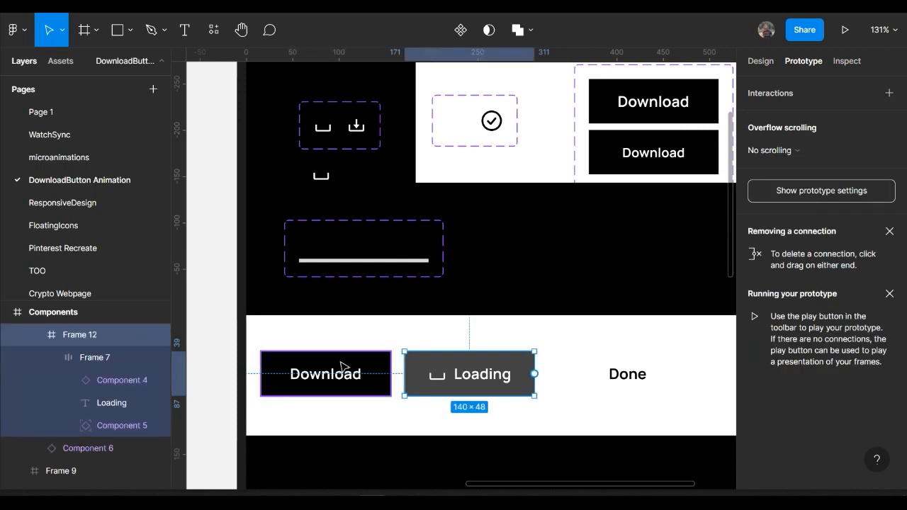
{"action": "left_click", "coordinate": [345, 379]}
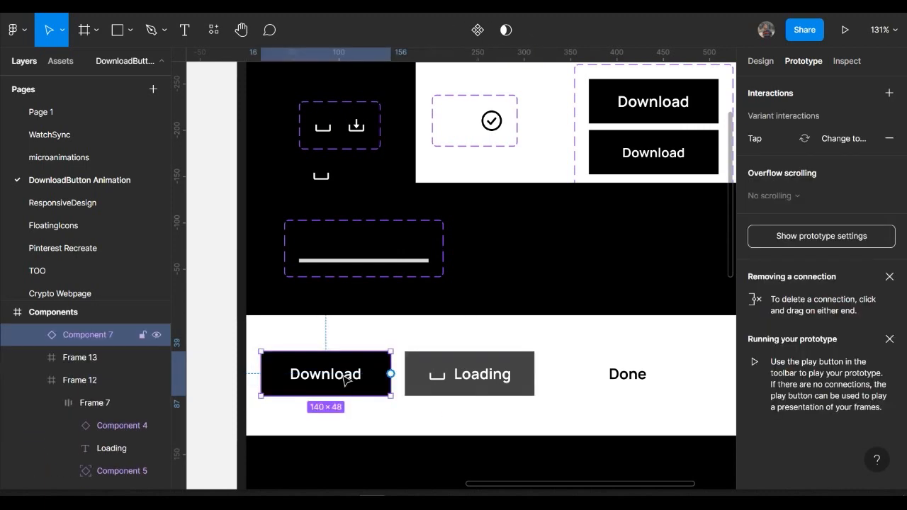
{"action": "left_click", "coordinate": [465, 391]}
{"action": "left_click", "coordinate": [595, 379]}
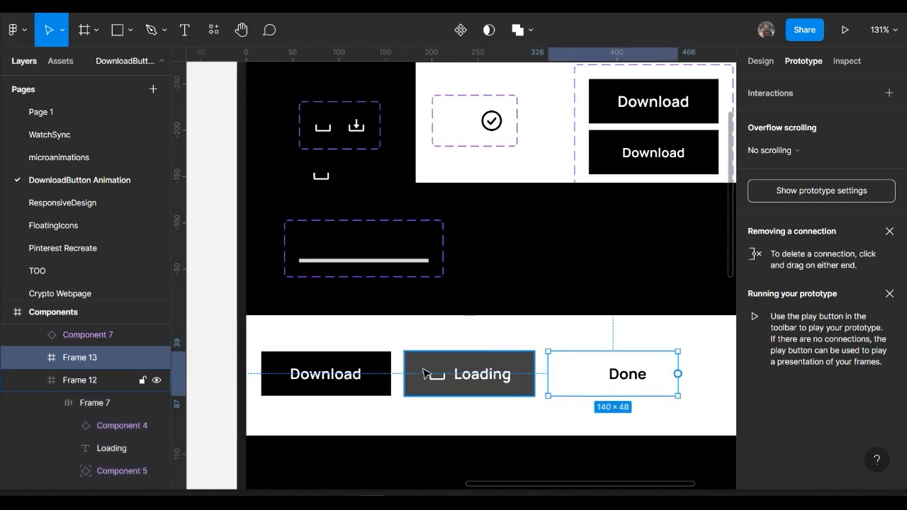
Detach the Download button instance beside the Loading button from its component.
{"action": "left_click", "coordinate": [362, 387]}
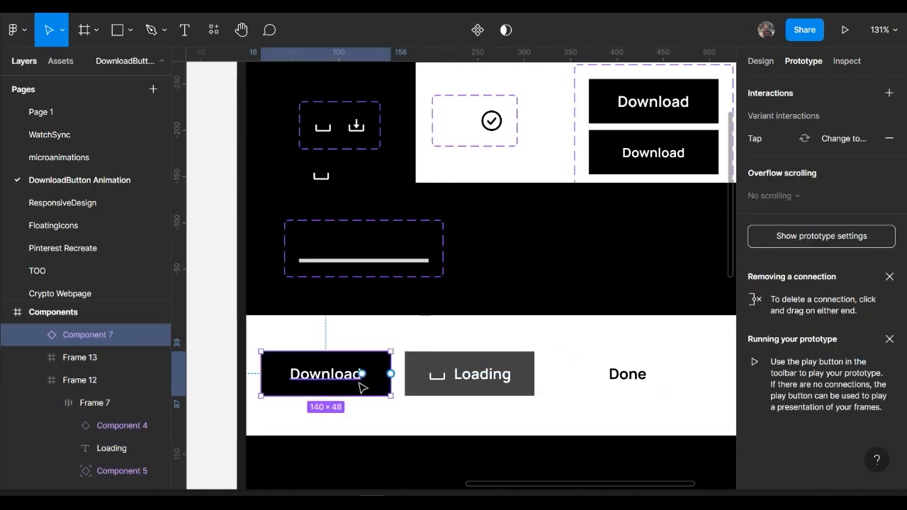
{"action": "left_click", "coordinate": [361, 381]}
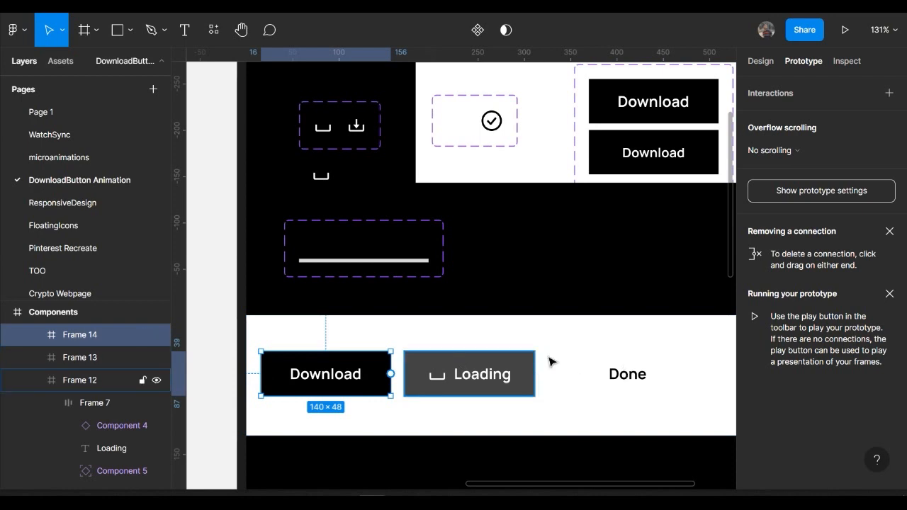
{"action": "left_click", "coordinate": [438, 376]}
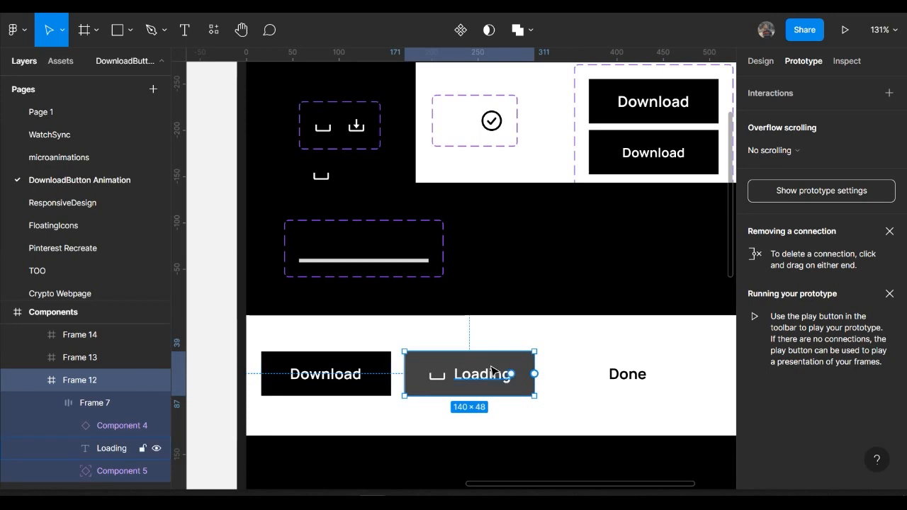
{"action": "left_click", "coordinate": [341, 373]}
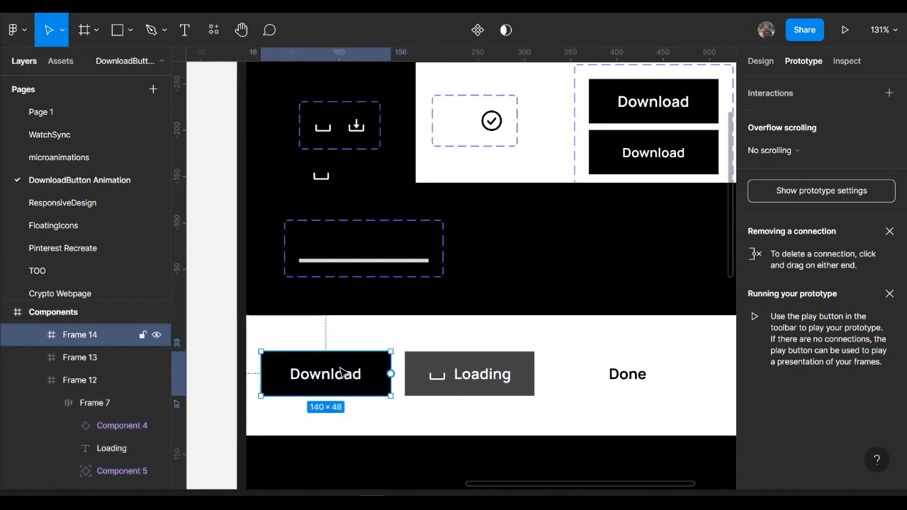
Paste a copy of the Loading button into the Download button's frame and align it to the frame's top edge at Y 0.
{"action": "key", "text": "ctrl+v"}
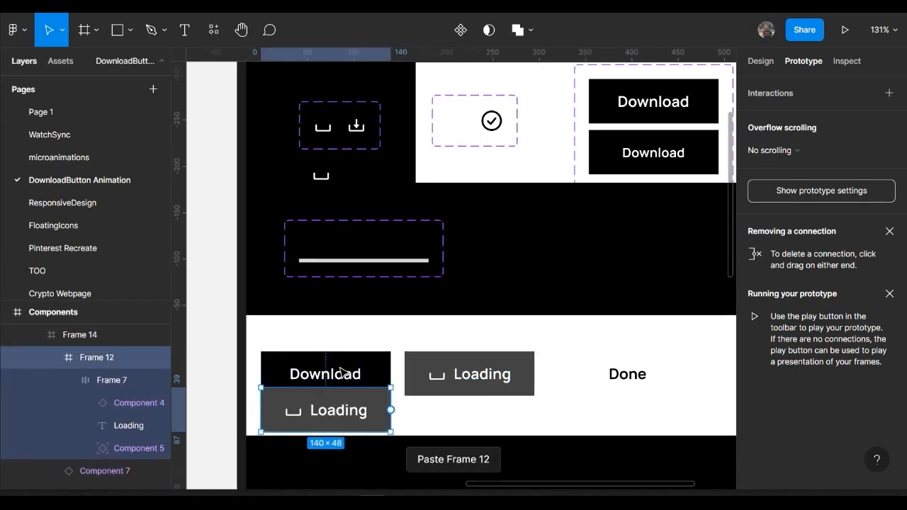
{"action": "left_click", "coordinate": [52, 357]}
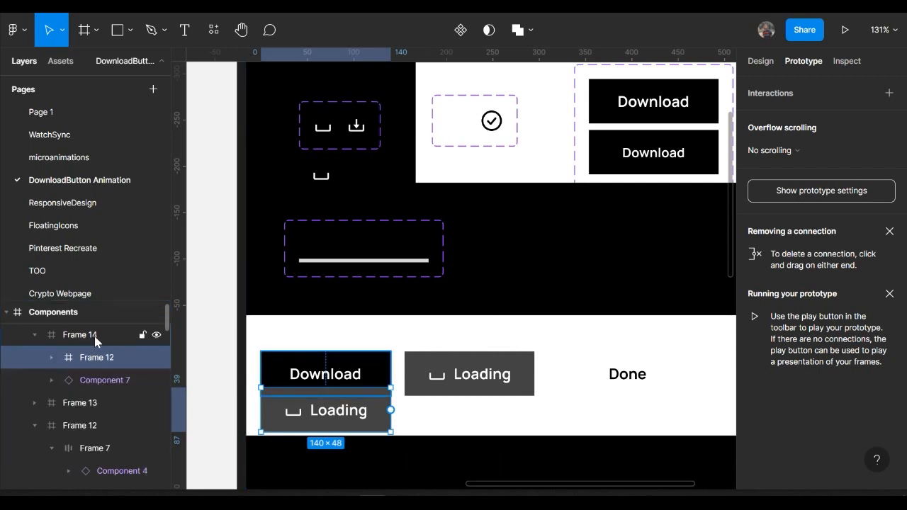
{"action": "left_click", "coordinate": [96, 338]}
{"action": "scroll", "coordinate": [96, 342], "scroll_direction": "up", "scroll_amount": 1}
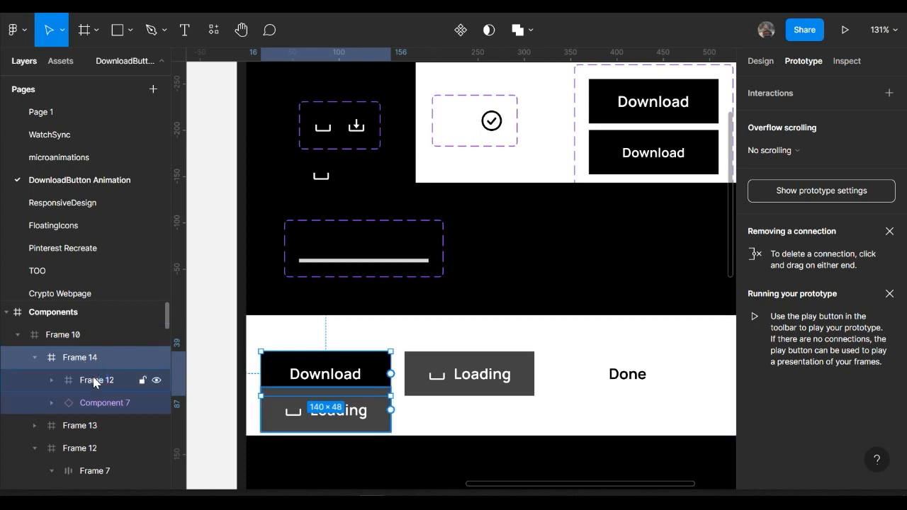
{"action": "left_click", "coordinate": [95, 379]}
{"action": "left_click", "coordinate": [94, 402]}
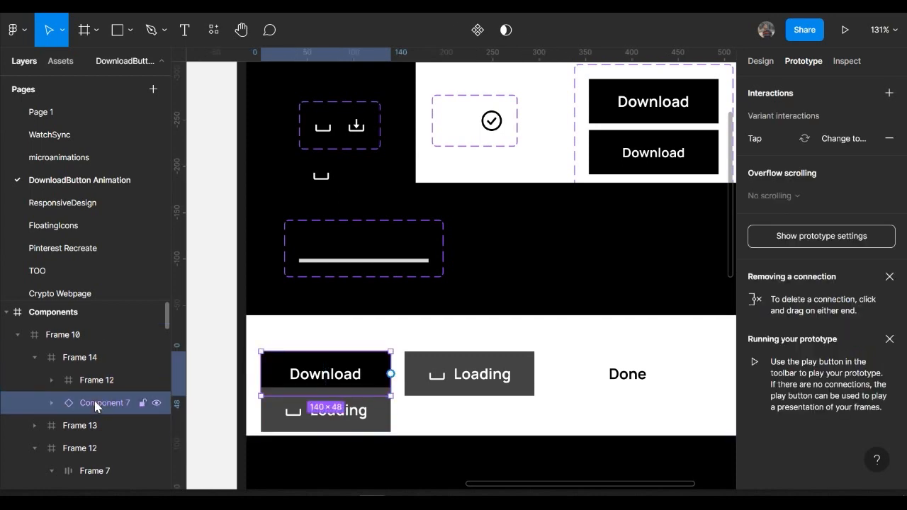
{"action": "left_click", "coordinate": [154, 379]}
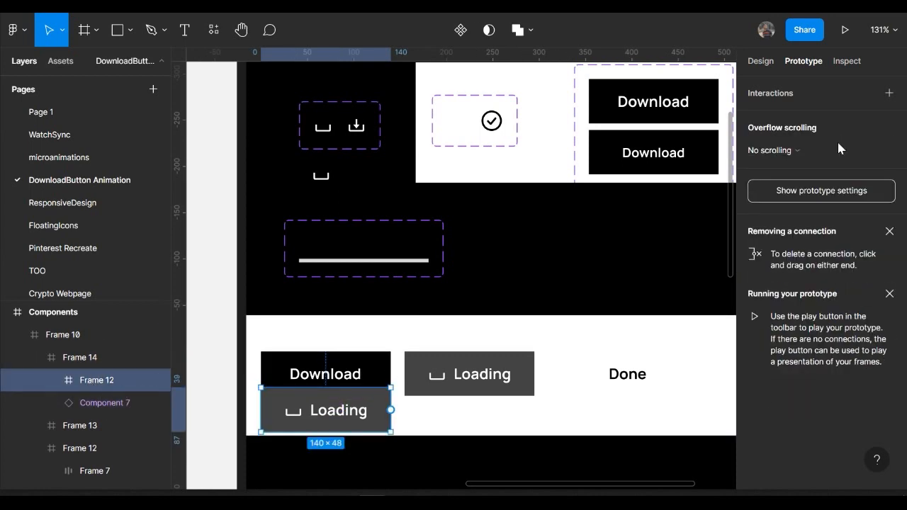
{"action": "left_click", "coordinate": [761, 61]}
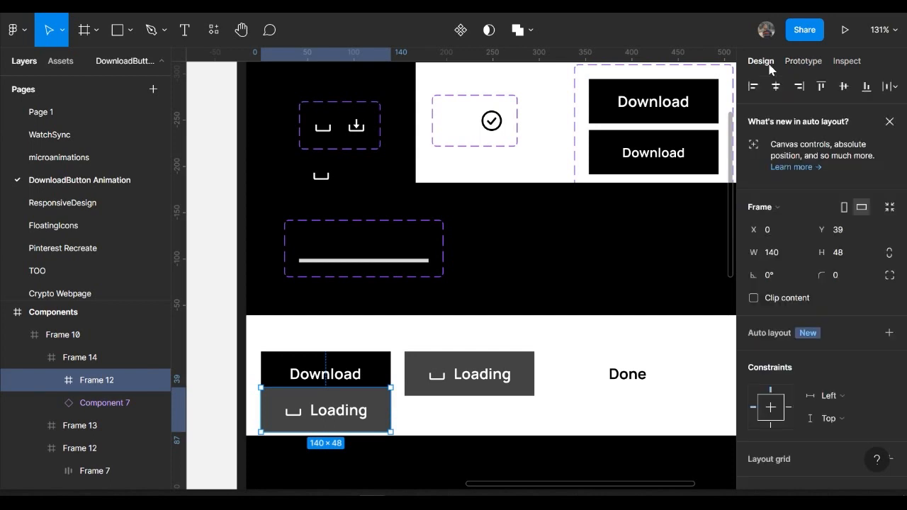
{"action": "left_click", "coordinate": [821, 86]}
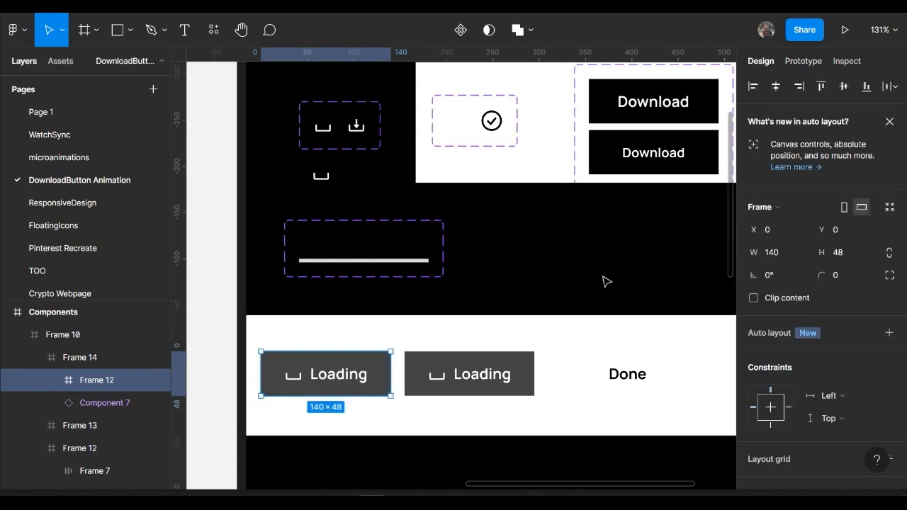
Move the nested Loading frame up to Y -48 so it sits directly above the Download button.
{"action": "key", "text": "Up"}
{"action": "key", "text": "Up"}
{"action": "key", "text": "Up"}
{"action": "key", "text": "Up"}
{"action": "key", "text": "Up"}
{"action": "key", "text": "Up"}
{"action": "key", "text": "Up"}
{"action": "key", "text": "Up"}
{"action": "key", "text": "Up"}
{"action": "key", "text": "Up"}
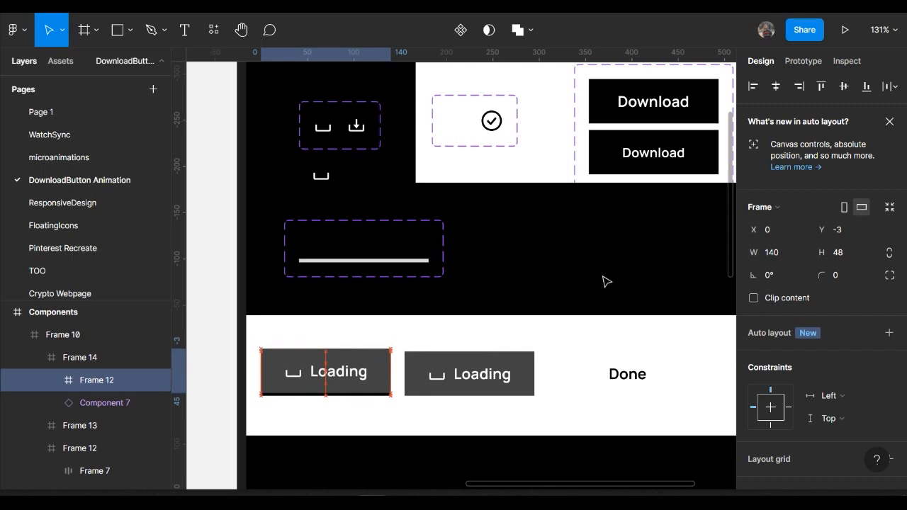
{"action": "key", "text": "Up"}
{"action": "key", "text": "Up"}
{"action": "key", "text": "Up"}
{"action": "key", "text": "Up"}
{"action": "key", "text": "Up"}
{"action": "key", "text": "Up"}
{"action": "key", "text": "Up"}
{"action": "key", "text": "Up"}
{"action": "key", "text": "Up"}
{"action": "key", "text": "Up"}
{"action": "key", "text": "Up"}
{"action": "key", "text": "Up"}
{"action": "key", "text": "Up"}
{"action": "key", "text": "Up"}
{"action": "key", "text": "Up"}
{"action": "key", "text": "Up"}
{"action": "key", "text": "Up"}
{"action": "key", "text": "Up"}
{"action": "key", "text": "Up"}
{"action": "key", "text": "Up"}
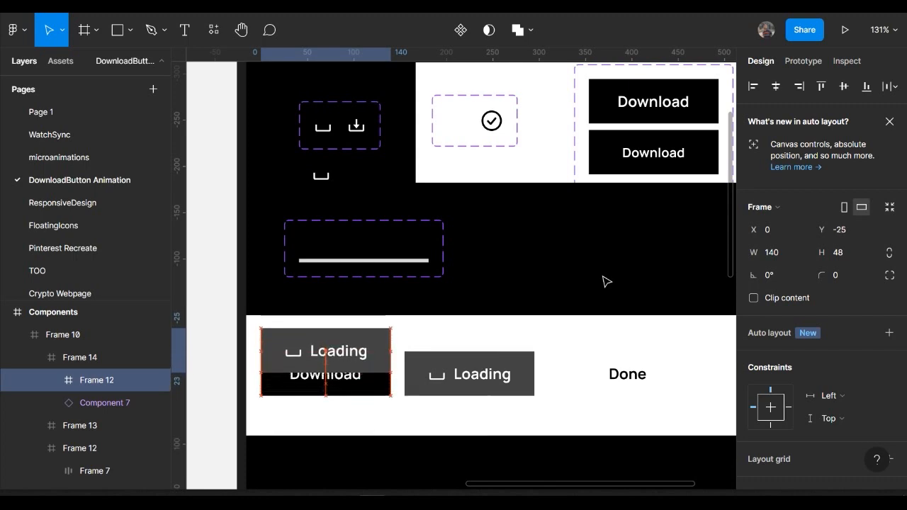
{"action": "key", "text": "Up"}
{"action": "key", "text": "Up"}
{"action": "key", "text": "Up"}
{"action": "key", "text": "Up"}
{"action": "key", "text": "Up"}
{"action": "key", "text": "Up"}
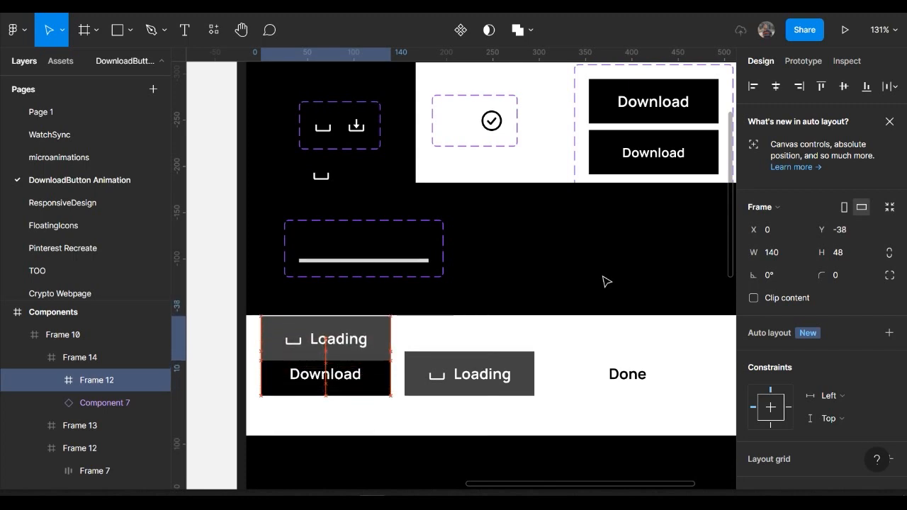
{"action": "key", "text": "Up"}
{"action": "key", "text": "Up"}
{"action": "key", "text": "Up"}
{"action": "key", "text": "Up"}
{"action": "key", "text": "Up"}
{"action": "key", "text": "Up"}
{"action": "key", "text": "Up"}
{"action": "key", "text": "Up"}
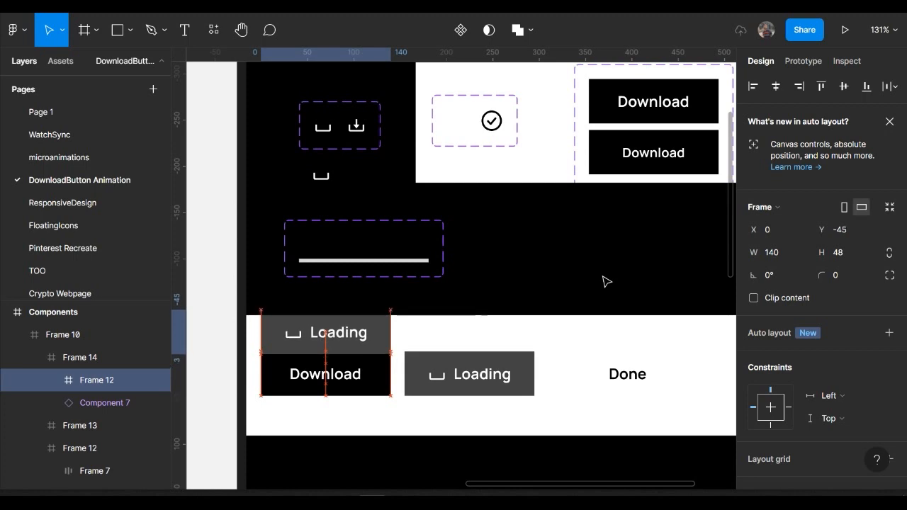
{"action": "key", "text": "Up"}
{"action": "key", "text": "Up"}
{"action": "key", "text": "Up"}
{"action": "key", "text": "Up"}
{"action": "key", "text": "Up"}
{"action": "key", "text": "Up"}
{"action": "key", "text": "Up"}
{"action": "key", "text": "Up"}
{"action": "key", "text": "Up"}
{"action": "key", "text": "Up"}
{"action": "key", "text": "Up"}
{"action": "key", "text": "Up"}
{"action": "key", "text": "Up"}
{"action": "key", "text": "Up"}
{"action": "key", "text": "Up"}
{"action": "key", "text": "Up"}
{"action": "key", "text": "Up"}
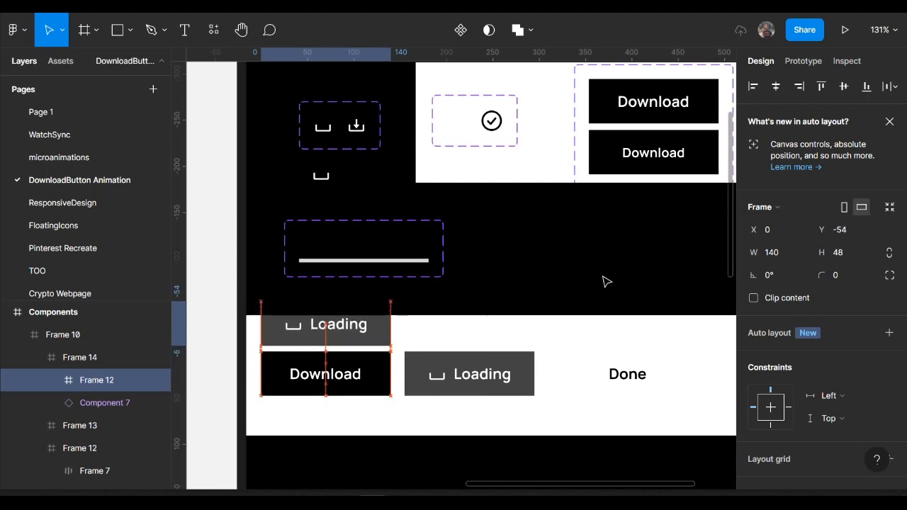
{"action": "key", "text": "Up"}
{"action": "key", "text": "Up"}
{"action": "key", "text": "Up"}
{"action": "key", "text": "Up"}
{"action": "key", "text": "Up"}
{"action": "key", "text": "Up"}
{"action": "key", "text": "Up"}
{"action": "key", "text": "Up"}
{"action": "key", "text": "Up"}
{"action": "key", "text": "Up"}
{"action": "key", "text": "Down"}
{"action": "key", "text": "Down"}
{"action": "key", "text": "Down"}
{"action": "key", "text": "Down"}
{"action": "key", "text": "Down"}
{"action": "key", "text": "Down"}
{"action": "key", "text": "Down"}
{"action": "key", "text": "Down"}
{"action": "key", "text": "Down"}
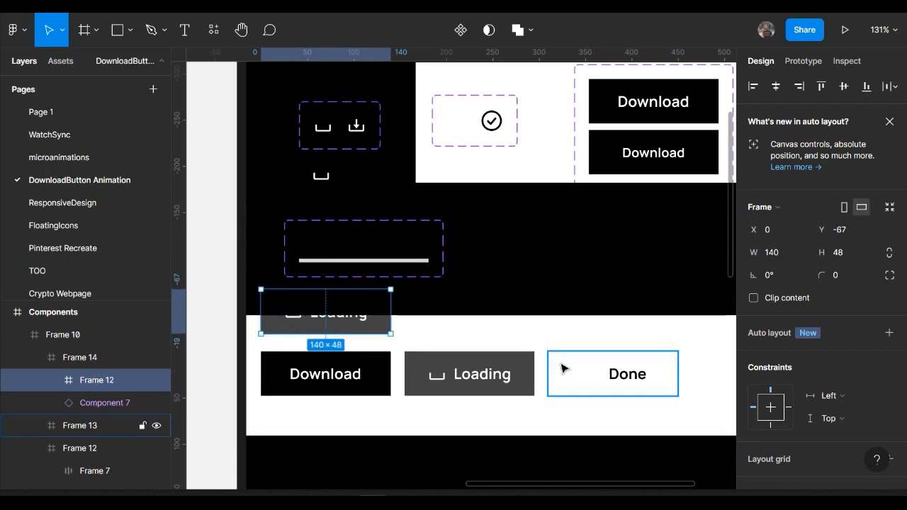
{"action": "key", "text": "Down"}
{"action": "key", "text": "Down"}
{"action": "key", "text": "Down"}
{"action": "key", "text": "Down"}
{"action": "key", "text": "Down"}
{"action": "key", "text": "Down"}
{"action": "key", "text": "Down"}
{"action": "key", "text": "Down"}
{"action": "key", "text": "Down"}
{"action": "key", "text": "Down"}
{"action": "key", "text": "Down"}
{"action": "key", "text": "Down"}
{"action": "key", "text": "Down"}
{"action": "key", "text": "Down"}
{"action": "key", "text": "Down"}
{"action": "key", "text": "Down"}
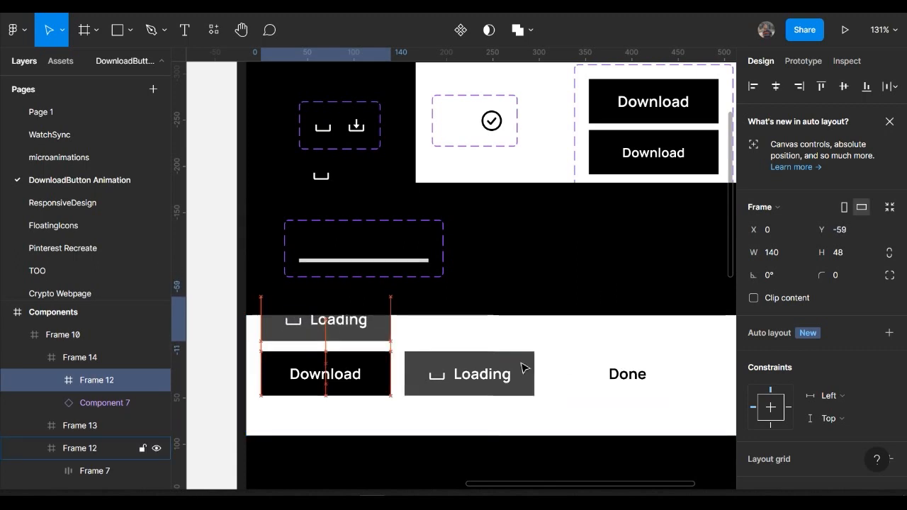
{"action": "key", "text": "Down"}
{"action": "key", "text": "Down"}
{"action": "key", "text": "Down"}
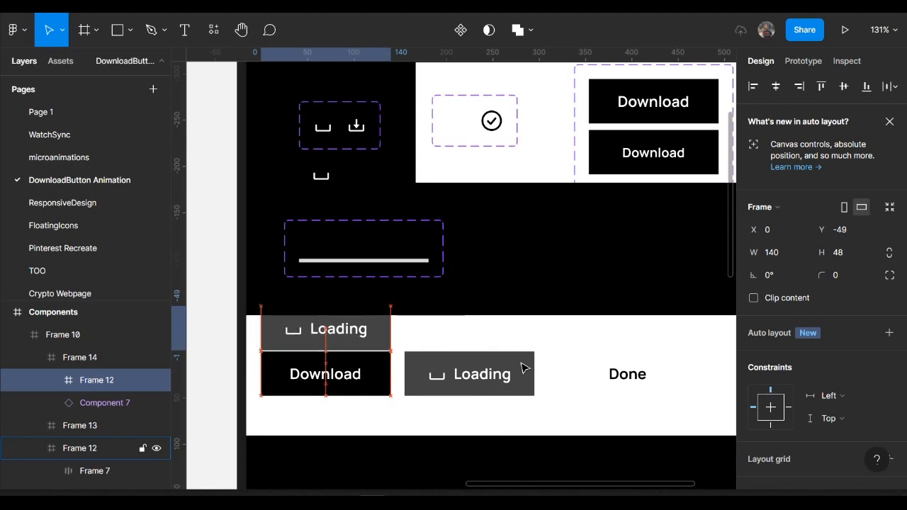
Enable Clip content on the frame that holds the Download button and the nested Loading frame.
{"action": "left_click", "coordinate": [298, 377]}
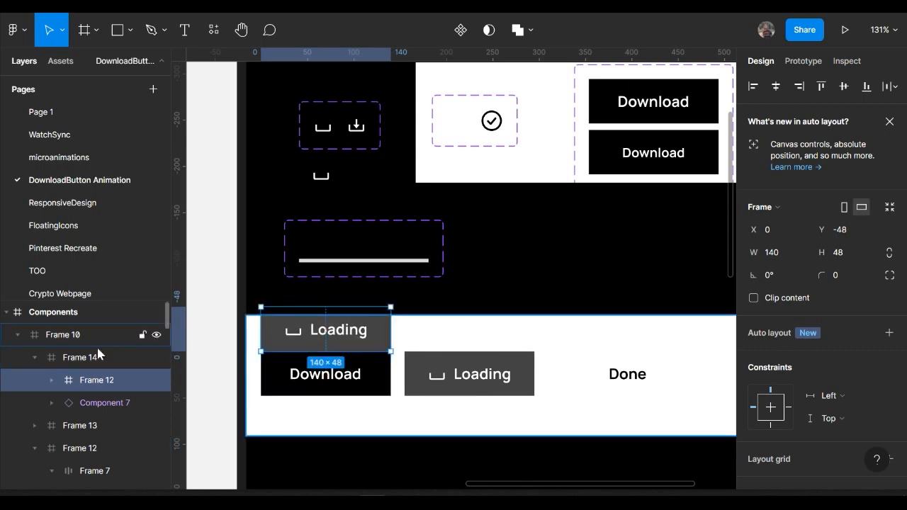
{"action": "left_click", "coordinate": [783, 301]}
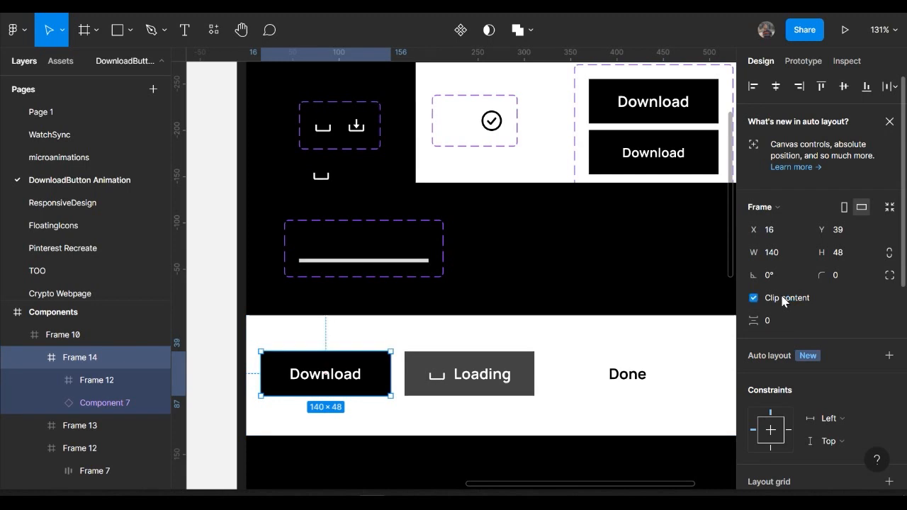
{"action": "left_click", "coordinate": [381, 336]}
Delete the standalone Loading button between the Download and Done buttons.
{"action": "scroll", "coordinate": [383, 342], "scroll_direction": "right", "scroll_amount": 1}
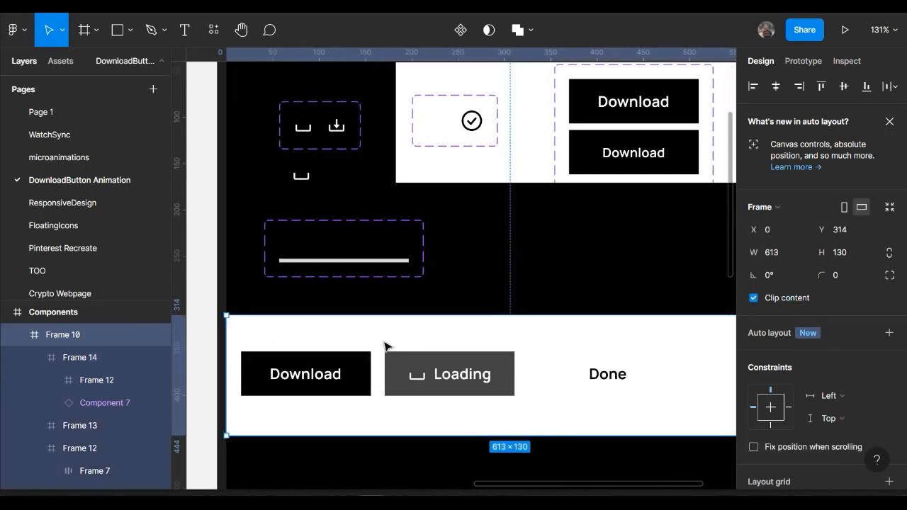
{"action": "left_click", "coordinate": [416, 395]}
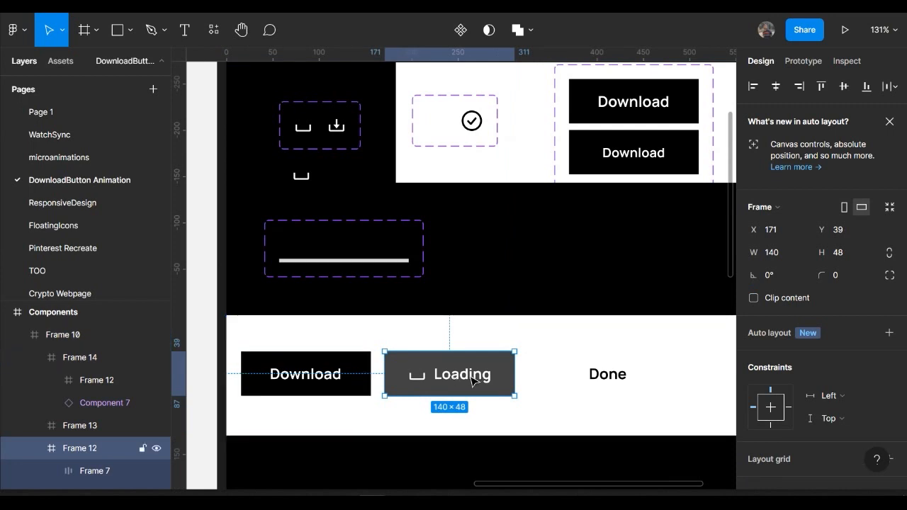
{"action": "key", "text": "Delete"}
{"action": "left_click", "coordinate": [362, 369]}
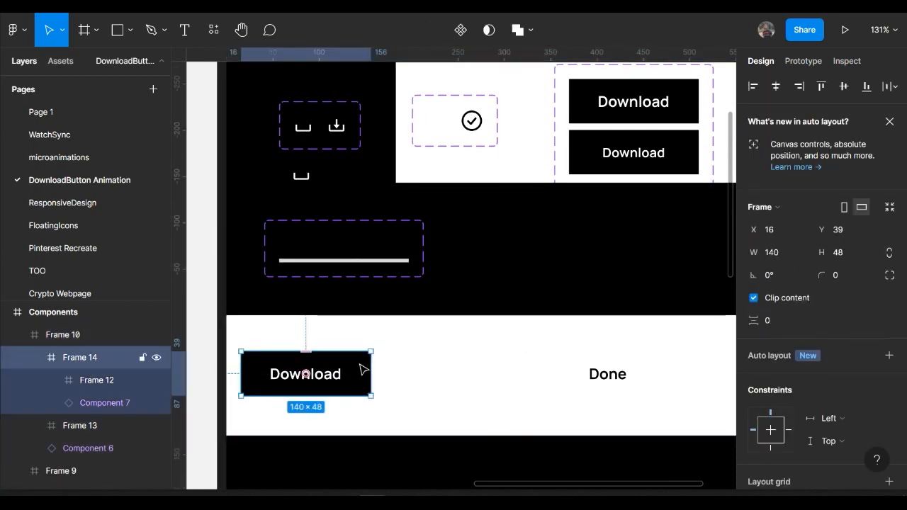
{"action": "left_click_drag", "start_coordinate": [361, 368], "coordinate": [371, 369]}
{"action": "key", "text": "super"}
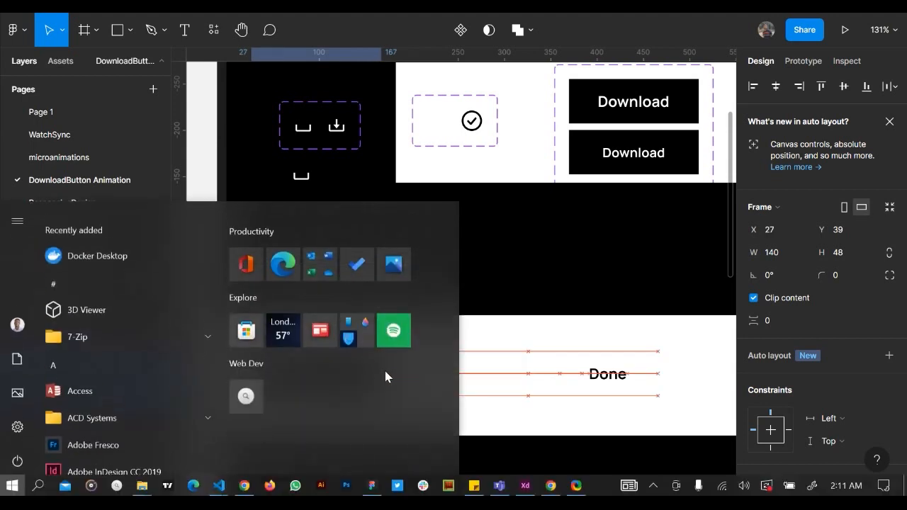
{"action": "key", "text": "super"}
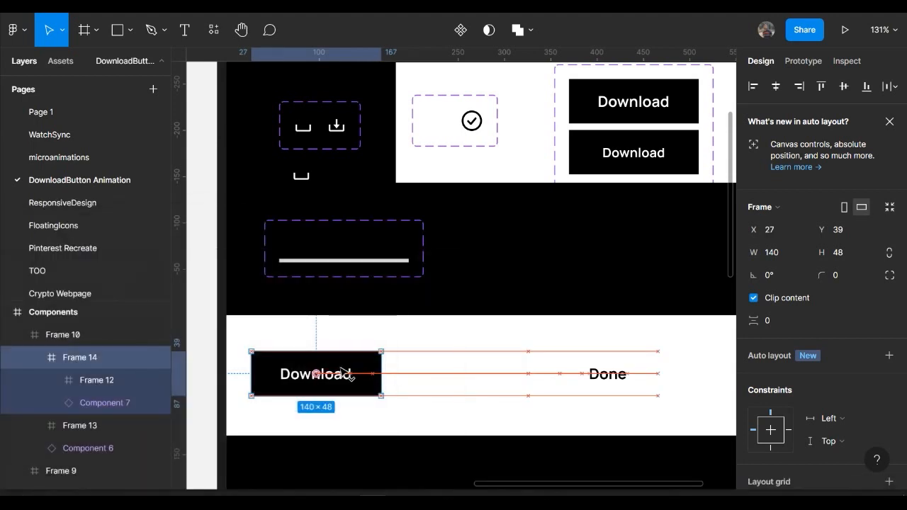
{"action": "key", "text": "ctrl+z"}
Duplicate the Download frame into the gap before the Done button, at X 172, Y 39.
{"action": "left_click", "coordinate": [323, 374]}
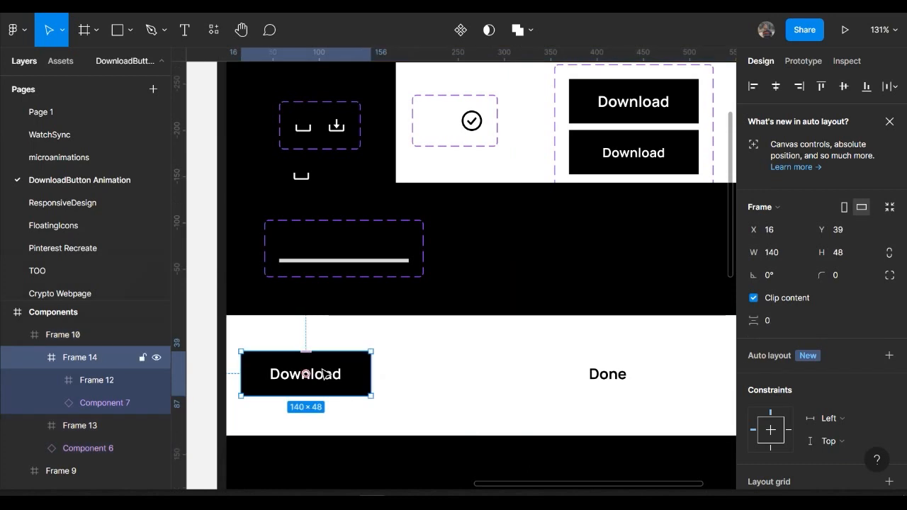
{"action": "left_click_drag", "start_coordinate": [360, 373], "coordinate": [481, 374]}
{"action": "scroll", "coordinate": [480, 374], "scroll_direction": "right", "scroll_amount": 2}
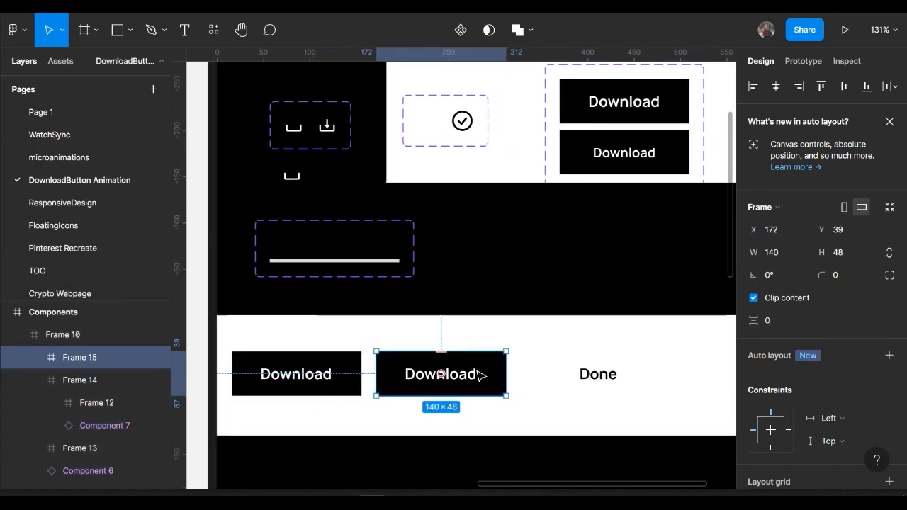
Align the nested Loading frame inside the duplicated button to the bottom edge at Y 0, covering the Download label.
{"action": "left_click", "coordinate": [34, 357]}
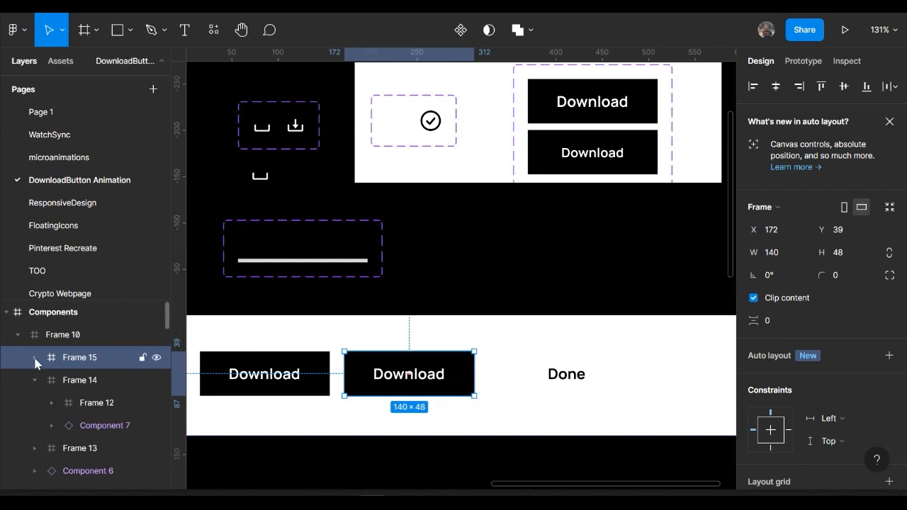
{"action": "left_click", "coordinate": [101, 381]}
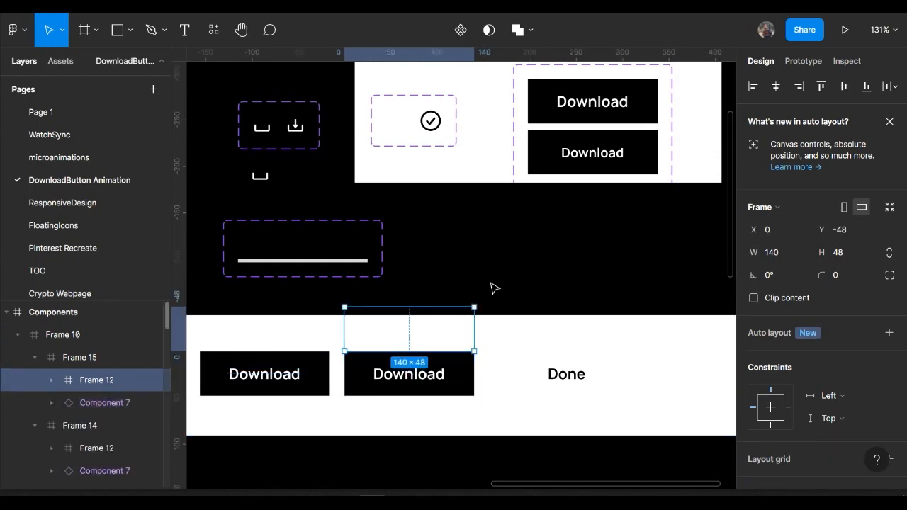
{"action": "left_click", "coordinate": [859, 93]}
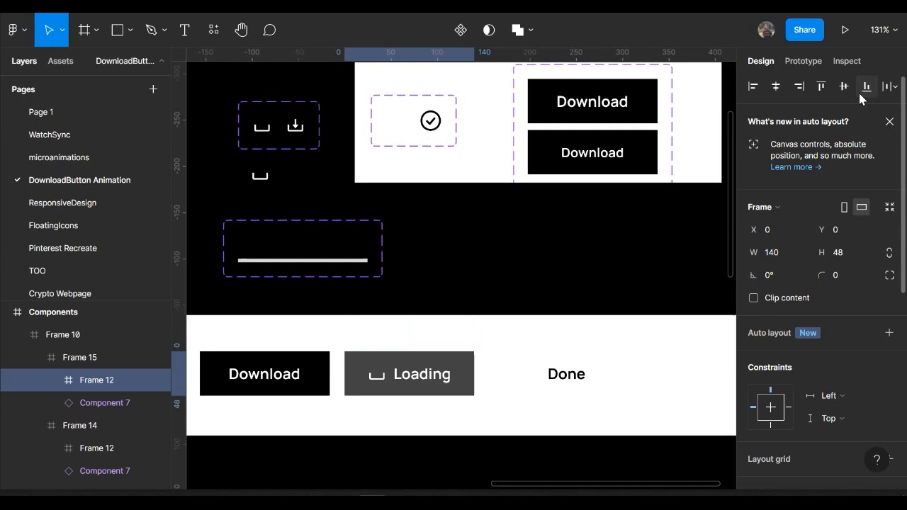
Hide the Component 7 Download layer inside the duplicated button, Frame 15.
{"action": "scroll", "coordinate": [420, 406], "scroll_direction": "right", "scroll_amount": 3}
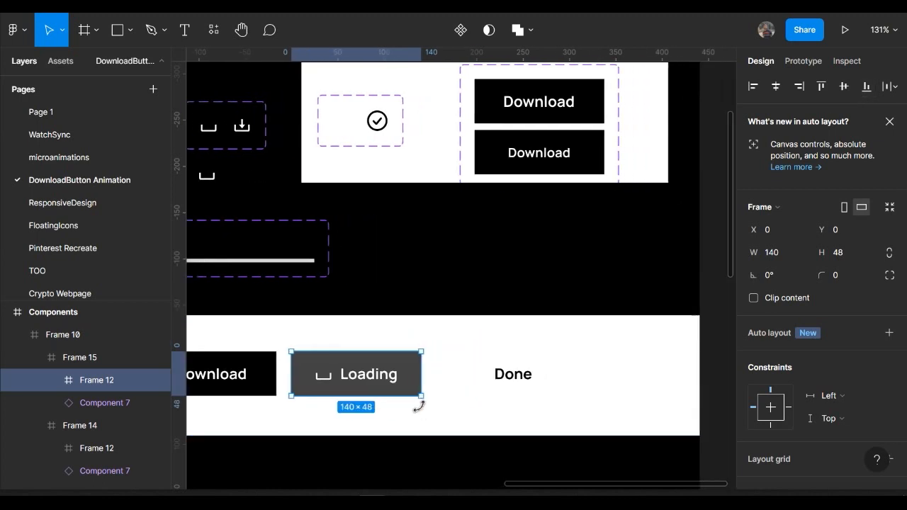
{"action": "left_click", "coordinate": [533, 375]}
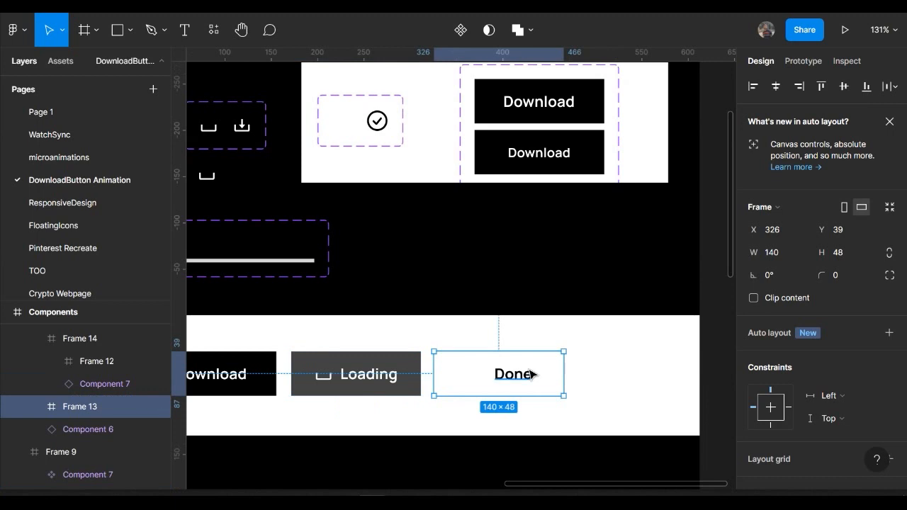
{"action": "left_click", "coordinate": [354, 374]}
{"action": "left_click", "coordinate": [105, 381]}
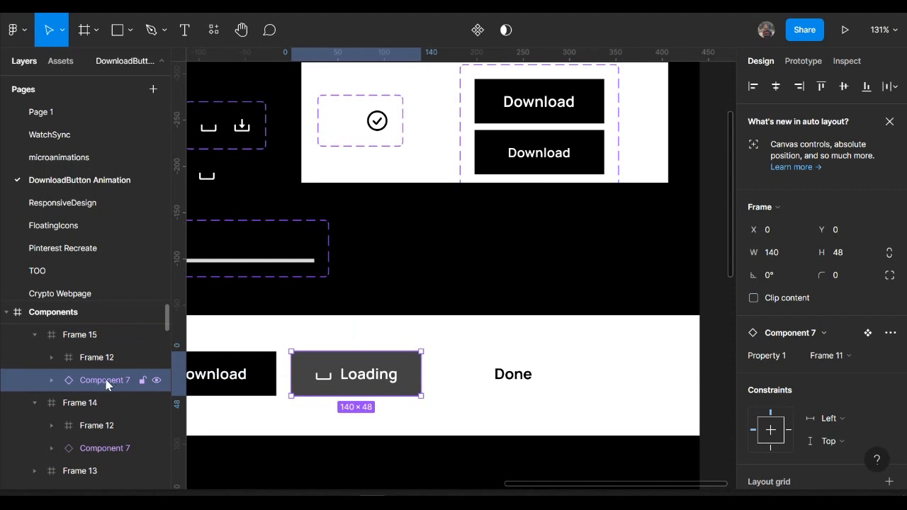
{"action": "left_click", "coordinate": [156, 382]}
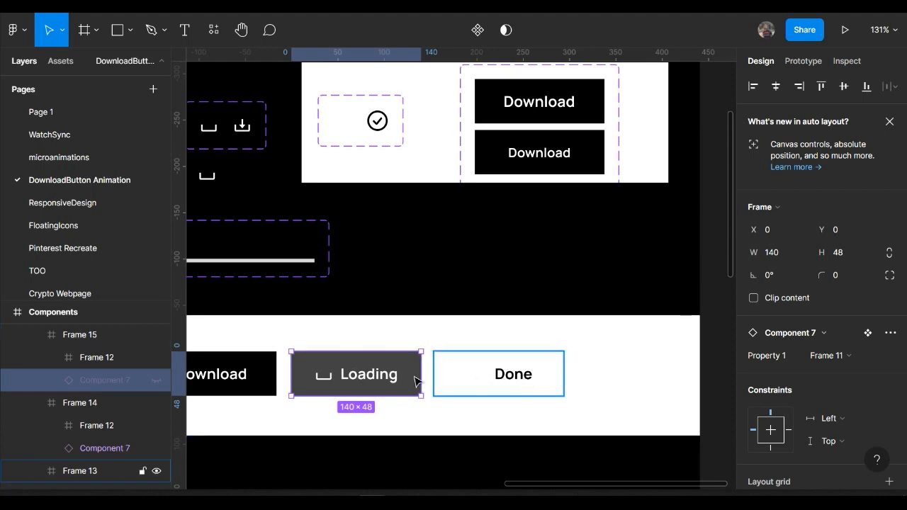
Paste a copy of the Done button into Frame 15 and align it to the top edge at Y 0.
{"action": "left_click", "coordinate": [510, 370]}
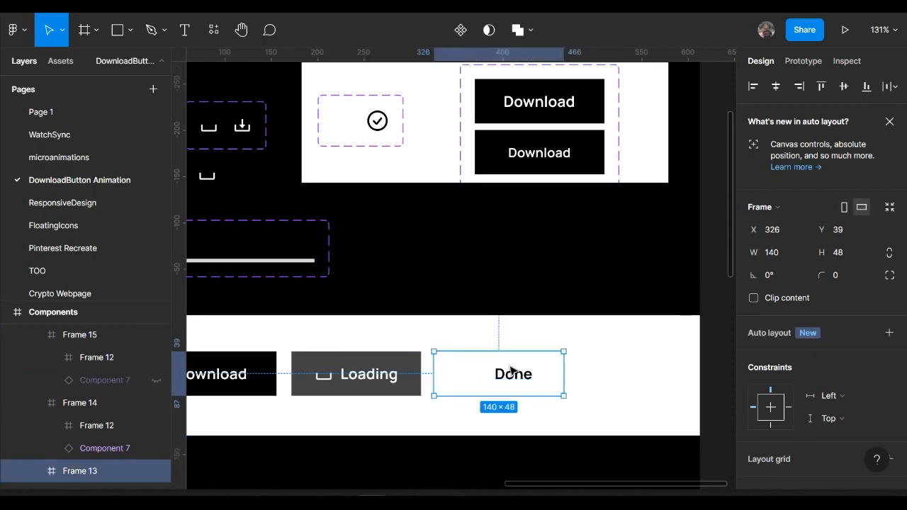
{"action": "left_click", "coordinate": [374, 363]}
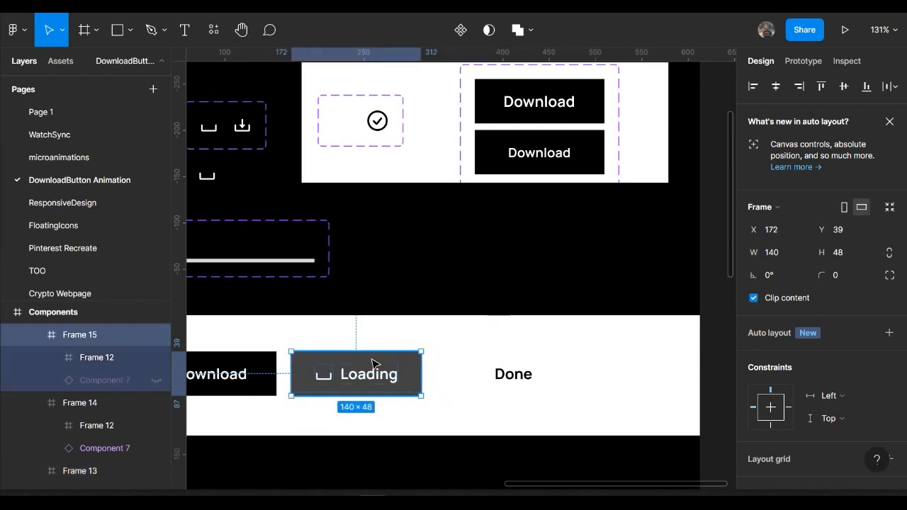
{"action": "key", "text": "ctrl+v"}
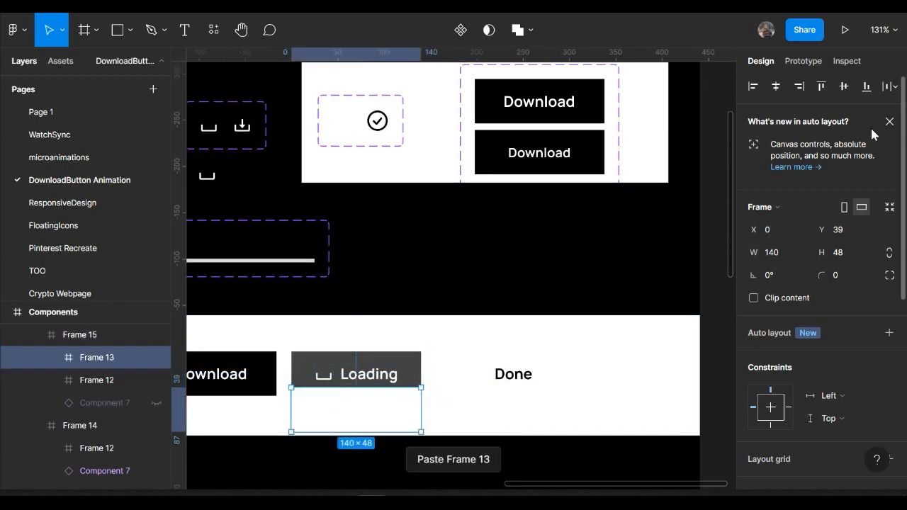
{"action": "left_click", "coordinate": [825, 91]}
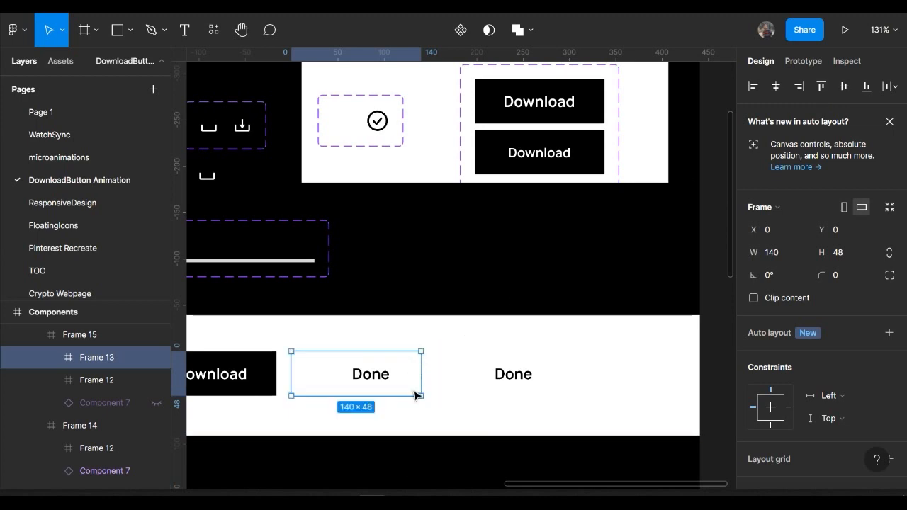
Nudge the nested Done frame inside Frame 15 upward to Y -48 so it sits directly above the Loading frame.
{"action": "key", "text": "Up"}
{"action": "key", "text": "Up"}
{"action": "key", "text": "Up"}
{"action": "key", "text": "Up"}
{"action": "key", "text": "Up"}
{"action": "key", "text": "Up"}
{"action": "key", "text": "Up"}
{"action": "key", "text": "Up"}
{"action": "key", "text": "Up"}
{"action": "key", "text": "Up"}
{"action": "key", "text": "Up"}
{"action": "key", "text": "Up"}
{"action": "key", "text": "Up"}
{"action": "key", "text": "Up"}
{"action": "key", "text": "Up"}
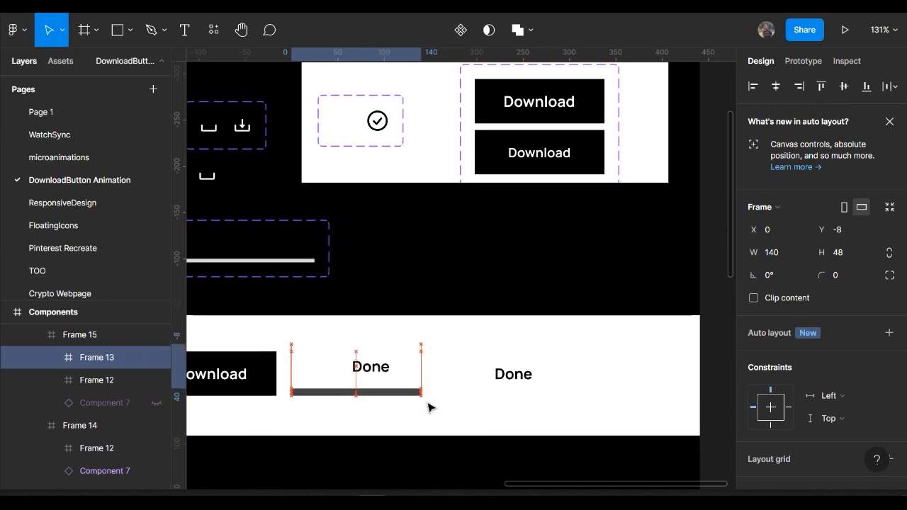
{"action": "key", "text": "Up"}
{"action": "key", "text": "Up"}
{"action": "key", "text": "Up"}
{"action": "key", "text": "Up"}
{"action": "key", "text": "Up"}
{"action": "key", "text": "Up"}
{"action": "key", "text": "Up"}
{"action": "key", "text": "Up"}
{"action": "key", "text": "Up"}
{"action": "key", "text": "Up"}
{"action": "key", "text": "Up"}
{"action": "key", "text": "Up"}
{"action": "key", "text": "Up"}
{"action": "key", "text": "Up"}
{"action": "key", "text": "Up"}
{"action": "key", "text": "Up"}
{"action": "key", "text": "Up"}
{"action": "key", "text": "Up"}
{"action": "key", "text": "Up"}
{"action": "key", "text": "Up"}
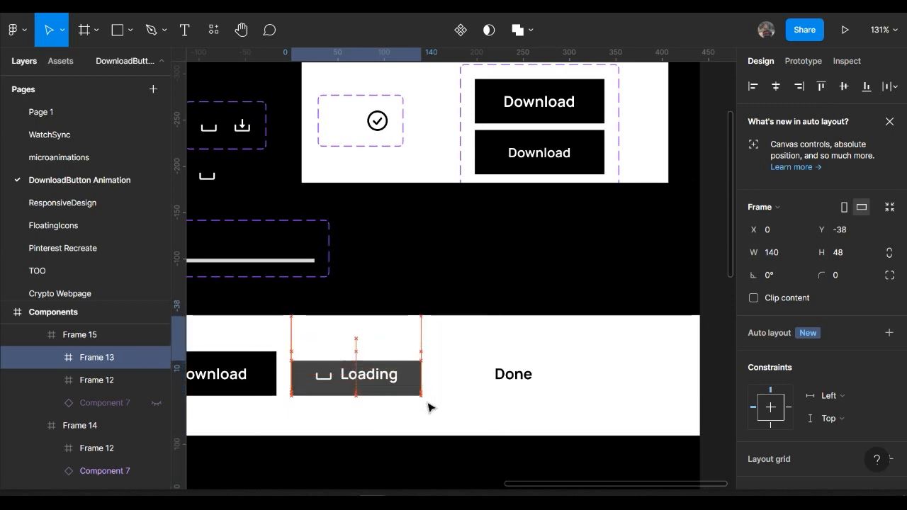
{"action": "key", "text": "Up"}
{"action": "key", "text": "Up"}
{"action": "key", "text": "Up"}
{"action": "key", "text": "Up"}
{"action": "key", "text": "Up"}
{"action": "key", "text": "Up"}
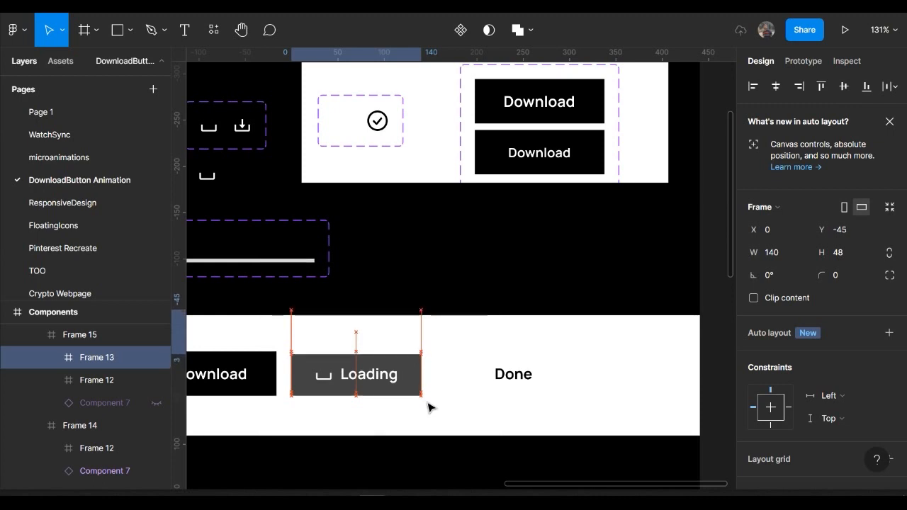
{"action": "key", "text": "Up"}
{"action": "key", "text": "Up"}
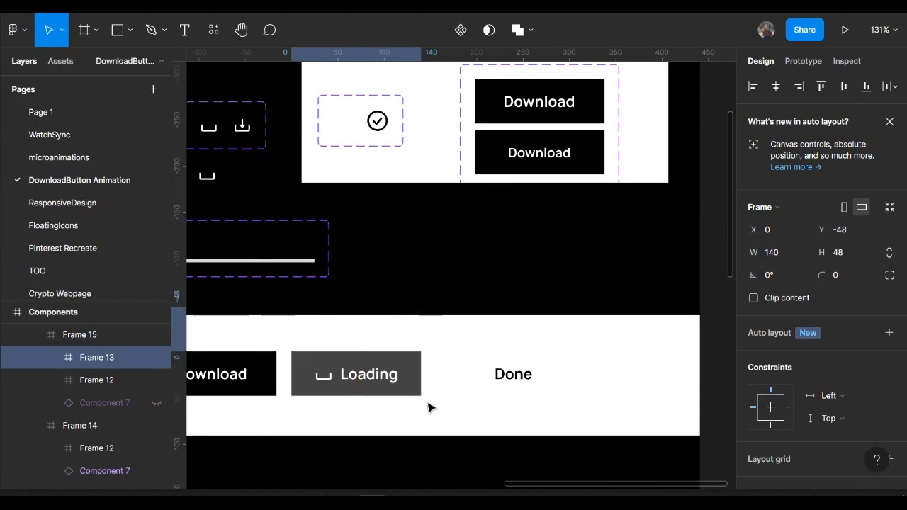
Delete the standalone Done button and duplicate the Loading button into its place at X 328, Y 39.
{"action": "left_click", "coordinate": [104, 335]}
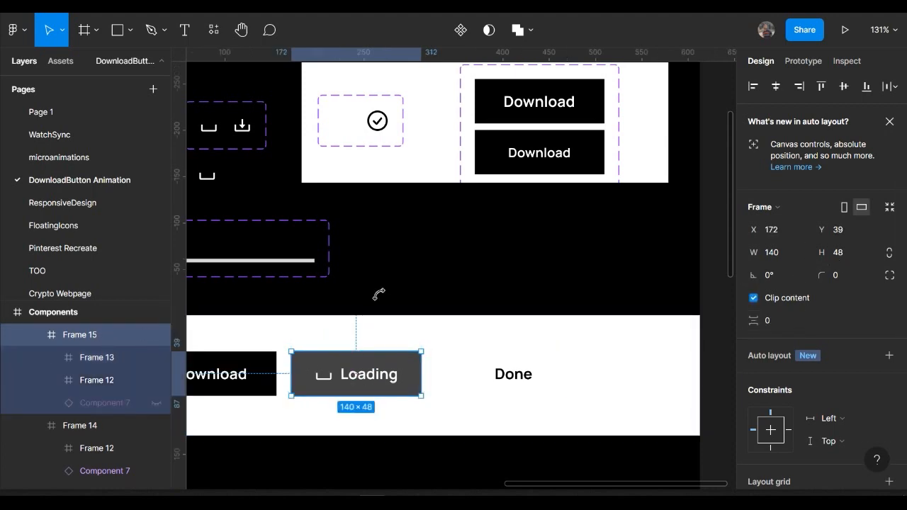
{"action": "scroll", "coordinate": [415, 411], "scroll_direction": "right", "scroll_amount": 3}
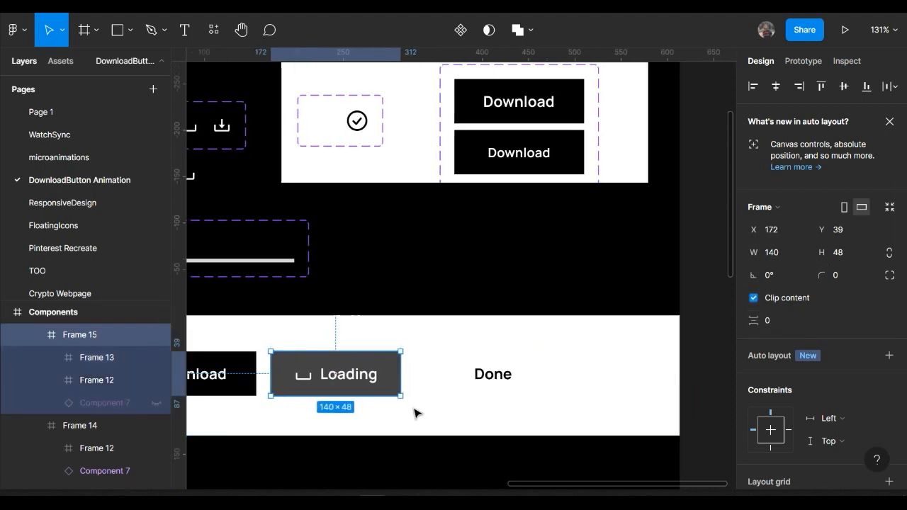
{"action": "left_click", "coordinate": [468, 381]}
{"action": "key", "text": "Delete"}
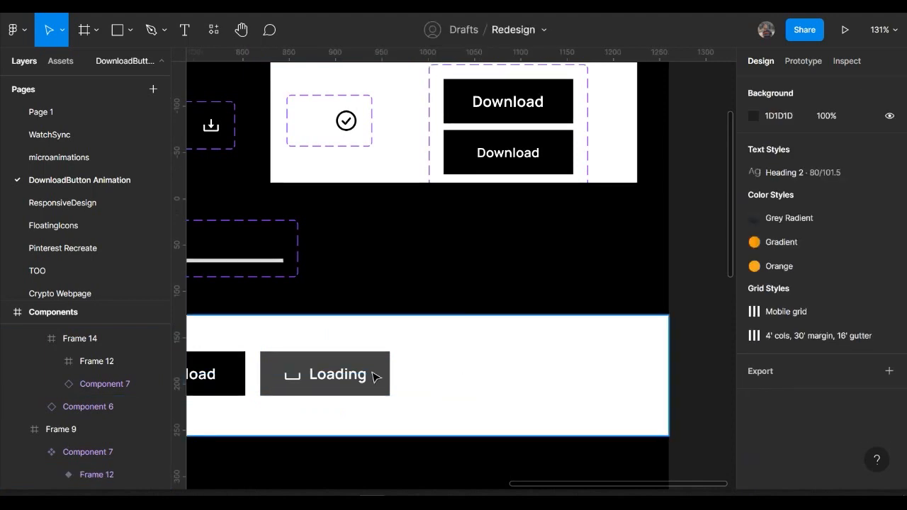
{"action": "left_click", "coordinate": [376, 377]}
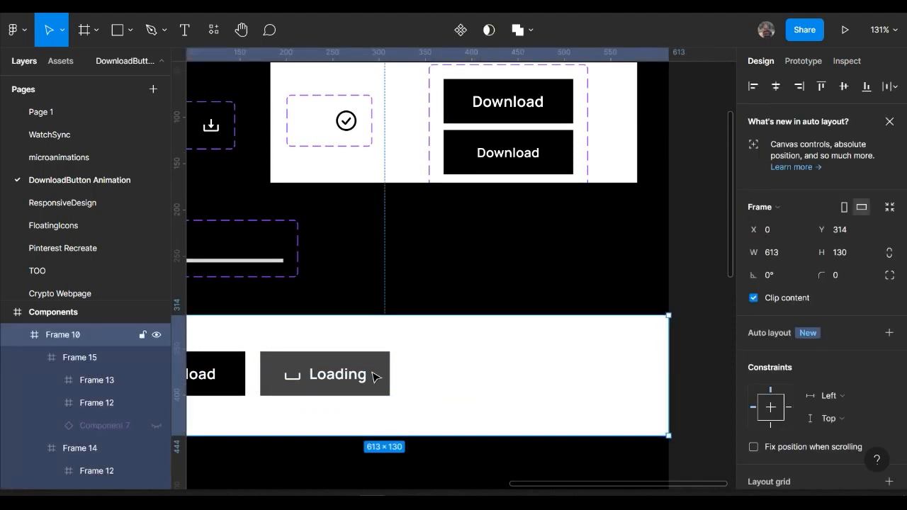
{"action": "left_click", "coordinate": [340, 374]}
{"action": "left_click_drag", "start_coordinate": [301, 373], "coordinate": [433, 377]}
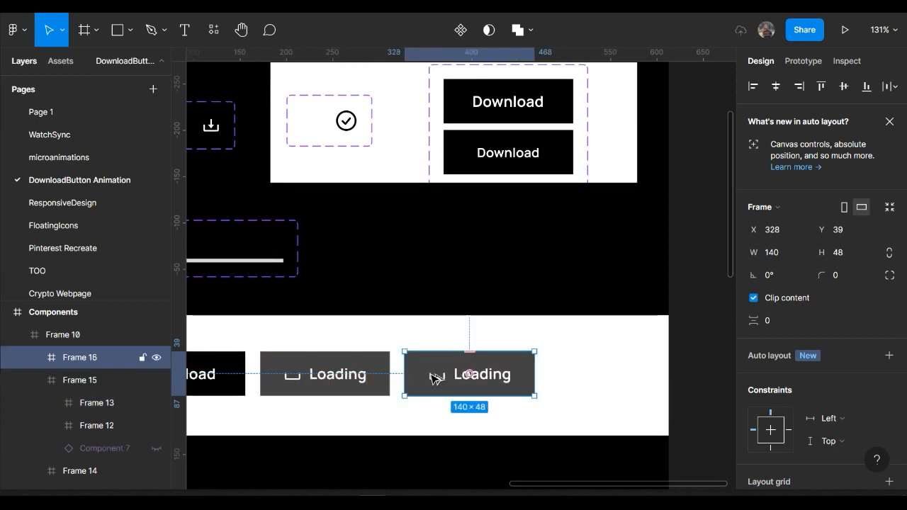
Inside the duplicated Frame 16, align the nested Done frame to the bottom edge at Y 0 and delete Frame 12 and Component 7.
{"action": "left_click", "coordinate": [35, 358]}
{"action": "left_click", "coordinate": [103, 381]}
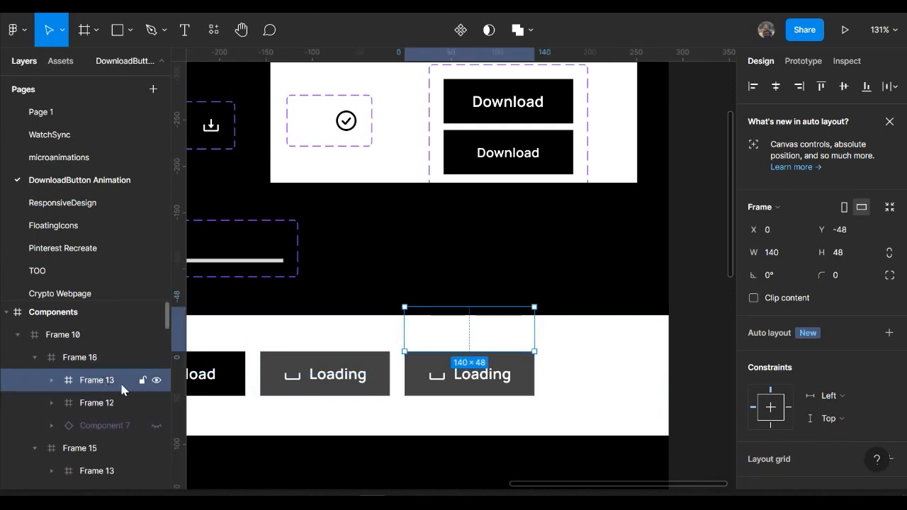
{"action": "left_click", "coordinate": [867, 88]}
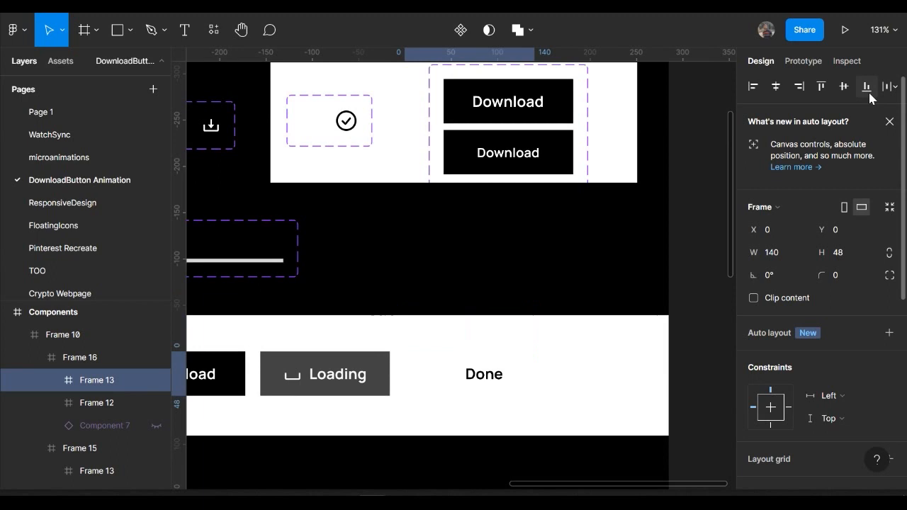
{"action": "left_click", "coordinate": [97, 402]}
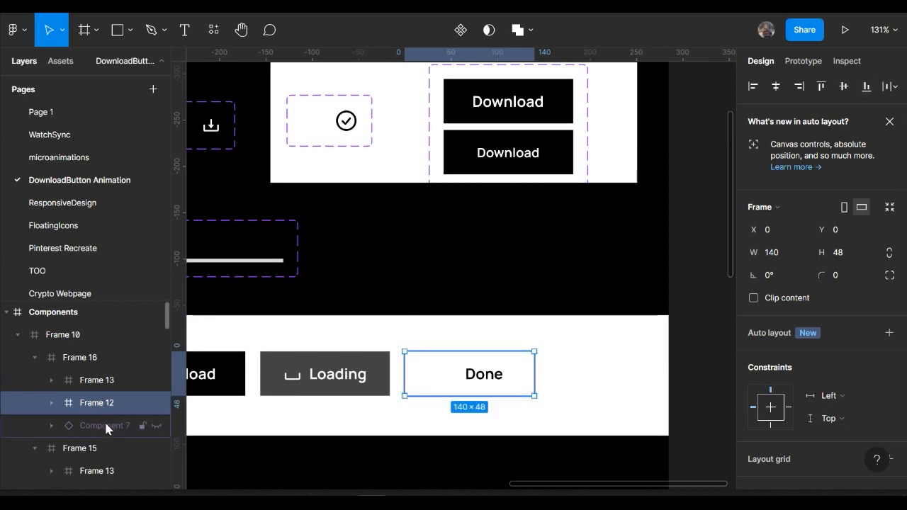
{"action": "left_click", "coordinate": [105, 424], "text": "shift"}
{"action": "key", "text": "Delete"}
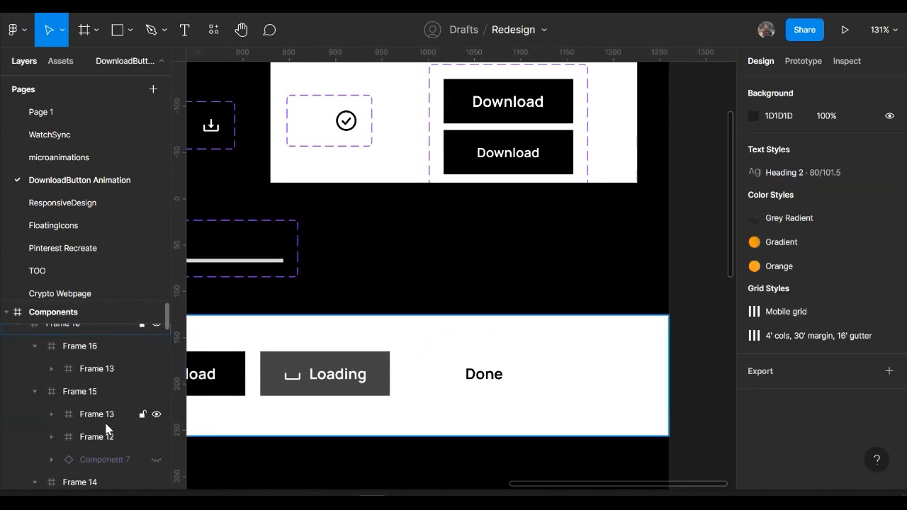
Delete the hidden Component 7 layer from Frame 15.
{"action": "left_click", "coordinate": [79, 426]}
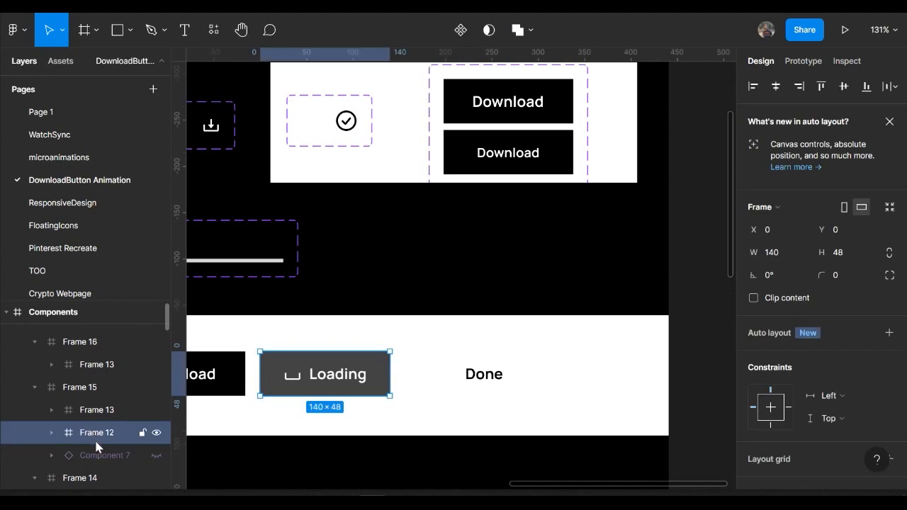
{"action": "left_click", "coordinate": [92, 458]}
{"action": "key", "text": "Delete"}
Convert the Download, Loading and Done button frames each into its own component.
{"action": "scroll", "coordinate": [160, 444], "scroll_direction": "down", "scroll_amount": 1}
{"action": "scroll", "coordinate": [110, 449], "scroll_direction": "up", "scroll_amount": 1}
{"action": "scroll", "coordinate": [100, 369], "scroll_direction": "down", "scroll_amount": 5}
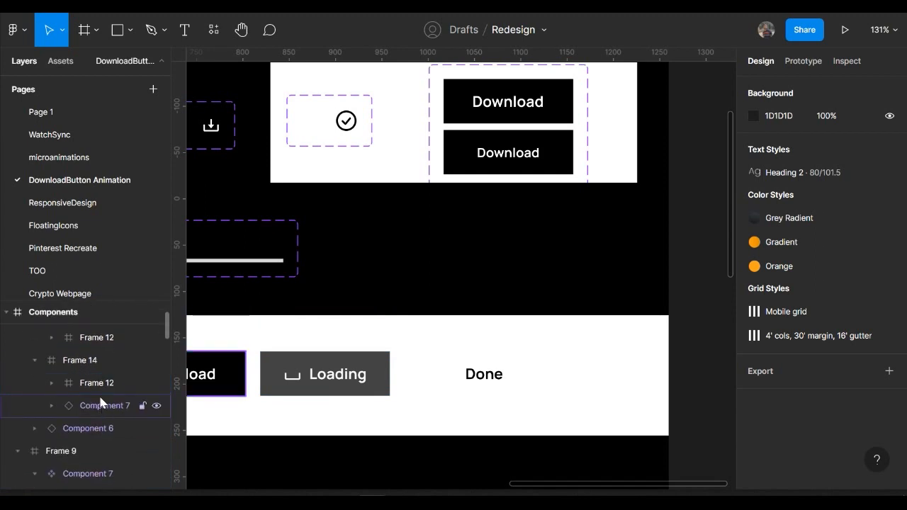
{"action": "scroll", "coordinate": [283, 386], "scroll_direction": "left", "scroll_amount": 3}
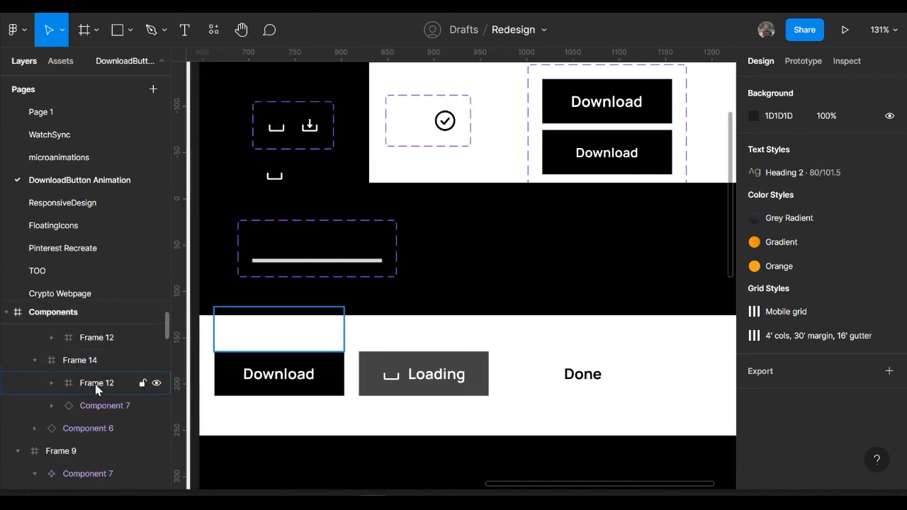
{"action": "scroll", "coordinate": [100, 390], "scroll_direction": "up", "scroll_amount": 2}
{"action": "scroll", "coordinate": [105, 387], "scroll_direction": "up", "scroll_amount": 1}
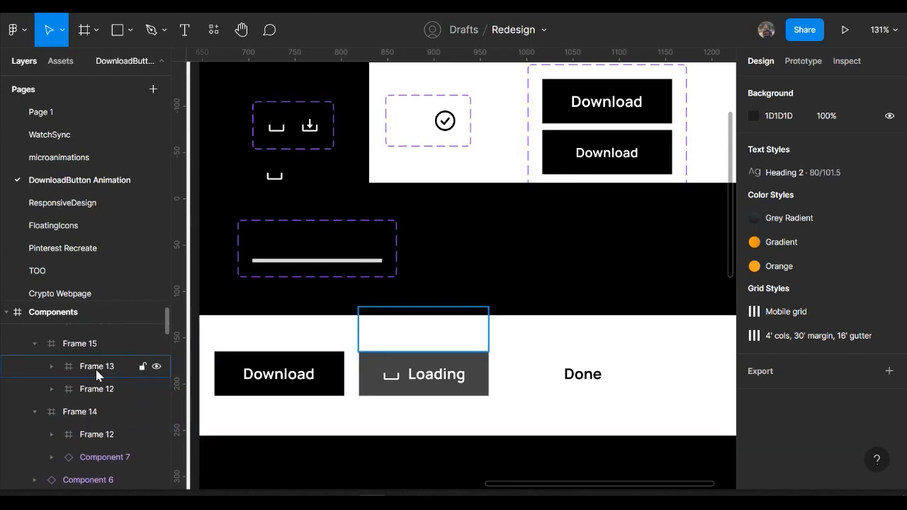
{"action": "scroll", "coordinate": [106, 383], "scroll_direction": "up", "scroll_amount": 3}
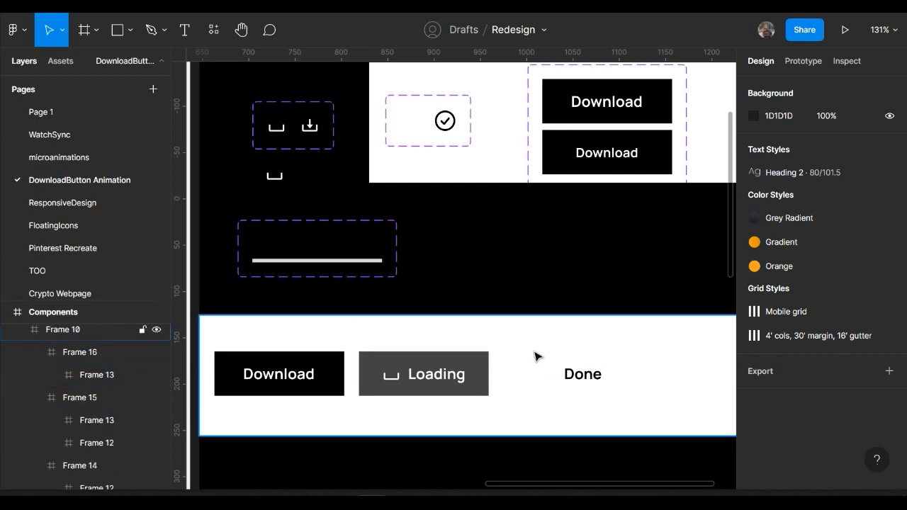
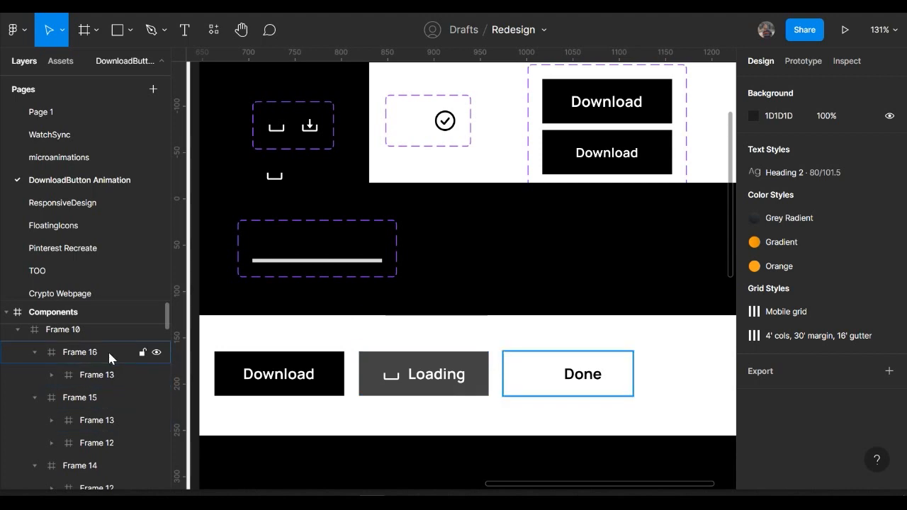
{"action": "left_click", "coordinate": [330, 383]}
{"action": "left_click", "coordinate": [310, 374]}
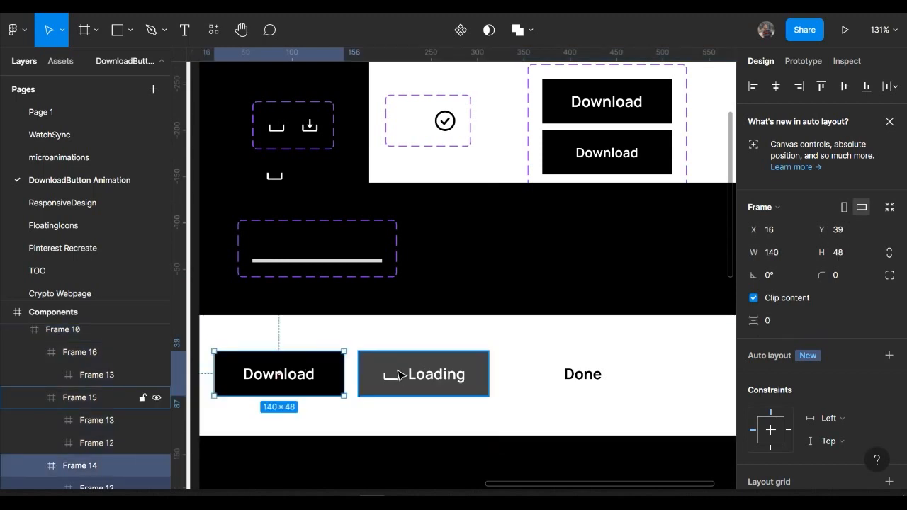
{"action": "left_click", "coordinate": [460, 29]}
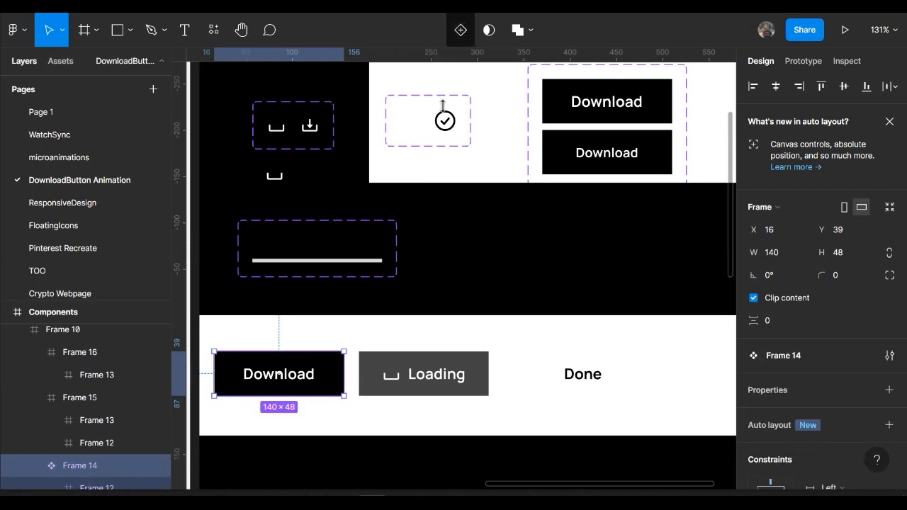
{"action": "left_click", "coordinate": [427, 375]}
{"action": "left_click", "coordinate": [460, 30]}
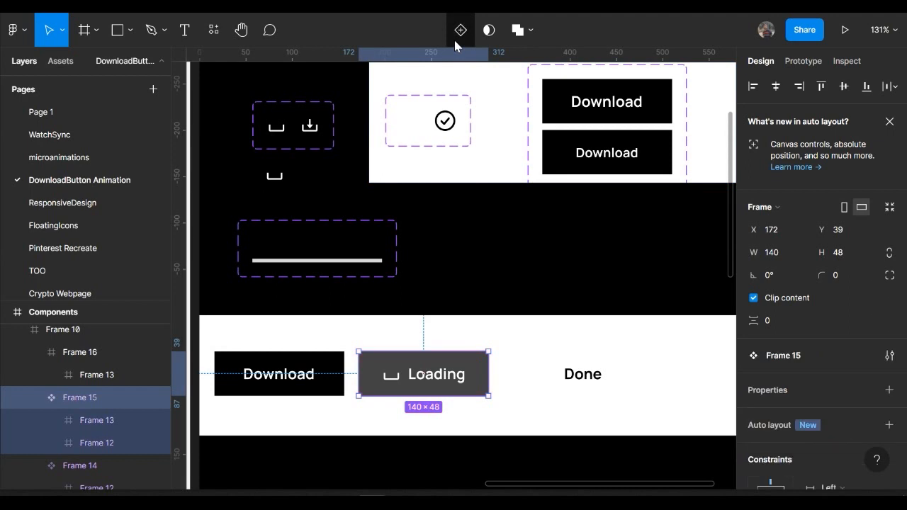
{"action": "left_click", "coordinate": [582, 374]}
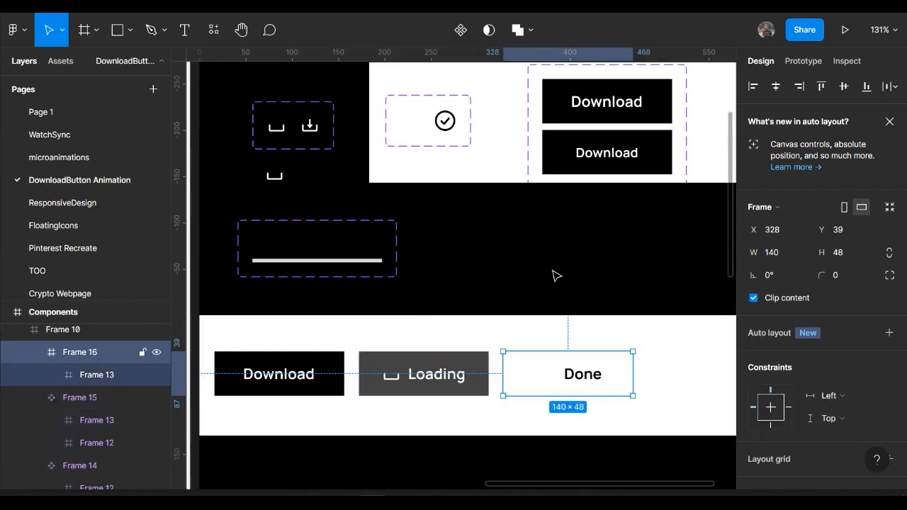
{"action": "left_click", "coordinate": [460, 29]}
Combine the Download, Loading and Done components as variants of one component set.
{"action": "left_click", "coordinate": [425, 374], "text": "shift"}
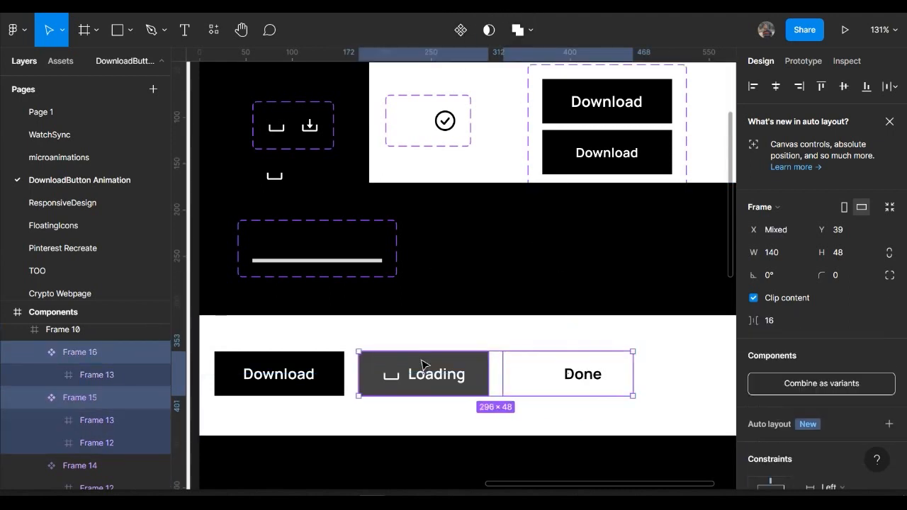
{"action": "left_click", "coordinate": [304, 372], "text": "shift"}
{"action": "left_click", "coordinate": [840, 388]}
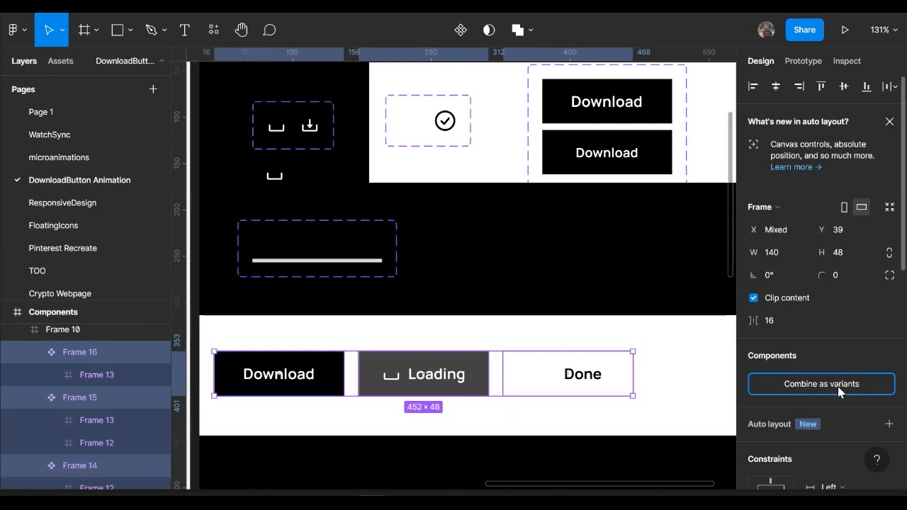
Connect the Download variant to the Loading variant, Frame 15, with an On tap interaction animated by Smart animate.
{"action": "left_click", "coordinate": [320, 381]}
{"action": "left_click", "coordinate": [802, 61]}
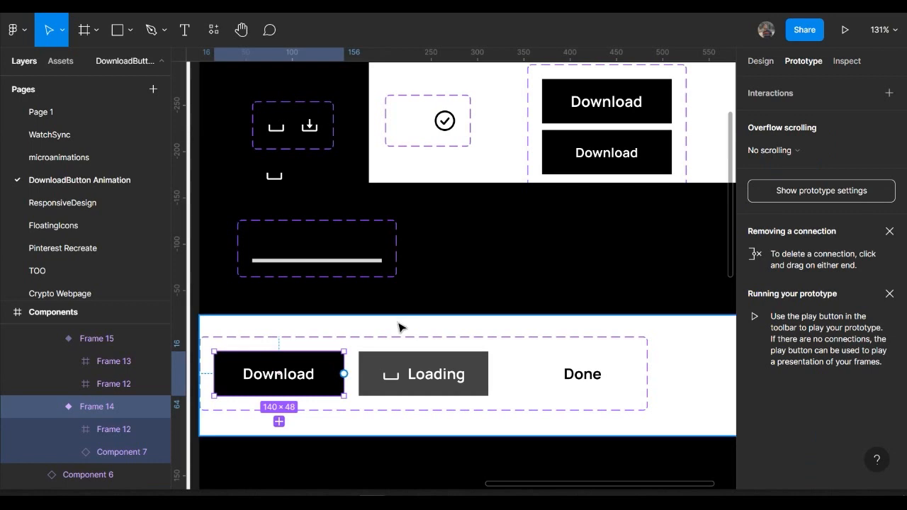
{"action": "left_click_drag", "start_coordinate": [344, 373], "coordinate": [401, 379]}
{"action": "left_click", "coordinate": [621, 144]}
{"action": "left_click", "coordinate": [623, 150]}
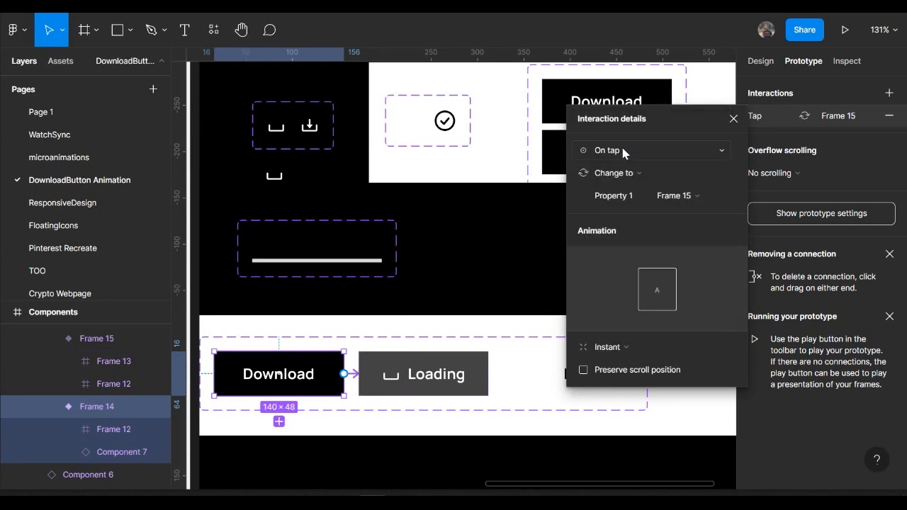
{"action": "scroll", "coordinate": [488, 368], "scroll_direction": "right", "scroll_amount": 2}
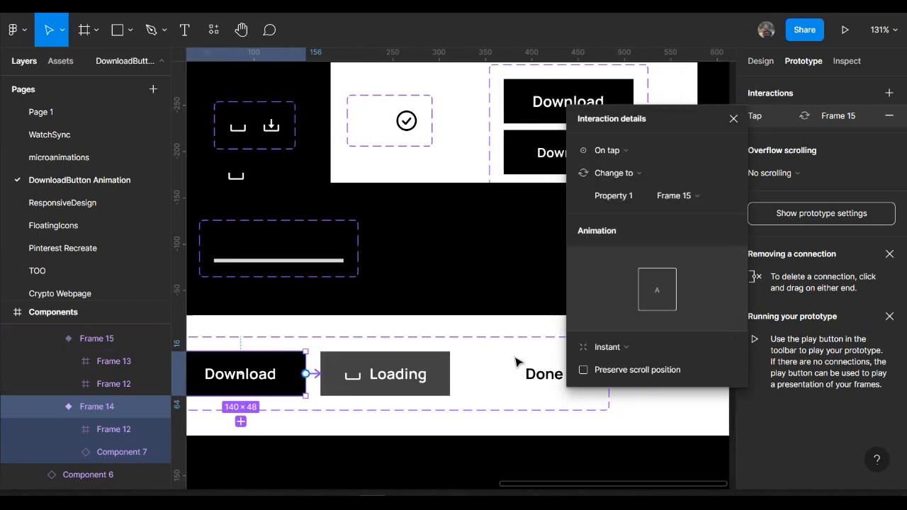
{"action": "left_click", "coordinate": [622, 353]}
{"action": "left_click", "coordinate": [616, 373]}
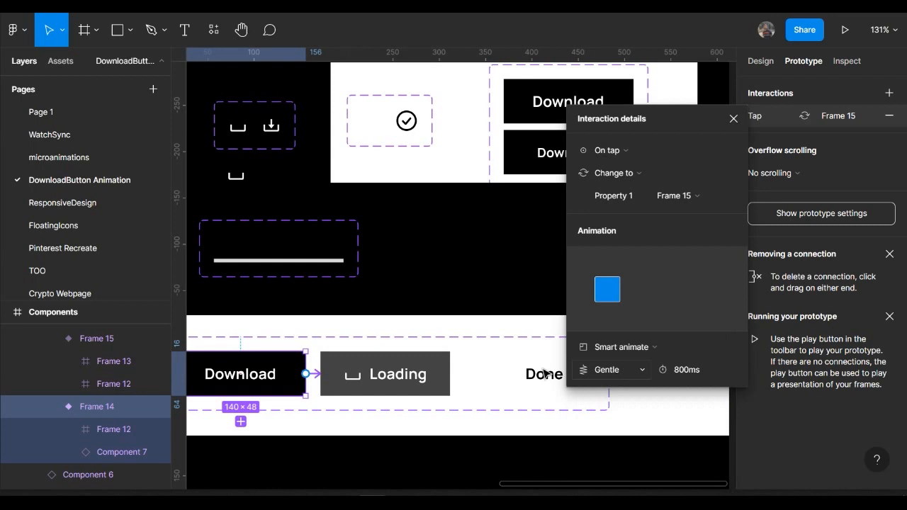
Connect the Loading variant to the Done variant, Frame 16, with a Change to interaction.
{"action": "left_click", "coordinate": [421, 374]}
{"action": "left_click_drag", "start_coordinate": [449, 374], "coordinate": [506, 383]}
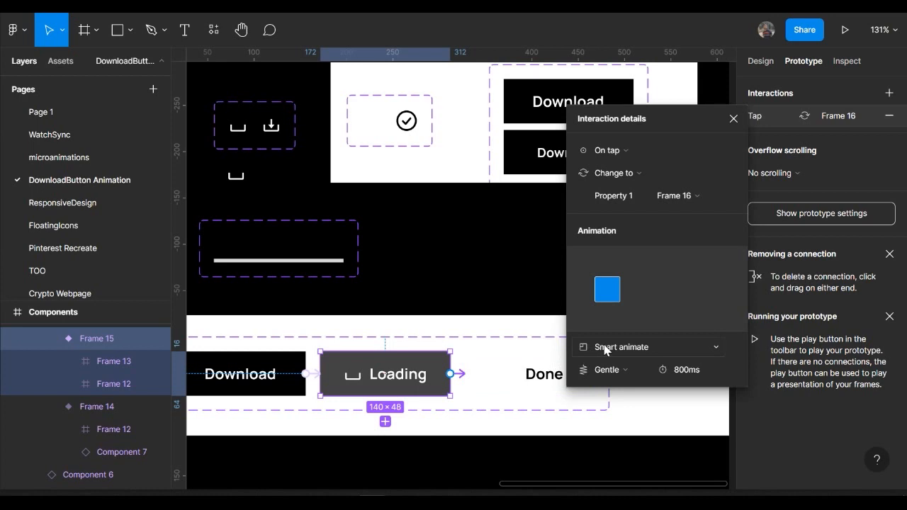
{"action": "scroll", "coordinate": [478, 358], "scroll_direction": "down", "scroll_amount": 5}
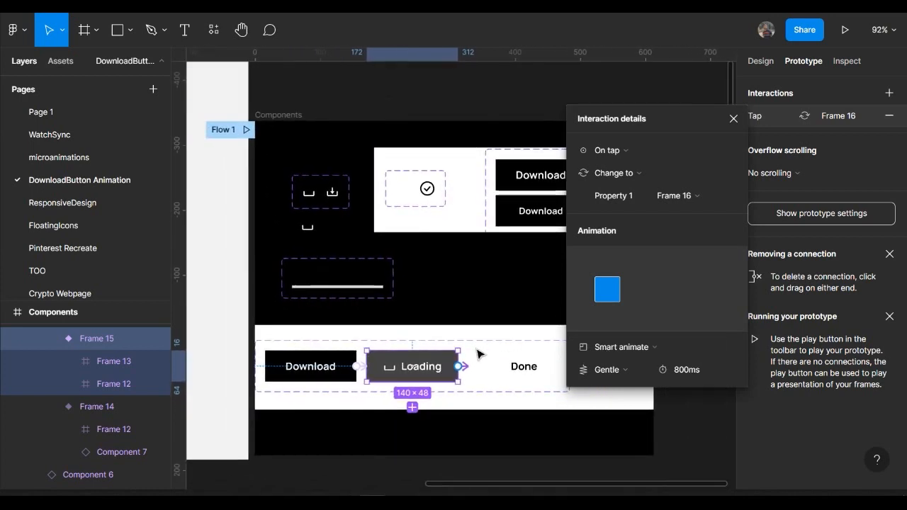
{"action": "scroll", "coordinate": [475, 365], "scroll_direction": "up", "scroll_amount": 5}
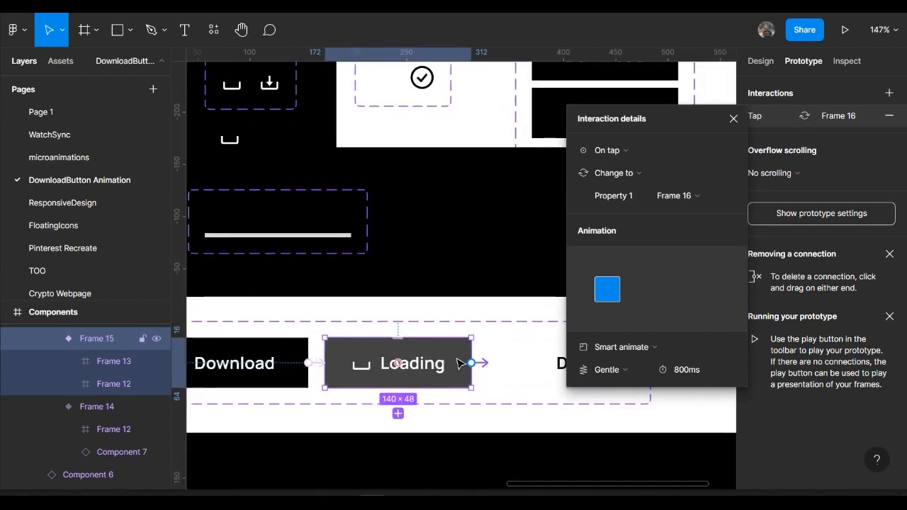
Set the Loading variant's interaction trigger to After delay and its Smart animate duration to 4000 ms.
{"action": "left_click", "coordinate": [626, 151]}
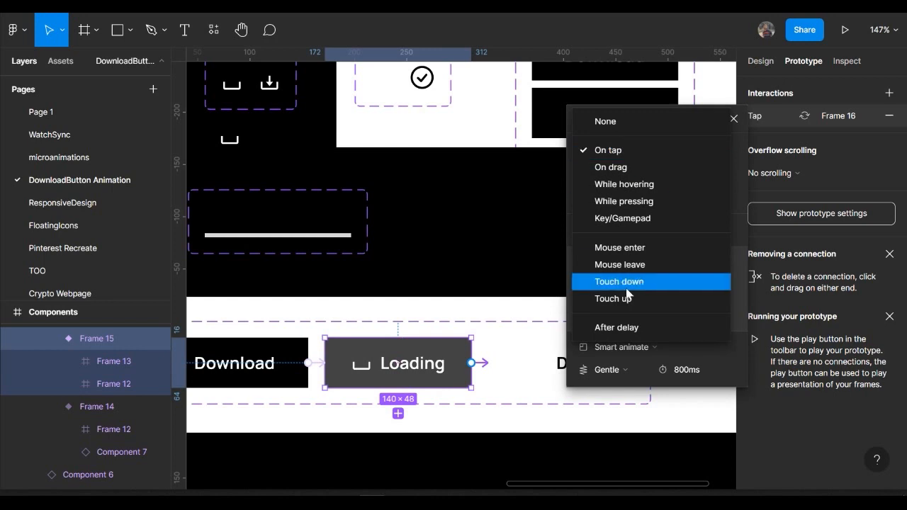
{"action": "left_click", "coordinate": [631, 329]}
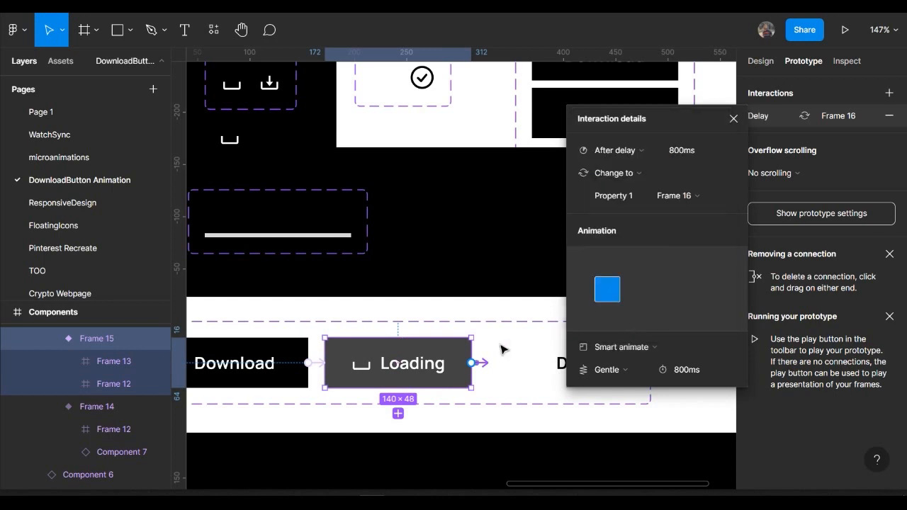
{"action": "left_click", "coordinate": [679, 370]}
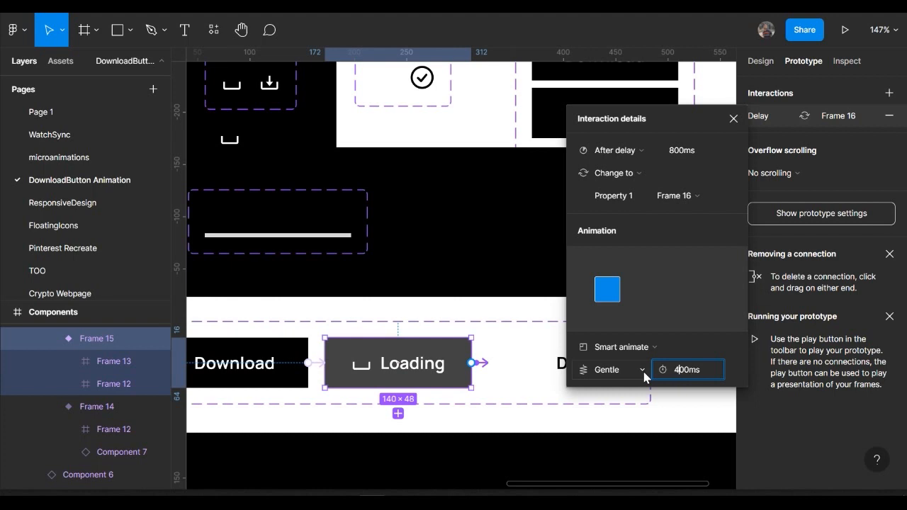
{"action": "key", "text": "Return"}
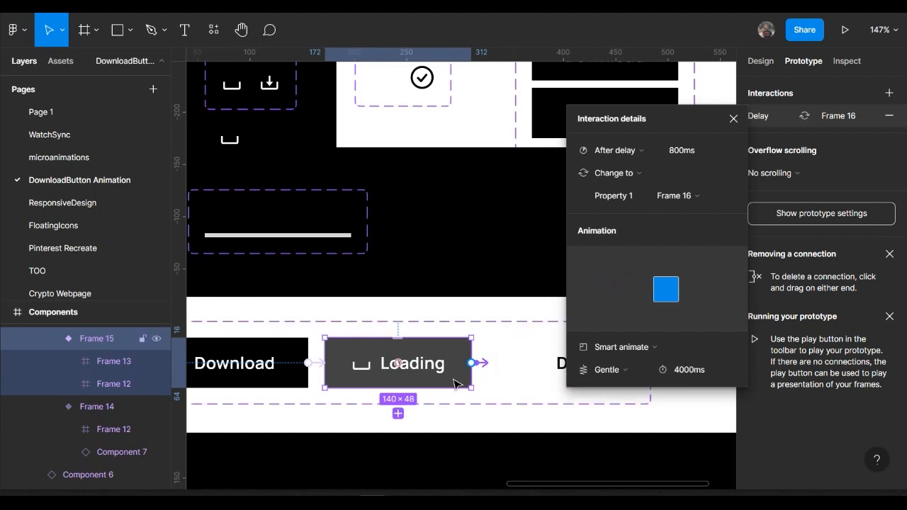
Check the delay and animation duration of the first progress bar variant's interaction.
{"action": "scroll", "coordinate": [454, 380], "scroll_direction": "down", "scroll_amount": 1}
{"action": "scroll", "coordinate": [454, 379], "scroll_direction": "up", "scroll_amount": 1}
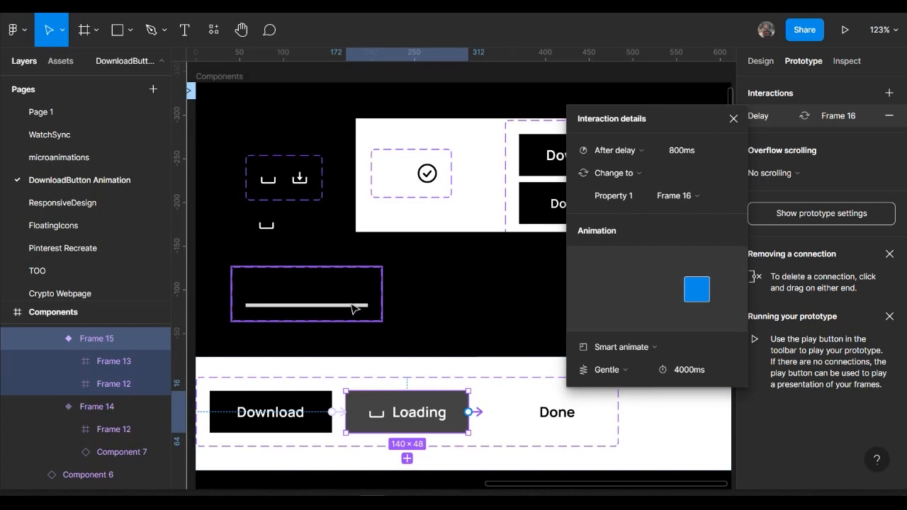
{"action": "left_click", "coordinate": [354, 309]}
{"action": "left_click", "coordinate": [331, 292]}
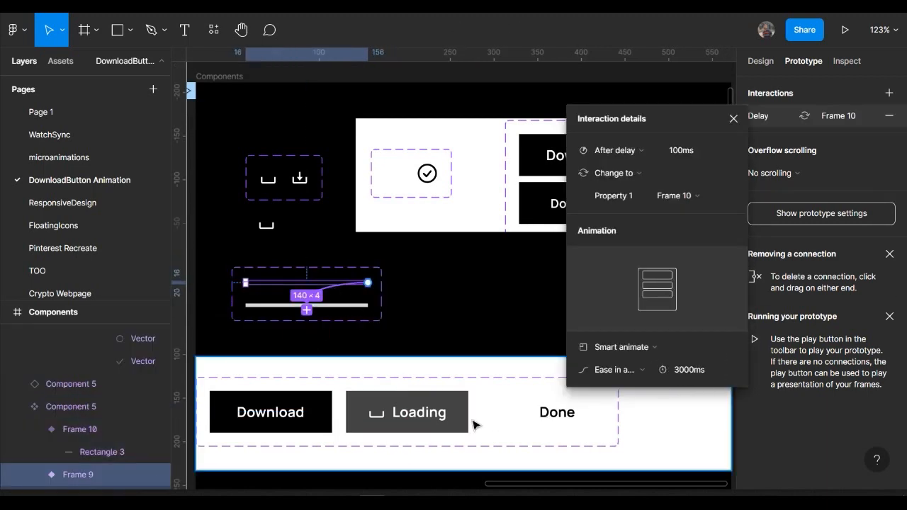
Set the Smart animate duration of the Loading-to-Done interaction to 3500 ms.
{"action": "left_click", "coordinate": [451, 425]}
{"action": "left_click", "coordinate": [479, 415]}
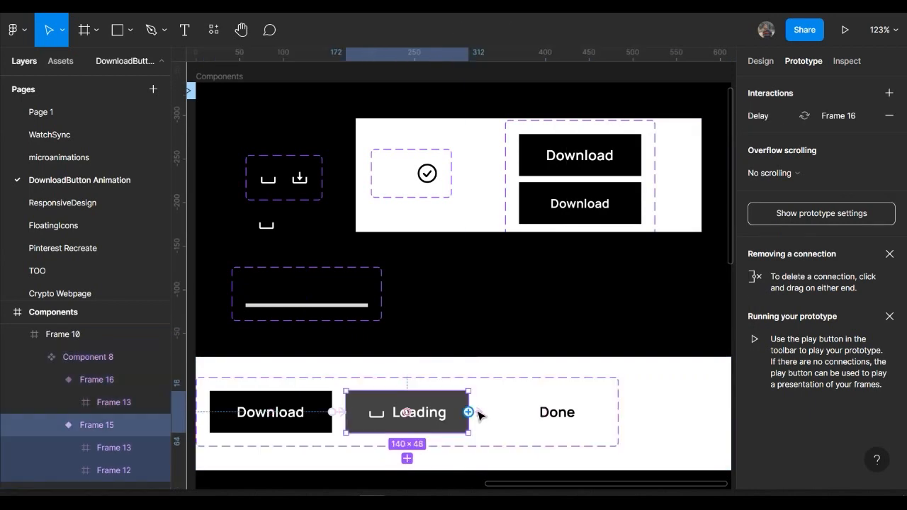
{"action": "scroll", "coordinate": [476, 417], "scroll_direction": "up", "scroll_amount": 5}
{"action": "left_click", "coordinate": [472, 417]}
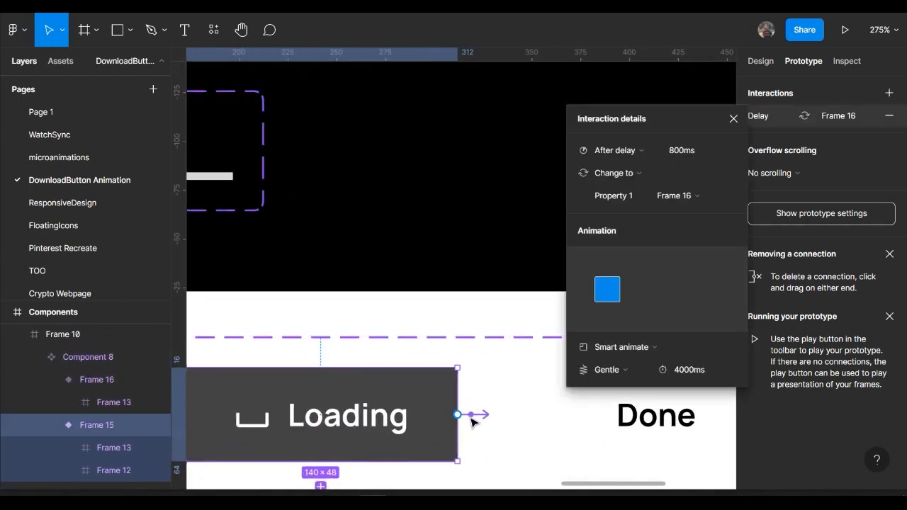
{"action": "left_click", "coordinate": [686, 372]}
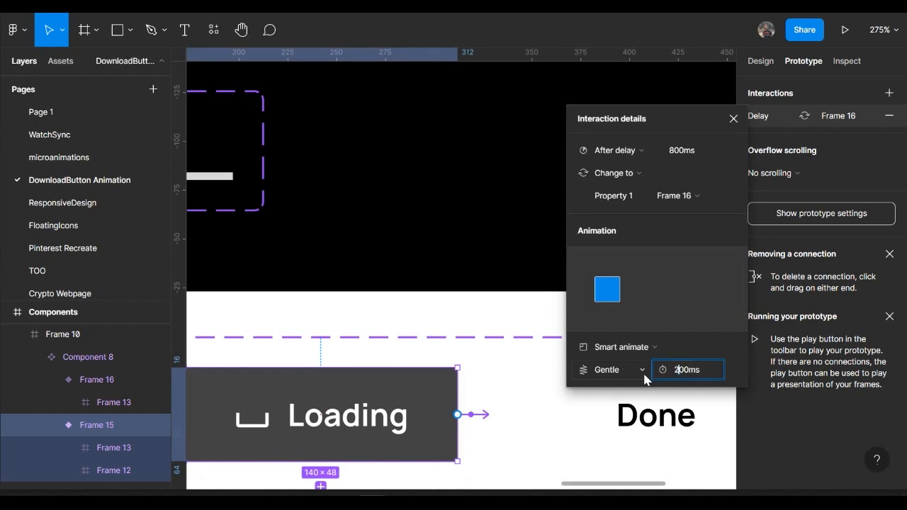
{"action": "key", "text": "Return"}
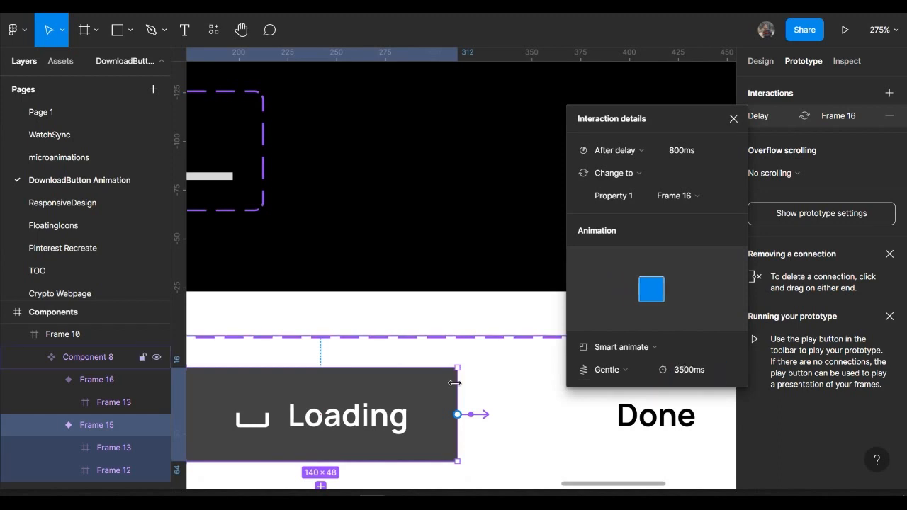
{"action": "scroll", "coordinate": [457, 383], "scroll_direction": "down", "scroll_amount": 3}
{"action": "scroll", "coordinate": [575, 412], "scroll_direction": "down", "scroll_amount": 4}
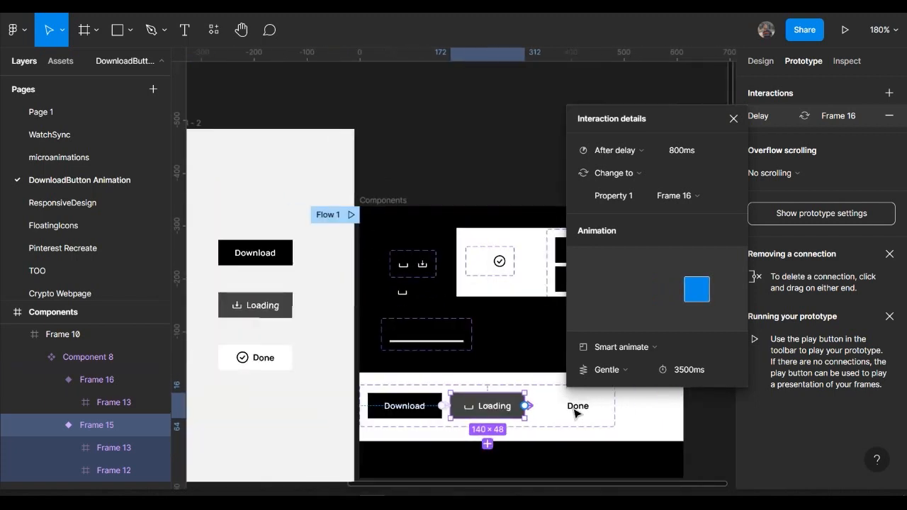
{"action": "scroll", "coordinate": [413, 381], "scroll_direction": "left", "scroll_amount": 2}
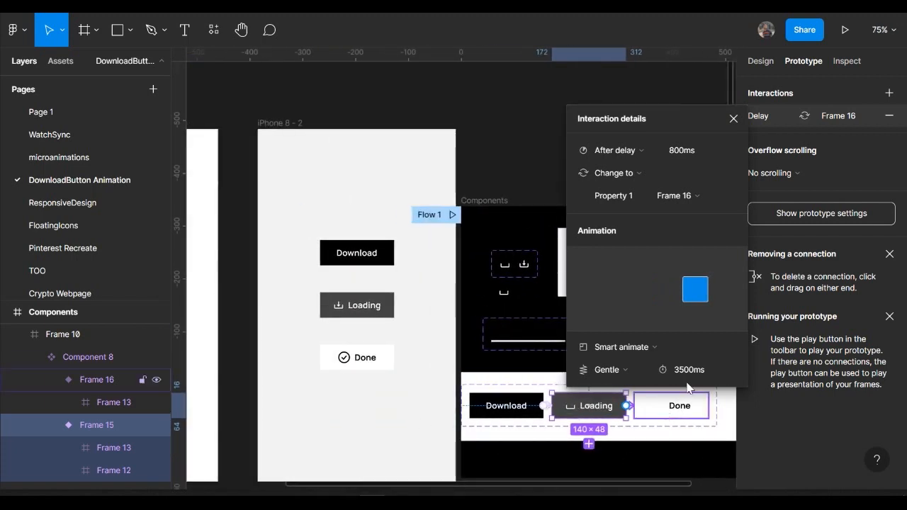
{"action": "left_click", "coordinate": [734, 118]}
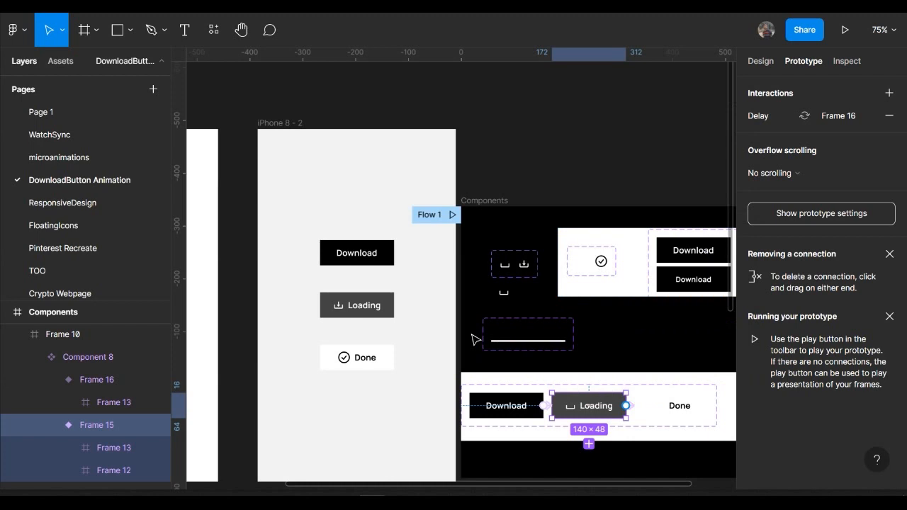
Place an instance of the three-variant download button in the iPhone 8 - 2 frame, centred below the static Done button.
{"action": "scroll", "coordinate": [476, 340], "scroll_direction": "right", "scroll_amount": 3}
{"action": "left_click", "coordinate": [57, 64]}
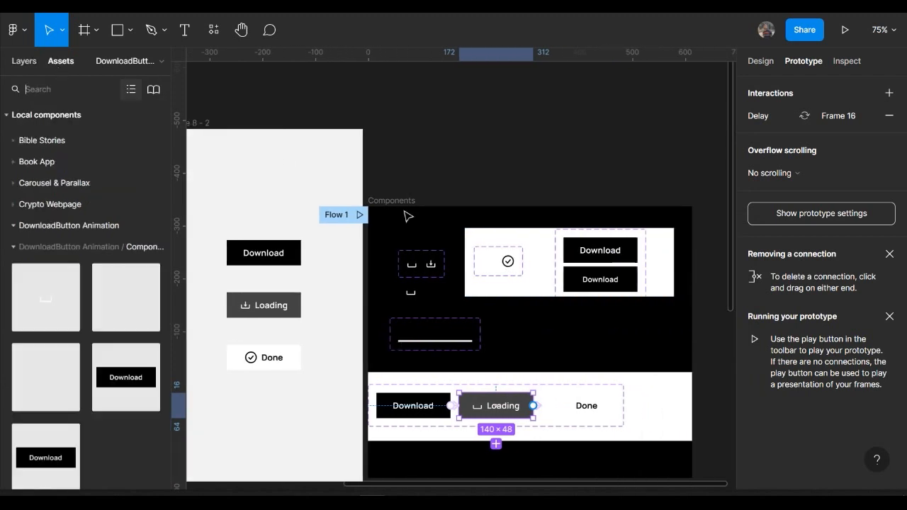
{"action": "left_click", "coordinate": [565, 390]}
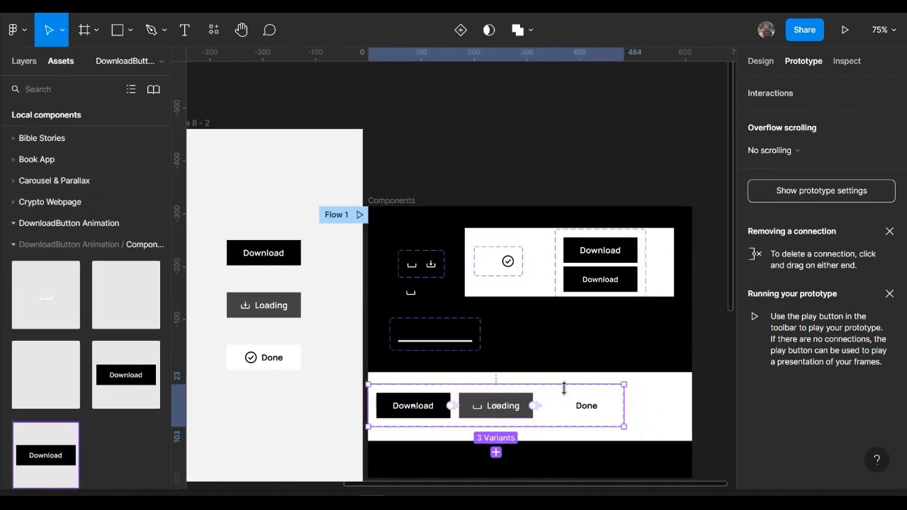
{"action": "left_click_drag", "start_coordinate": [56, 452], "coordinate": [263, 411]}
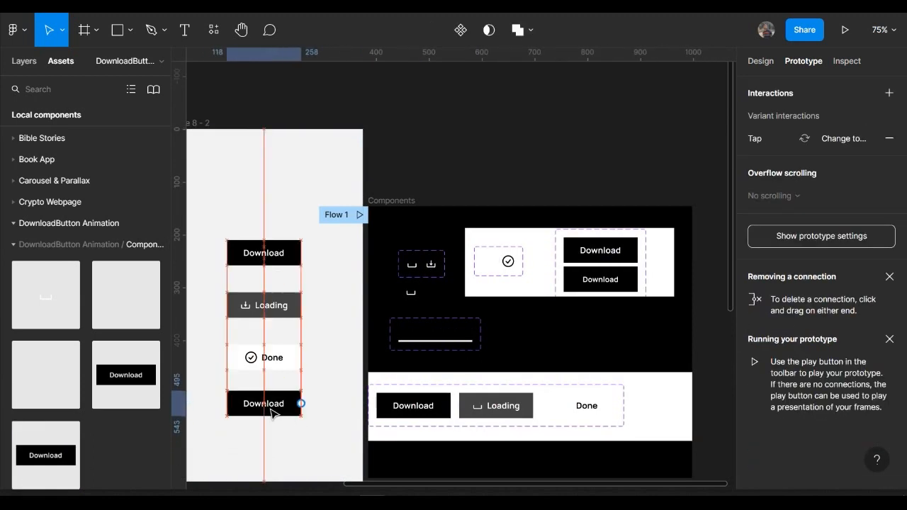
Move the static Download, Loading and Done frames out of the phone frame to above Components, and centre the button instance in it.
{"action": "left_click_drag", "start_coordinate": [261, 205], "coordinate": [256, 365]}
{"action": "key", "text": "Delete"}
{"action": "left_click_drag", "start_coordinate": [417, 210], "coordinate": [391, 174]}
{"action": "left_click_drag", "start_coordinate": [261, 405], "coordinate": [260, 312]}
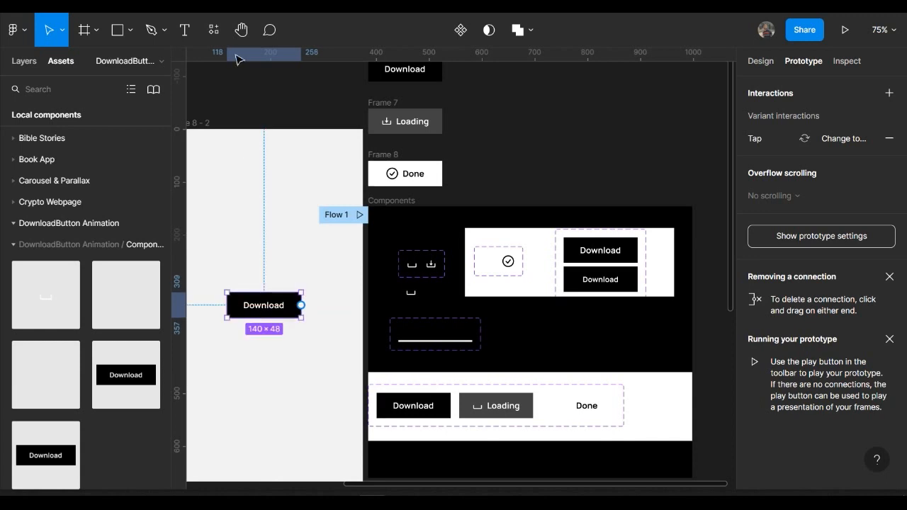
Preview the iPhone 8 - 2 frame and test the button animation by tapping Download.
{"action": "left_click", "coordinate": [205, 122]}
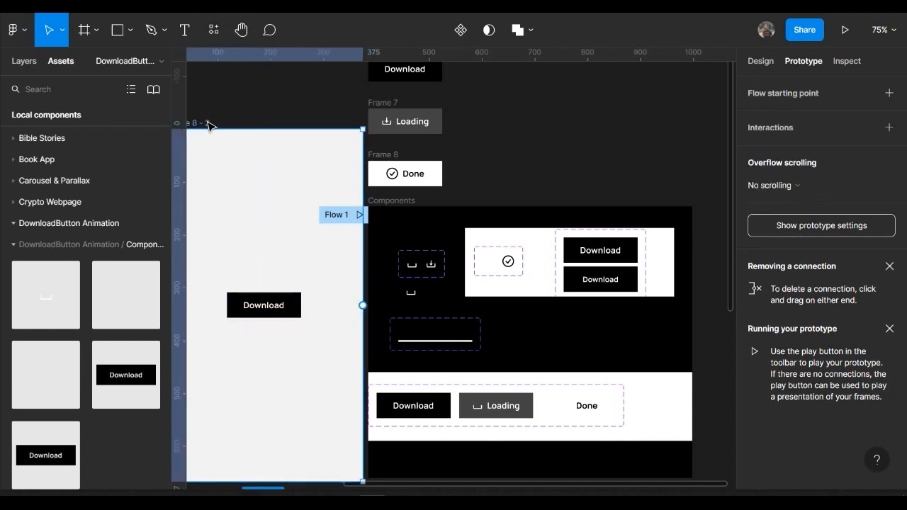
{"action": "left_click", "coordinate": [836, 35]}
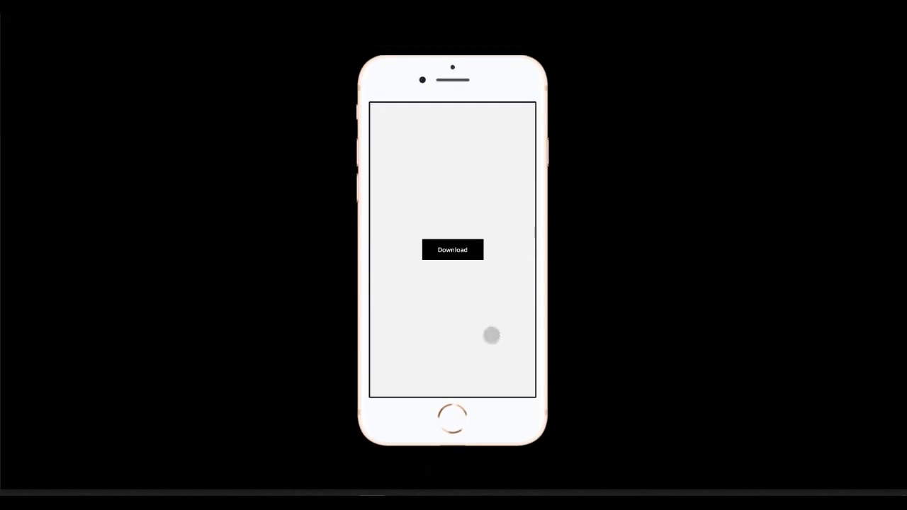
{"action": "left_click", "coordinate": [458, 244]}
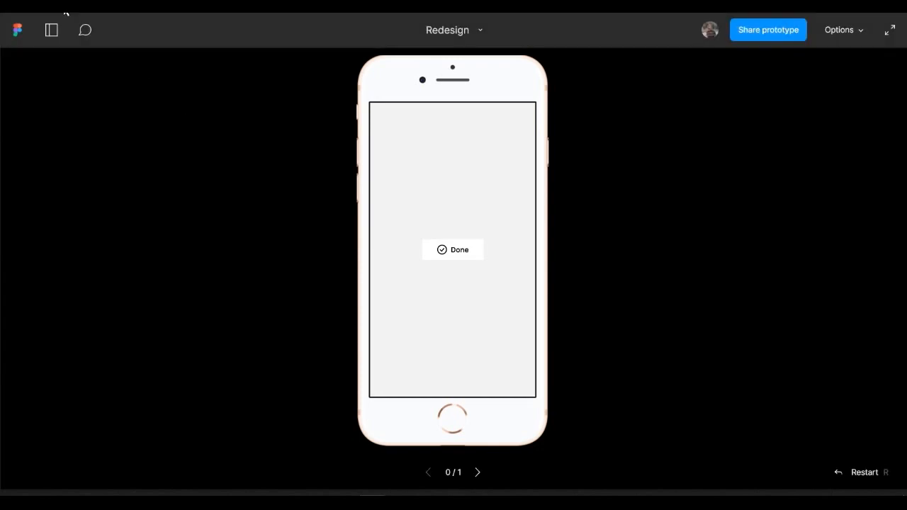
{"action": "left_click", "coordinate": [65, 11]}
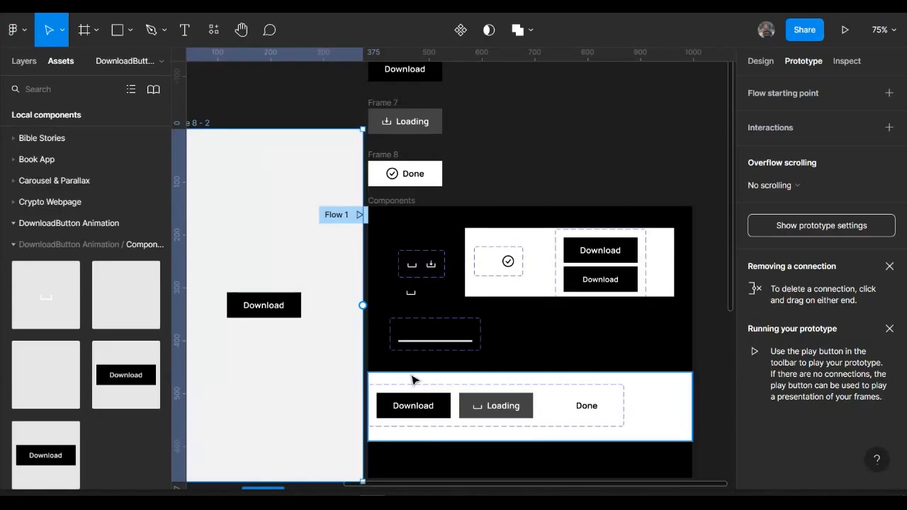
Review the button variants and their source components on the canvas, and recheck the prototype preview.
{"action": "scroll", "coordinate": [415, 379], "scroll_direction": "down", "scroll_amount": 2}
{"action": "scroll", "coordinate": [413, 380], "scroll_direction": "up", "scroll_amount": 3}
{"action": "scroll", "coordinate": [413, 379], "scroll_direction": "right", "scroll_amount": 1}
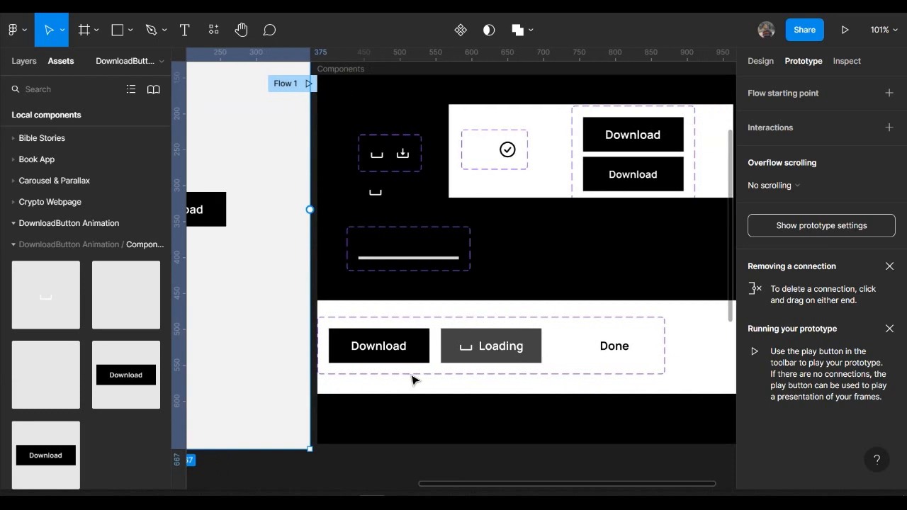
{"action": "scroll", "coordinate": [405, 366], "scroll_direction": "up", "scroll_amount": 3}
{"action": "scroll", "coordinate": [375, 338], "scroll_direction": "right", "scroll_amount": 1}
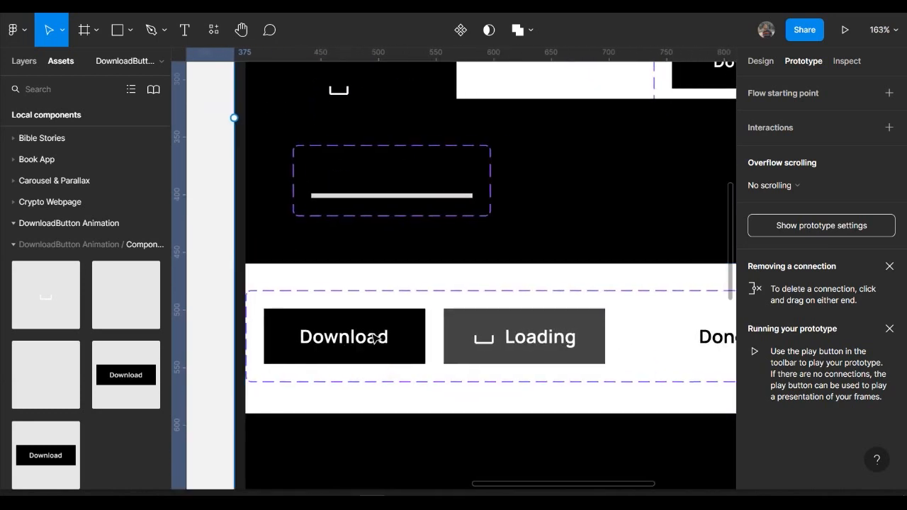
{"action": "scroll", "coordinate": [376, 338], "scroll_direction": "up", "scroll_amount": 3}
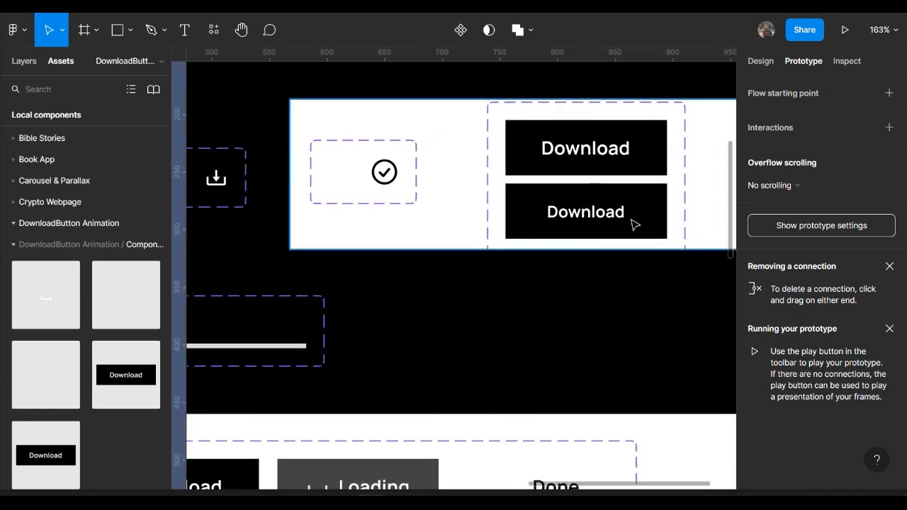
{"action": "left_click", "coordinate": [241, 9]}
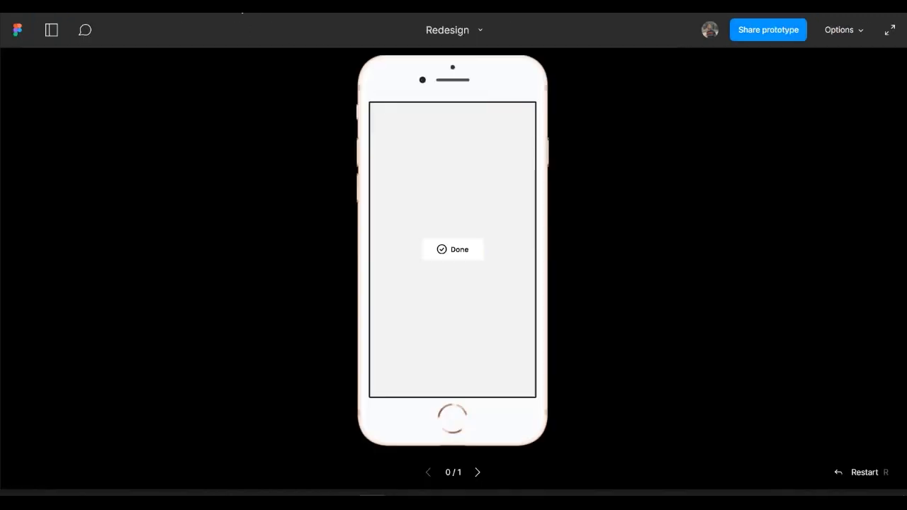
{"action": "left_click", "coordinate": [83, 15]}
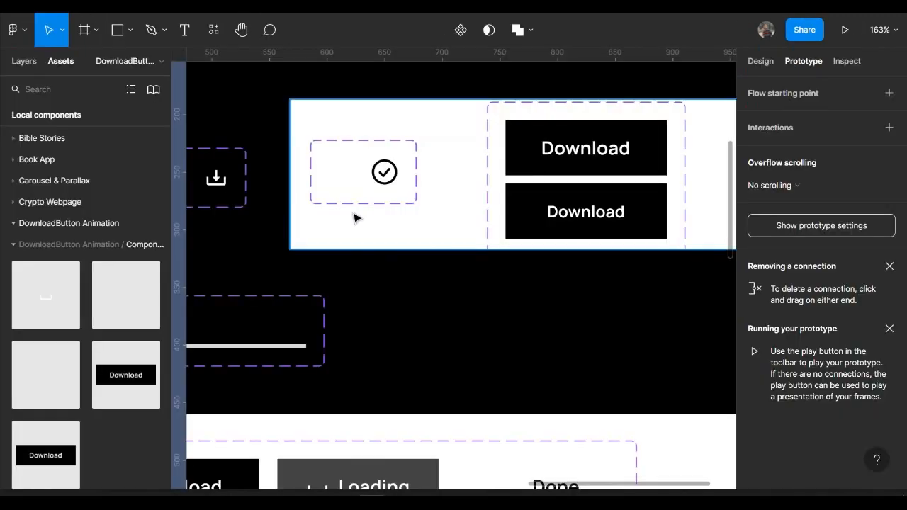
Move the Flow 1 starting point to the iPhone 8 - 2 frame and play the flow to test the Download button.
{"action": "scroll", "coordinate": [354, 213], "scroll_direction": "up", "scroll_amount": 2}
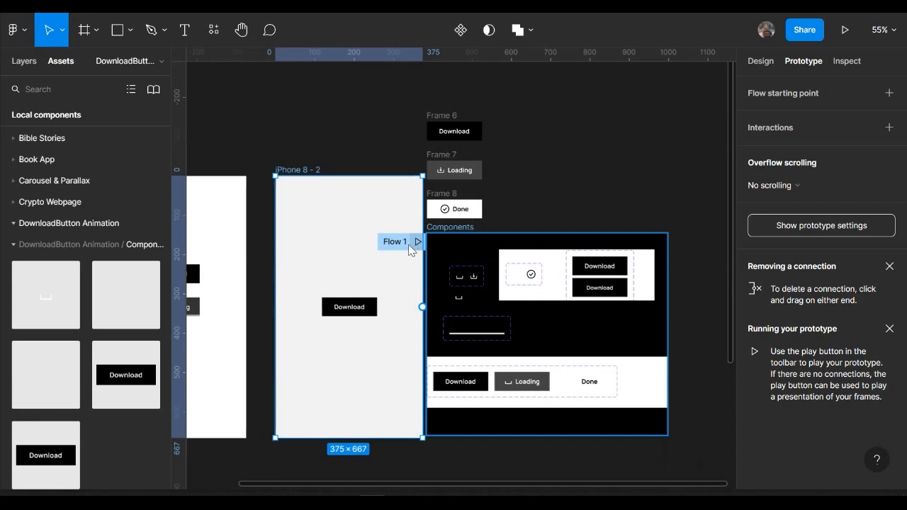
{"action": "left_click_drag", "start_coordinate": [382, 238], "coordinate": [276, 203]}
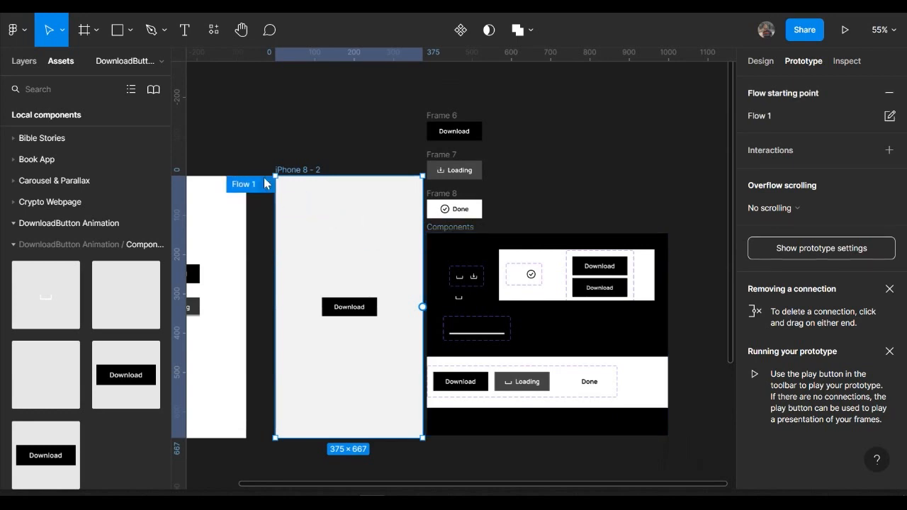
{"action": "left_click", "coordinate": [267, 184]}
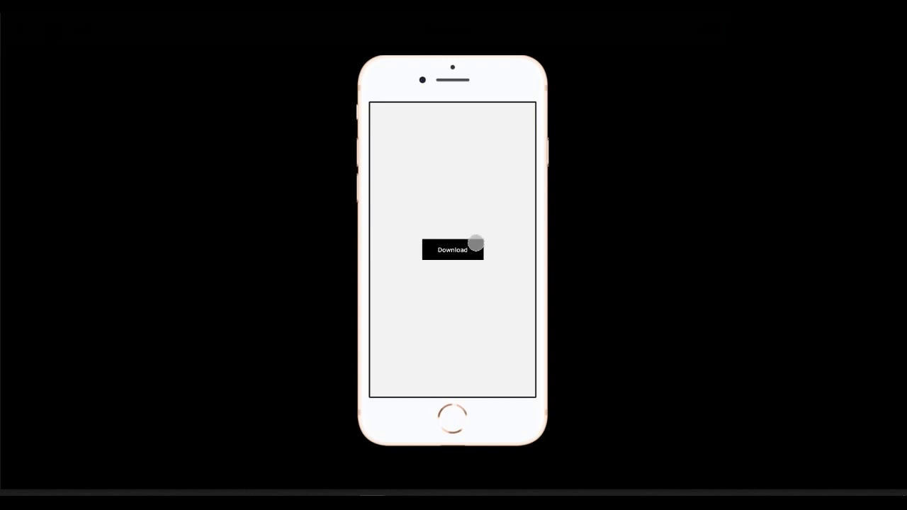
{"action": "left_click", "coordinate": [447, 243]}
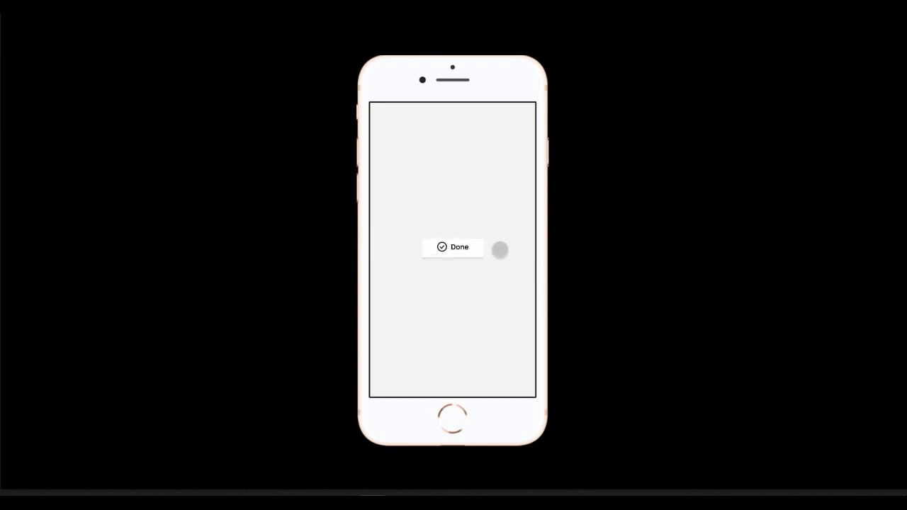
{"action": "key", "text": "ctrl+w"}
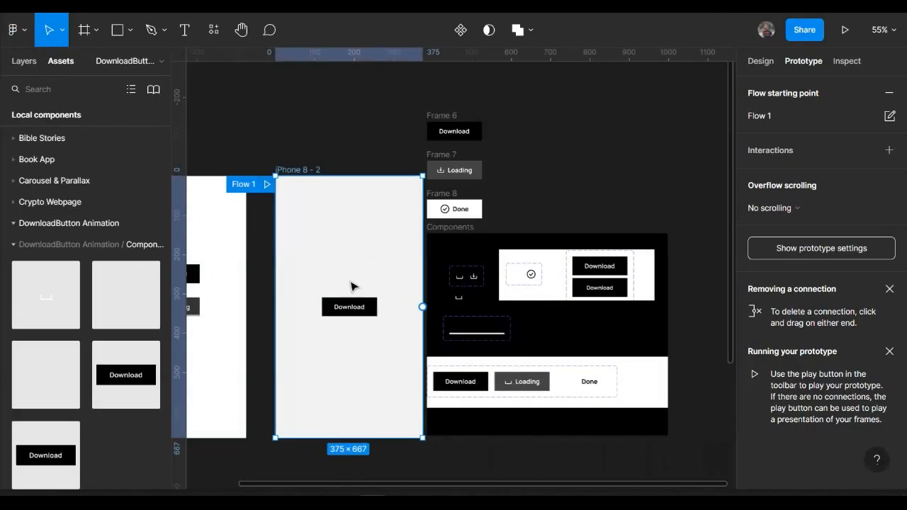
Add a fourth variant to the button component set, based on the Download variant.
{"action": "scroll", "coordinate": [378, 340], "scroll_direction": "right", "scroll_amount": 5}
{"action": "scroll", "coordinate": [387, 375], "scroll_direction": "up", "scroll_amount": 5}
{"action": "scroll", "coordinate": [383, 379], "scroll_direction": "left", "scroll_amount": 1}
{"action": "scroll", "coordinate": [382, 378], "scroll_direction": "up", "scroll_amount": 1}
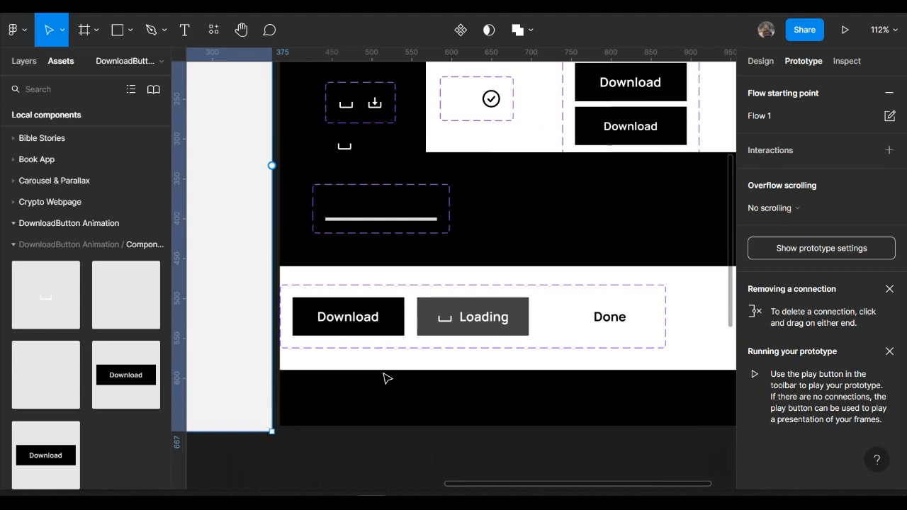
{"action": "left_click", "coordinate": [436, 351]}
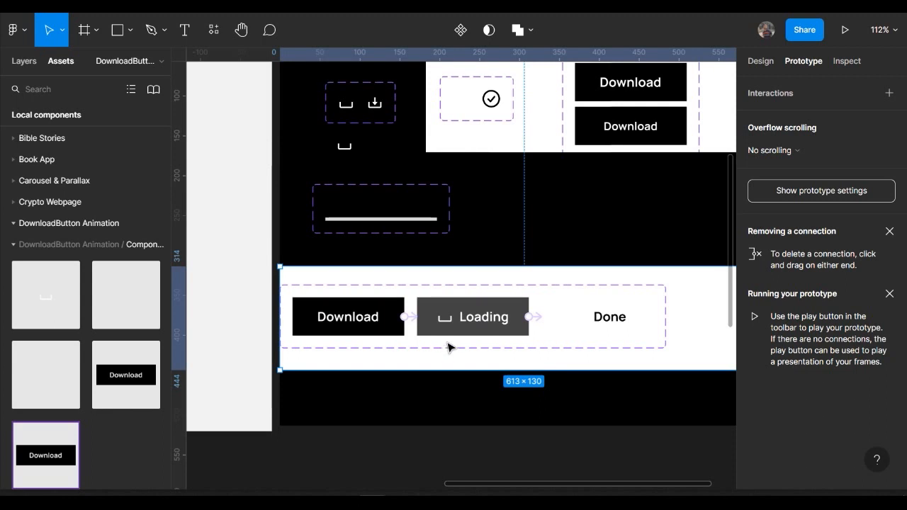
{"action": "left_click", "coordinate": [447, 347]}
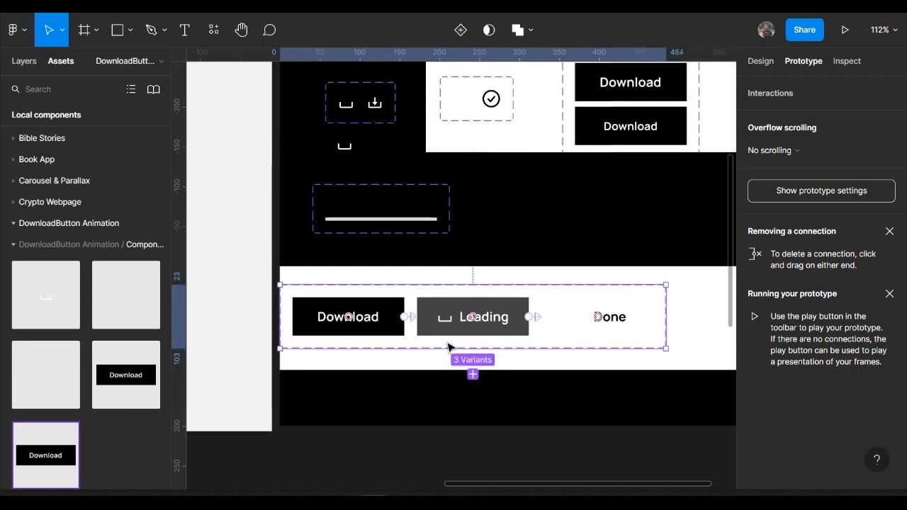
{"action": "left_click", "coordinate": [371, 332]}
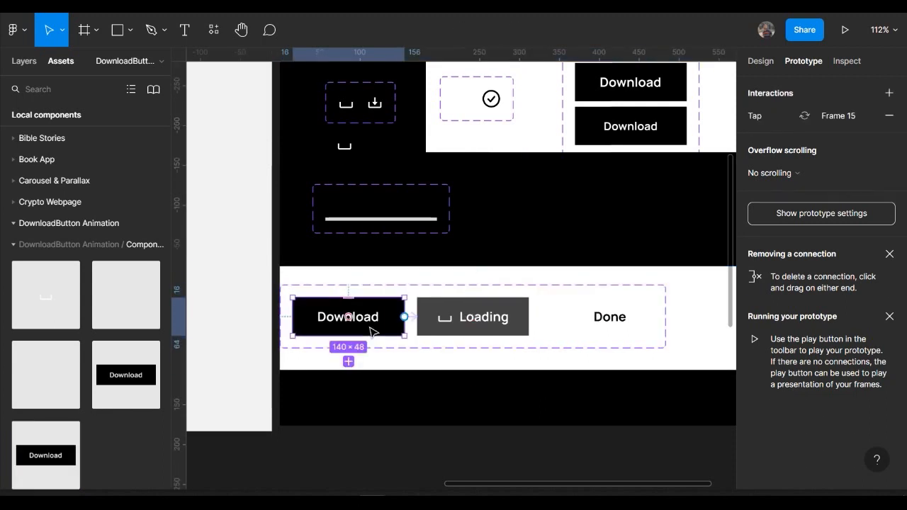
{"action": "left_click", "coordinate": [348, 362]}
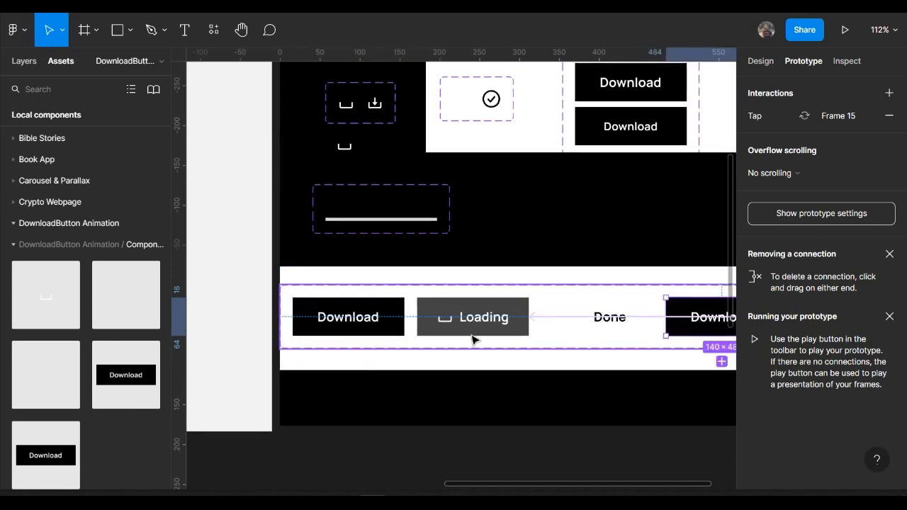
{"action": "scroll", "coordinate": [473, 338], "scroll_direction": "right", "scroll_amount": 2}
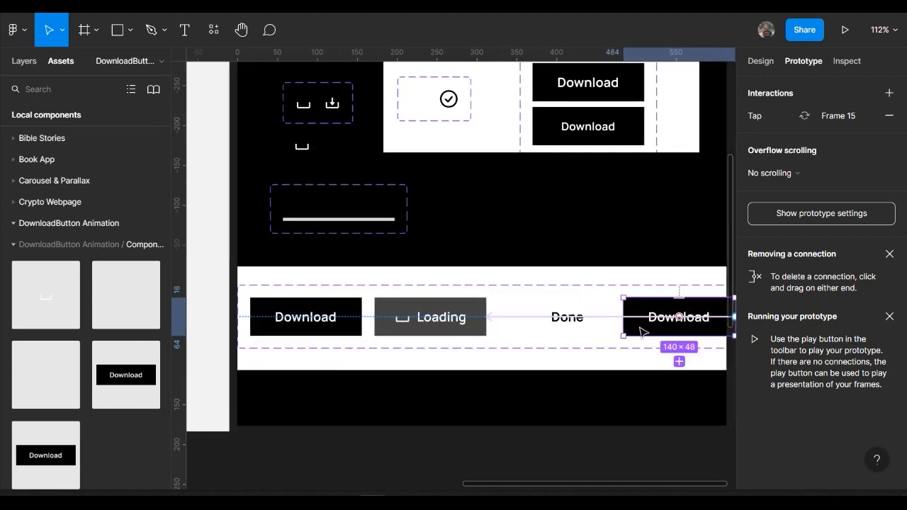
Show the design properties and layer structure of the four button variants, ending on the new Download variant.
{"action": "left_click", "coordinate": [757, 64]}
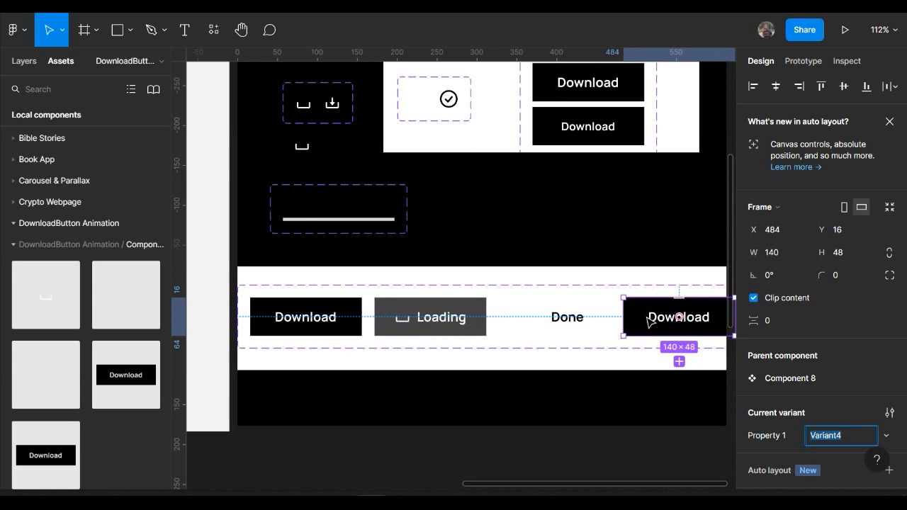
{"action": "left_click", "coordinate": [560, 330], "text": "shift"}
{"action": "left_click", "coordinate": [440, 333], "text": "shift"}
{"action": "left_click", "coordinate": [343, 330], "text": "shift"}
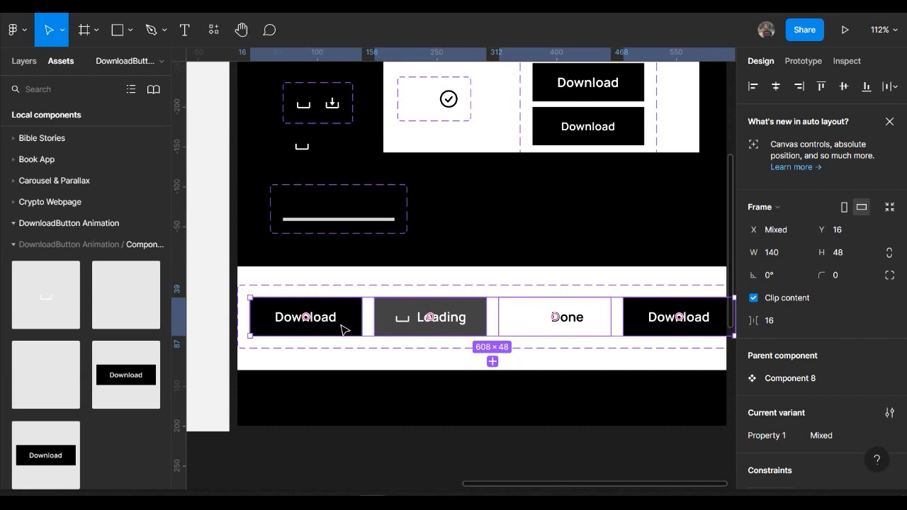
{"action": "left_click", "coordinate": [24, 61]}
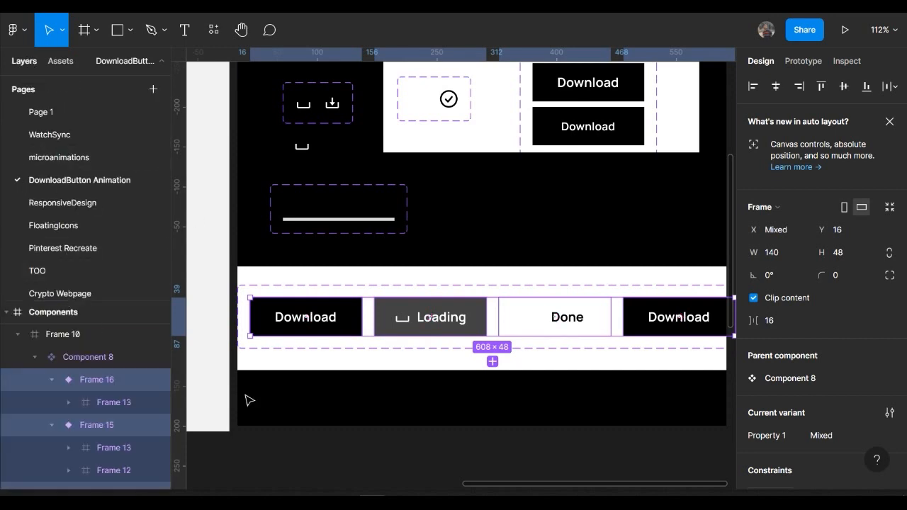
{"action": "left_click", "coordinate": [637, 329]}
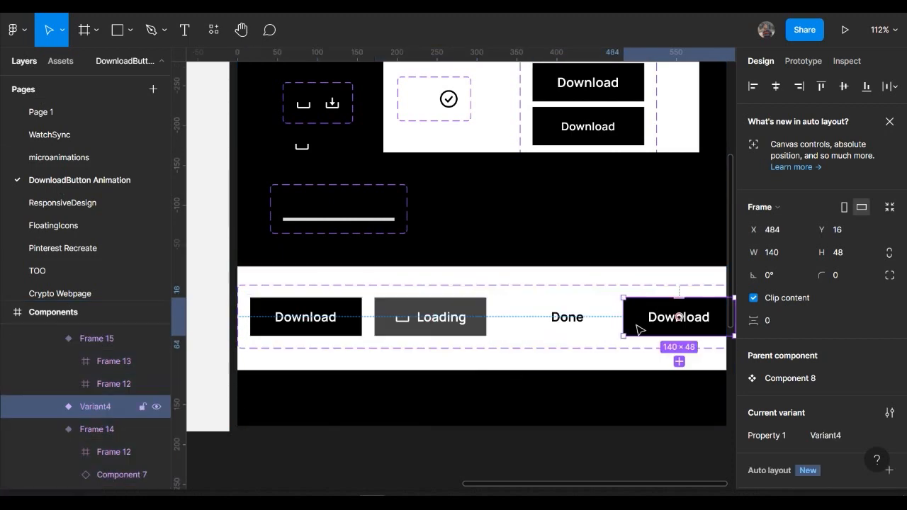
Widen Frame 10 around the button variants to 704 and move it up to Y 309.
{"action": "scroll", "coordinate": [637, 329], "scroll_direction": "down", "scroll_amount": 5}
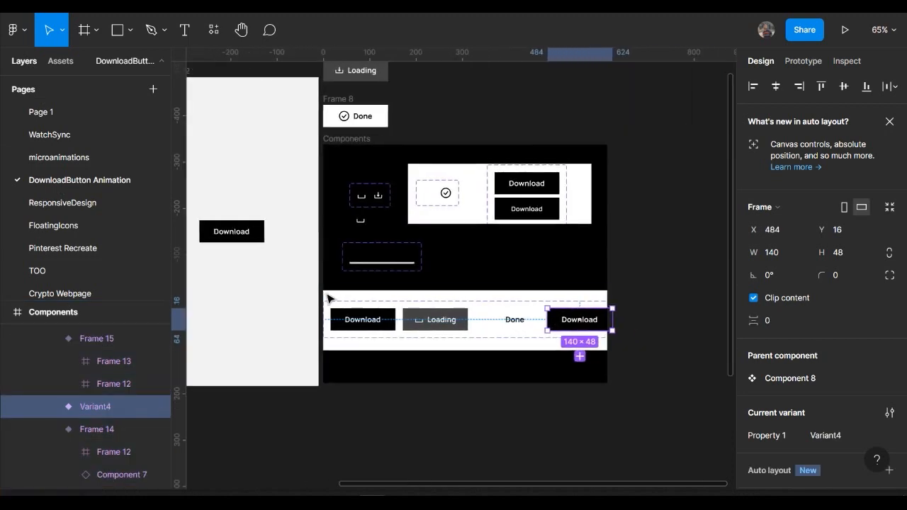
{"action": "left_click", "coordinate": [340, 298]}
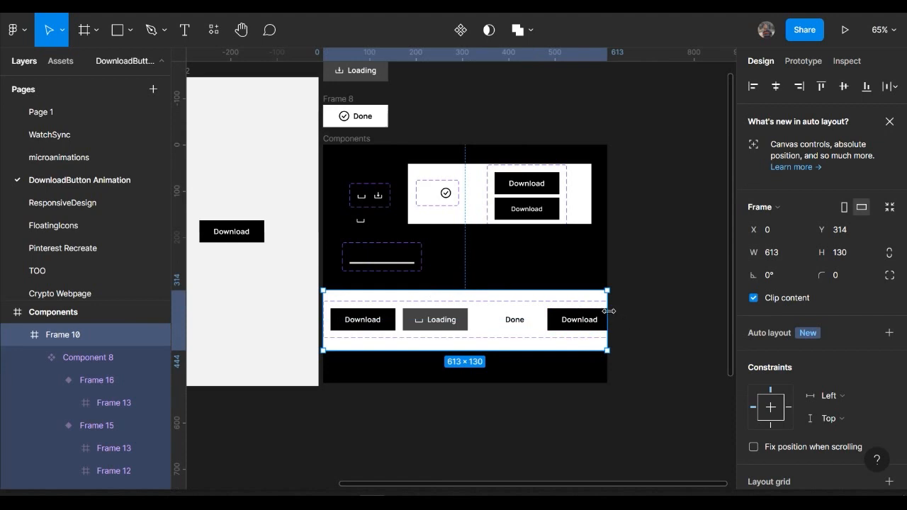
{"action": "left_click_drag", "start_coordinate": [607, 326], "coordinate": [481, 330]}
{"action": "scroll", "coordinate": [443, 346], "scroll_direction": "left", "scroll_amount": 3}
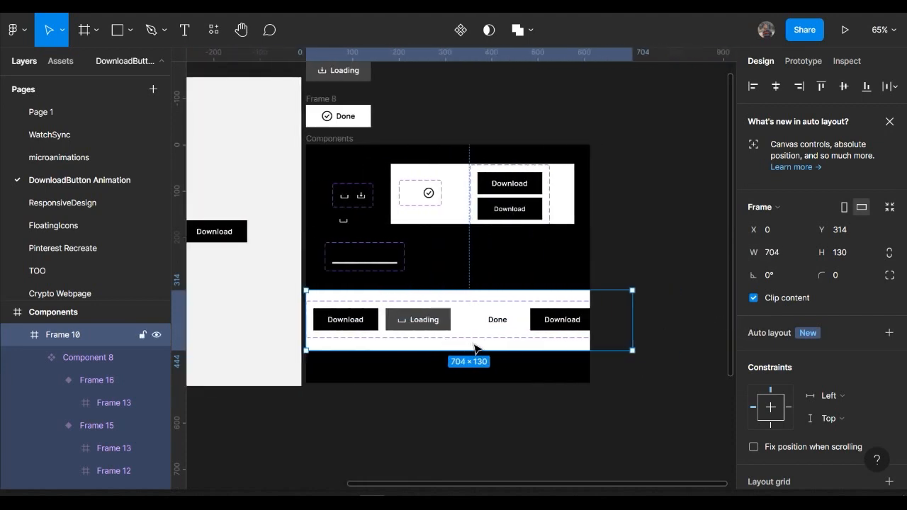
{"action": "left_click", "coordinate": [522, 405]}
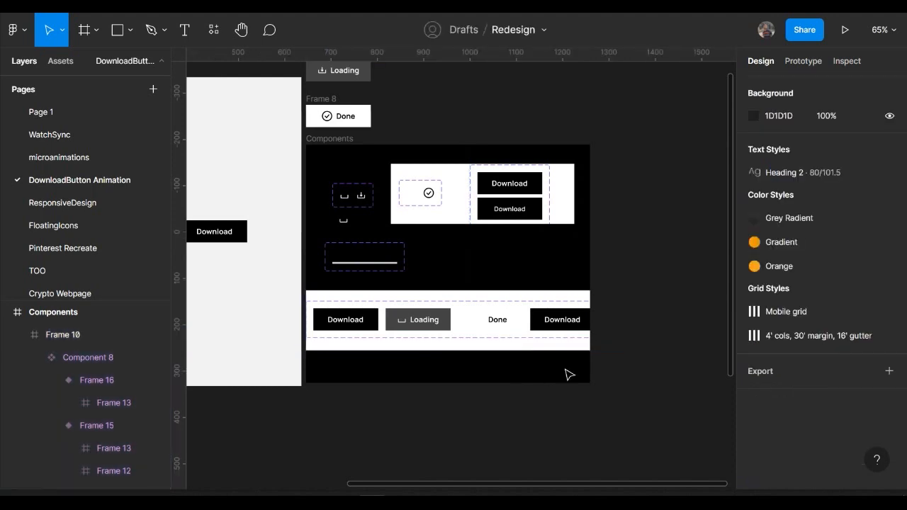
{"action": "left_click", "coordinate": [581, 349]}
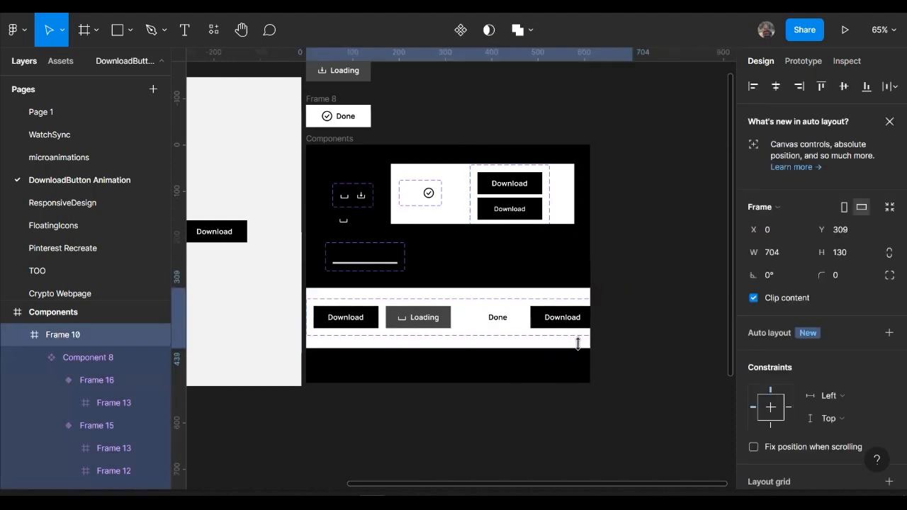
Widen the Components frame to 763 and the button variant set to 640 so that both enclose all four variants.
{"action": "scroll", "coordinate": [580, 346], "scroll_direction": "up", "scroll_amount": 5}
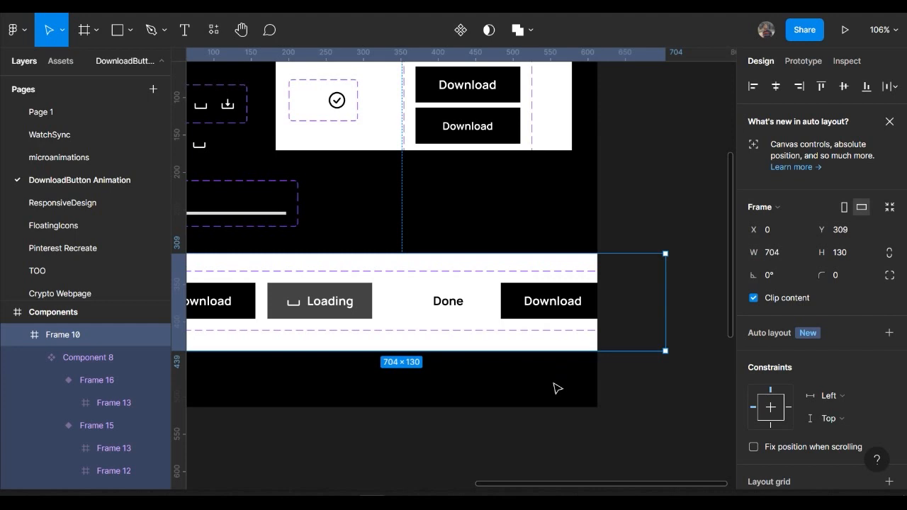
{"action": "left_click", "coordinate": [554, 384]}
{"action": "left_click", "coordinate": [597, 377]}
{"action": "left_click_drag", "start_coordinate": [713, 363], "coordinate": [709, 364]}
{"action": "scroll", "coordinate": [710, 367], "scroll_direction": "left", "scroll_amount": 5}
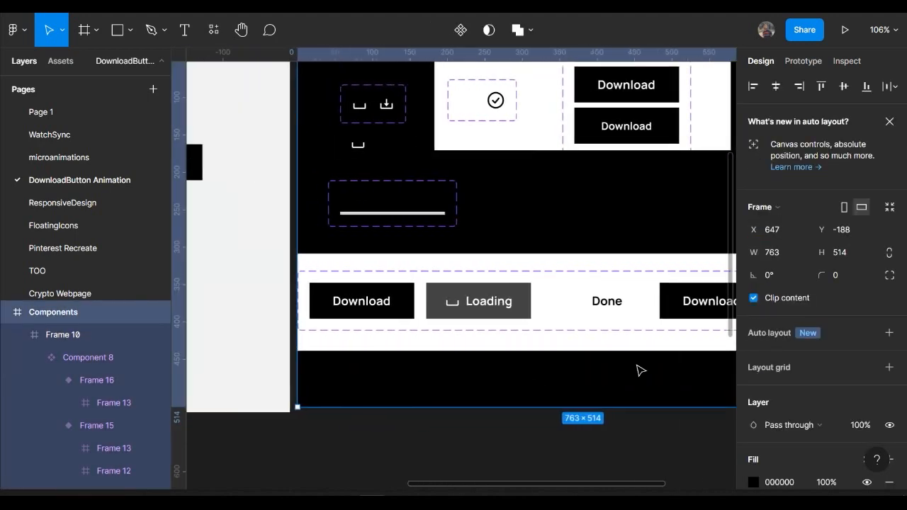
{"action": "scroll", "coordinate": [641, 370], "scroll_direction": "right", "scroll_amount": 3}
{"action": "left_click", "coordinate": [647, 299]}
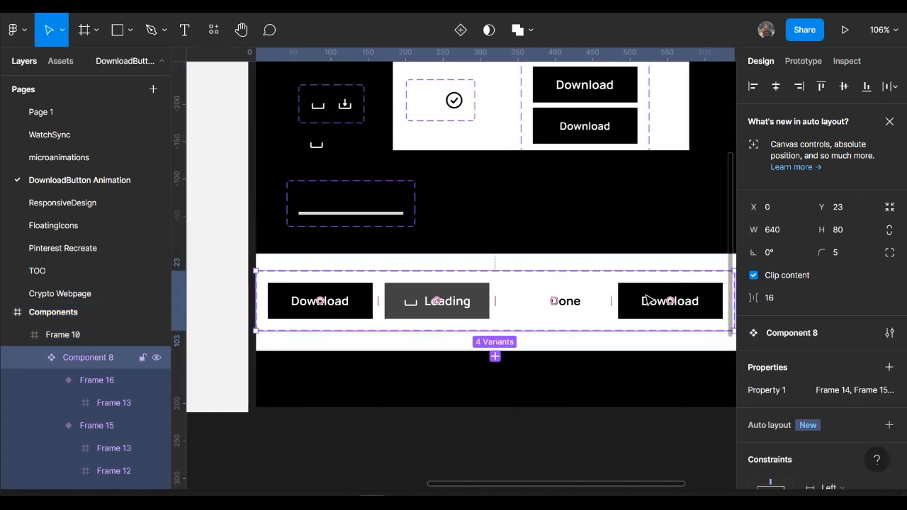
Move the new Download variant under the Loading variant and align their left edges.
{"action": "mouse_move", "coordinate": [641, 303]}
{"action": "left_mouse_down"}
{"action": "mouse_move", "coordinate": [613, 318]}
{"action": "mouse_move", "coordinate": [642, 300]}
{"action": "left_mouse_up"}
{"action": "left_click", "coordinate": [645, 310]}
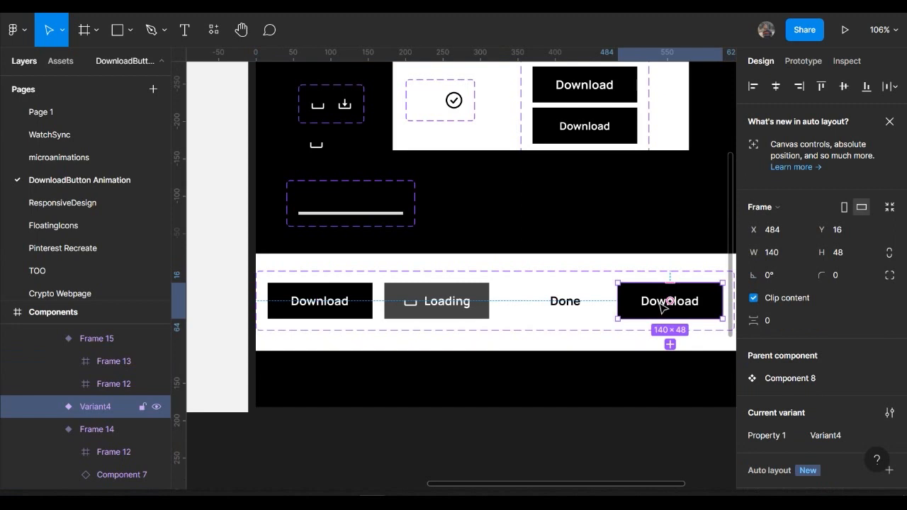
{"action": "left_click_drag", "start_coordinate": [655, 304], "coordinate": [449, 333]}
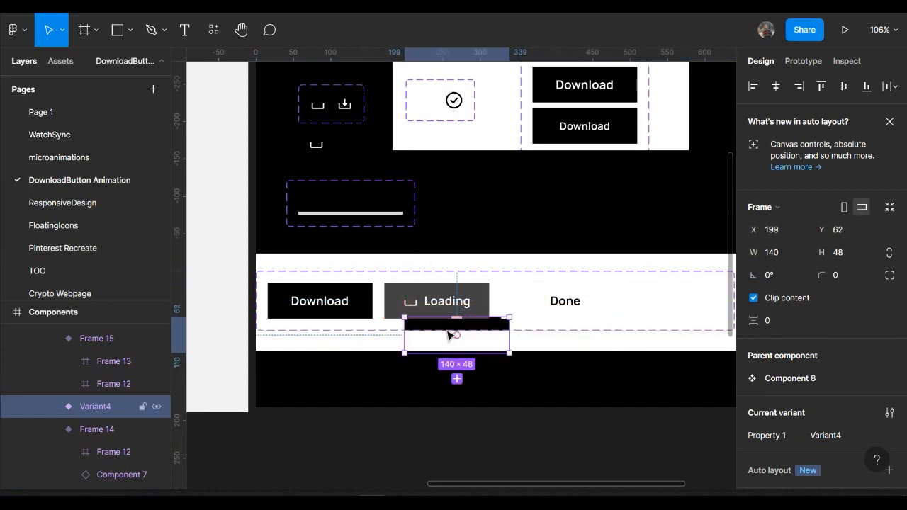
{"action": "left_click", "coordinate": [449, 299], "text": "shift"}
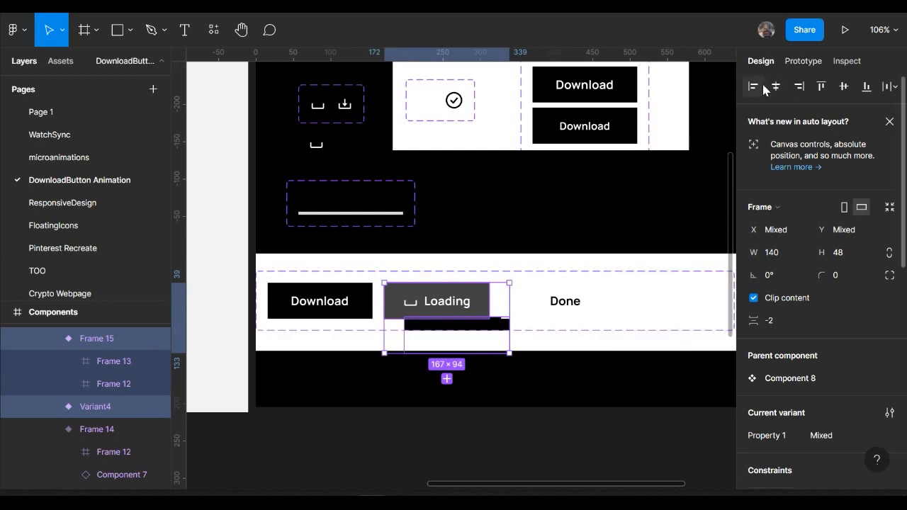
{"action": "left_click", "coordinate": [753, 86]}
Shift the Loading and Done variants one place to the right to open a gap after the first Download variant.
{"action": "left_click", "coordinate": [468, 300]}
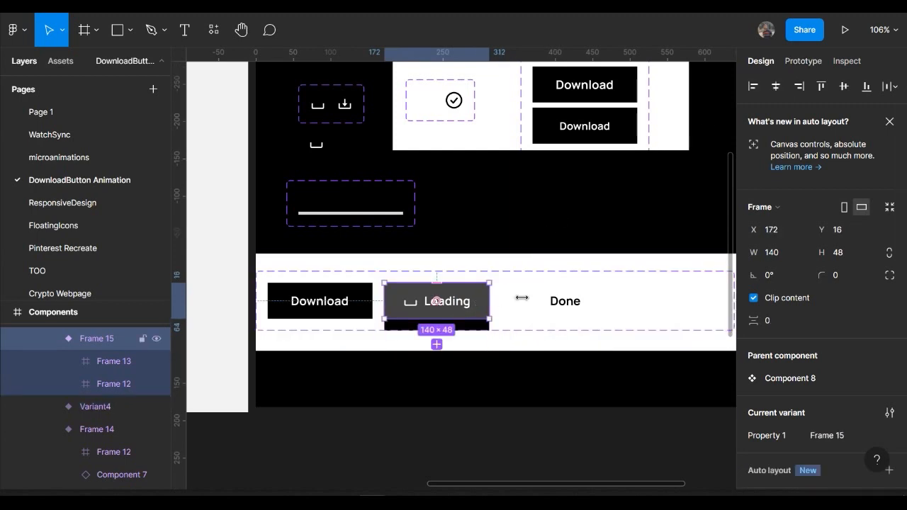
{"action": "left_click", "coordinate": [531, 304], "text": "shift"}
{"action": "left_click_drag", "start_coordinate": [531, 304], "coordinate": [586, 305]}
Top-align the second Download variant with the Loading variant so it fills the gap in the row.
{"action": "left_click", "coordinate": [470, 324]}
{"action": "left_click", "coordinate": [540, 305], "text": "shift"}
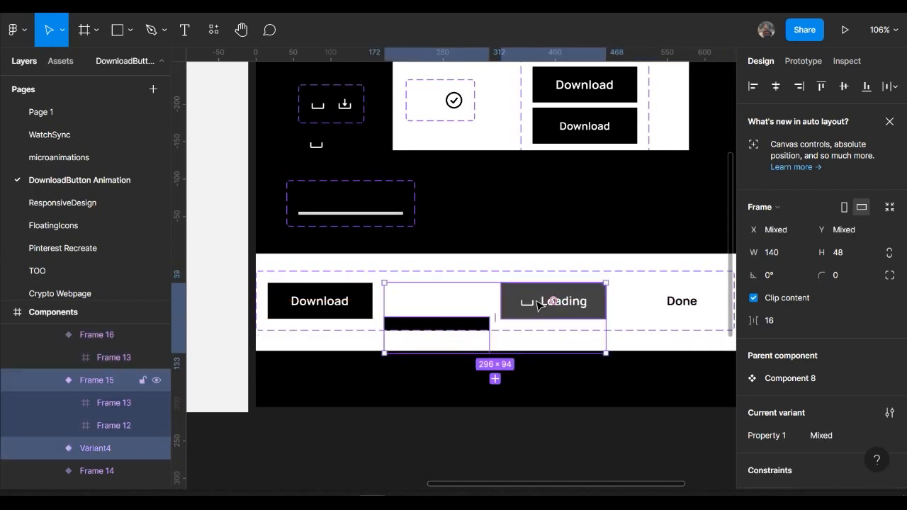
{"action": "left_click", "coordinate": [821, 86]}
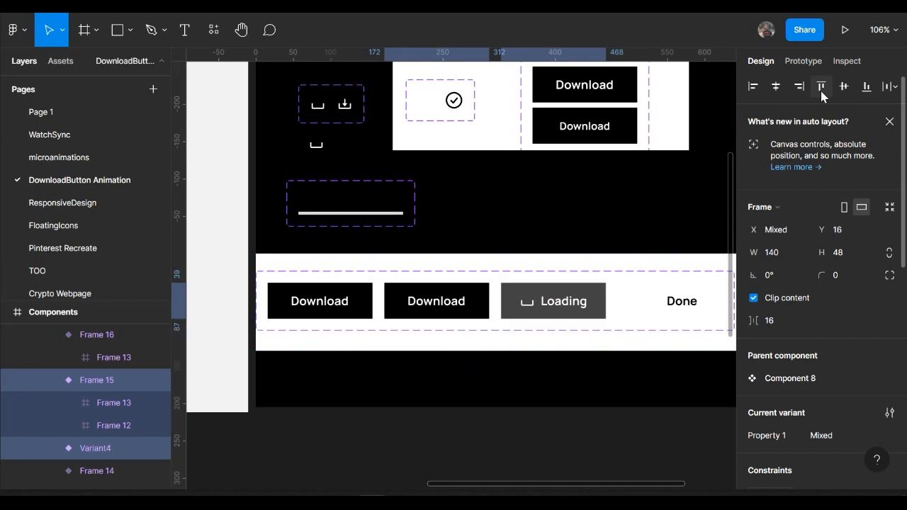
{"action": "left_click", "coordinate": [538, 387]}
Detach the Component 7 instance inside the first Download variant, Frame 14.
{"action": "scroll", "coordinate": [539, 385], "scroll_direction": "left", "scroll_amount": 3}
{"action": "left_click", "coordinate": [399, 317]}
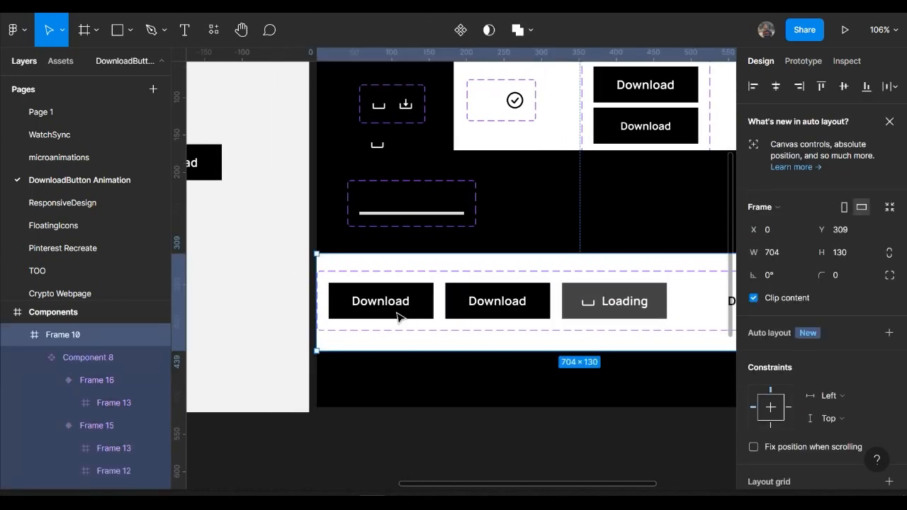
{"action": "left_click", "coordinate": [424, 315]}
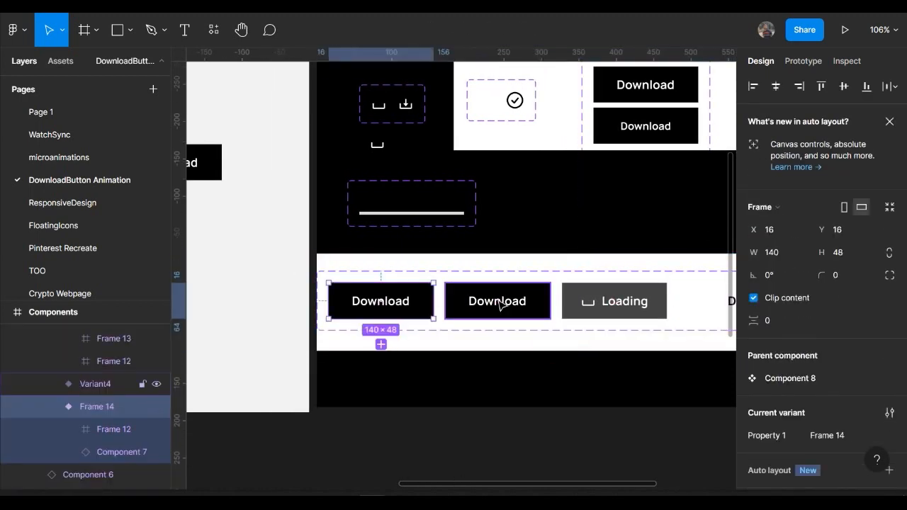
{"action": "left_click", "coordinate": [121, 459]}
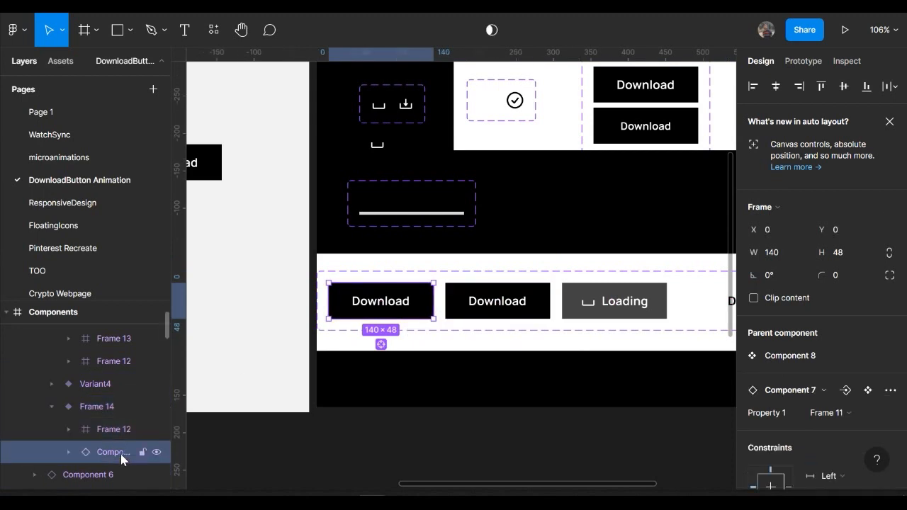
{"action": "right_click", "coordinate": [105, 454]}
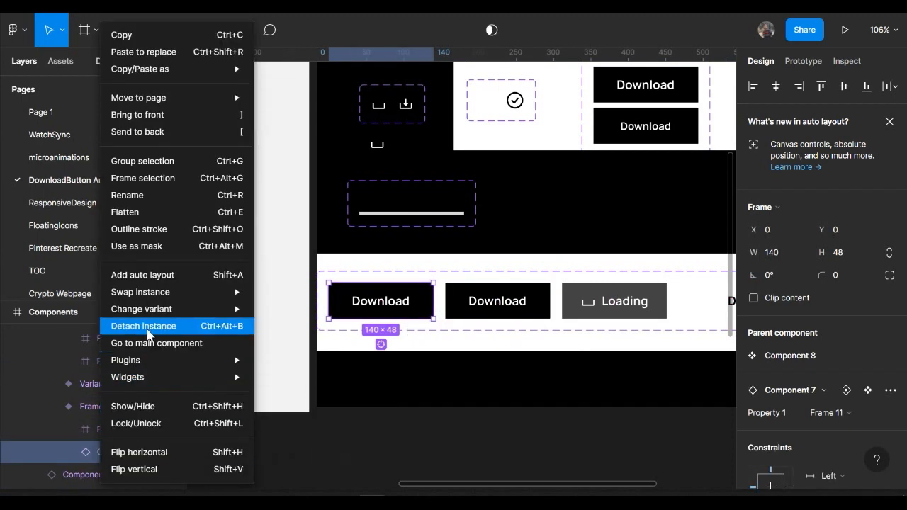
{"action": "left_click", "coordinate": [148, 327]}
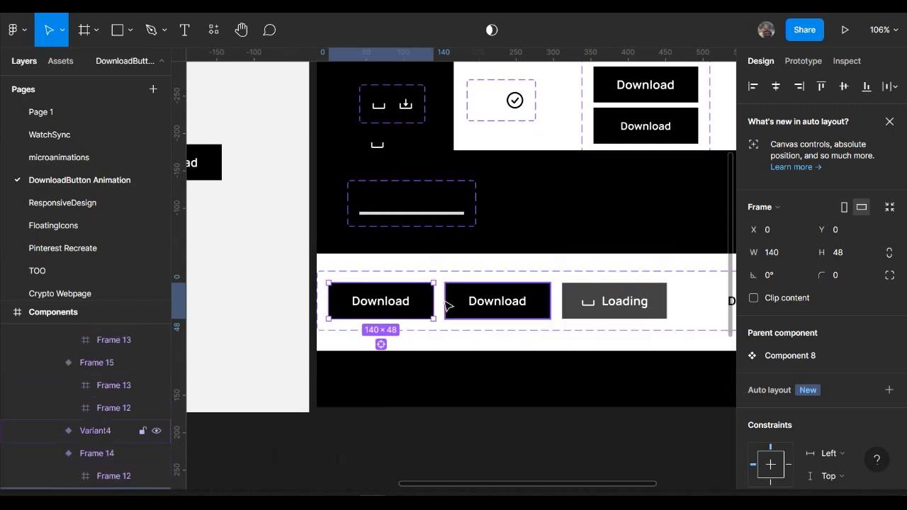
Detach the Component 7 instance inside the second Download variant, Variant4.
{"action": "left_click", "coordinate": [107, 430]}
{"action": "key", "text": "ctrl+z"}
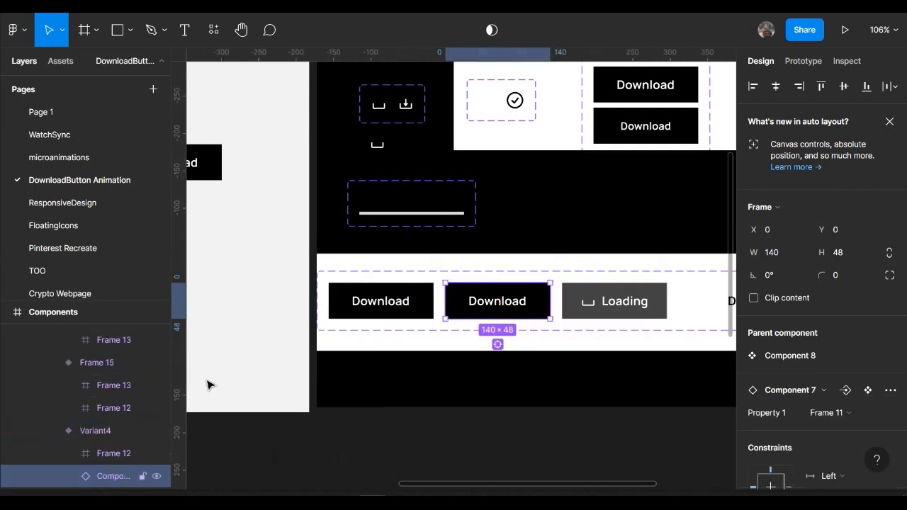
{"action": "scroll", "coordinate": [81, 427], "scroll_direction": "down", "scroll_amount": 2}
{"action": "right_click", "coordinate": [100, 398]}
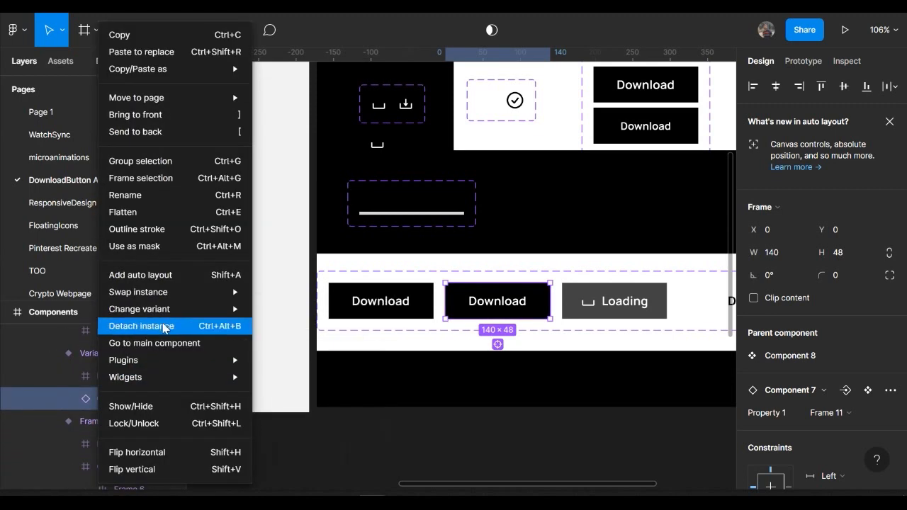
{"action": "left_click", "coordinate": [142, 326]}
Set the font size of the Download text in Variant4 to 14.
{"action": "double_click", "coordinate": [510, 310]}
{"action": "scroll", "coordinate": [842, 425], "scroll_direction": "down", "scroll_amount": 1}
{"action": "left_click", "coordinate": [842, 426]}
{"action": "type", "text": "14"}
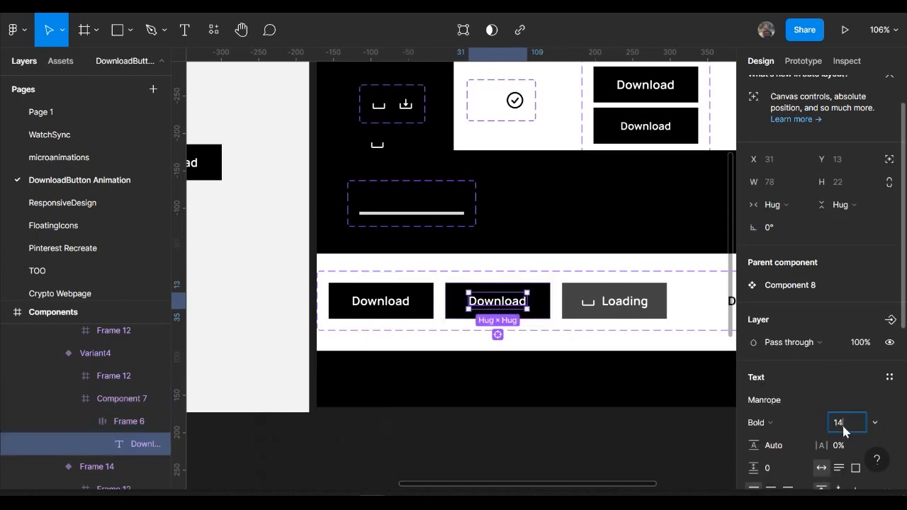
{"action": "key", "text": "Return"}
{"action": "scroll", "coordinate": [475, 334], "scroll_direction": "right", "scroll_amount": 1}
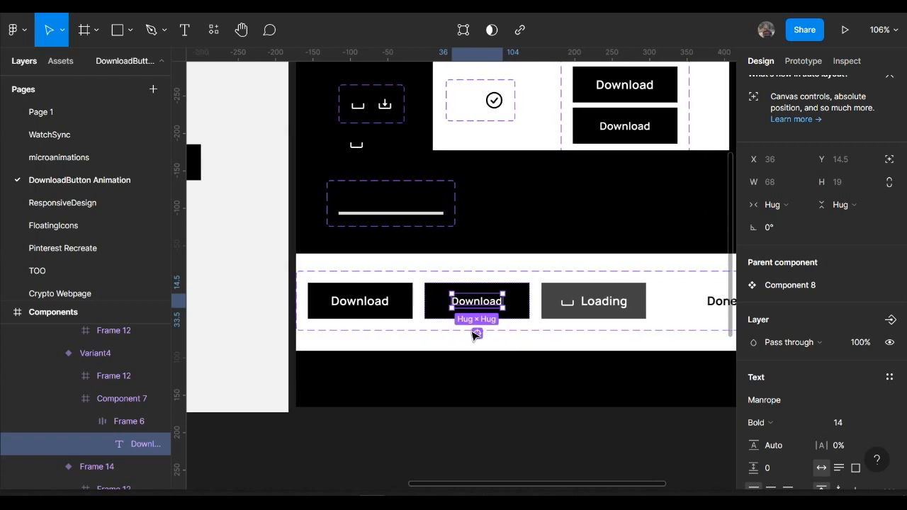
Redirect the first Download variant's tap interaction from the Loading variant to Variant4.
{"action": "left_click", "coordinate": [340, 299]}
{"action": "left_click", "coordinate": [505, 291]}
{"action": "left_click", "coordinate": [390, 300]}
{"action": "left_click", "coordinate": [803, 61]}
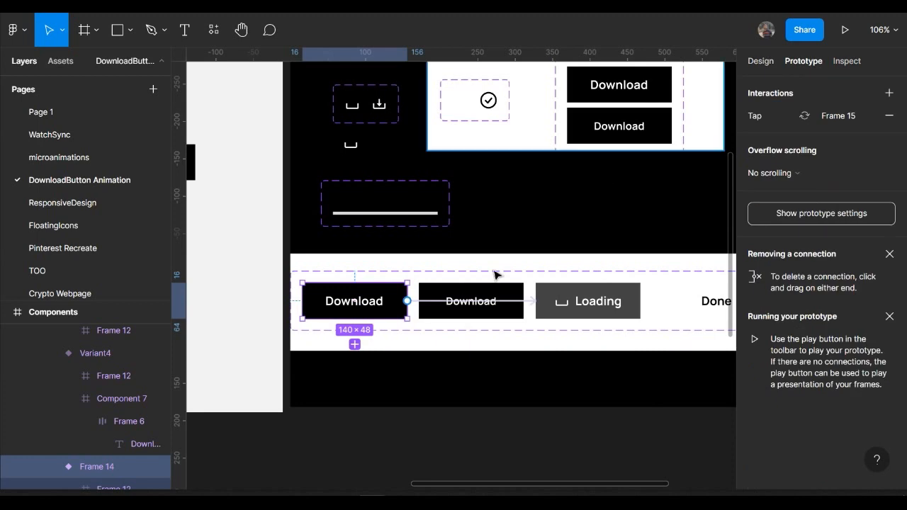
{"action": "left_click_drag", "start_coordinate": [510, 305], "coordinate": [470, 300]}
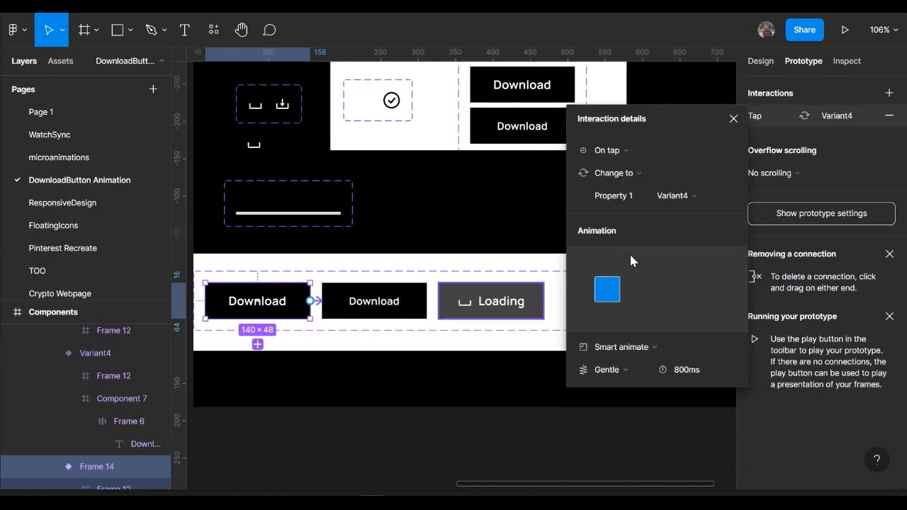
Set the animation of the first Download variant's tap interaction to Instant.
{"action": "left_click", "coordinate": [653, 347]}
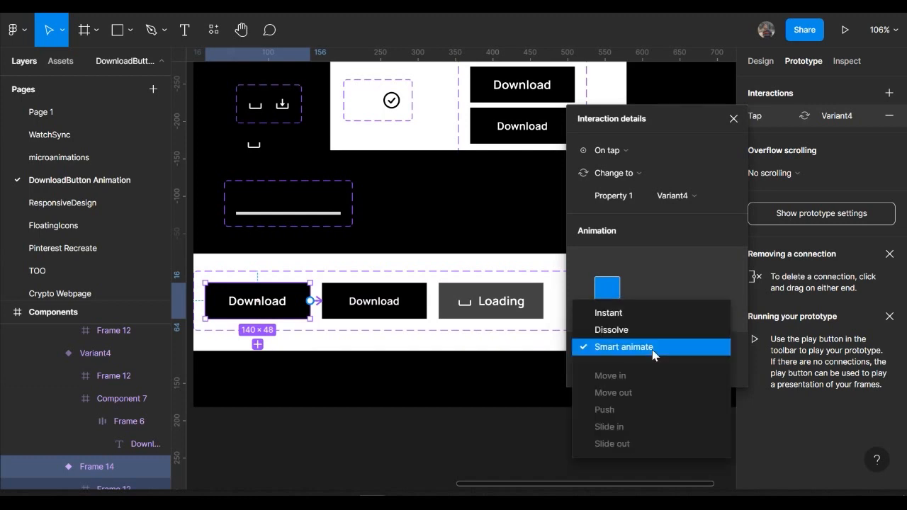
{"action": "left_click", "coordinate": [614, 313]}
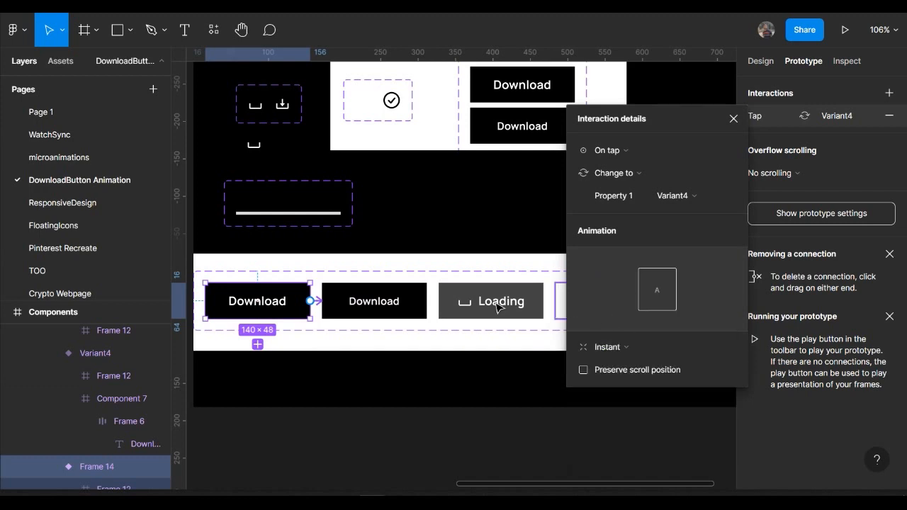
Change the trigger of Variant4's interaction with the Loading variant to After delay with a 10 ms delay.
{"action": "left_click", "coordinate": [422, 305]}
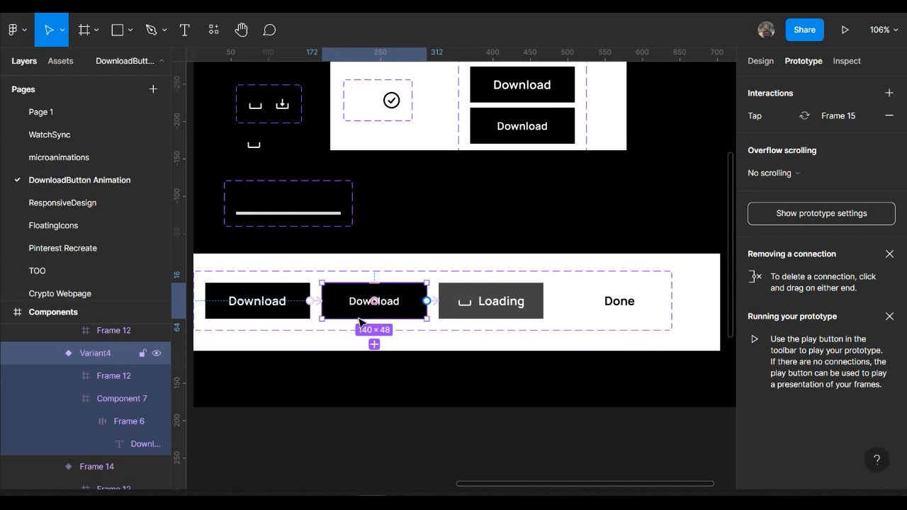
{"action": "left_click", "coordinate": [430, 301]}
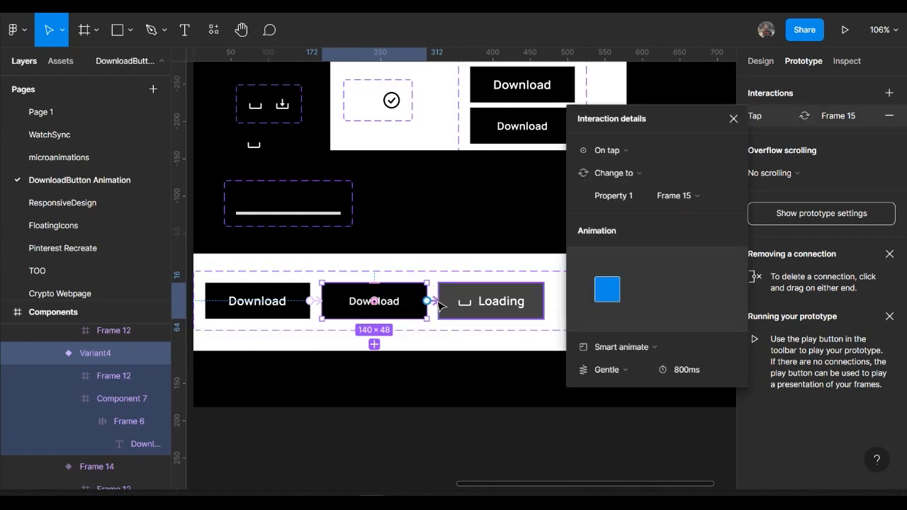
{"action": "left_click", "coordinate": [620, 153]}
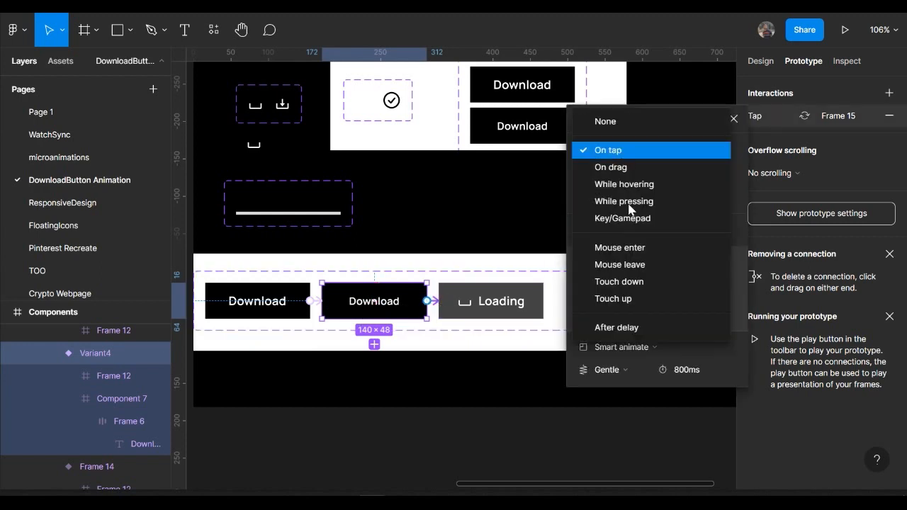
{"action": "left_click", "coordinate": [623, 327]}
{"action": "left_click_drag", "start_coordinate": [681, 151], "coordinate": [635, 155]}
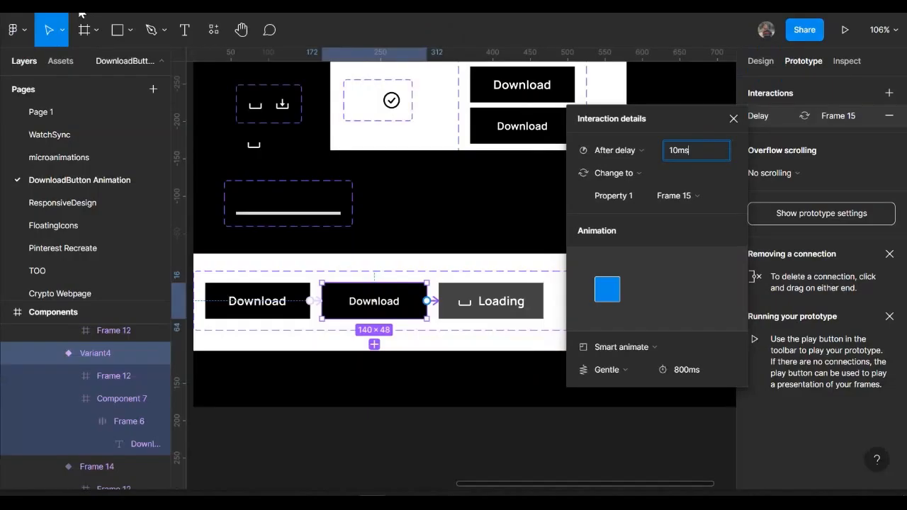
Play the download button's animation in the prototype preview, and return to the design file.
{"action": "scroll", "coordinate": [328, 338], "scroll_direction": "down", "scroll_amount": 3}
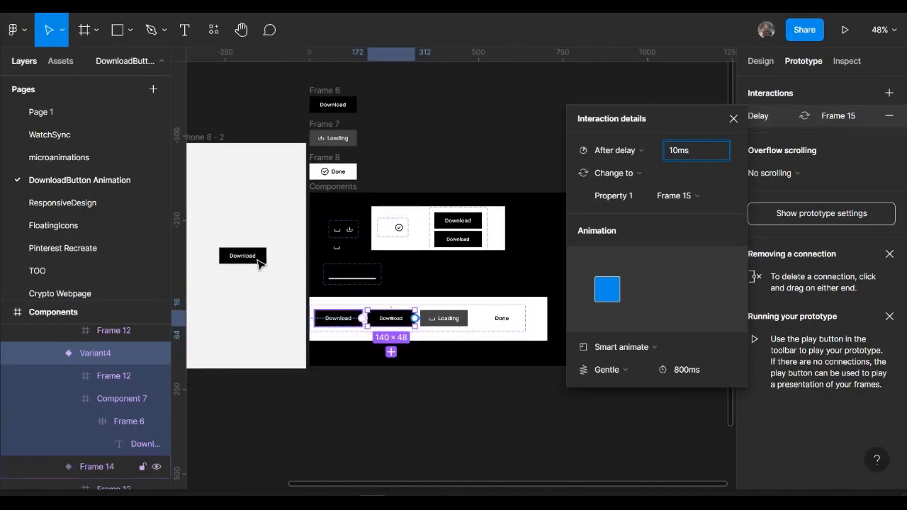
{"action": "left_click", "coordinate": [241, 13]}
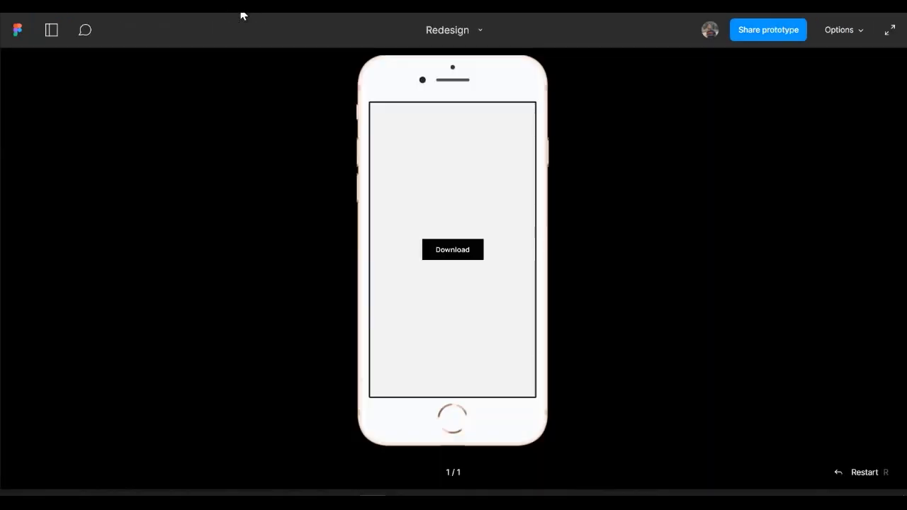
{"action": "left_click", "coordinate": [467, 239]}
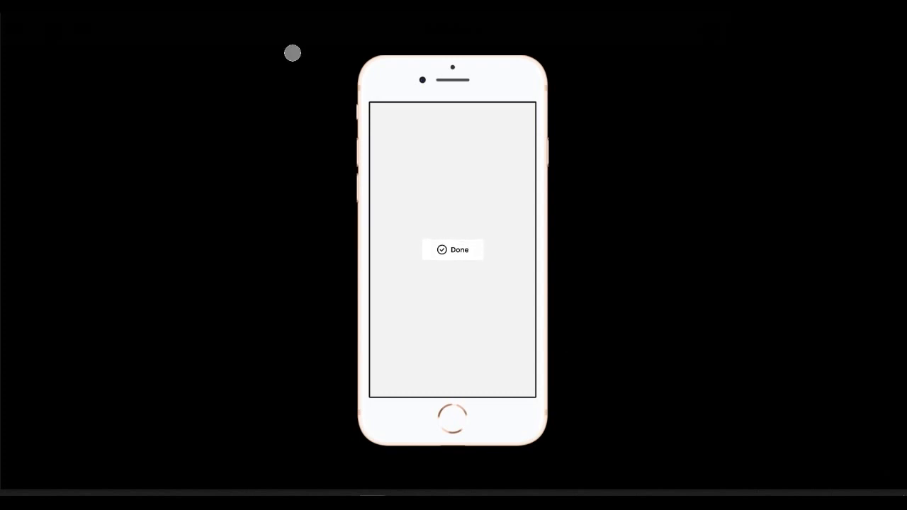
{"action": "left_click", "coordinate": [81, 12]}
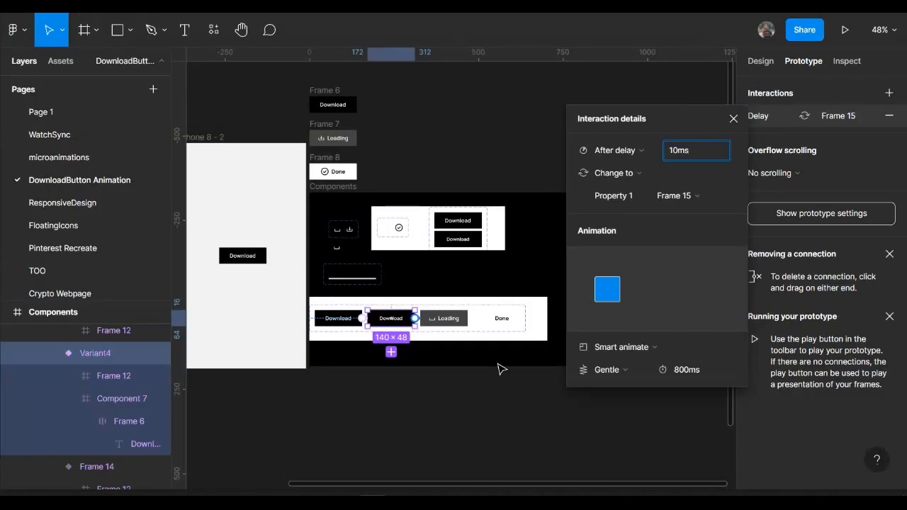
Check the interaction settings of the Loading variant and Variant4, and replay the download button in the prototype preview.
{"action": "scroll", "coordinate": [500, 366], "scroll_direction": "up", "scroll_amount": 5}
{"action": "scroll", "coordinate": [459, 326], "scroll_direction": "up", "scroll_amount": 2}
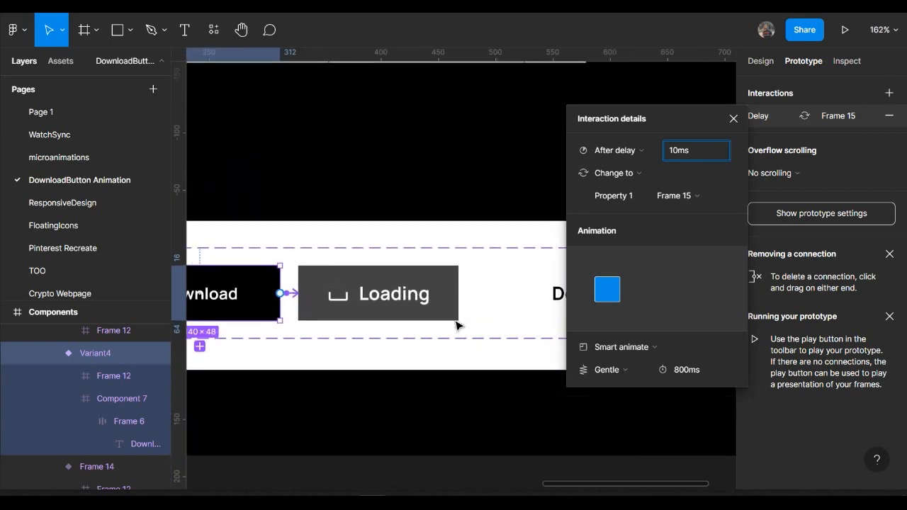
{"action": "left_click", "coordinate": [402, 318]}
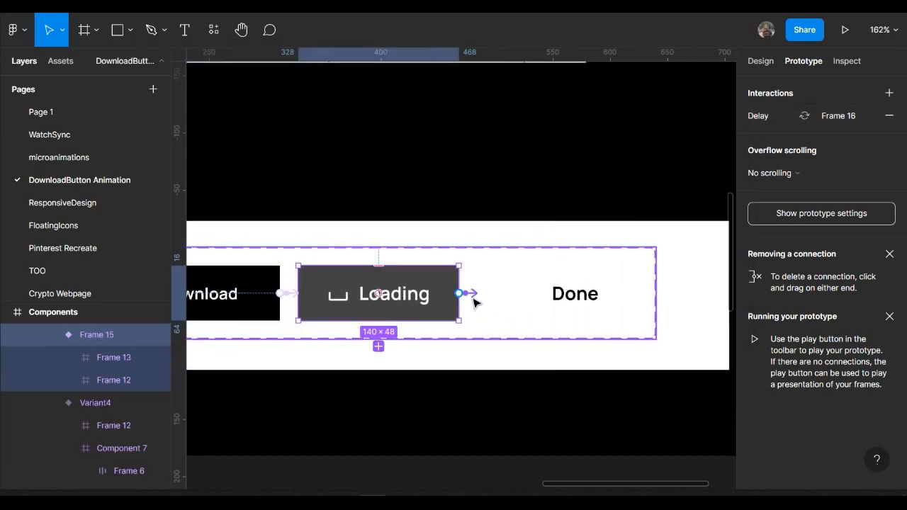
{"action": "left_click", "coordinate": [471, 294]}
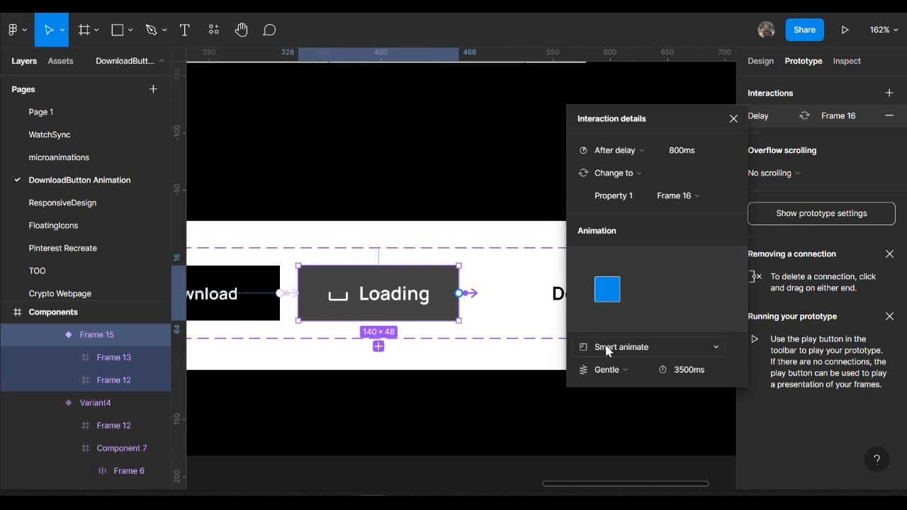
{"action": "left_click", "coordinate": [290, 293]}
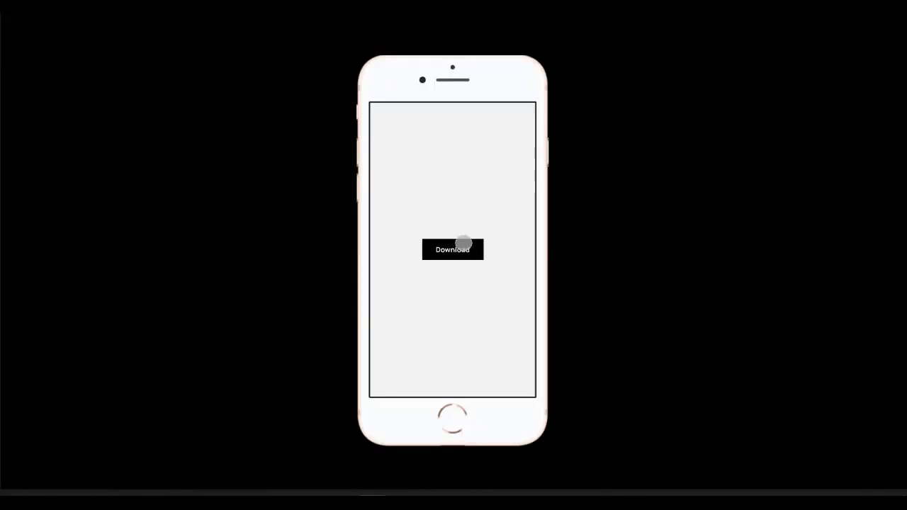
{"action": "left_click", "coordinate": [464, 243]}
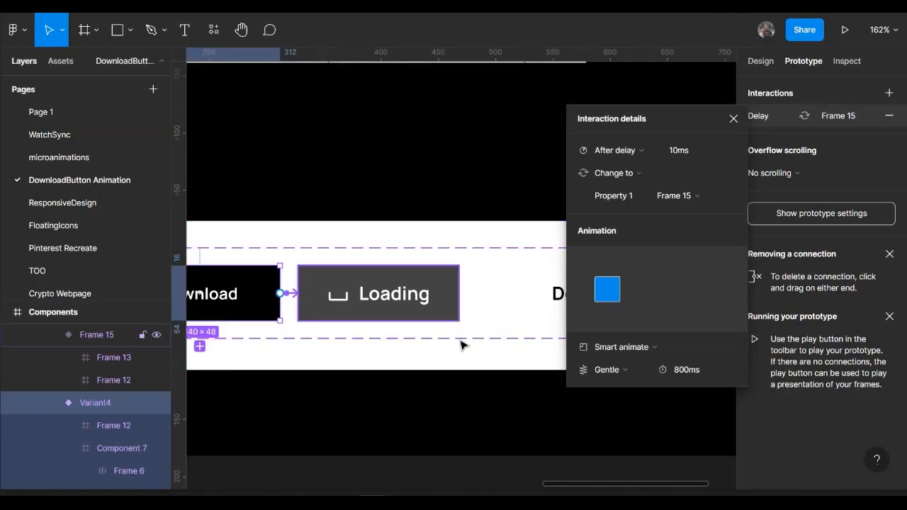
Try a 10 ms delay and an 800 ms animation duration on Loading's transition to Done, and undo the duration change.
{"action": "left_click", "coordinate": [516, 304]}
{"action": "left_click", "coordinate": [476, 301]}
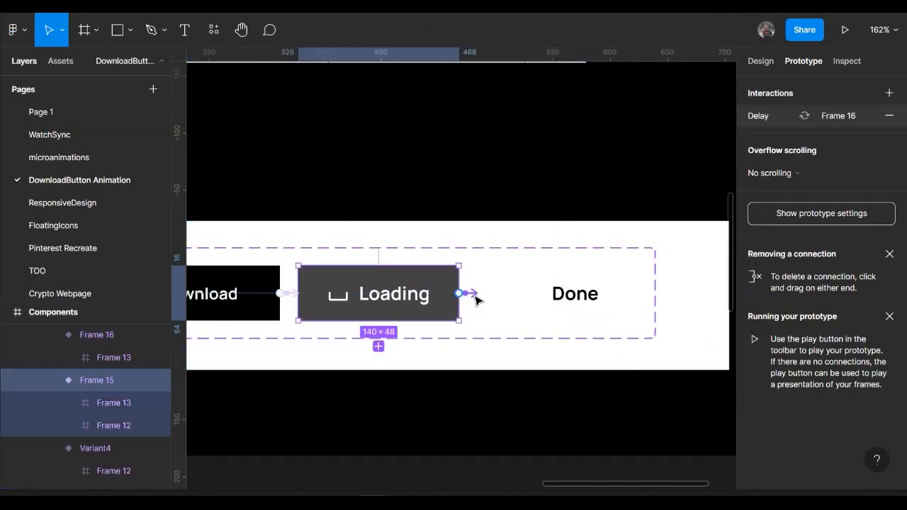
{"action": "left_click_drag", "start_coordinate": [680, 154], "coordinate": [574, 153]}
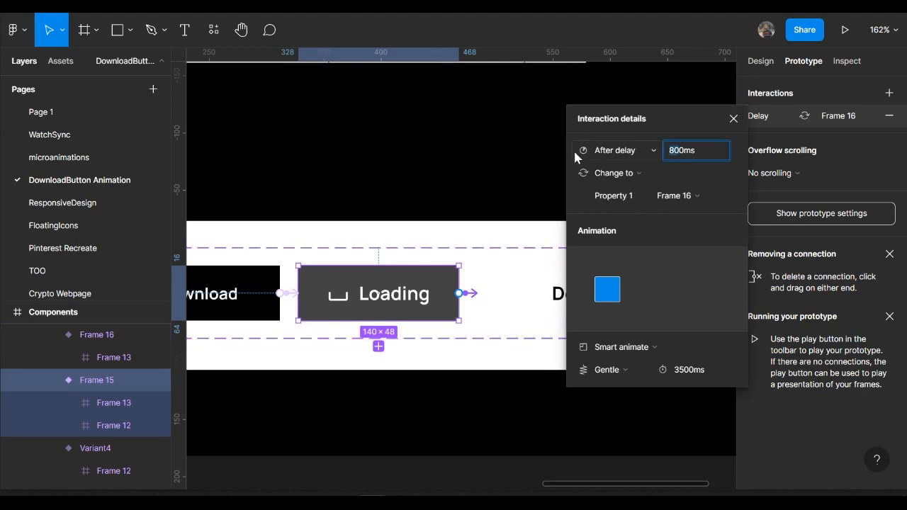
{"action": "type", "text": "1"}
{"action": "left_click", "coordinate": [685, 371]}
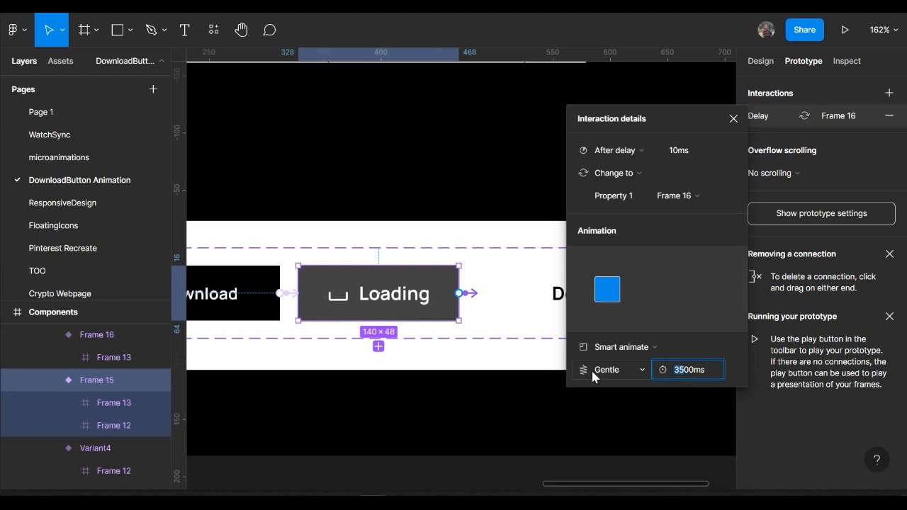
{"action": "type", "text": "800"}
{"action": "key", "text": "Return"}
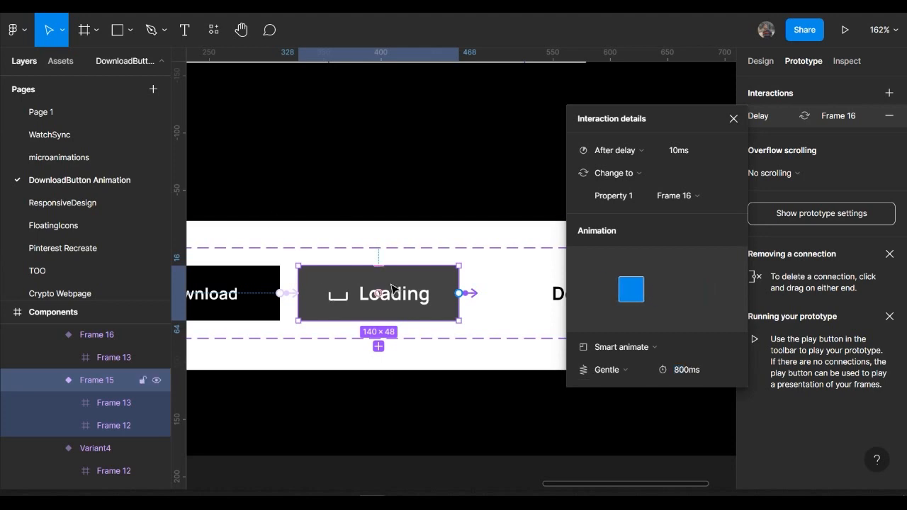
{"action": "key", "text": "ctrl+z"}
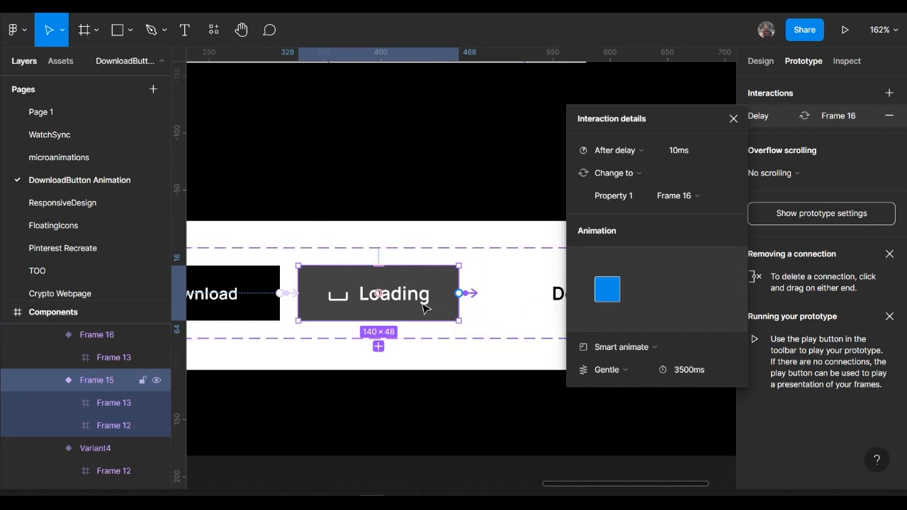
Set the Loading variant's interaction with Done to a 3500 ms delay and a 400 ms Smart animate duration.
{"action": "scroll", "coordinate": [424, 308], "scroll_direction": "right", "scroll_amount": 3}
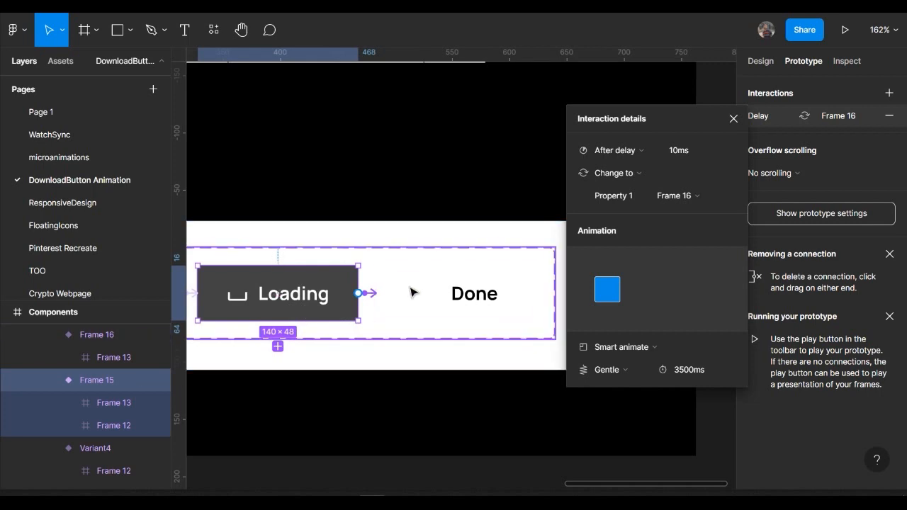
{"action": "left_click", "coordinate": [695, 152]}
{"action": "key", "text": "ctrl+a"}
{"action": "type", "text": "35"}
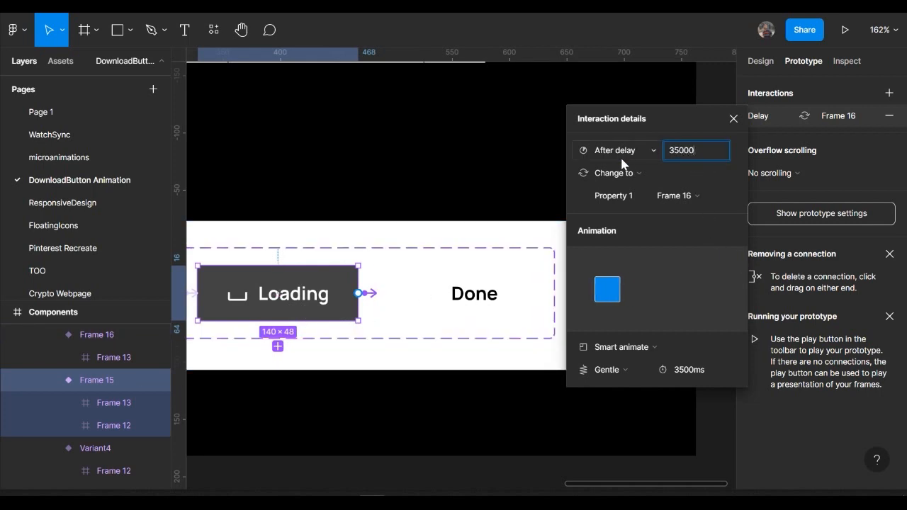
{"action": "key", "text": "BackSpace"}
{"action": "key", "text": "Tab"}
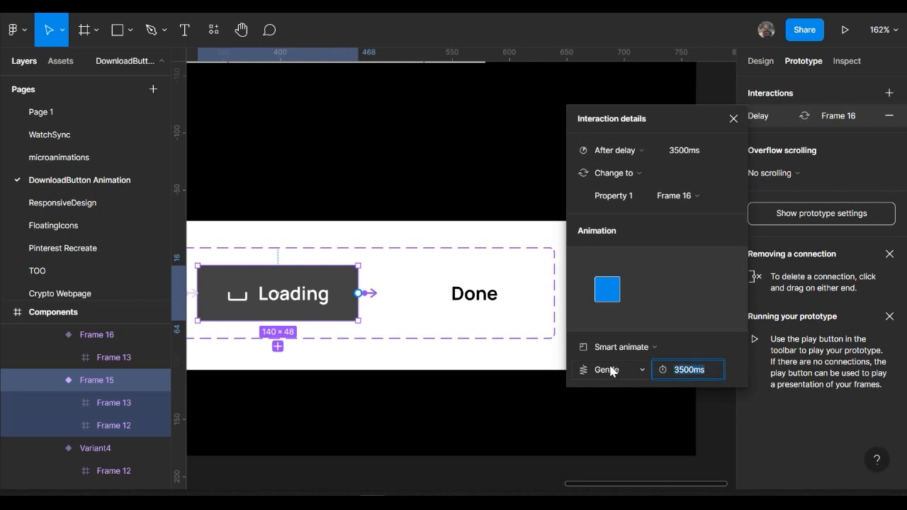
{"action": "type", "text": "400"}
{"action": "key", "text": "Return"}
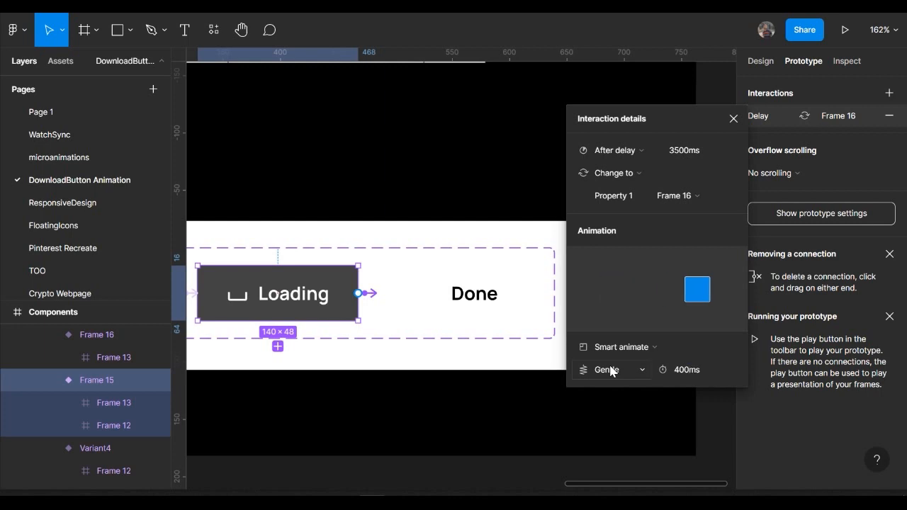
Test the download button twice in the prototype preview with the revised Loading timing, and return to the design file.
{"action": "key", "text": "ctrl+alt+Return"}
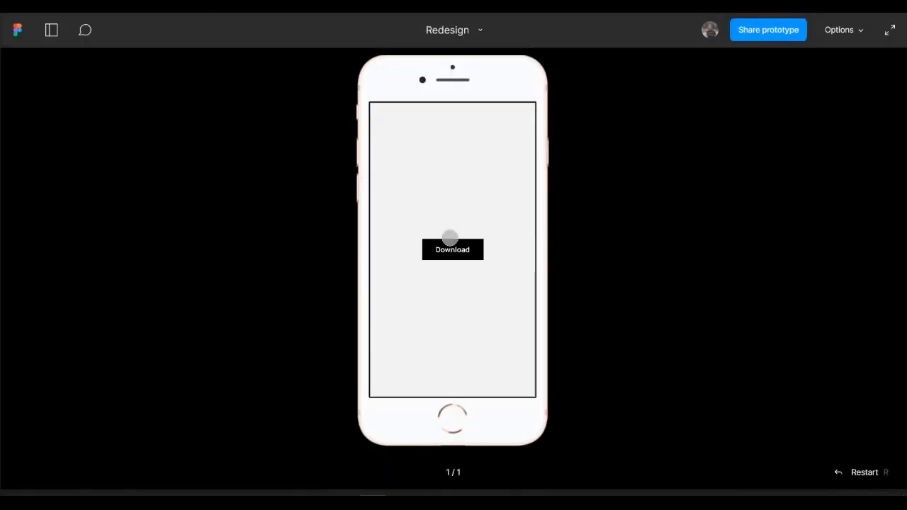
{"action": "left_click", "coordinate": [457, 241]}
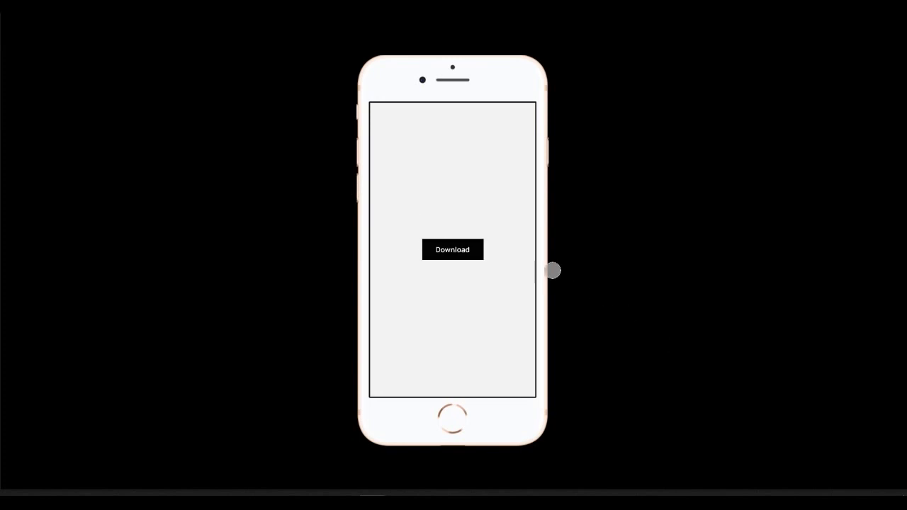
{"action": "left_click", "coordinate": [456, 236]}
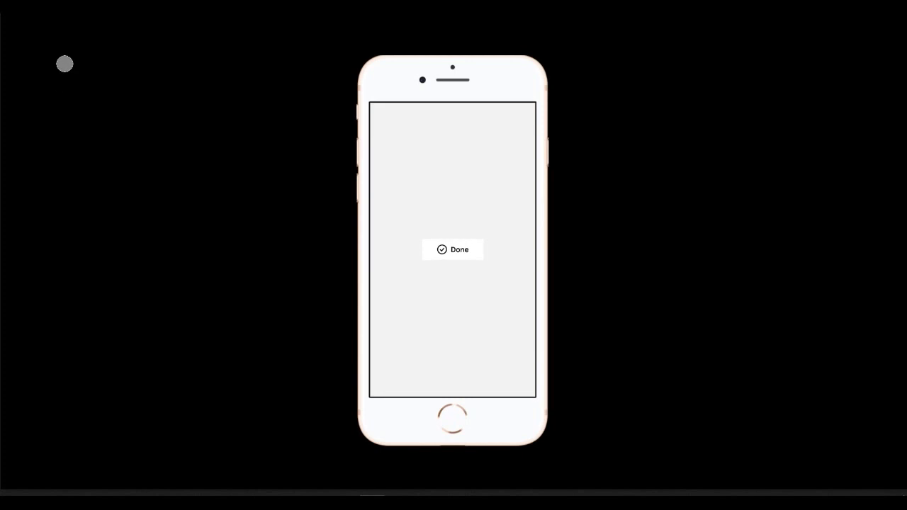
{"action": "left_click", "coordinate": [67, 11]}
Inspect the interactions of the first Download and Loading variants, and the layers nested inside the Loading variant.
{"action": "scroll", "coordinate": [338, 260], "scroll_direction": "left", "scroll_amount": 5}
{"action": "scroll", "coordinate": [339, 260], "scroll_direction": "left", "scroll_amount": 4}
{"action": "scroll", "coordinate": [340, 259], "scroll_direction": "right", "scroll_amount": 5}
{"action": "scroll", "coordinate": [373, 316], "scroll_direction": "left", "scroll_amount": 6}
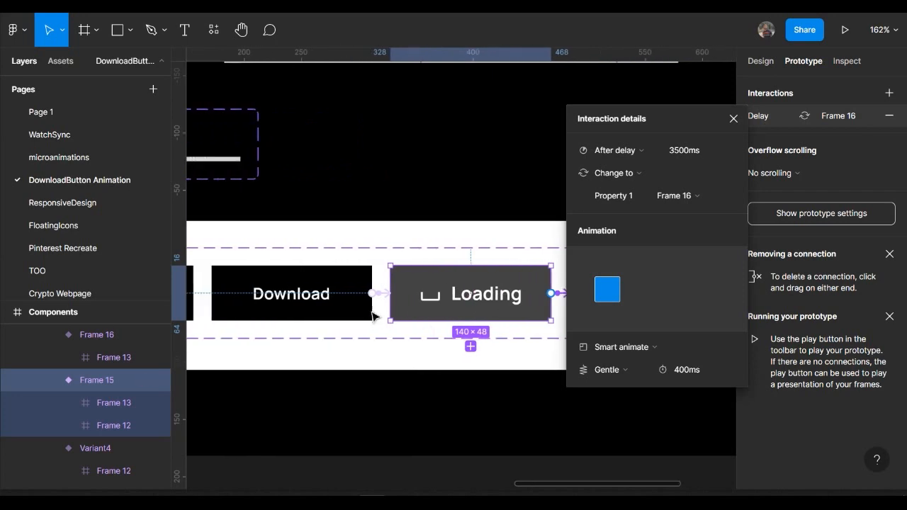
{"action": "left_click", "coordinate": [277, 287]}
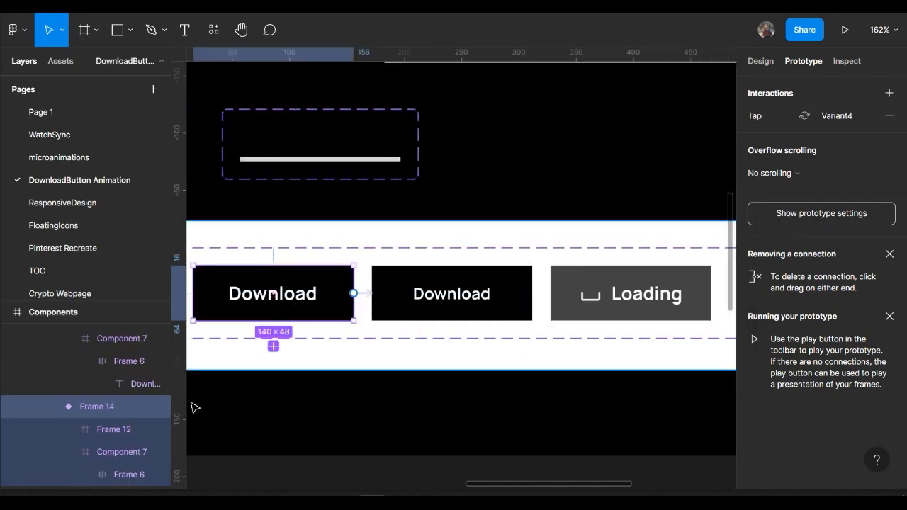
{"action": "left_click", "coordinate": [583, 289]}
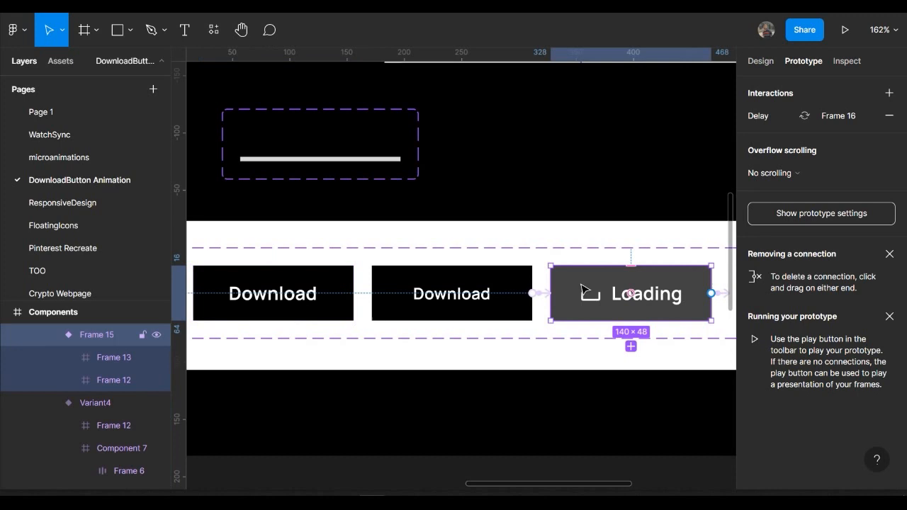
{"action": "double_click", "coordinate": [582, 289]}
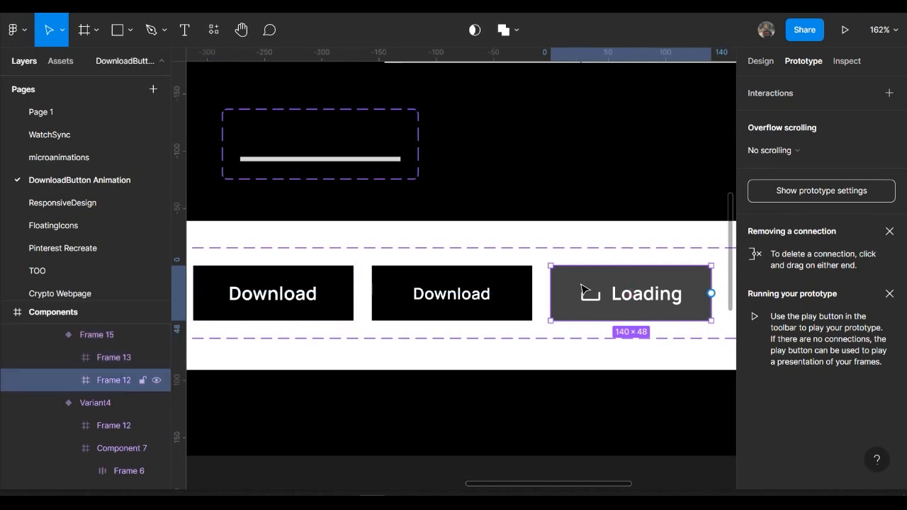
{"action": "double_click", "coordinate": [582, 290]}
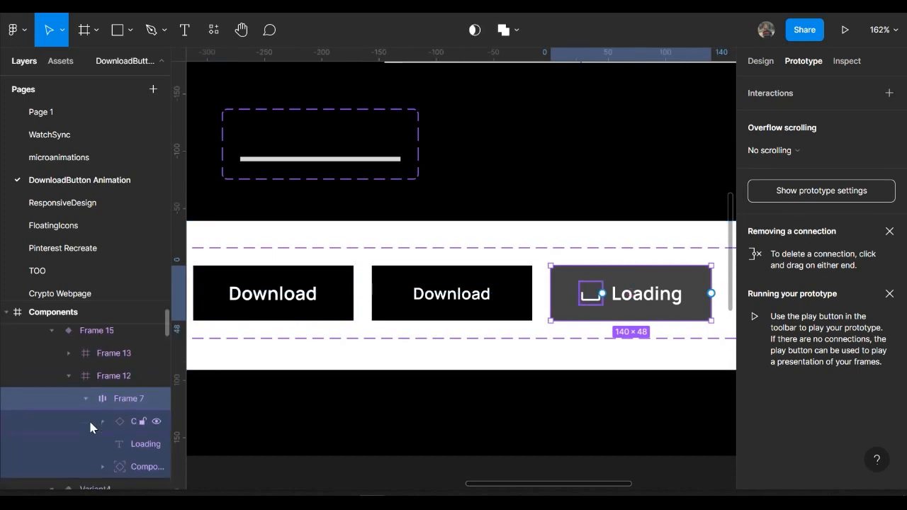
{"action": "left_click", "coordinate": [85, 398]}
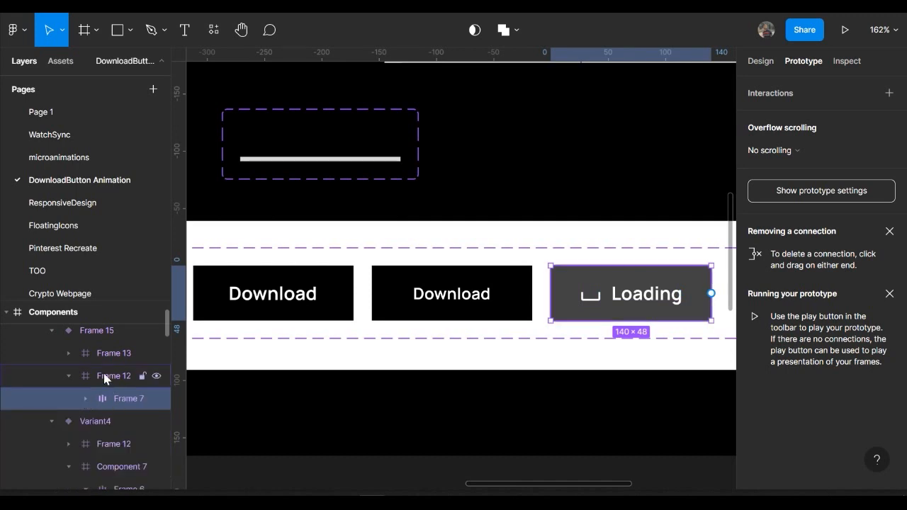
{"action": "left_click", "coordinate": [104, 374]}
Delete the Frame 12 layer sitting above the button inside the first Download variant, Frame 14.
{"action": "left_click", "coordinate": [275, 312]}
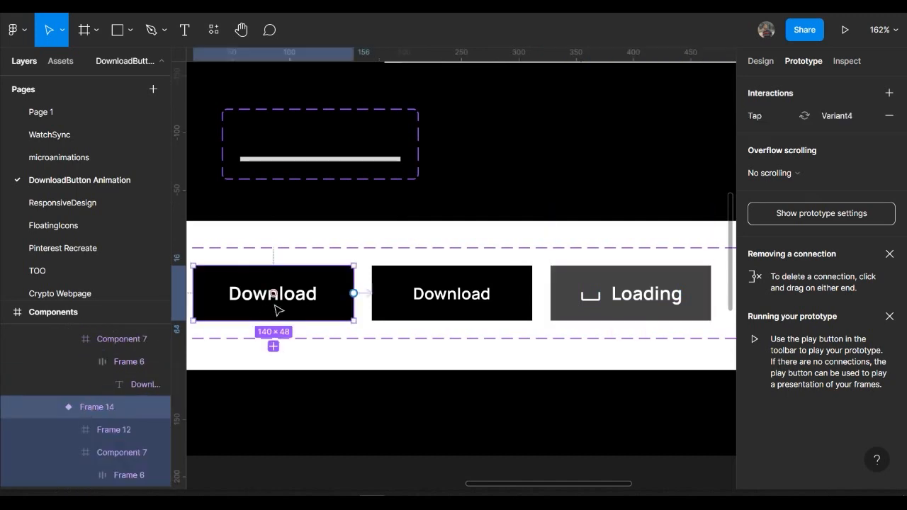
{"action": "scroll", "coordinate": [102, 430], "scroll_direction": "down", "scroll_amount": 1}
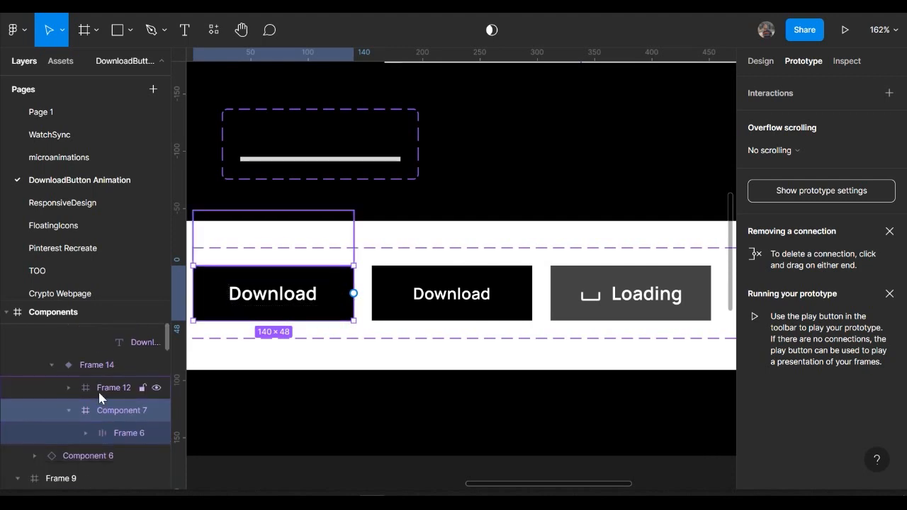
{"action": "left_click", "coordinate": [97, 390]}
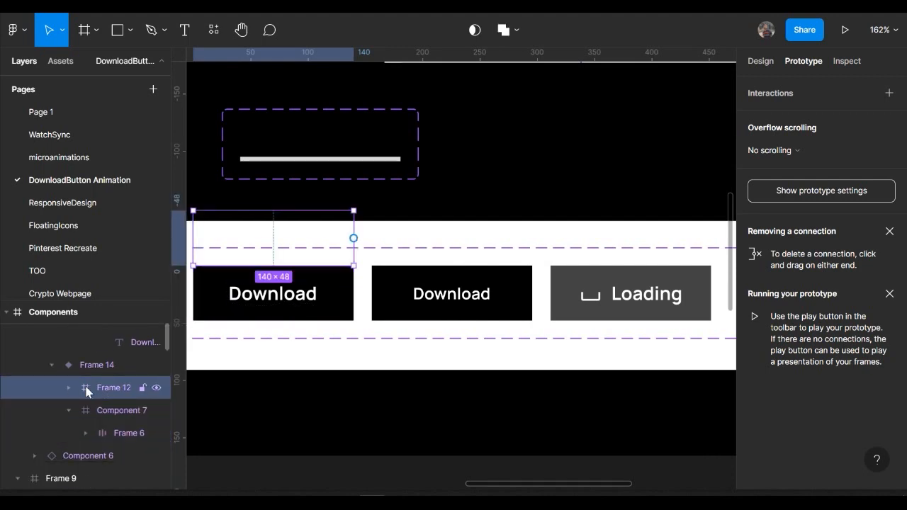
{"action": "key", "text": "Delete"}
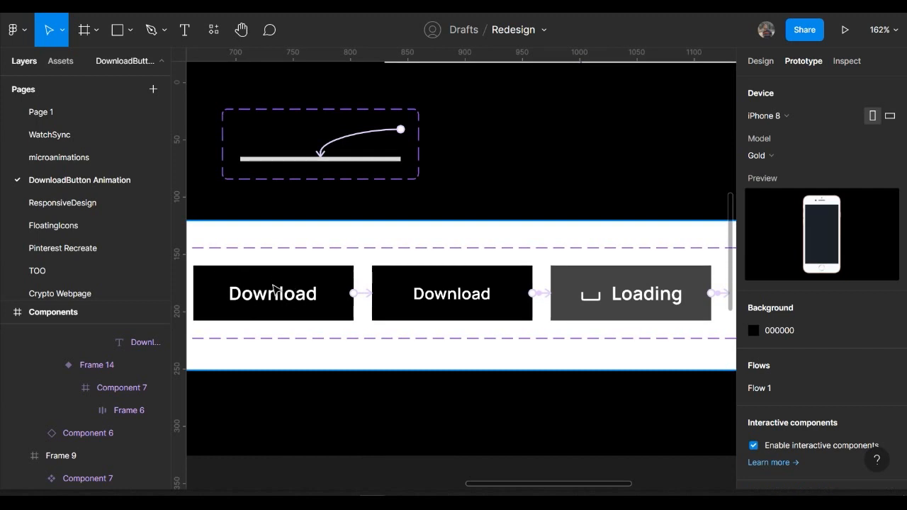
Examine the layer structure of the first Download variant and Variant4, including Variant4's Frame 12 above the button.
{"action": "left_click", "coordinate": [316, 299]}
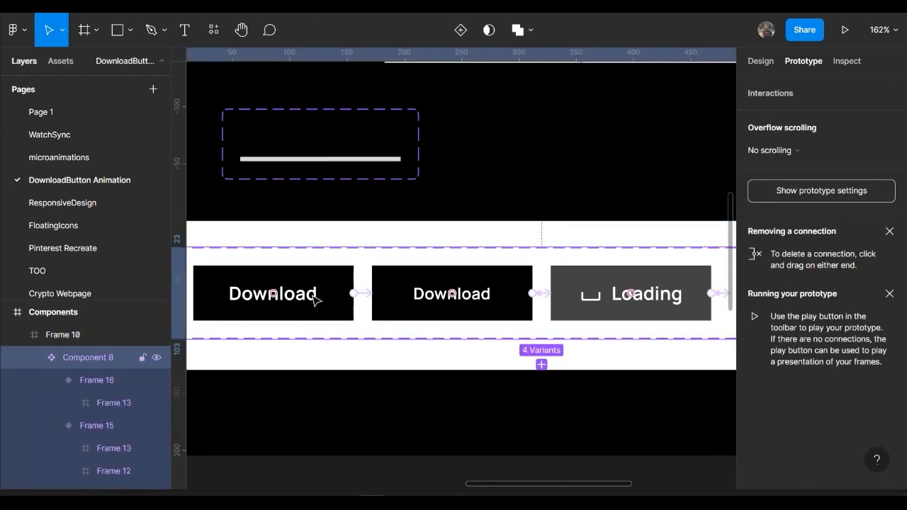
{"action": "left_click", "coordinate": [315, 299]}
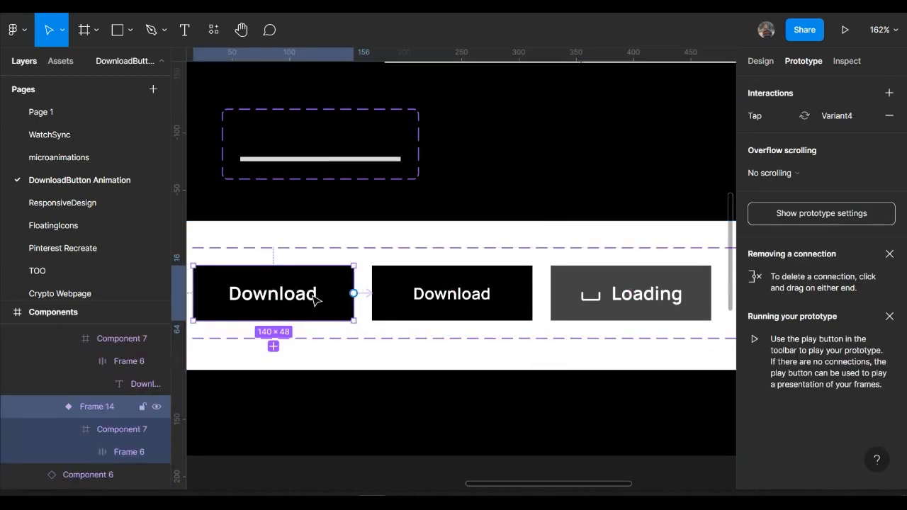
{"action": "left_click", "coordinate": [69, 429]}
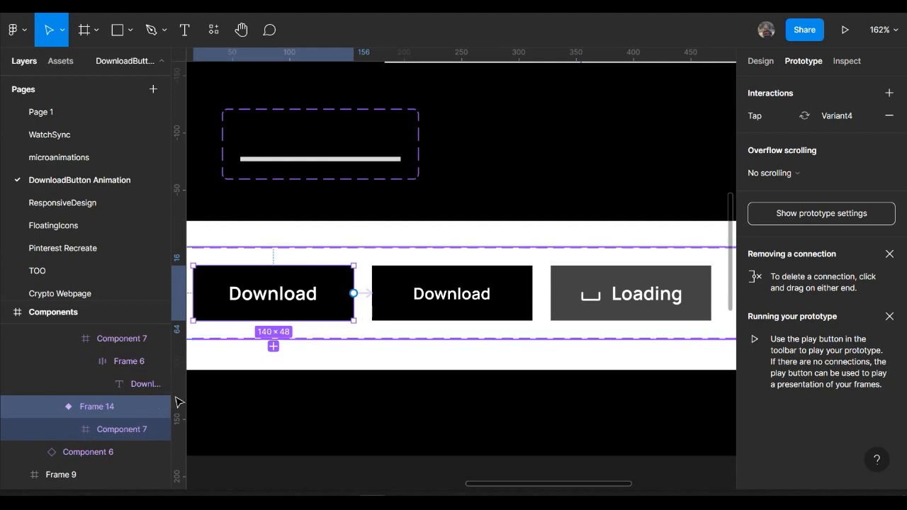
{"action": "left_click", "coordinate": [106, 435]}
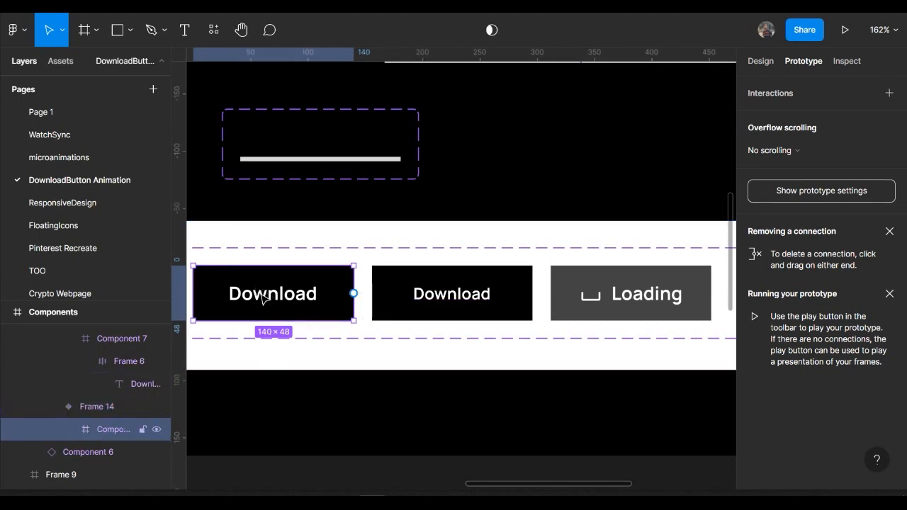
{"action": "scroll", "coordinate": [367, 296], "scroll_direction": "right", "scroll_amount": 2}
{"action": "left_click", "coordinate": [384, 293]}
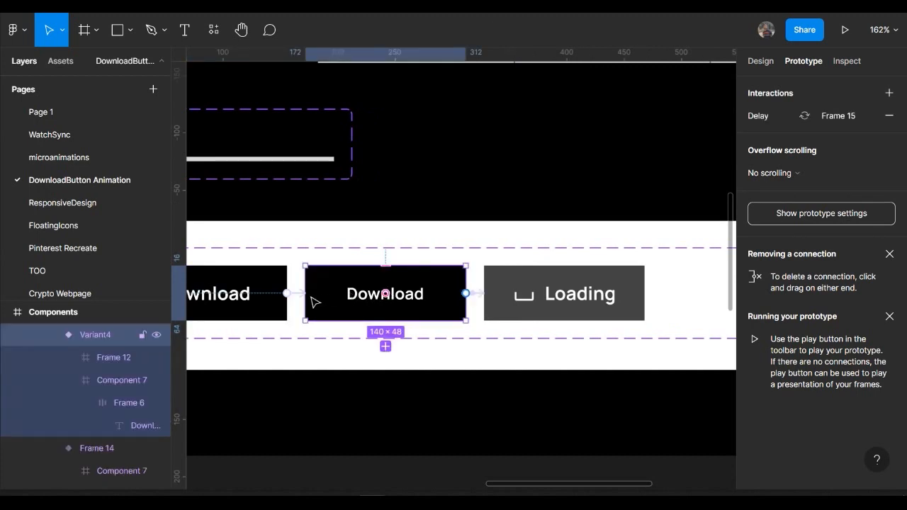
{"action": "left_click", "coordinate": [65, 381]}
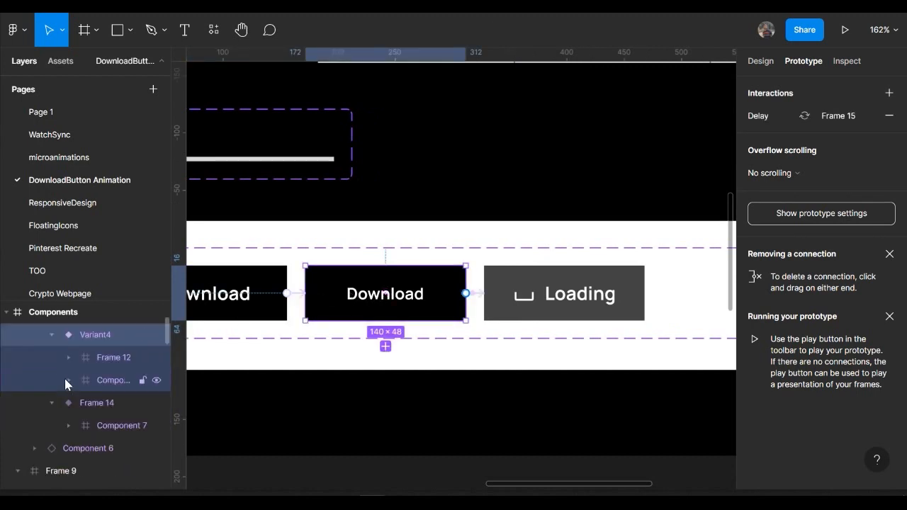
{"action": "left_click", "coordinate": [114, 364]}
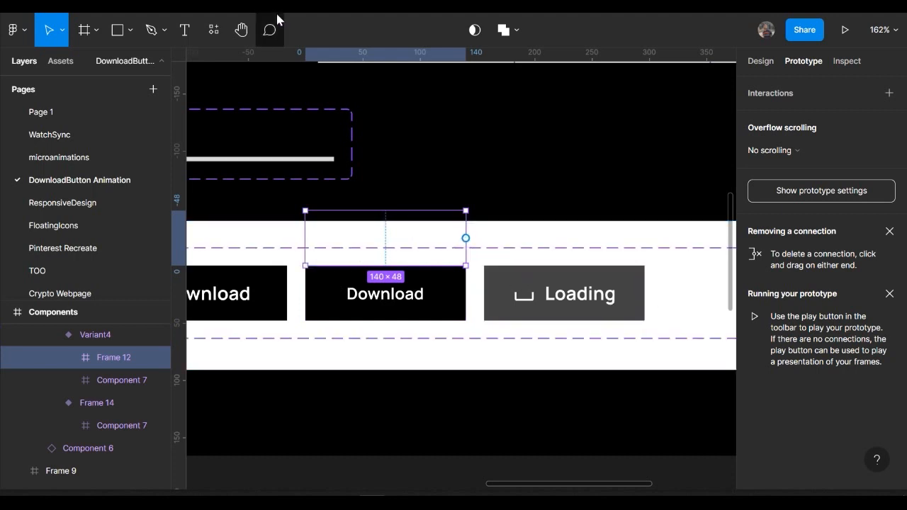
Test the download button in the prototype preview with Frame 12 removed from the first Download variant.
{"action": "left_click", "coordinate": [248, 10]}
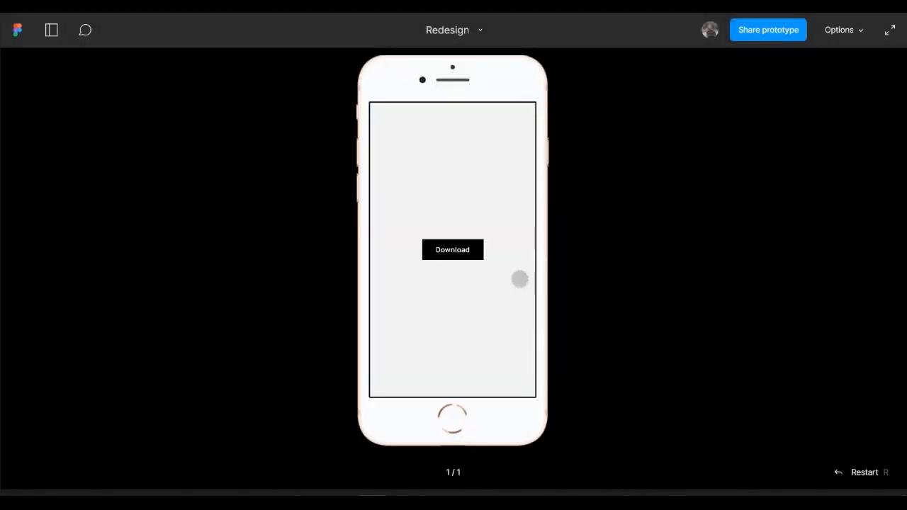
{"action": "left_click", "coordinate": [467, 245]}
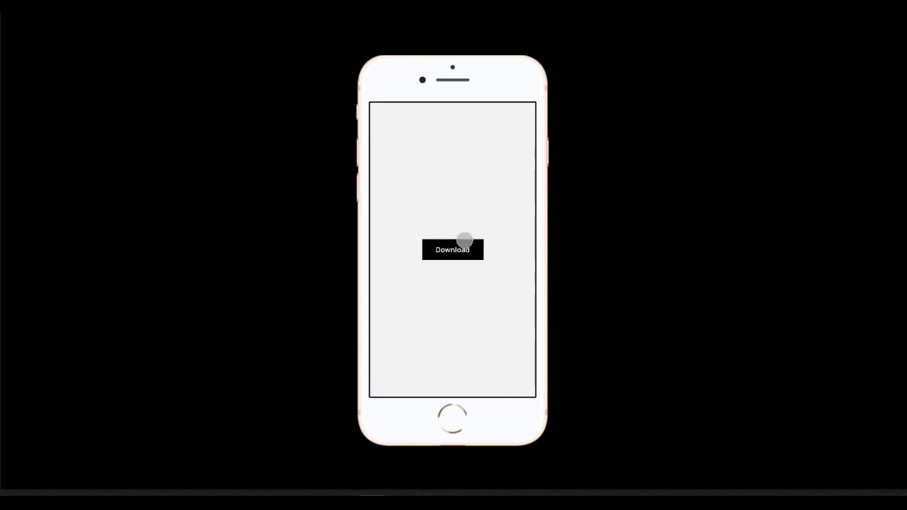
{"action": "left_click", "coordinate": [457, 241]}
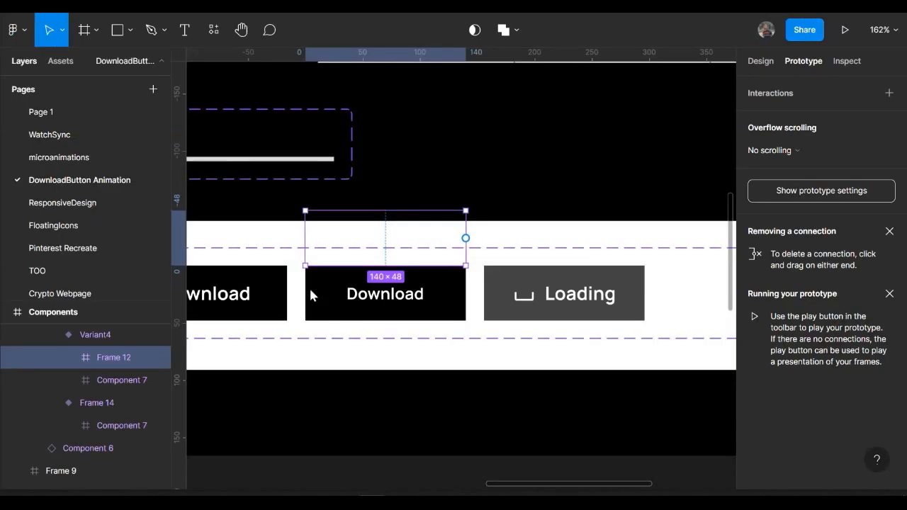
Set the fill opacity of Rectangle 3 in the loading bar component's Frame 9 variant to 100%.
{"action": "scroll", "coordinate": [312, 295], "scroll_direction": "up", "scroll_amount": 3}
{"action": "scroll", "coordinate": [312, 295], "scroll_direction": "left", "scroll_amount": 3}
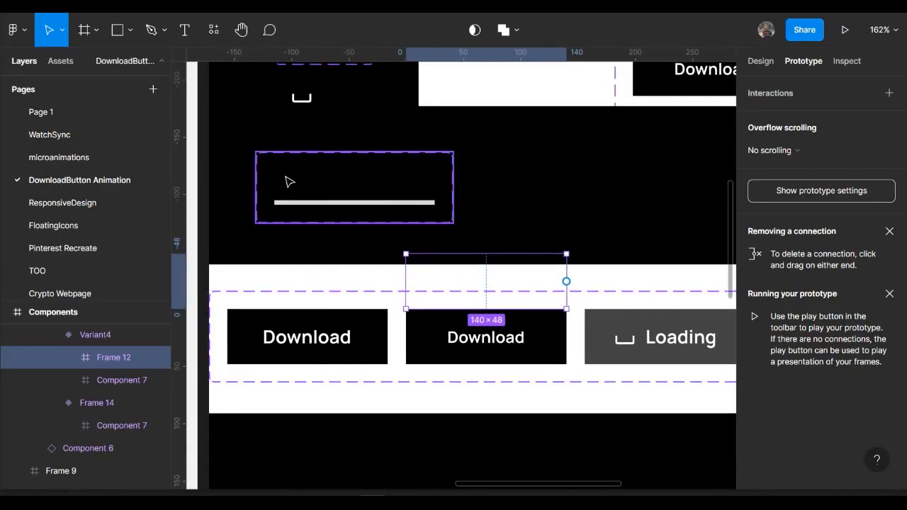
{"action": "left_click", "coordinate": [289, 181]}
{"action": "left_click", "coordinate": [283, 174]}
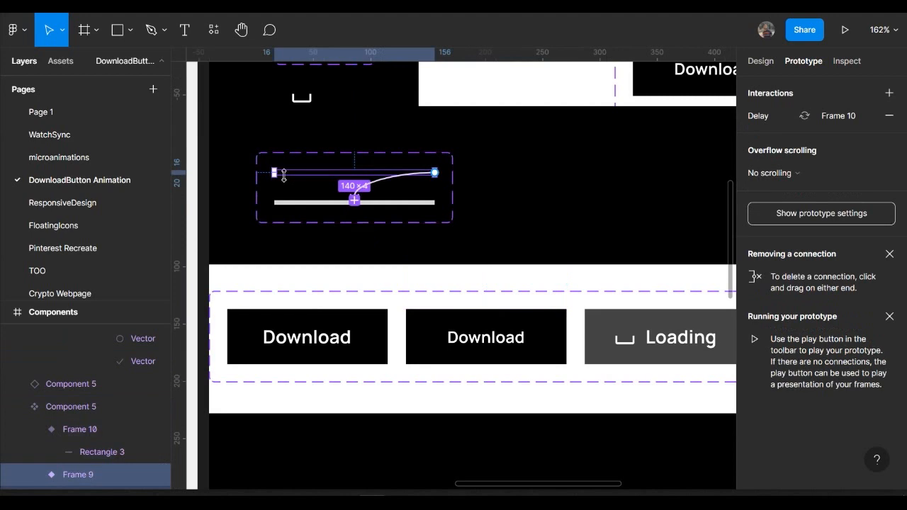
{"action": "left_click", "coordinate": [759, 61]}
{"action": "scroll", "coordinate": [791, 340], "scroll_direction": "down", "scroll_amount": 5}
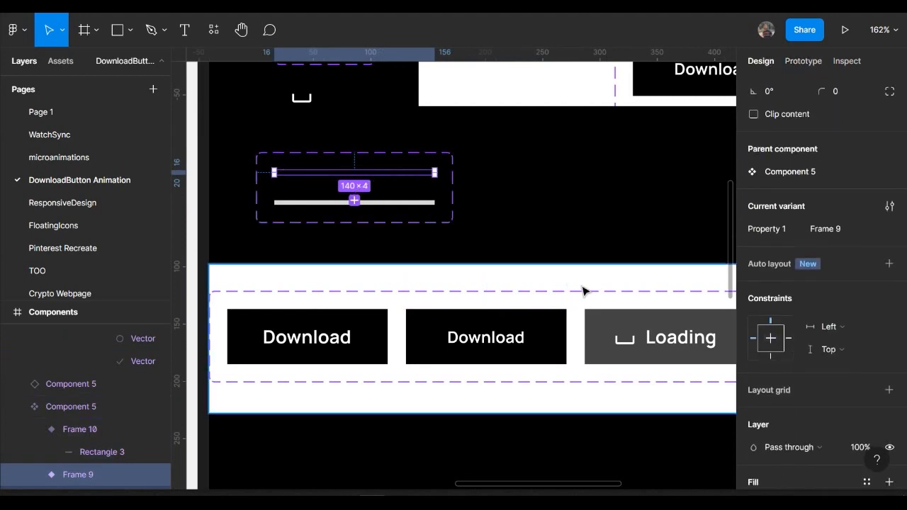
{"action": "scroll", "coordinate": [98, 446], "scroll_direction": "down", "scroll_amount": 2}
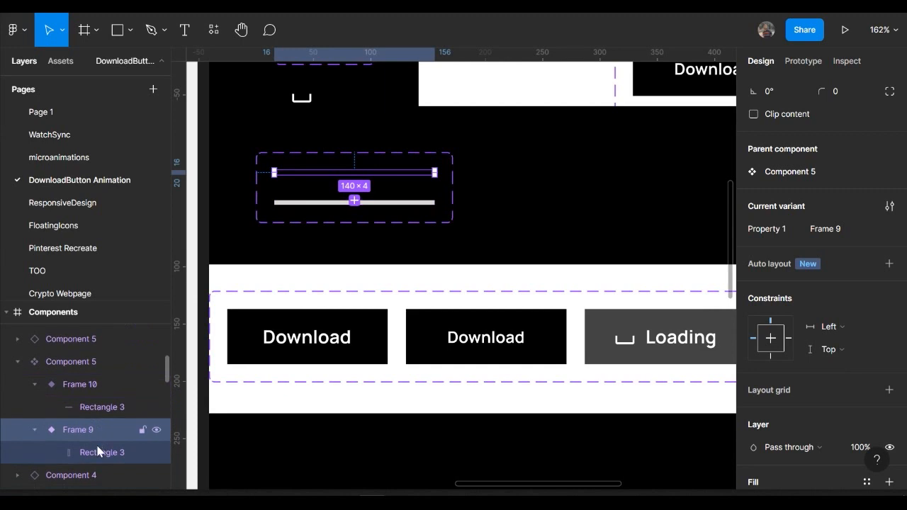
{"action": "left_click", "coordinate": [98, 451]}
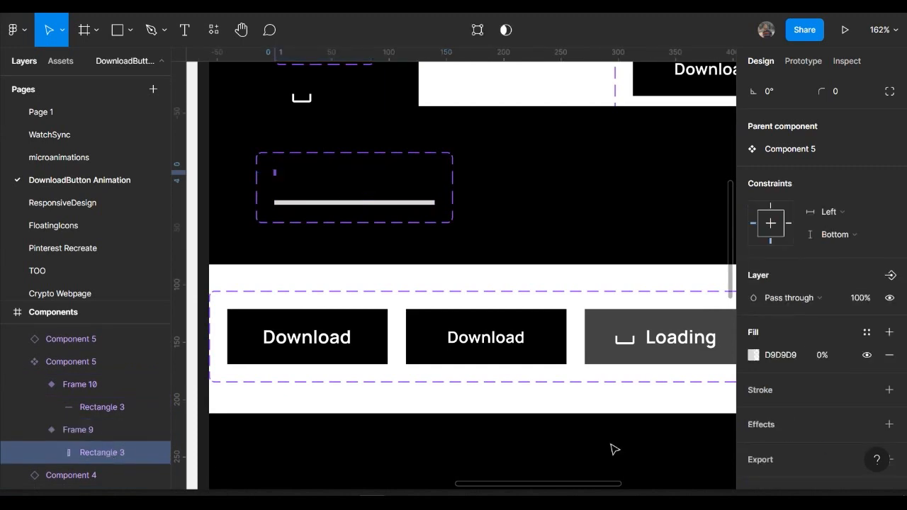
{"action": "left_click", "coordinate": [832, 355]}
{"action": "key", "text": "Return"}
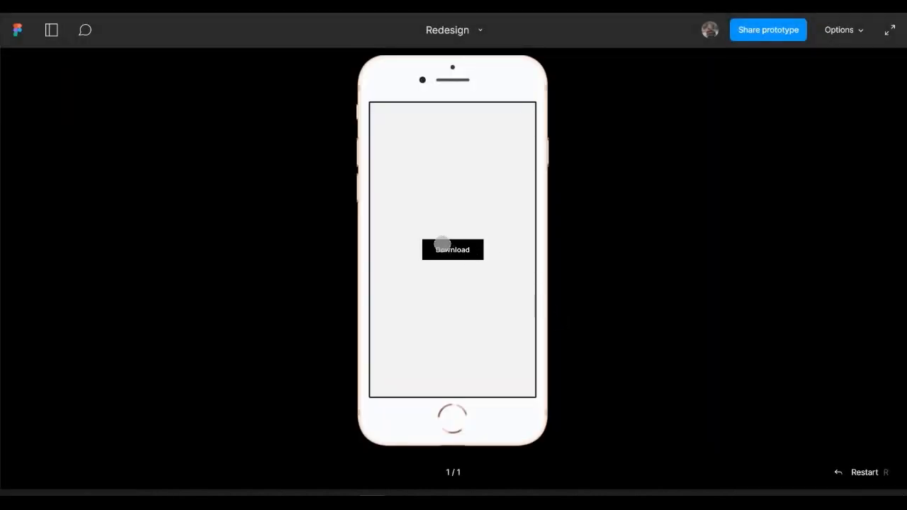
Preview the download button with the visible bar fill, and switch to Chrome to replay the Pinterest reference animation.
{"action": "left_click", "coordinate": [442, 244]}
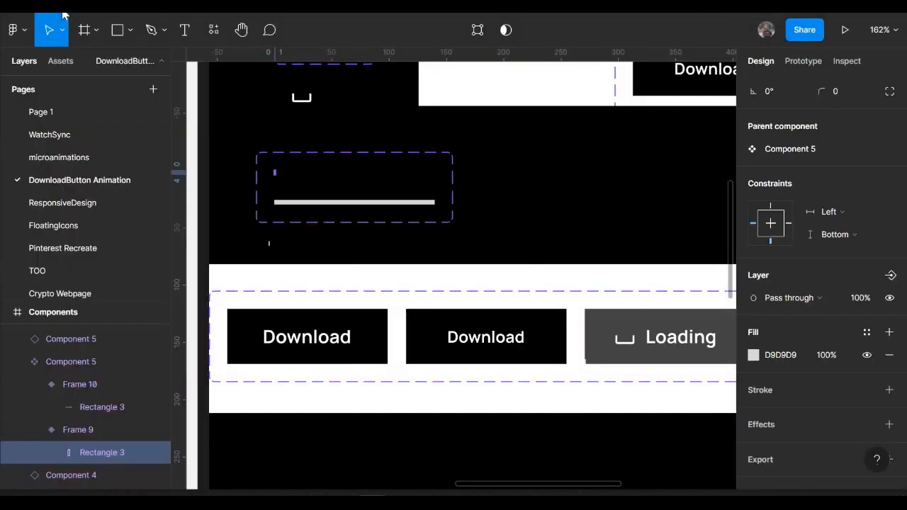
{"action": "scroll", "coordinate": [386, 336], "scroll_direction": "down", "scroll_amount": 5}
{"action": "scroll", "coordinate": [388, 333], "scroll_direction": "up", "scroll_amount": 3}
{"action": "scroll", "coordinate": [388, 333], "scroll_direction": "down", "scroll_amount": 5}
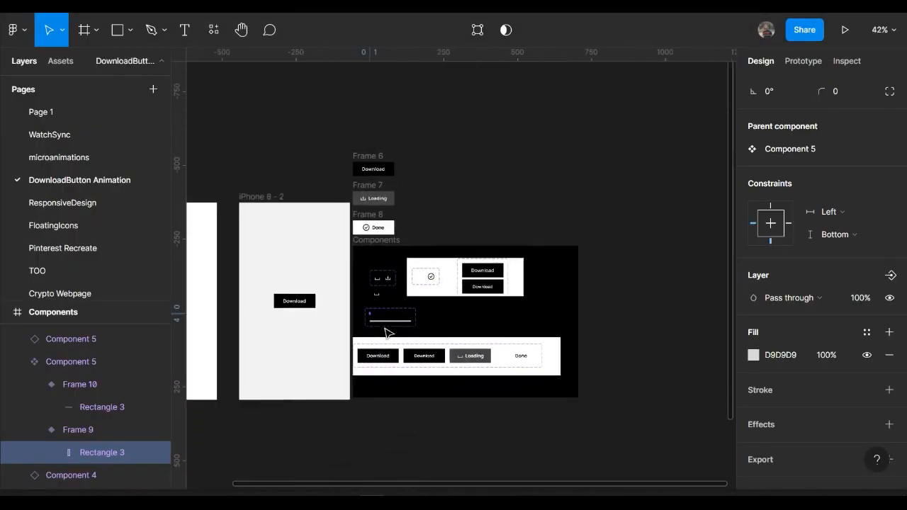
{"action": "scroll", "coordinate": [384, 331], "scroll_direction": "left", "scroll_amount": 3}
{"action": "key", "text": "super"}
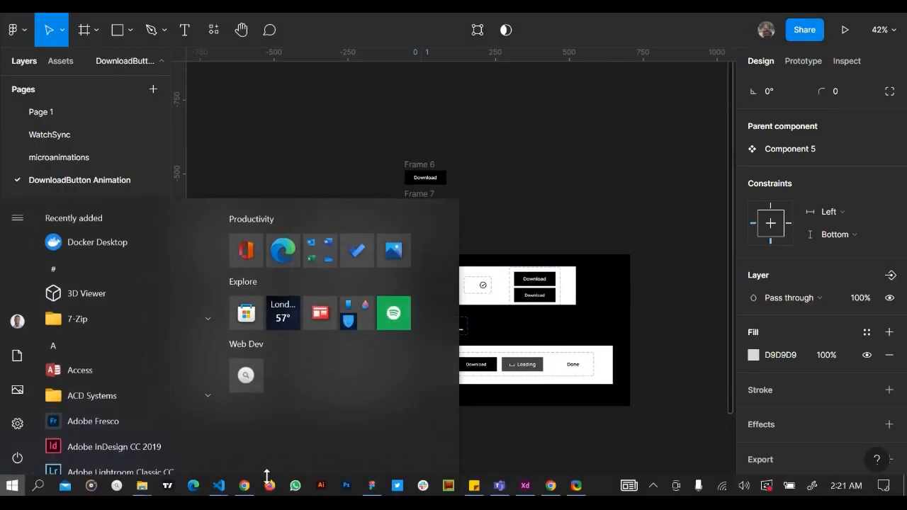
{"action": "left_click", "coordinate": [244, 485]}
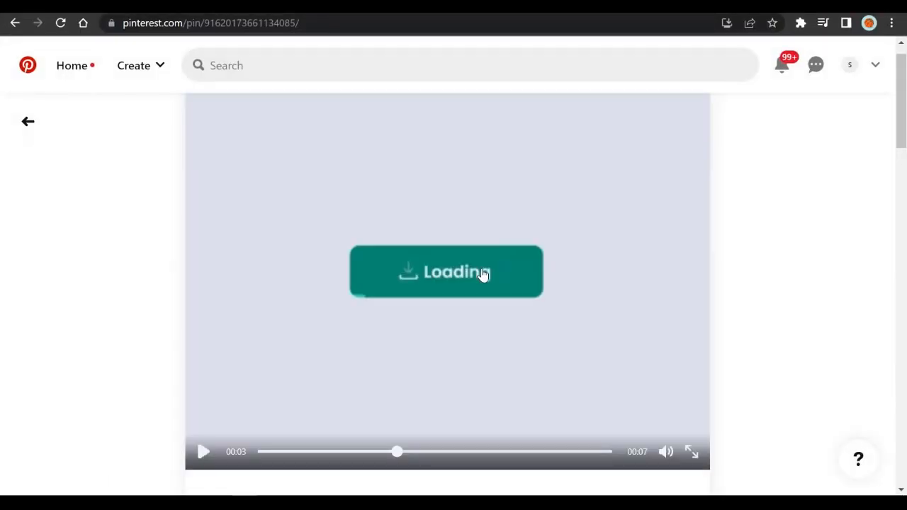
{"action": "left_click", "coordinate": [262, 451]}
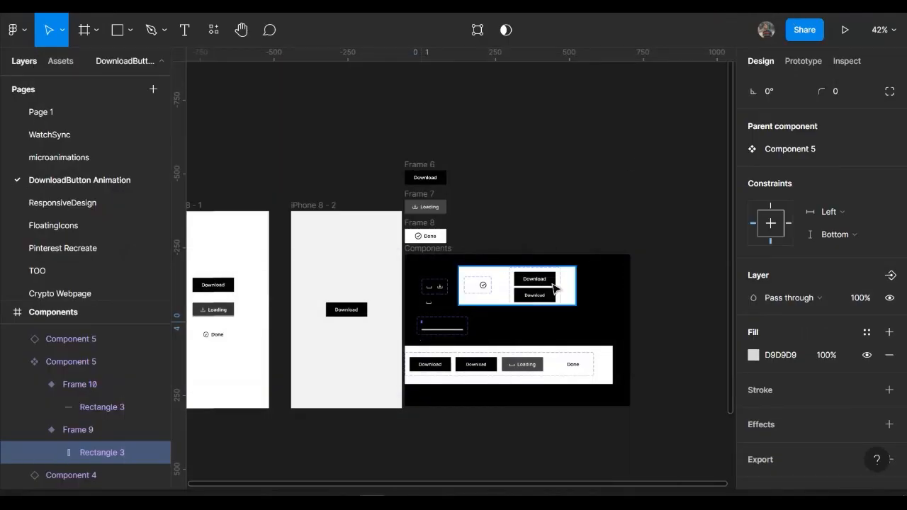
Add a white Manrope Bold 16 text layer with the creator's social handle above the iPhone 8 - 2 frame.
{"action": "scroll", "coordinate": [553, 286], "scroll_direction": "up", "scroll_amount": 4}
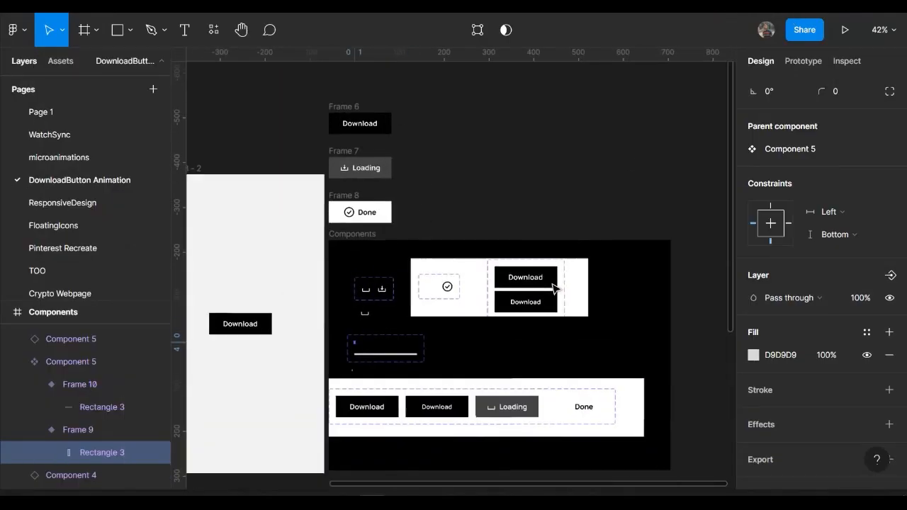
{"action": "scroll", "coordinate": [557, 287], "scroll_direction": "right", "scroll_amount": 4}
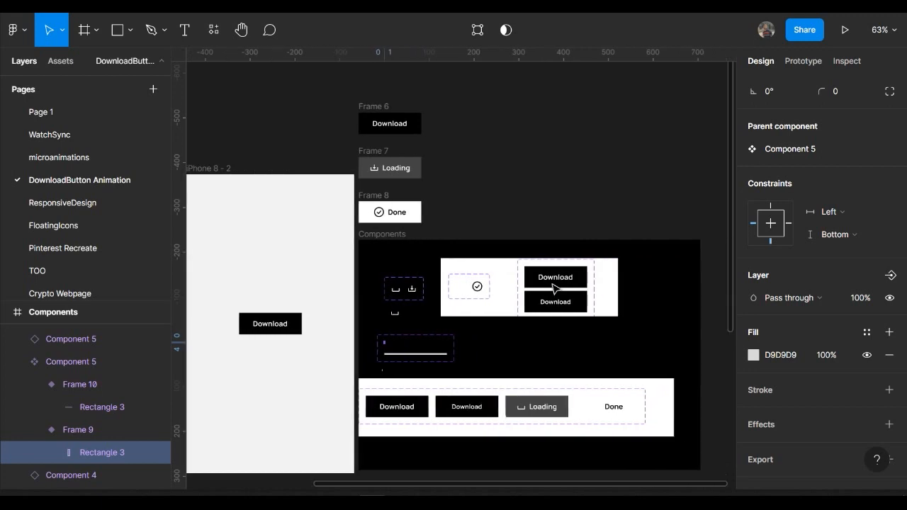
{"action": "scroll", "coordinate": [554, 286], "scroll_direction": "left", "scroll_amount": 2}
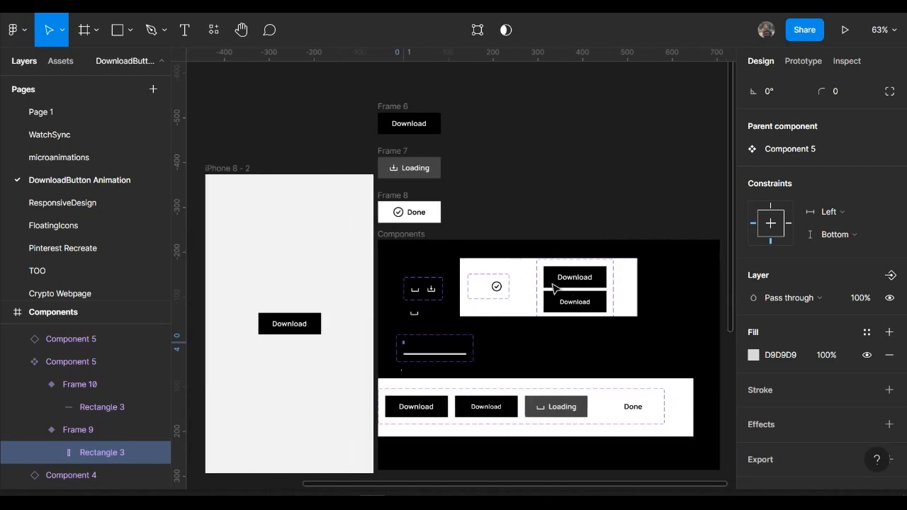
{"action": "scroll", "coordinate": [554, 286], "scroll_direction": "right", "scroll_amount": 1}
{"action": "left_click", "coordinate": [185, 30]}
{"action": "left_click", "coordinate": [271, 116]}
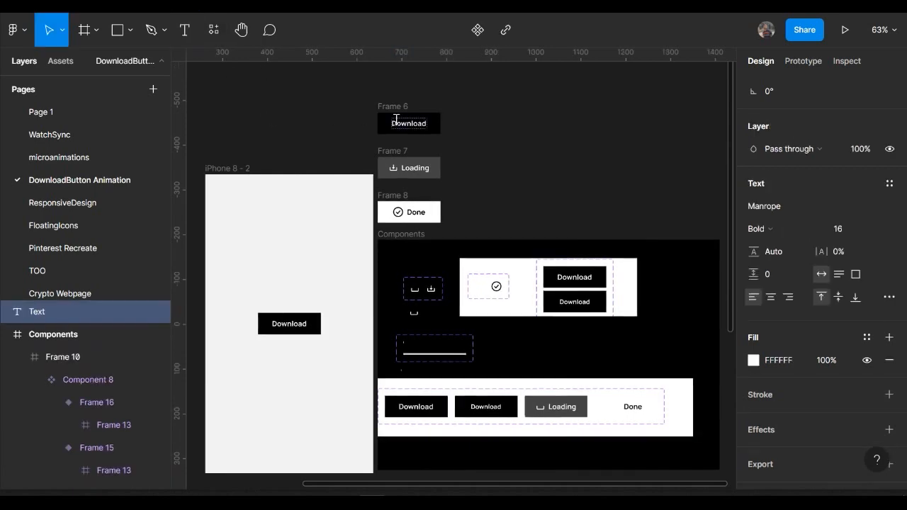
{"action": "type", "text": "@simlex_x"}
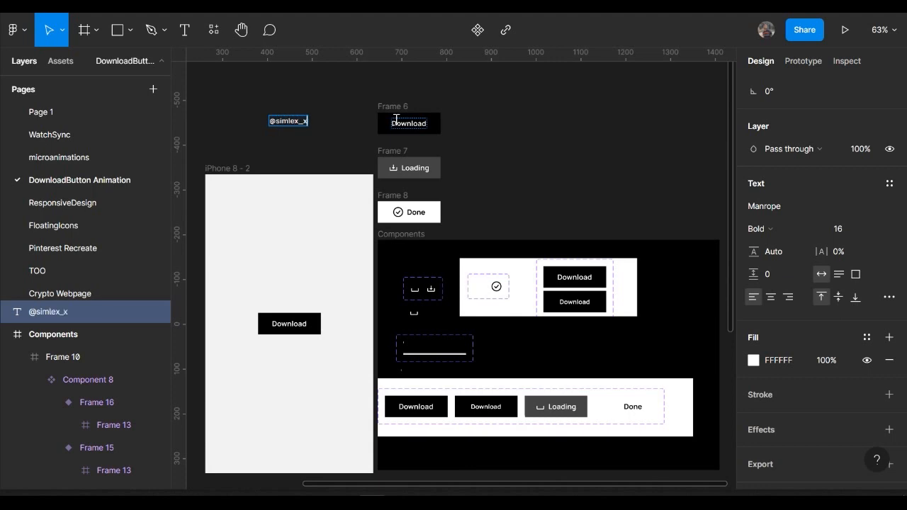
{"action": "left_click", "coordinate": [314, 143]}
{"action": "left_click", "coordinate": [313, 142]}
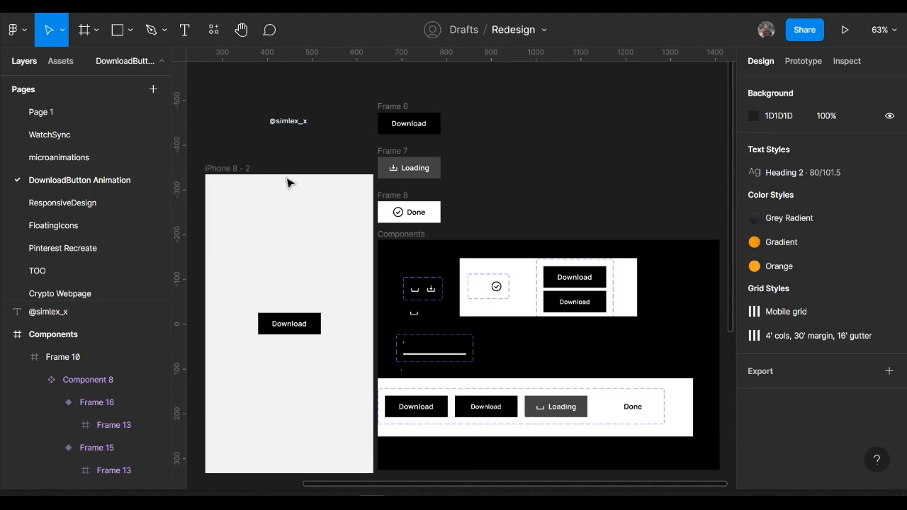
Find the Loader page in the file's page list and open it.
{"action": "scroll", "coordinate": [257, 230], "scroll_direction": "left", "scroll_amount": 2}
{"action": "scroll", "coordinate": [282, 309], "scroll_direction": "down", "scroll_amount": 1}
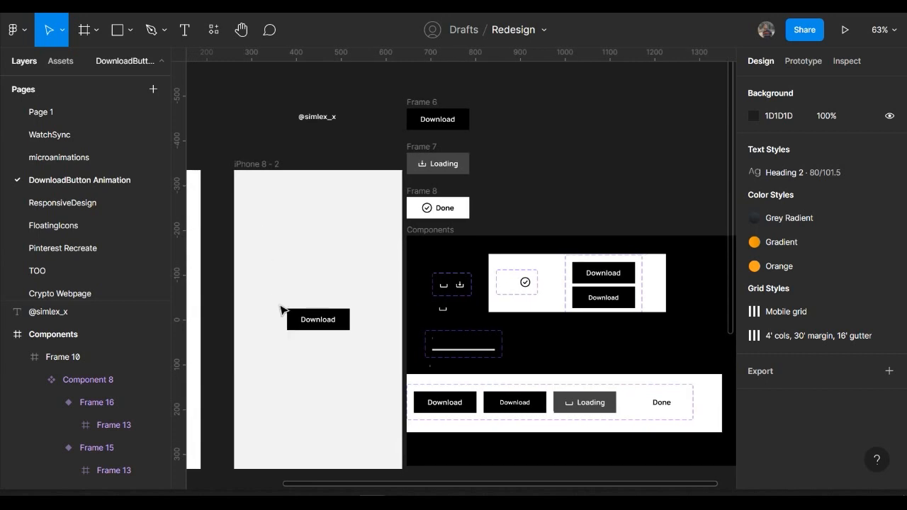
{"action": "scroll", "coordinate": [283, 309], "scroll_direction": "right", "scroll_amount": 1}
{"action": "scroll", "coordinate": [281, 309], "scroll_direction": "right", "scroll_amount": 1}
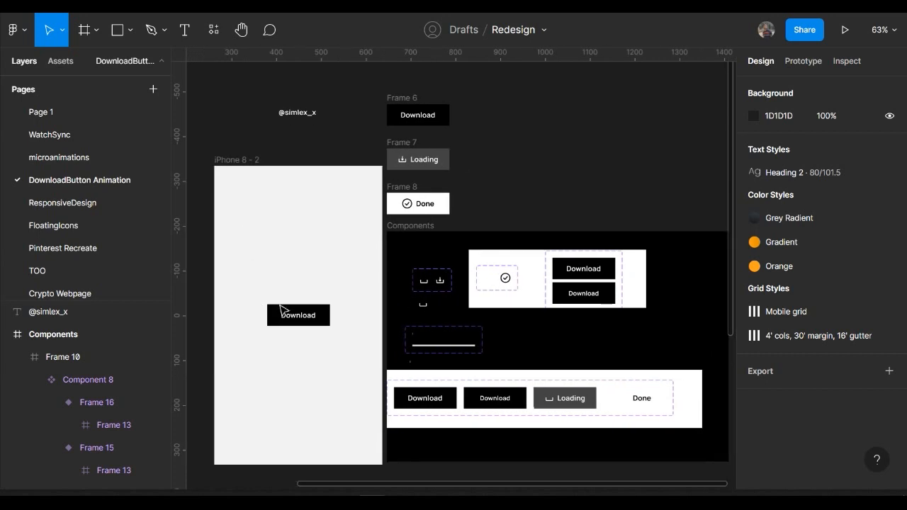
{"action": "scroll", "coordinate": [46, 221], "scroll_direction": "down", "scroll_amount": 4}
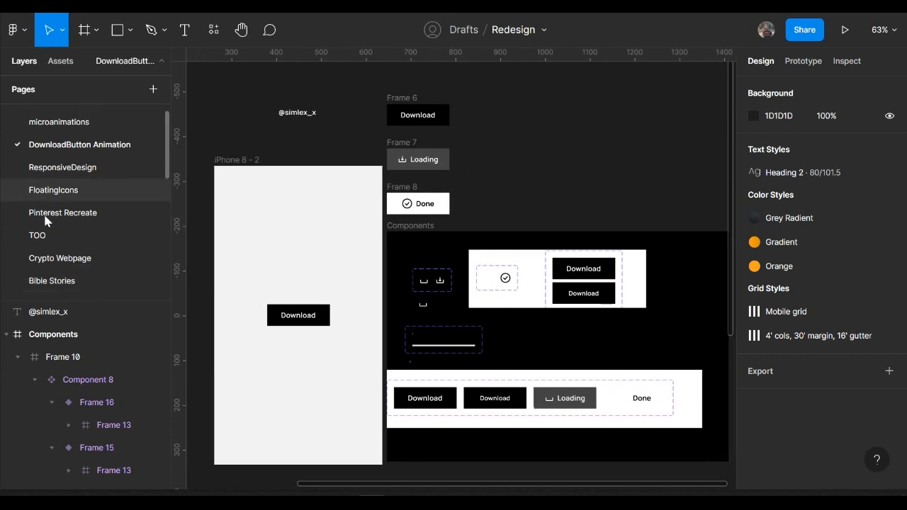
{"action": "scroll", "coordinate": [46, 222], "scroll_direction": "down", "scroll_amount": 4}
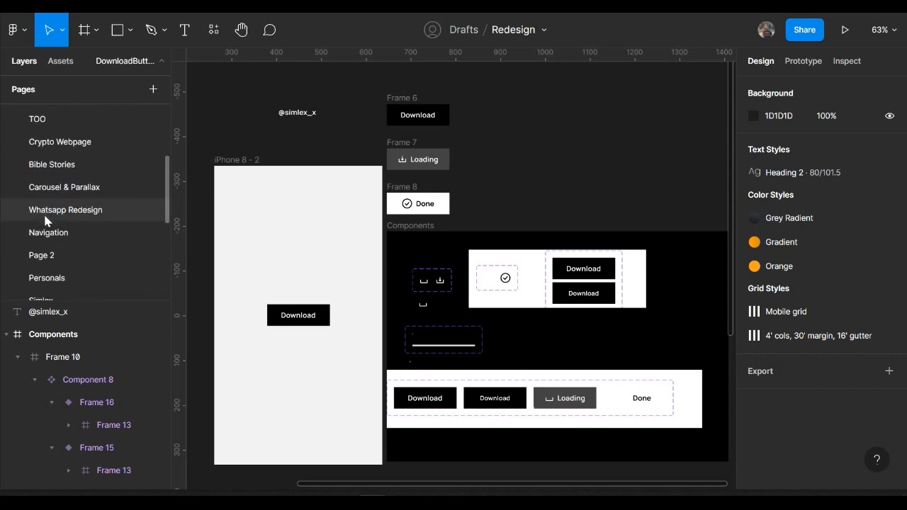
{"action": "scroll", "coordinate": [46, 222], "scroll_direction": "down", "scroll_amount": 2}
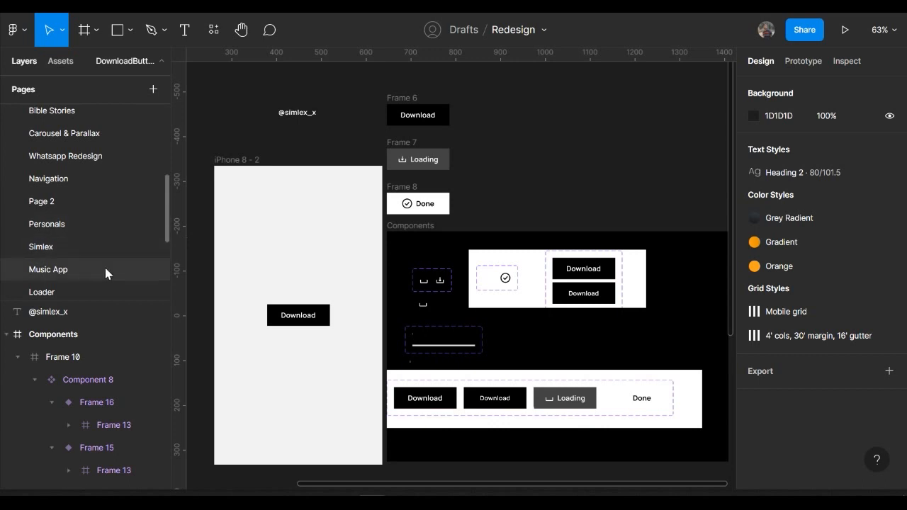
{"action": "scroll", "coordinate": [104, 265], "scroll_direction": "down", "scroll_amount": 3}
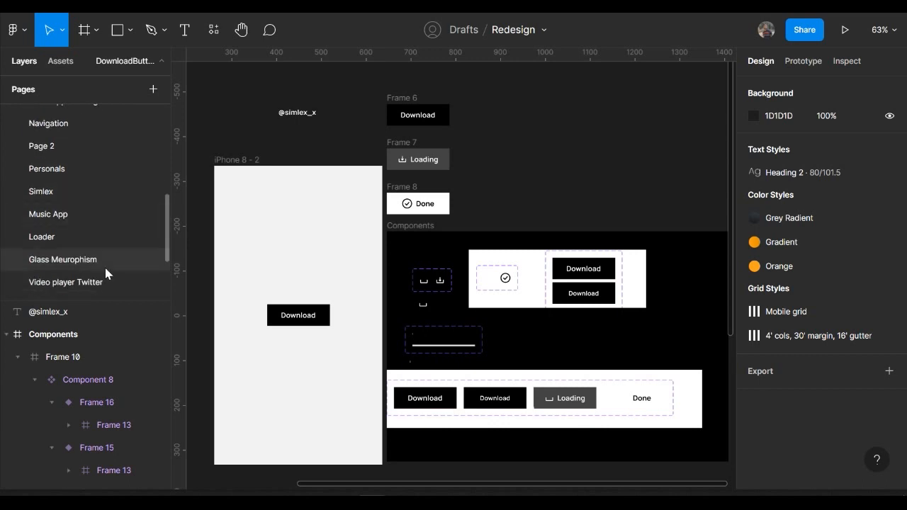
{"action": "left_click", "coordinate": [69, 237]}
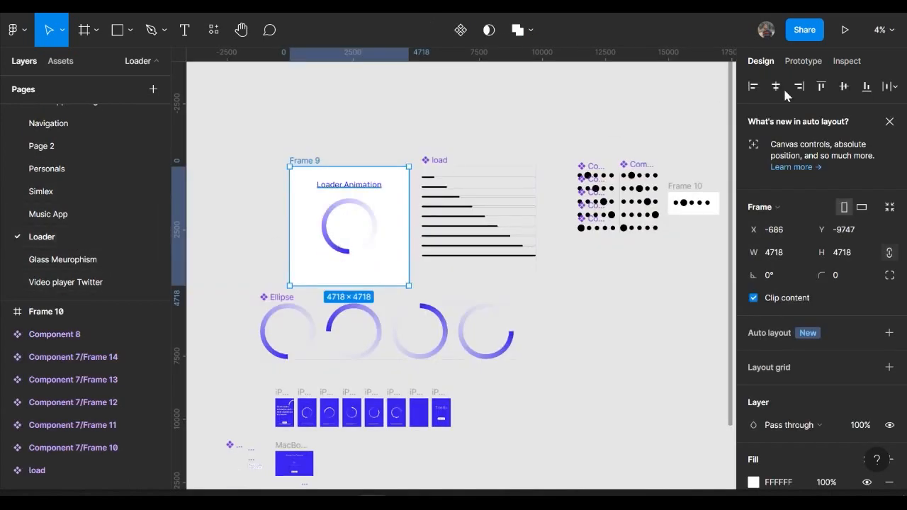
Move the dot loader Frame 10 into Frame 9 below the circular loader, at about X 1426, Y 3809.
{"action": "scroll", "coordinate": [566, 327], "scroll_direction": "down", "scroll_amount": 2}
{"action": "scroll", "coordinate": [566, 327], "scroll_direction": "down", "scroll_amount": 2}
{"action": "scroll", "coordinate": [566, 327], "scroll_direction": "right", "scroll_amount": 2}
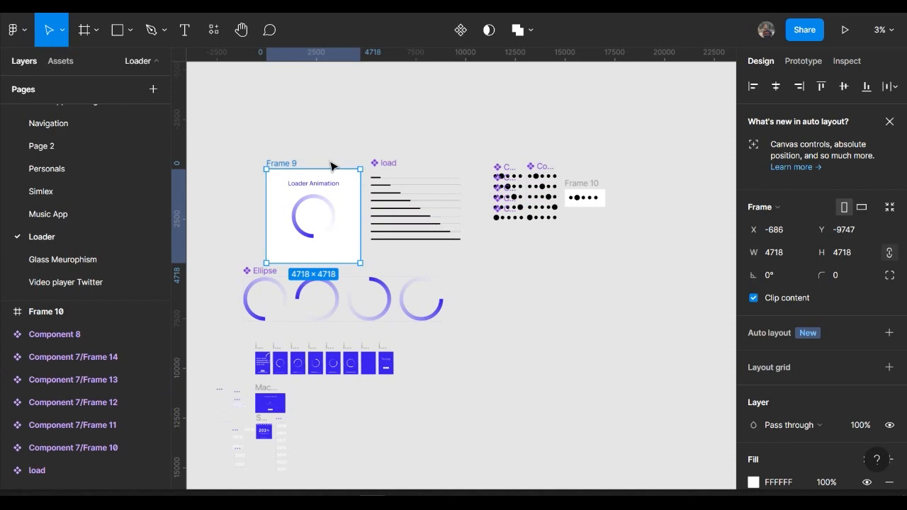
{"action": "left_click_drag", "start_coordinate": [588, 196], "coordinate": [326, 242]}
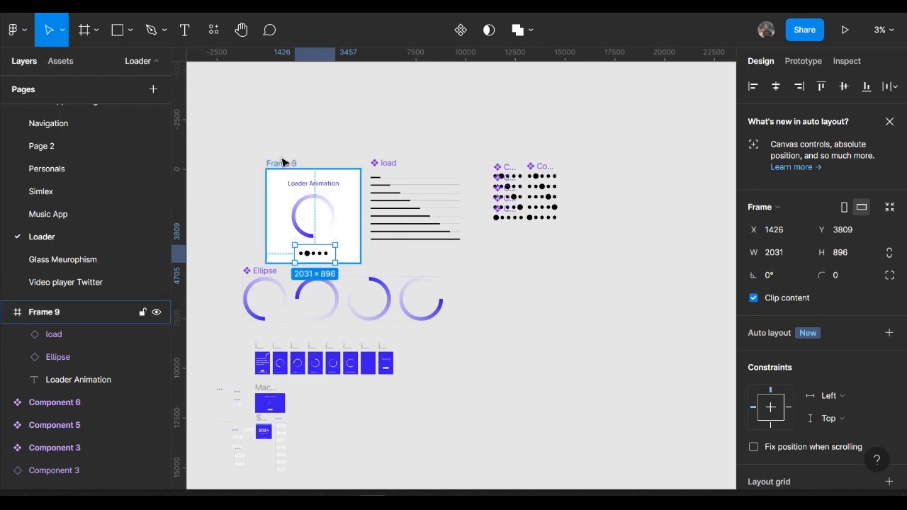
Preview Frame 9's loader animations in the prototype with the flows sidebar hidden and the view fitted to the screen.
{"action": "left_click", "coordinate": [285, 160]}
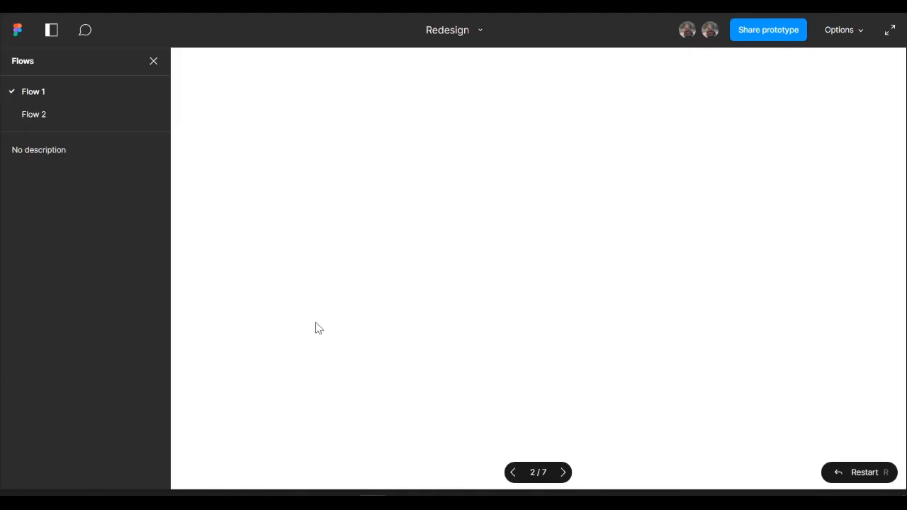
{"action": "left_click", "coordinate": [155, 61]}
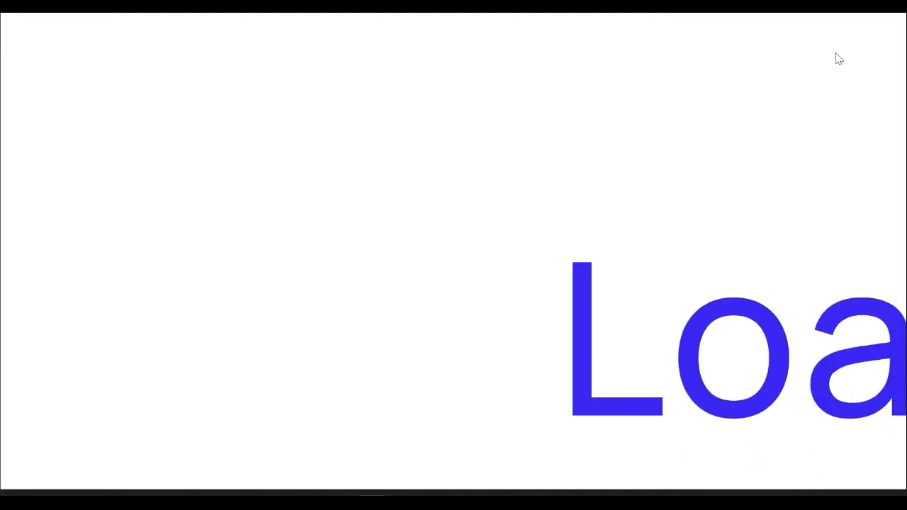
{"action": "left_click", "coordinate": [847, 30]}
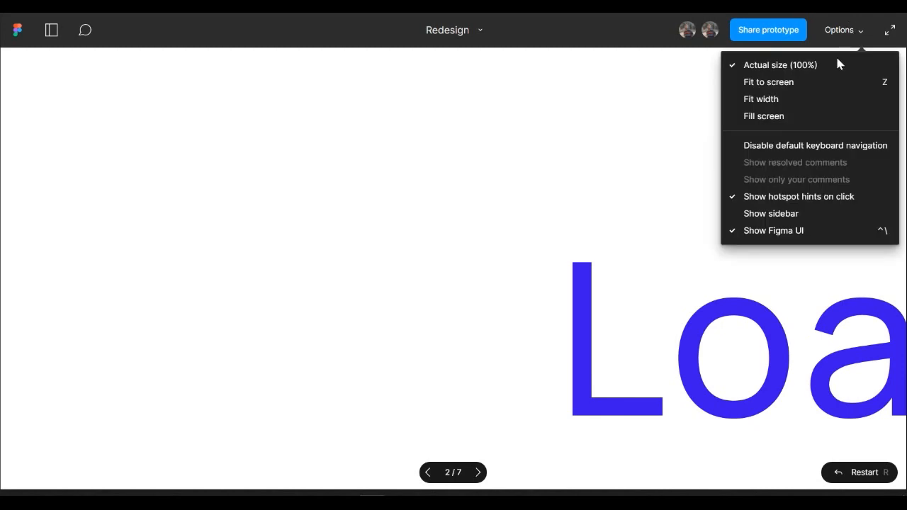
{"action": "left_click", "coordinate": [821, 100]}
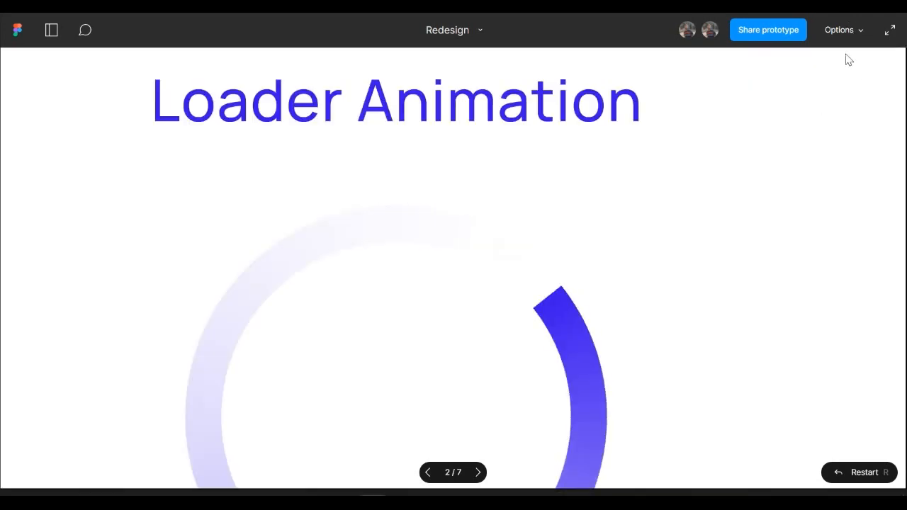
{"action": "left_click", "coordinate": [839, 31]}
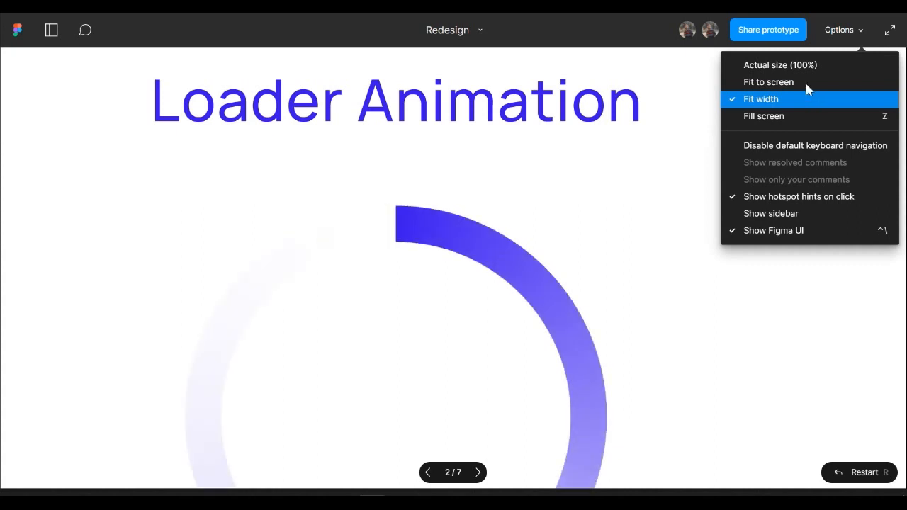
{"action": "left_click", "coordinate": [808, 83]}
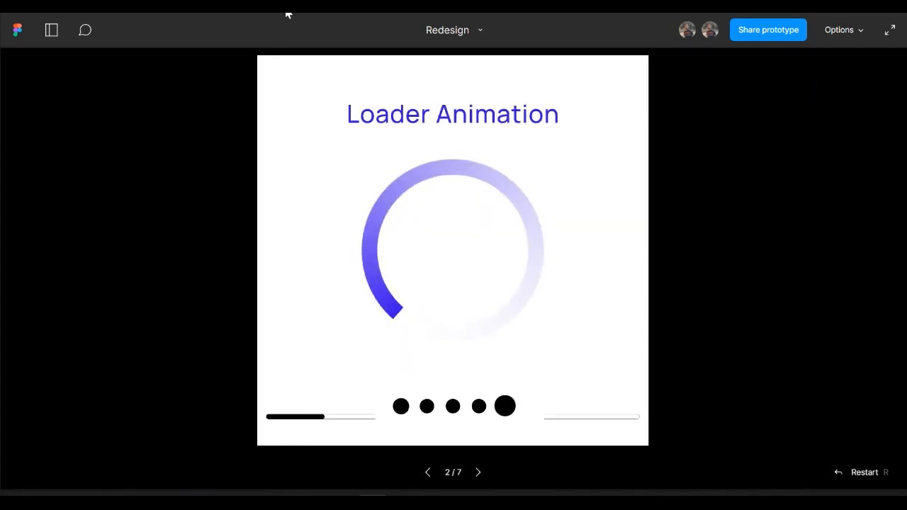
{"action": "left_click", "coordinate": [80, 12]}
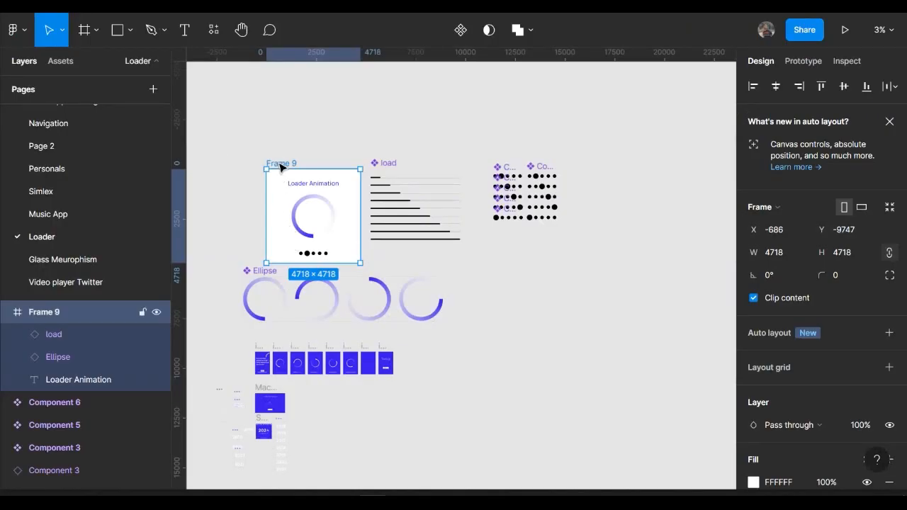
Move Frame 9 up to about Y -10334 and extend its lower edge to a height of about 5343.
{"action": "left_click_drag", "start_coordinate": [280, 165], "coordinate": [282, 153]}
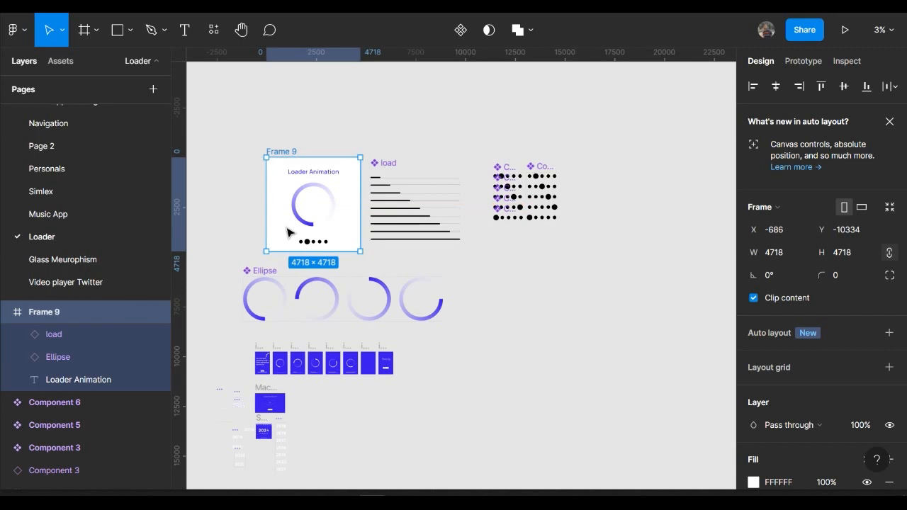
{"action": "left_click_drag", "start_coordinate": [287, 252], "coordinate": [286, 263]}
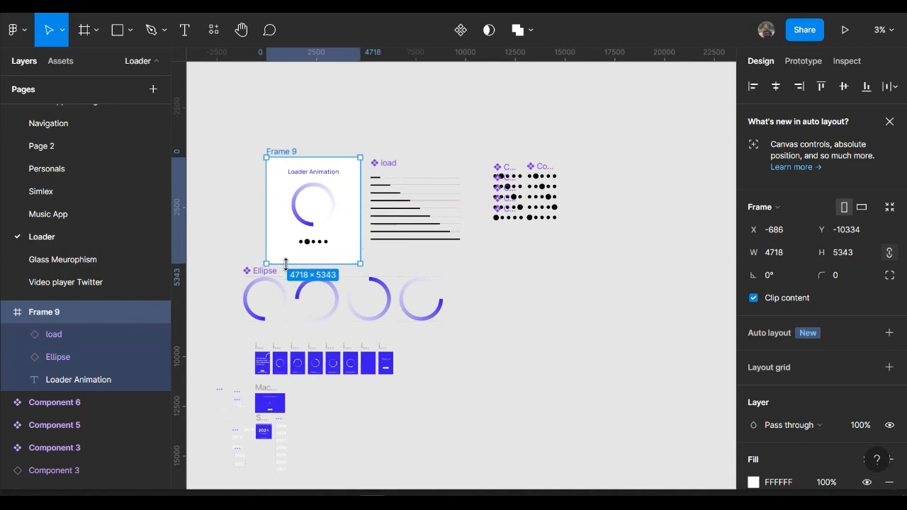
Move the dot loader Frame 10 down to the lower edge of Frame 9, at about Y 4736.
{"action": "left_click", "coordinate": [311, 244]}
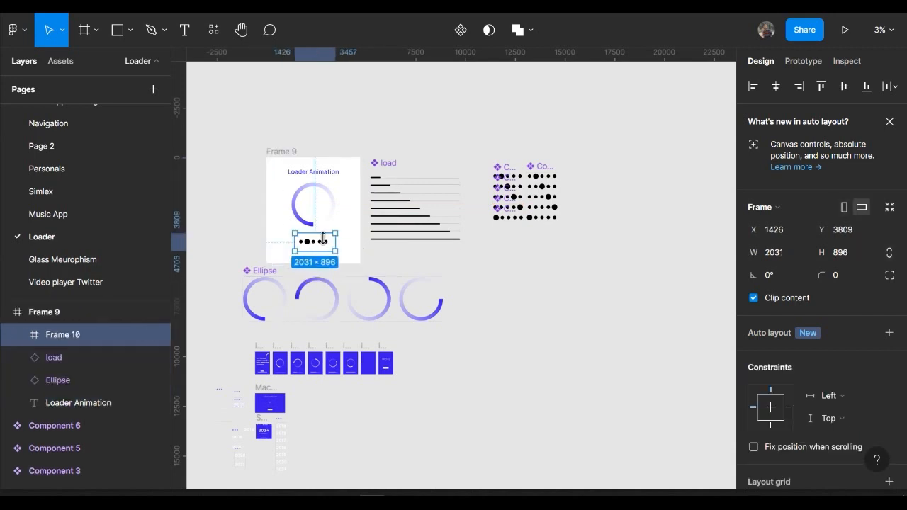
{"action": "left_click_drag", "start_coordinate": [325, 248], "coordinate": [326, 265]}
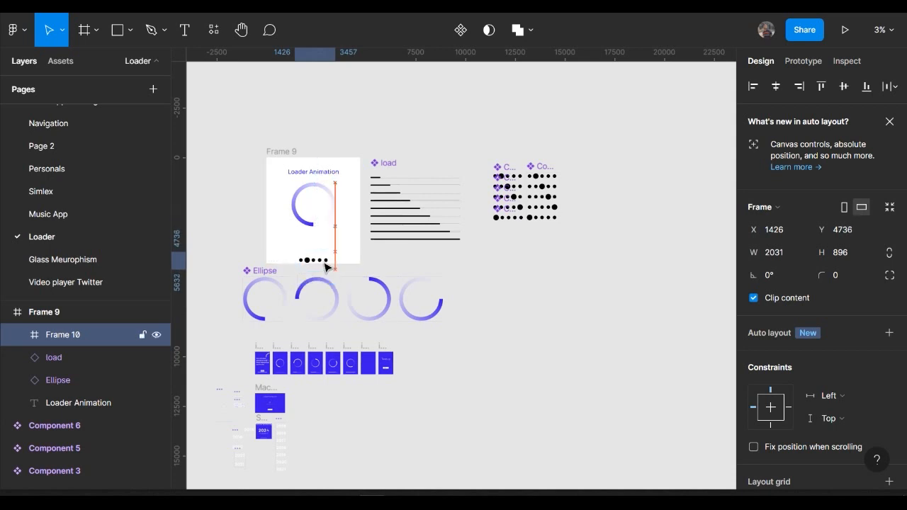
{"action": "left_click_drag", "start_coordinate": [326, 266], "coordinate": [326, 266]}
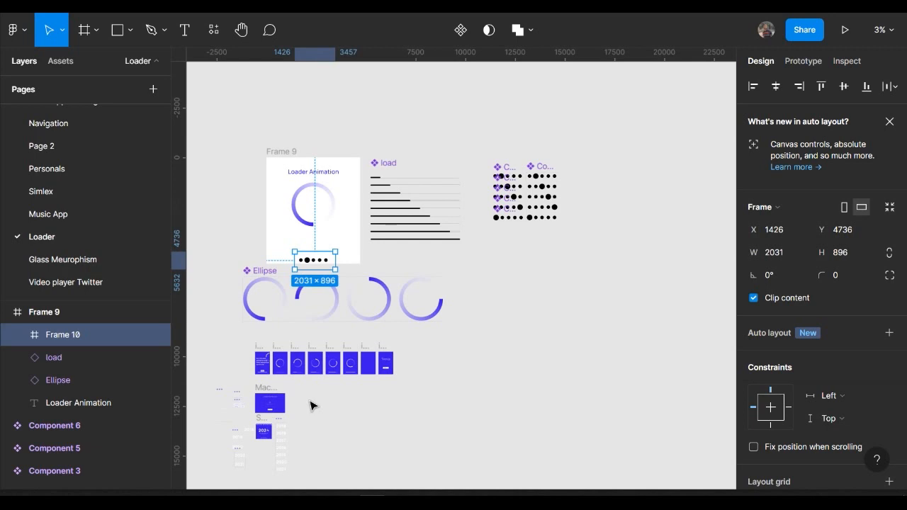
Examine the other loader examples on the page, including the iPad mini screens, the MacBook Pro resume upload and the Slide 4:3 year counter.
{"action": "scroll", "coordinate": [310, 406], "scroll_direction": "up", "scroll_amount": 5}
{"action": "scroll", "coordinate": [310, 405], "scroll_direction": "down", "scroll_amount": 1}
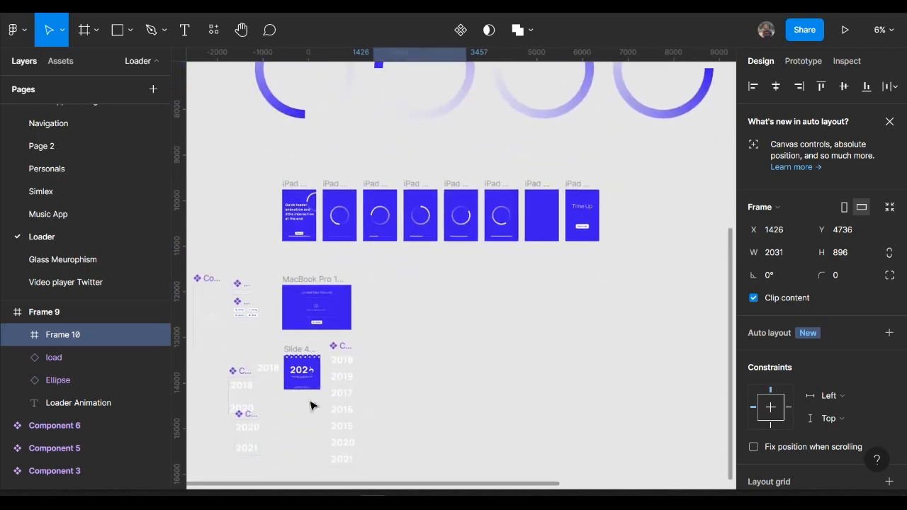
{"action": "scroll", "coordinate": [310, 405], "scroll_direction": "up", "scroll_amount": 3}
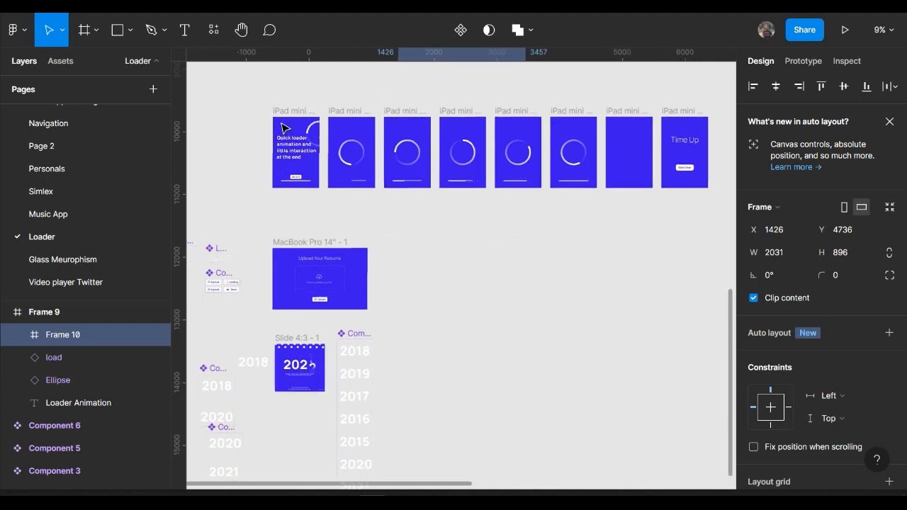
{"action": "scroll", "coordinate": [384, 127], "scroll_direction": "up", "scroll_amount": 3}
{"action": "scroll", "coordinate": [426, 177], "scroll_direction": "right", "scroll_amount": 2}
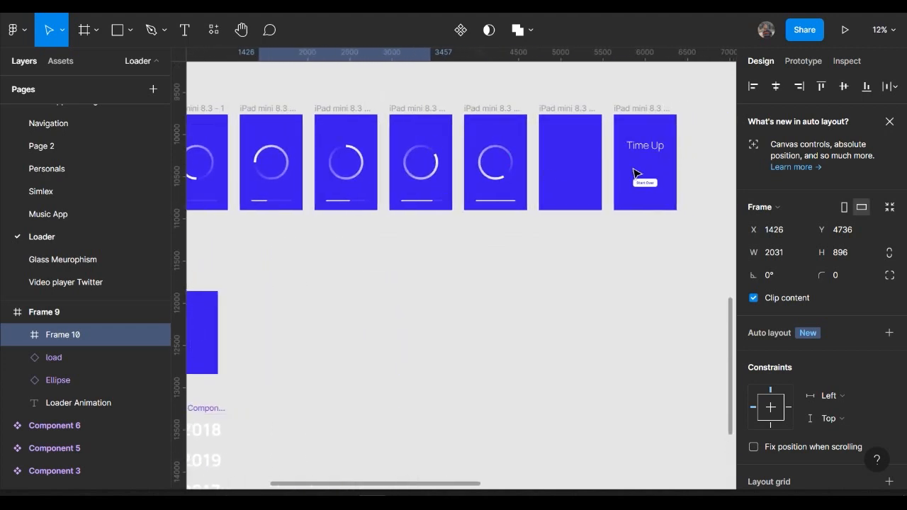
{"action": "scroll", "coordinate": [616, 209], "scroll_direction": "left", "scroll_amount": 5}
{"action": "scroll", "coordinate": [581, 269], "scroll_direction": "down", "scroll_amount": 4}
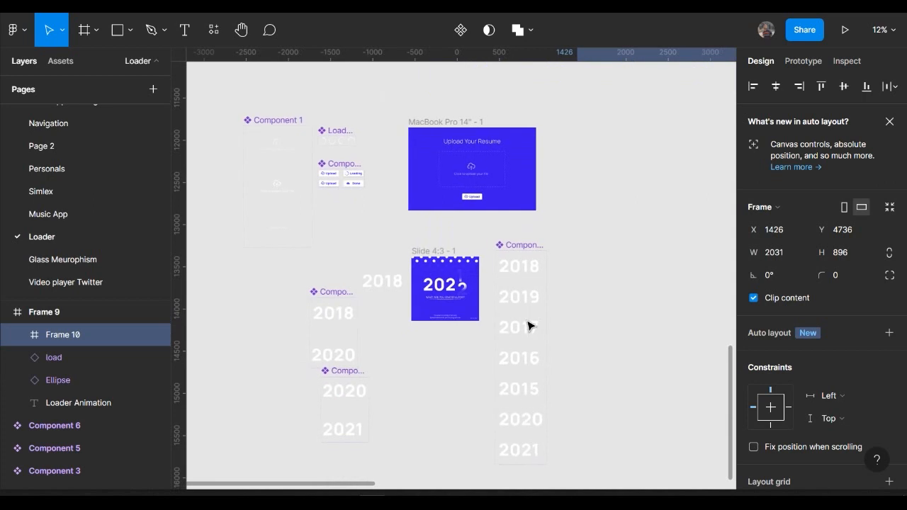
{"action": "scroll", "coordinate": [425, 322], "scroll_direction": "up", "scroll_amount": 5}
{"action": "scroll", "coordinate": [430, 311], "scroll_direction": "down", "scroll_amount": 5}
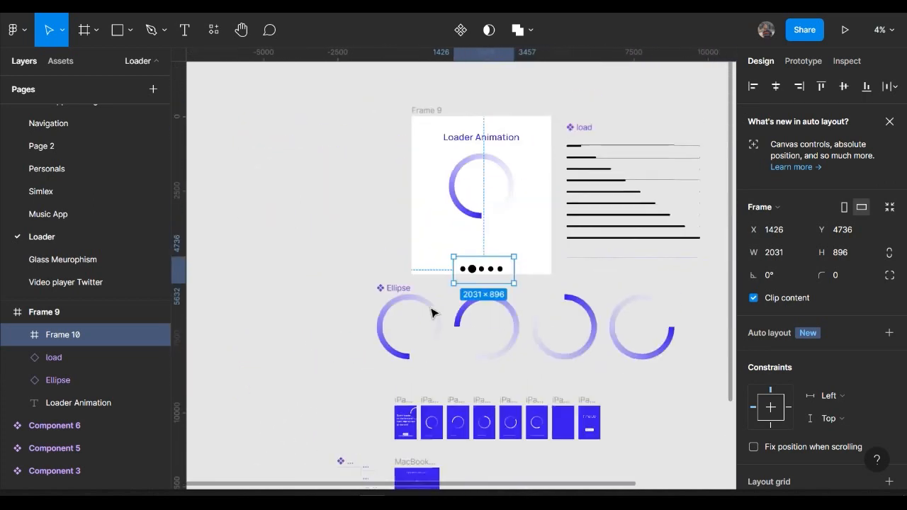
{"action": "scroll", "coordinate": [431, 313], "scroll_direction": "right", "scroll_amount": 4}
{"action": "scroll", "coordinate": [431, 313], "scroll_direction": "up", "scroll_amount": 1}
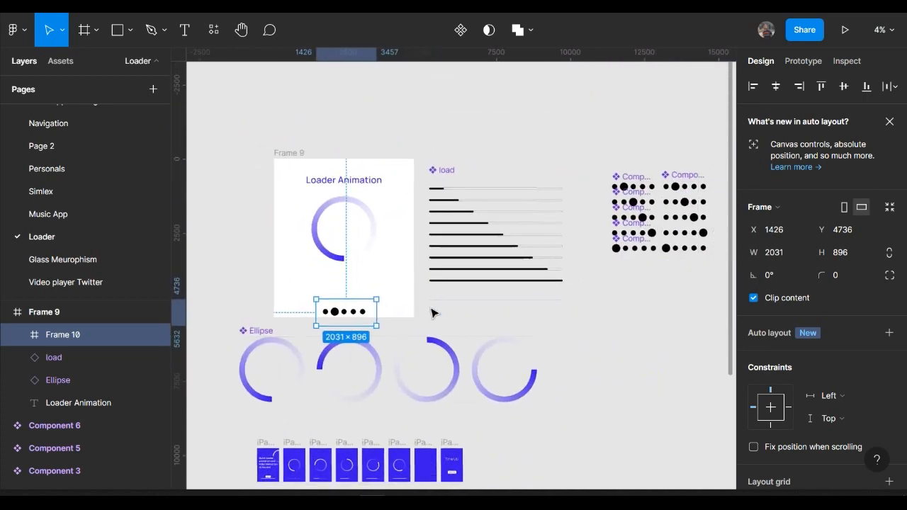